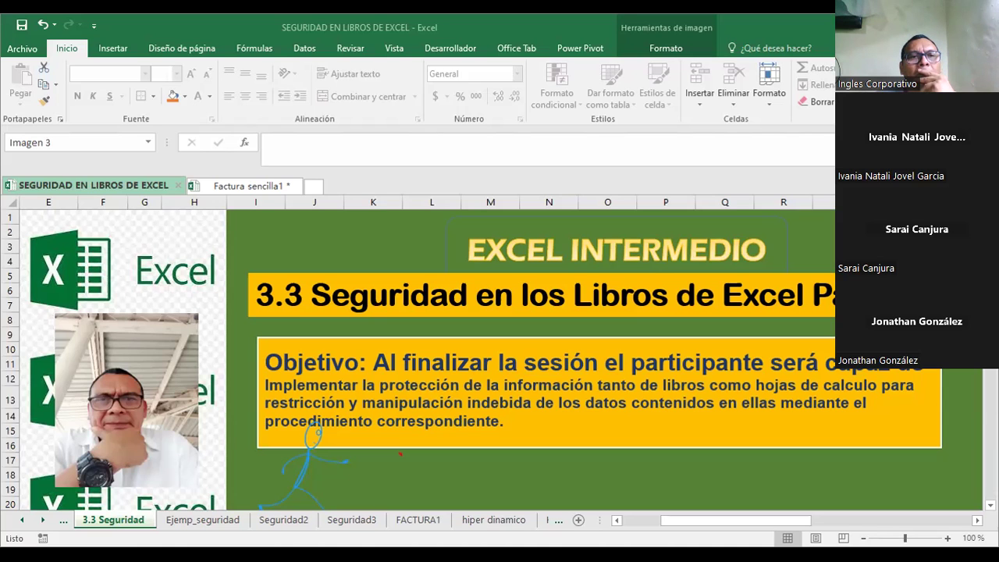
Switch from Excel to the PowerPoint slide on Excel data protection options.
{"action": "key", "text": "alt+Tab"}
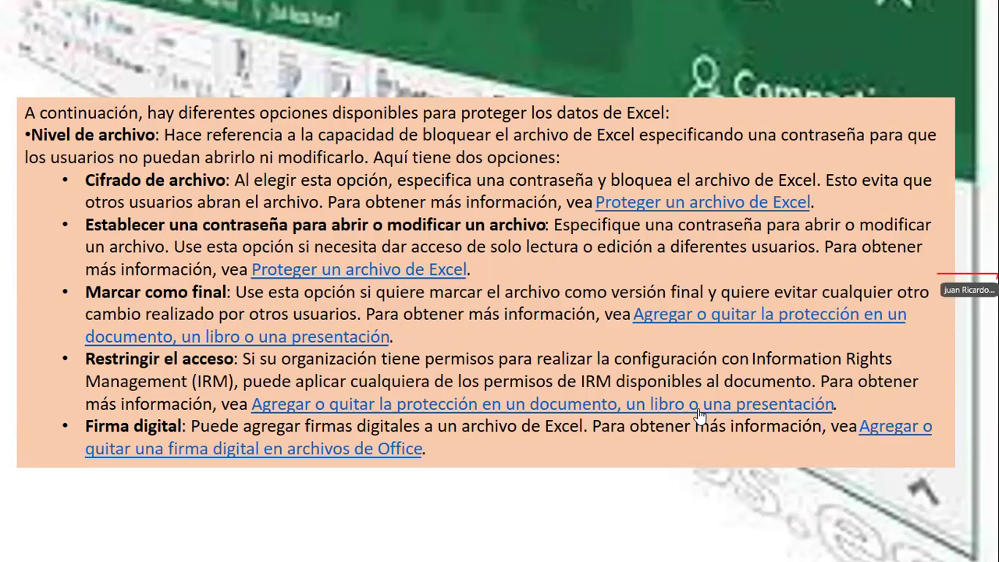
Advance the slideshow to the slide showing Excel's Información page.
{"action": "left_click", "coordinate": [625, 49]}
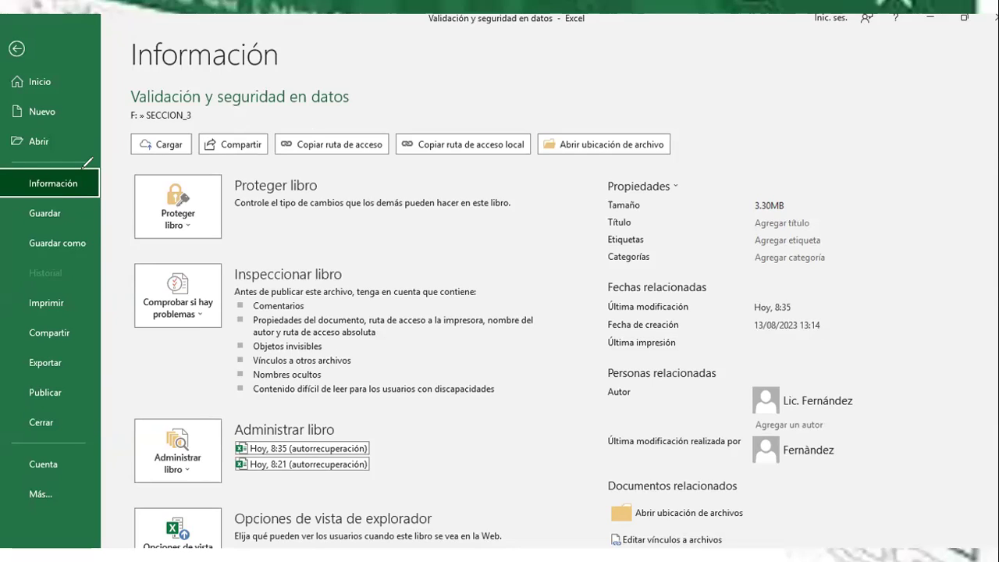
Circle Información in ink, draw an arrow to Proteger libro, then erase the ink.
{"action": "left_click_drag", "start_coordinate": [26, 167], "coordinate": [87, 166]}
{"action": "mouse_move", "coordinate": [49, 171]}
{"action": "left_mouse_down"}
{"action": "mouse_move", "coordinate": [145, 174]}
{"action": "mouse_move", "coordinate": [139, 168]}
{"action": "left_mouse_up"}
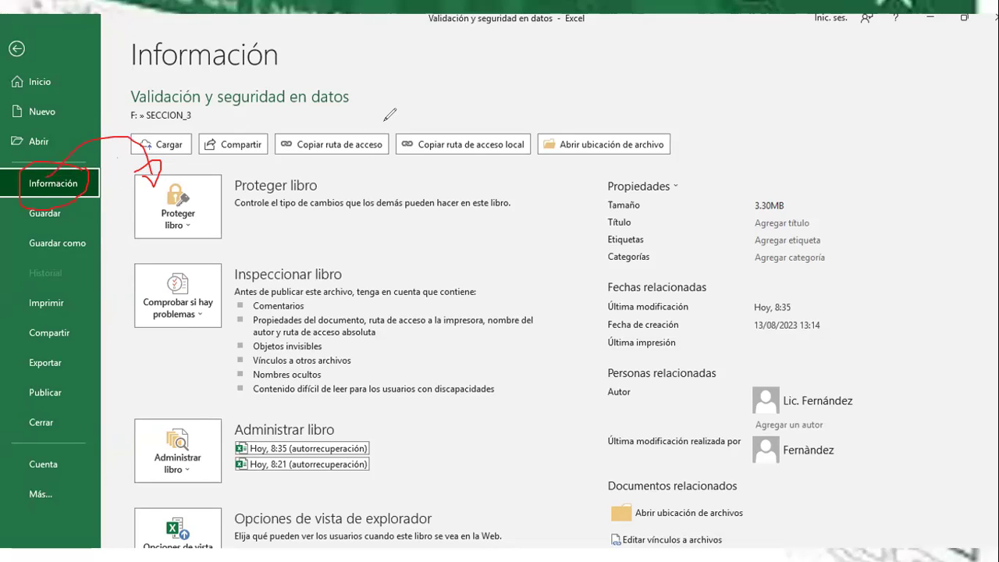
{"action": "key", "text": "e"}
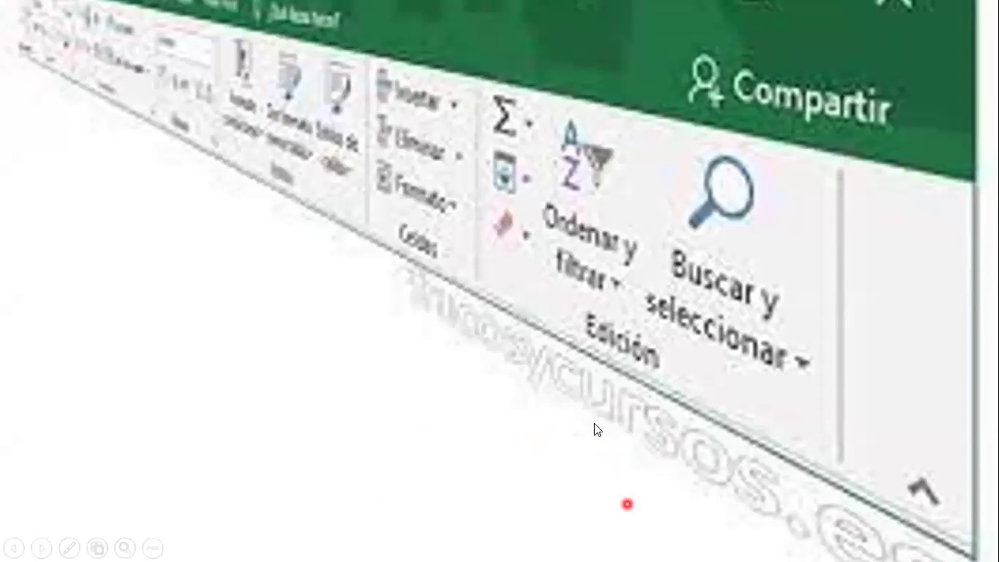
Toggle the slideshow pen on and off, ending on Excel's 3.3 Seguridad sheet.
{"action": "key", "text": "ctrl+p"}
{"action": "key", "text": "ctrl+a"}
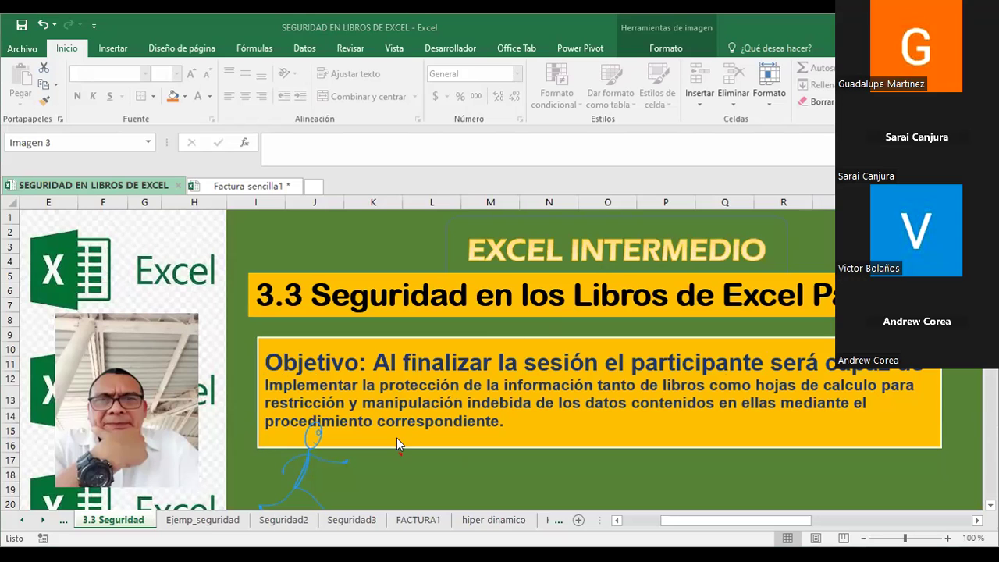
View the Ejemp_seguridad grade sheet, then bring the Factura sencilla1 workbook forward.
{"action": "left_click", "coordinate": [190, 523]}
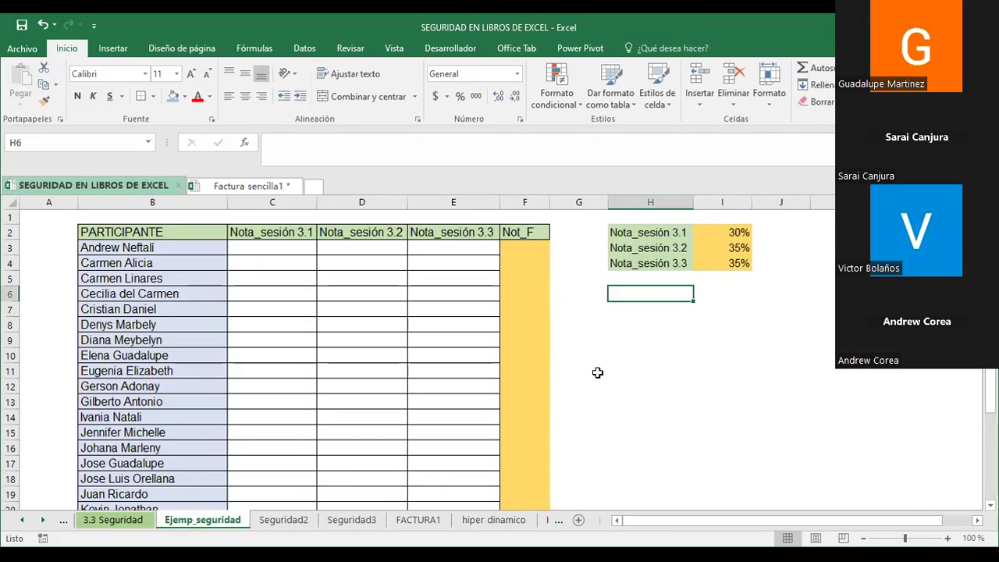
{"action": "left_click", "coordinate": [225, 187]}
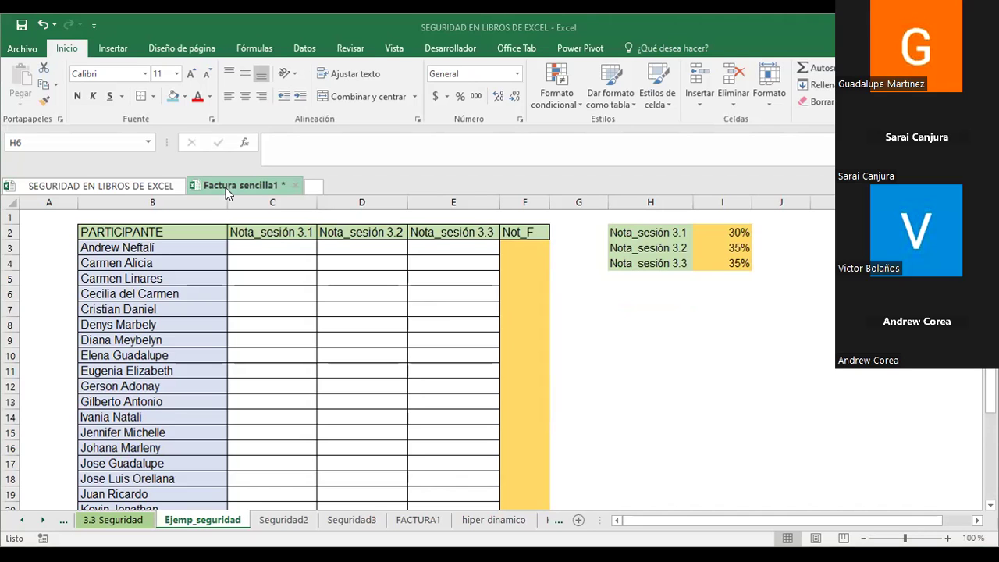
Show the FACTURA1 invoice sheet and inspect merged cell B15 under the subtotal.
{"action": "left_click", "coordinate": [226, 187]}
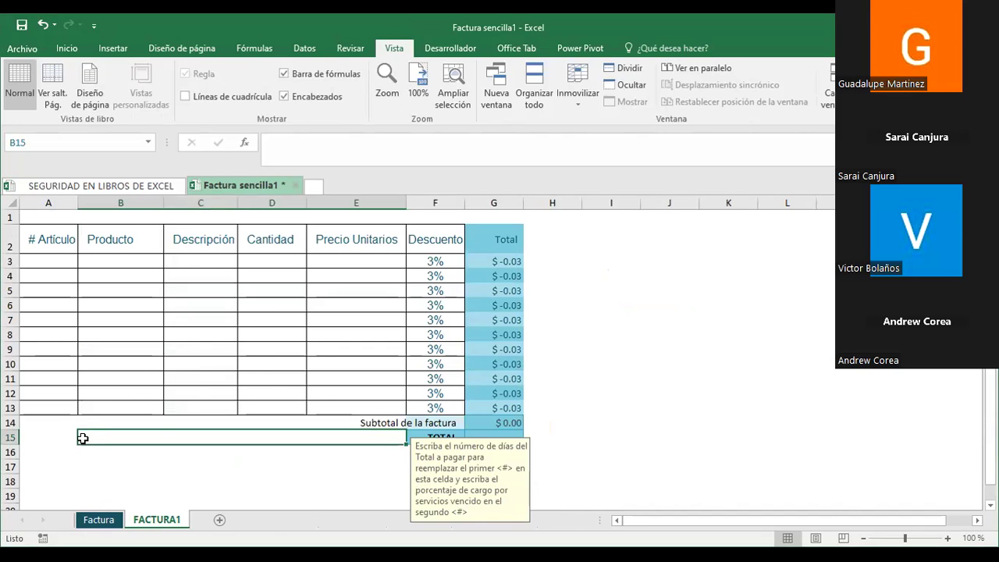
{"action": "key", "text": "Down"}
{"action": "key", "text": "Down"}
{"action": "left_click", "coordinate": [137, 435]}
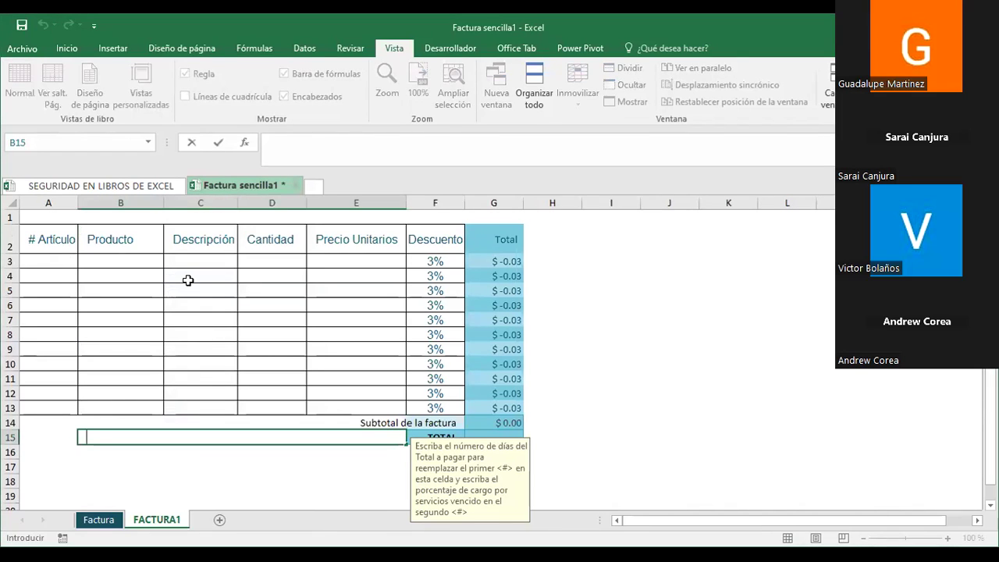
{"action": "left_click", "coordinate": [43, 257]}
Review row 3 cells B3 through F3, including the 3% discount, then open the workbook's Info page.
{"action": "left_click", "coordinate": [114, 260]}
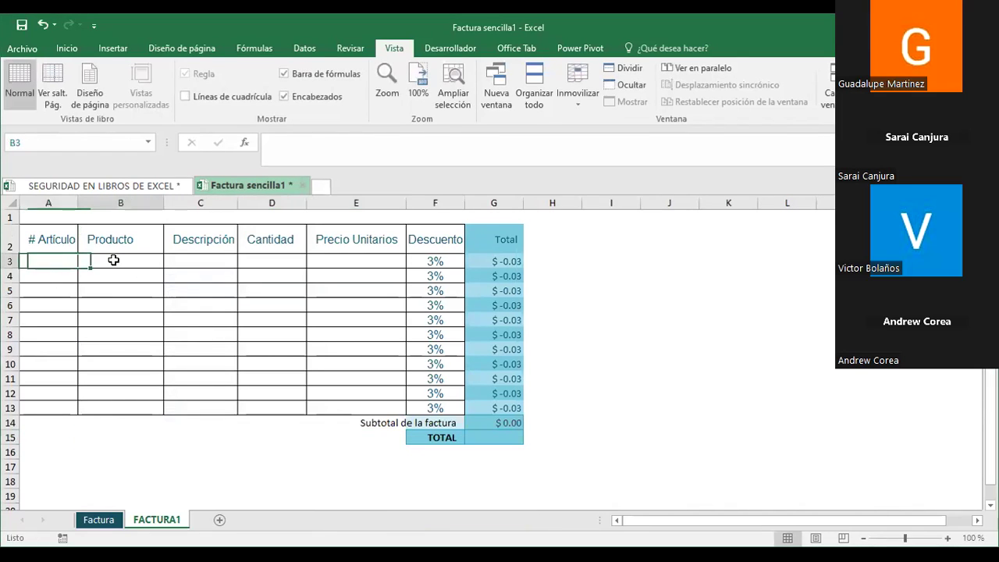
{"action": "left_click", "coordinate": [196, 261]}
{"action": "left_click", "coordinate": [279, 261]}
{"action": "left_click", "coordinate": [350, 264]}
{"action": "left_click", "coordinate": [450, 264]}
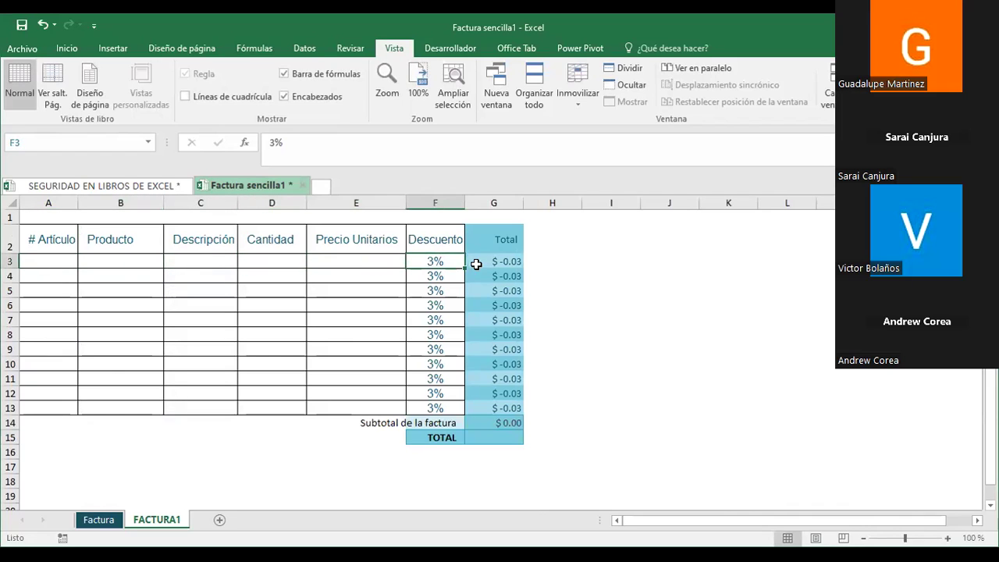
{"action": "left_click", "coordinate": [44, 279]}
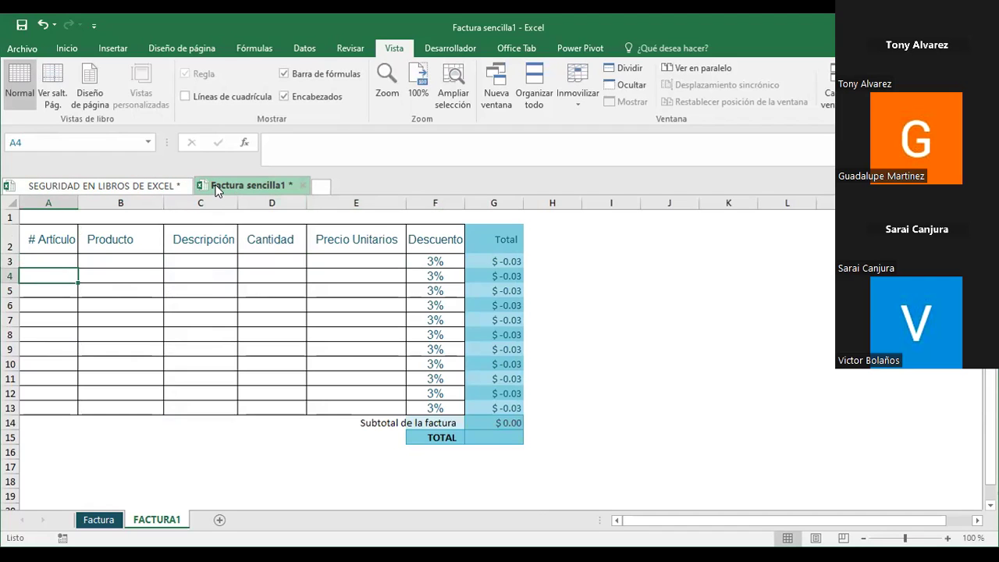
{"action": "left_click", "coordinate": [23, 49]}
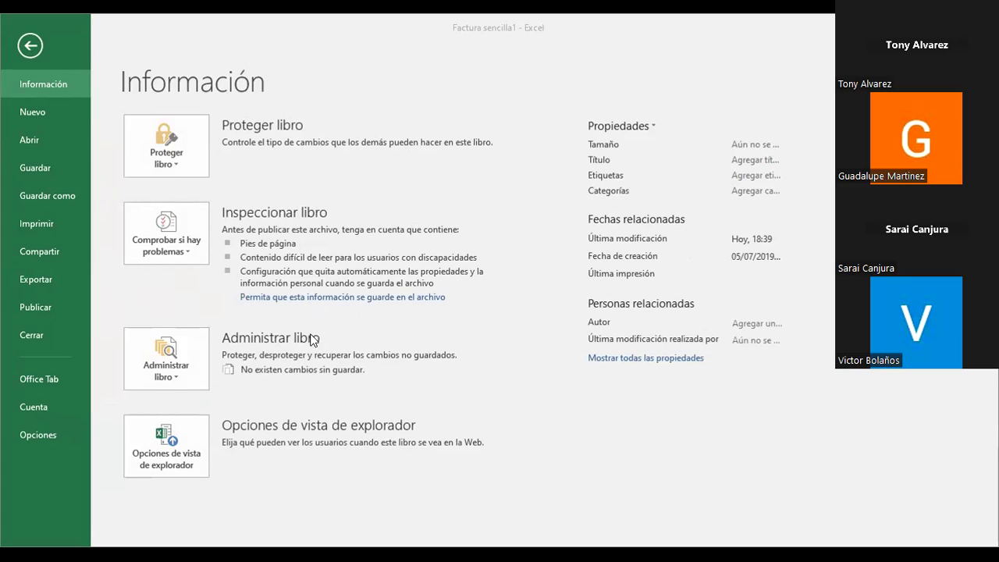
Start Save As and browse to the SECCION 3 REAL folder on DATA2023 (G:).
{"action": "left_click", "coordinate": [32, 46]}
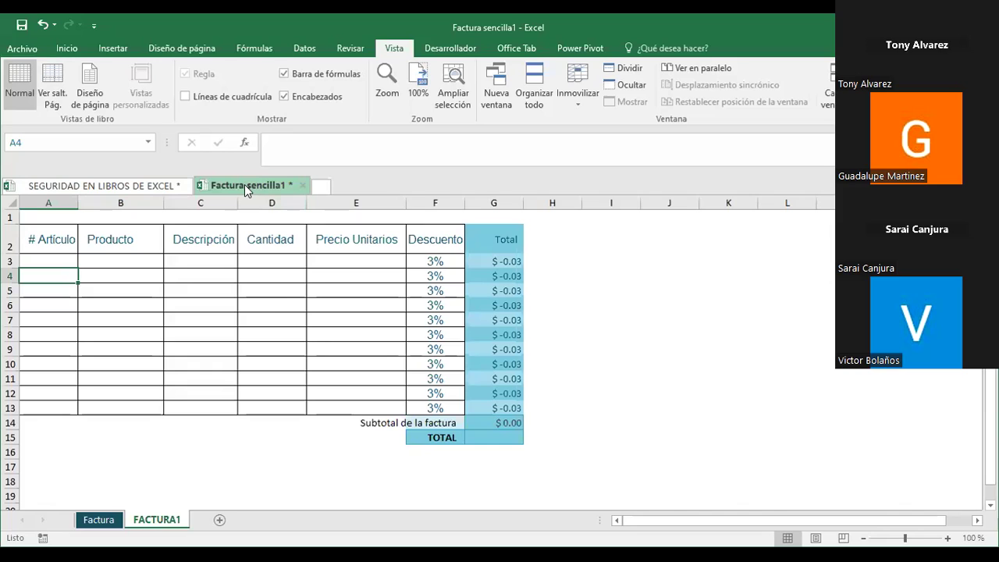
{"action": "left_click", "coordinate": [21, 48]}
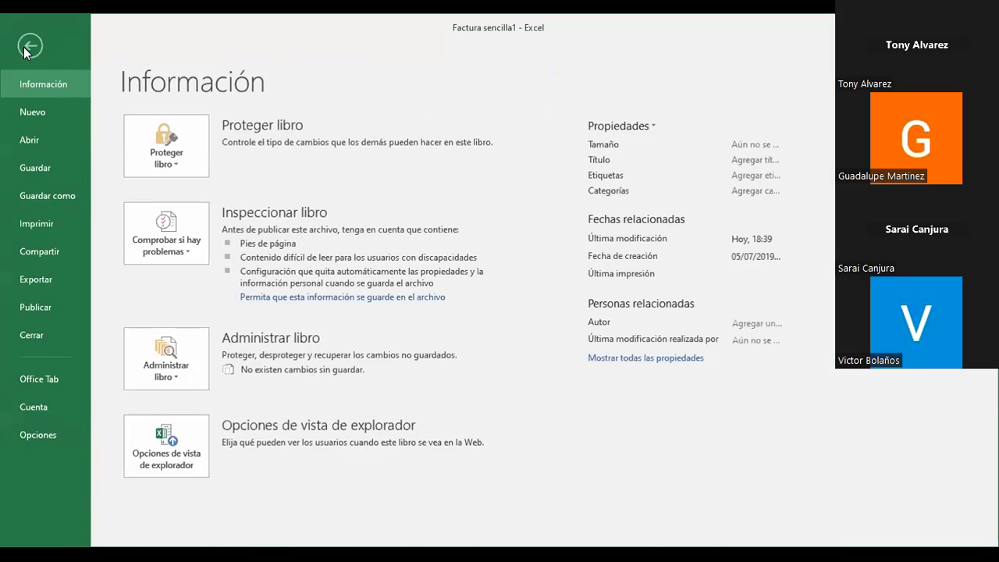
{"action": "left_click", "coordinate": [46, 195]}
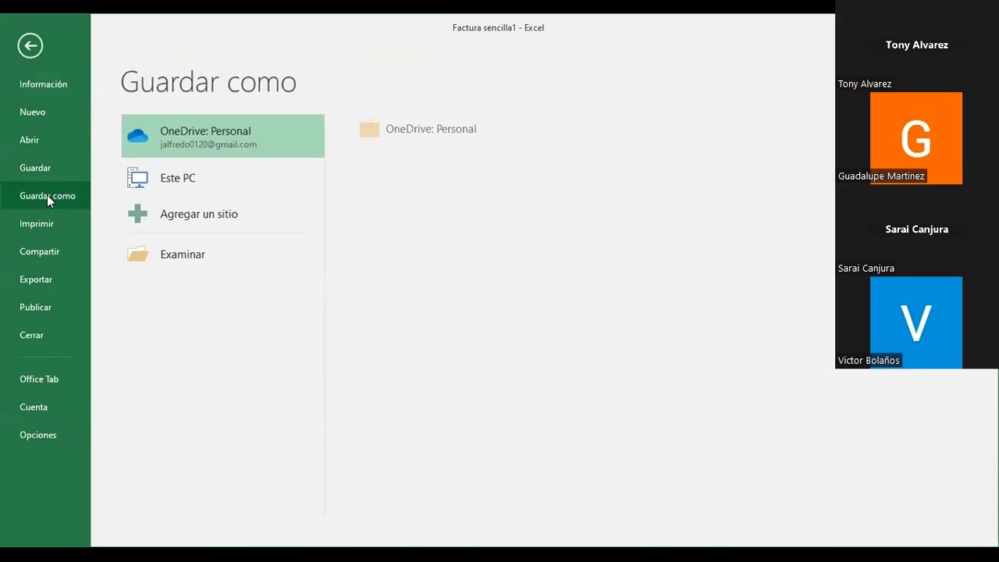
{"action": "left_click", "coordinate": [184, 251]}
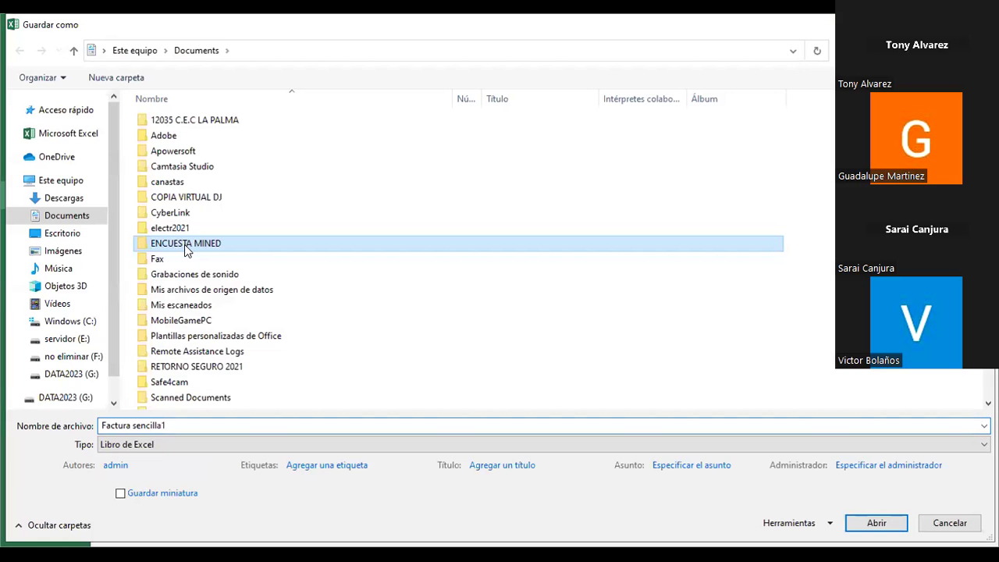
{"action": "left_click", "coordinate": [185, 245]}
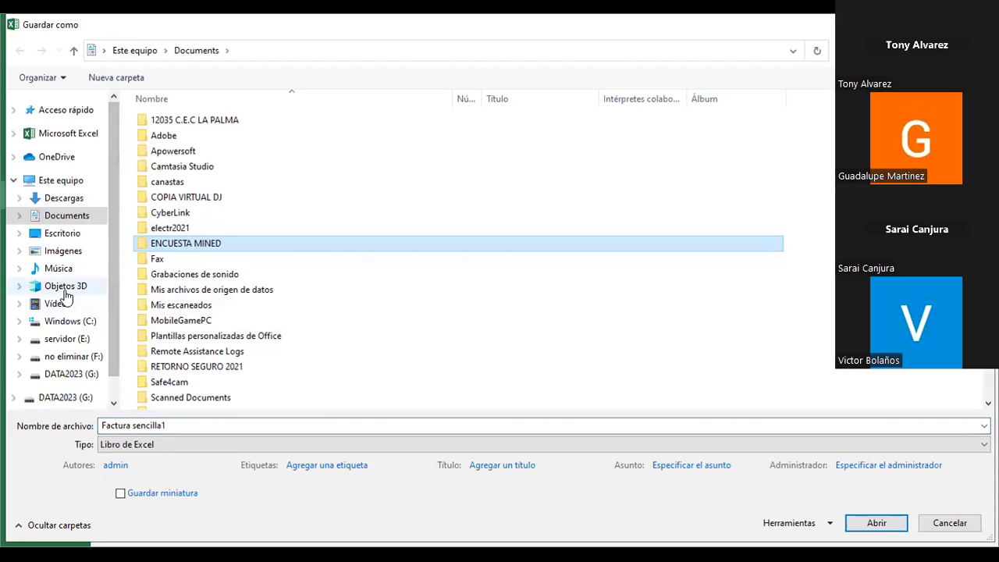
{"action": "left_click", "coordinate": [66, 375]}
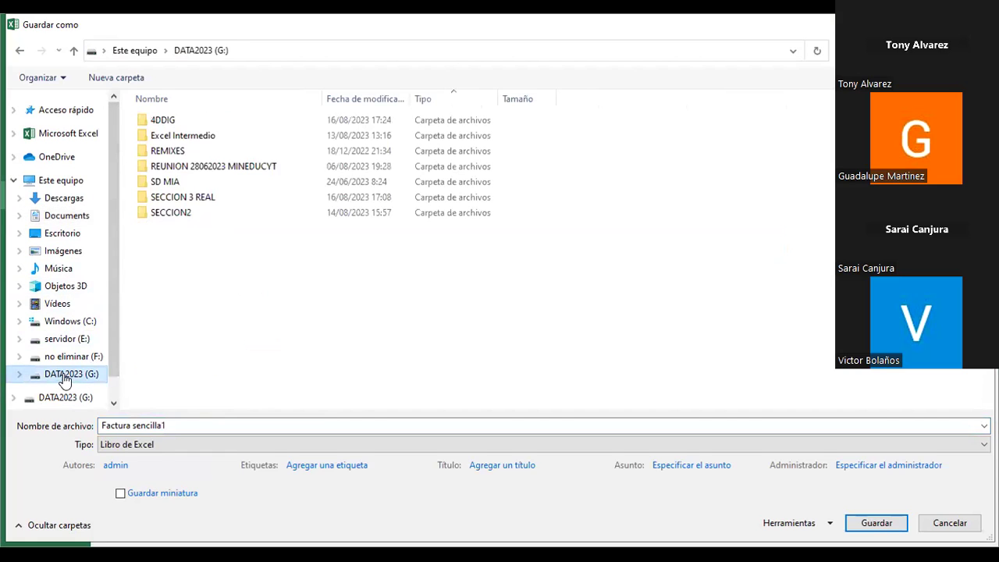
{"action": "double_click", "coordinate": [169, 198]}
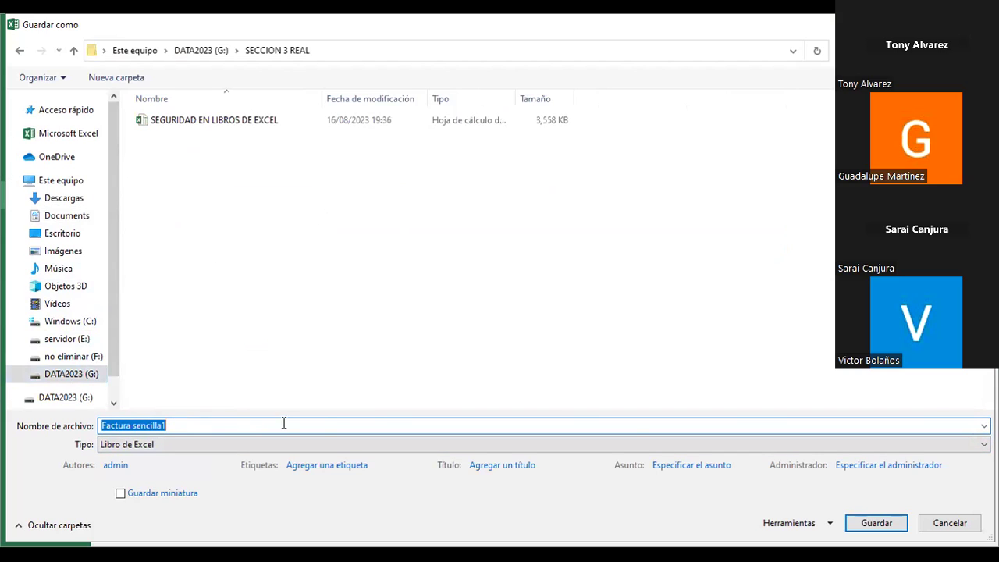
Save the workbook as Factura sencilla1 and return to the worksheet at cell C16.
{"action": "key", "text": "Return"}
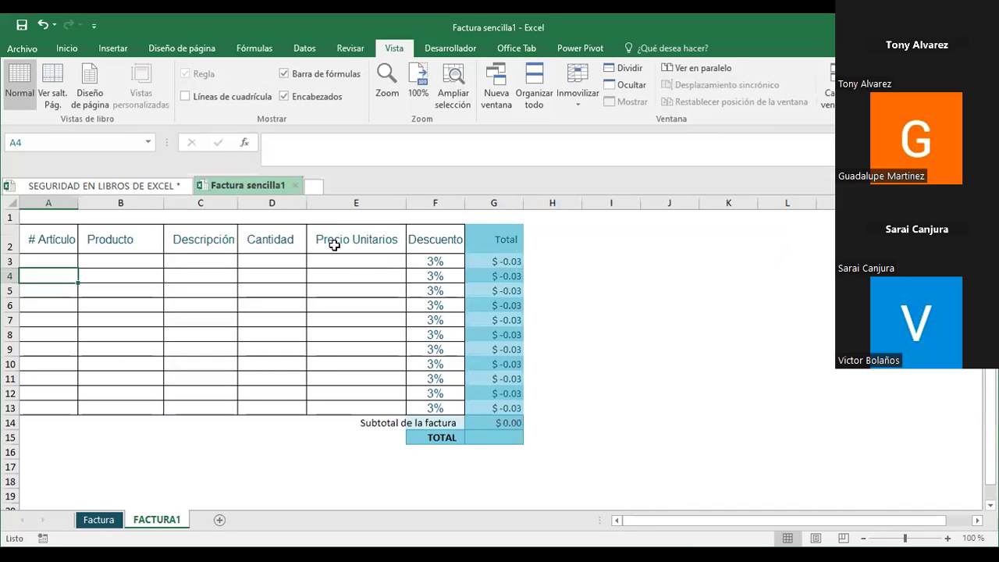
{"action": "left_click", "coordinate": [207, 445]}
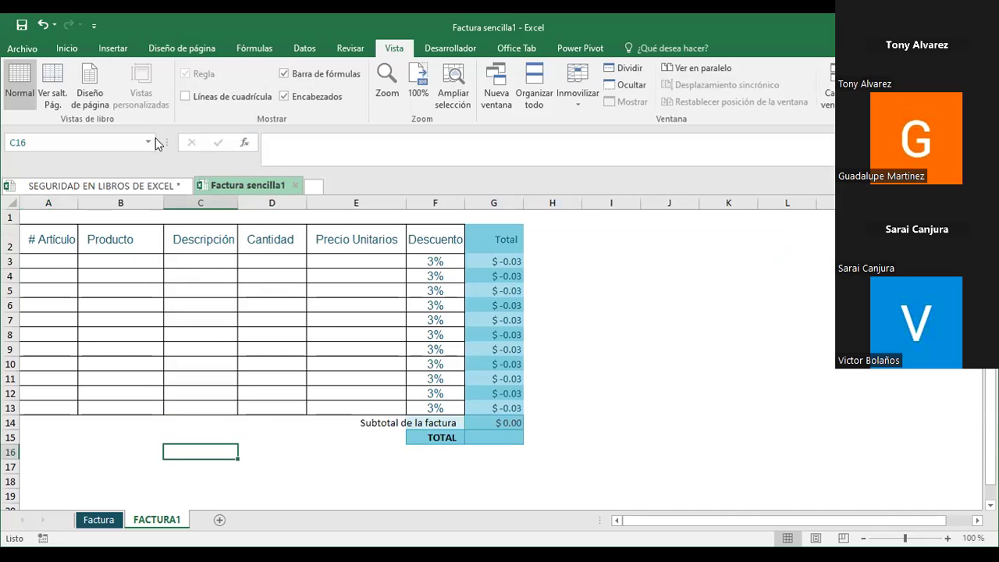
Choose Marcar como final under Proteger libro on Factura sencilla1's Info page.
{"action": "left_click", "coordinate": [22, 50]}
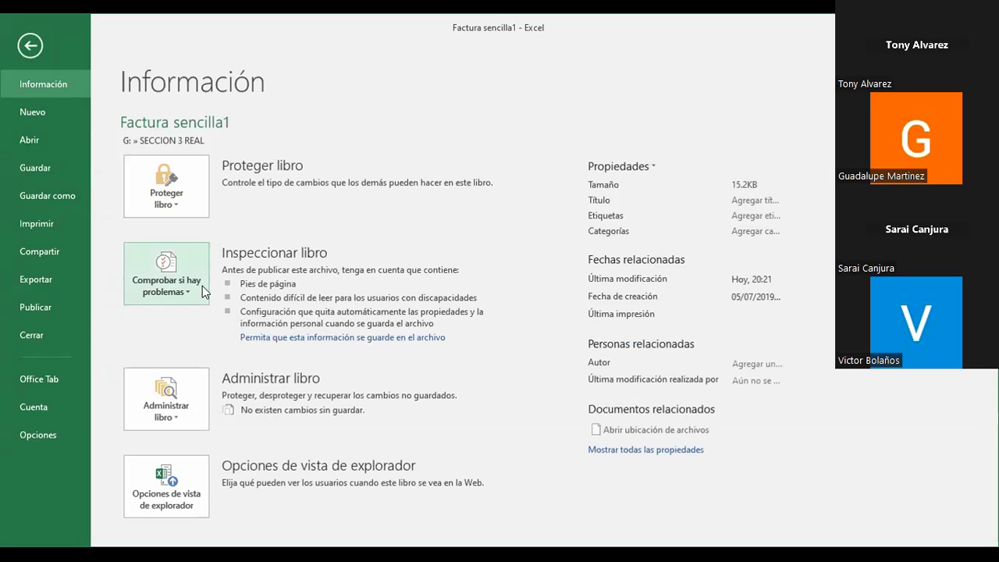
{"action": "left_click", "coordinate": [174, 205]}
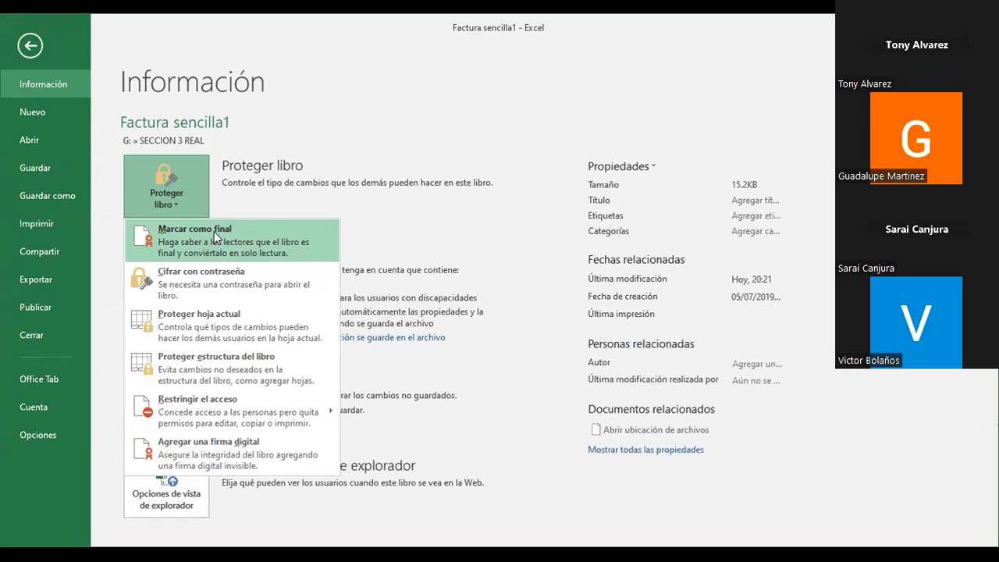
{"action": "left_click", "coordinate": [214, 232]}
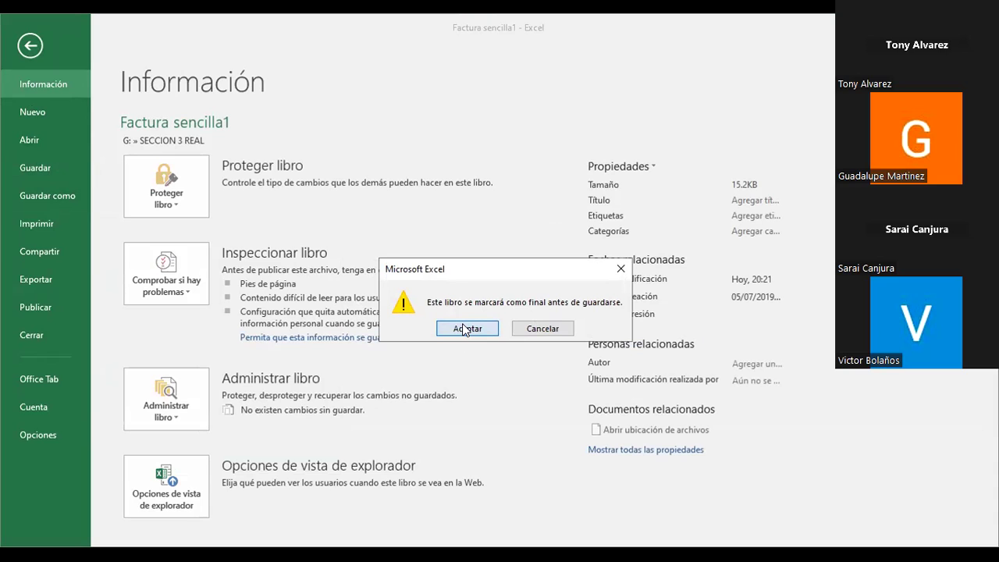
Confirm marking the workbook as final and drag the final-version notice aside.
{"action": "left_click", "coordinate": [465, 328]}
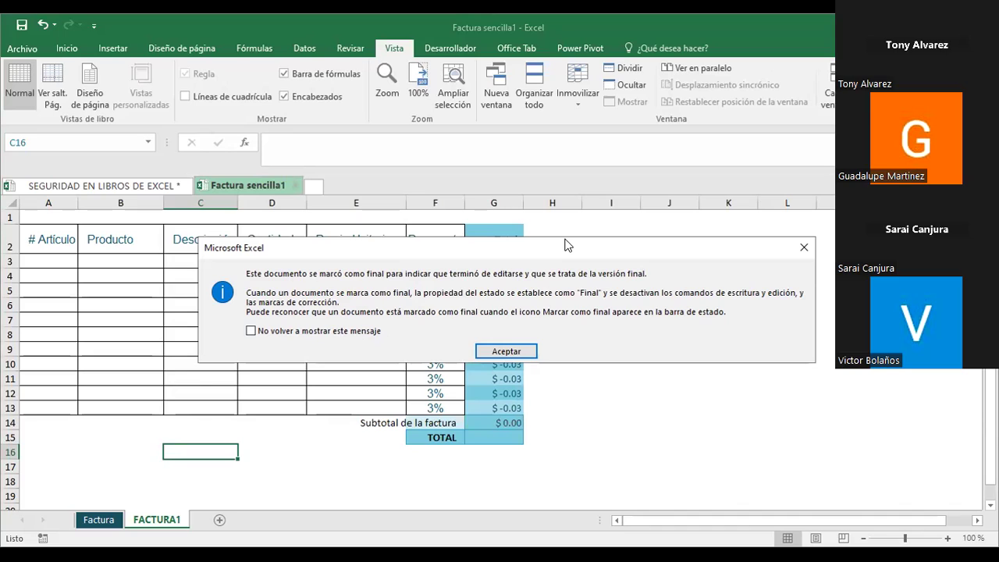
{"action": "left_click_drag", "start_coordinate": [562, 245], "coordinate": [466, 216]}
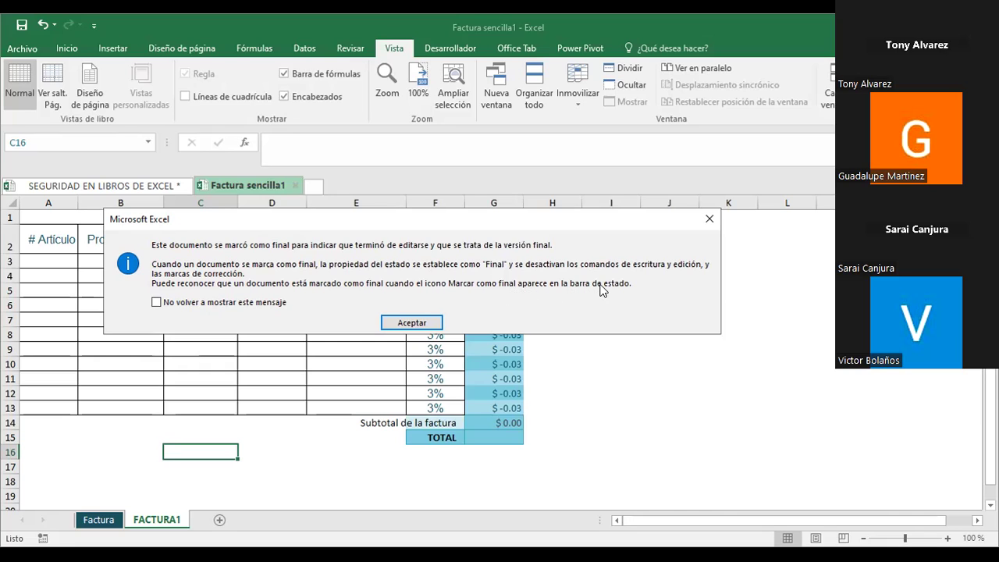
{"action": "left_click", "coordinate": [412, 320]}
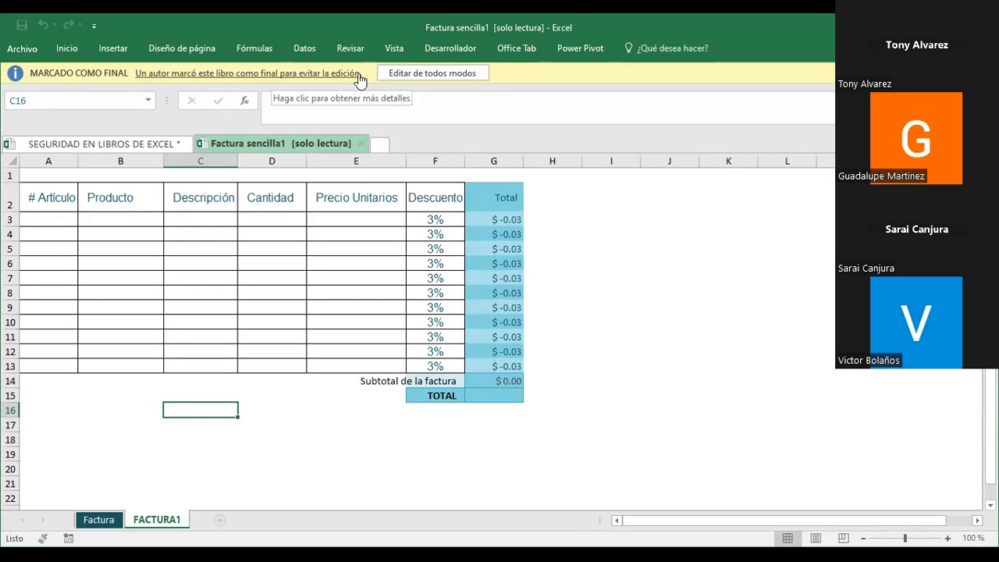
{"action": "key", "text": "Down"}
{"action": "key", "text": "Right"}
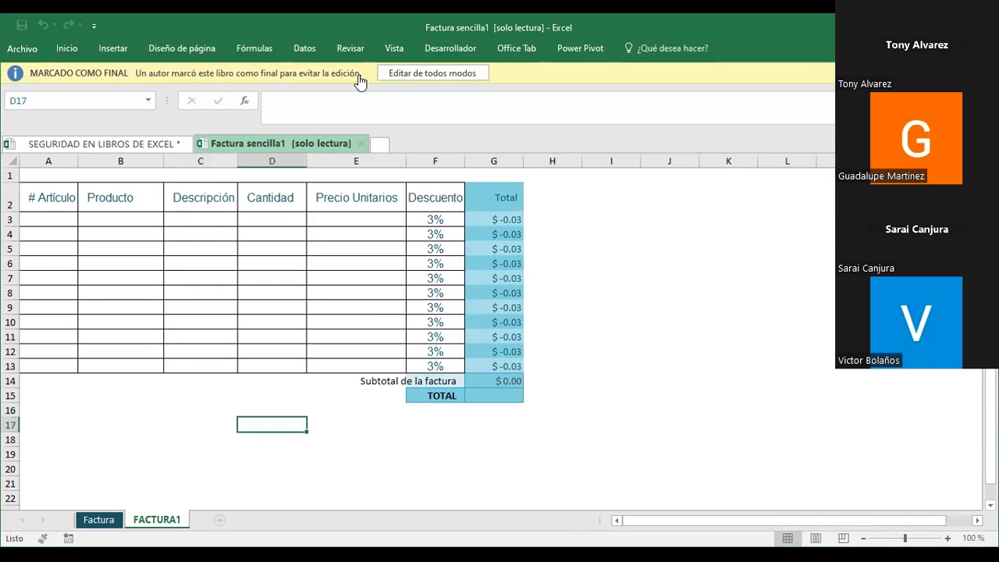
{"action": "left_click", "coordinate": [157, 436]}
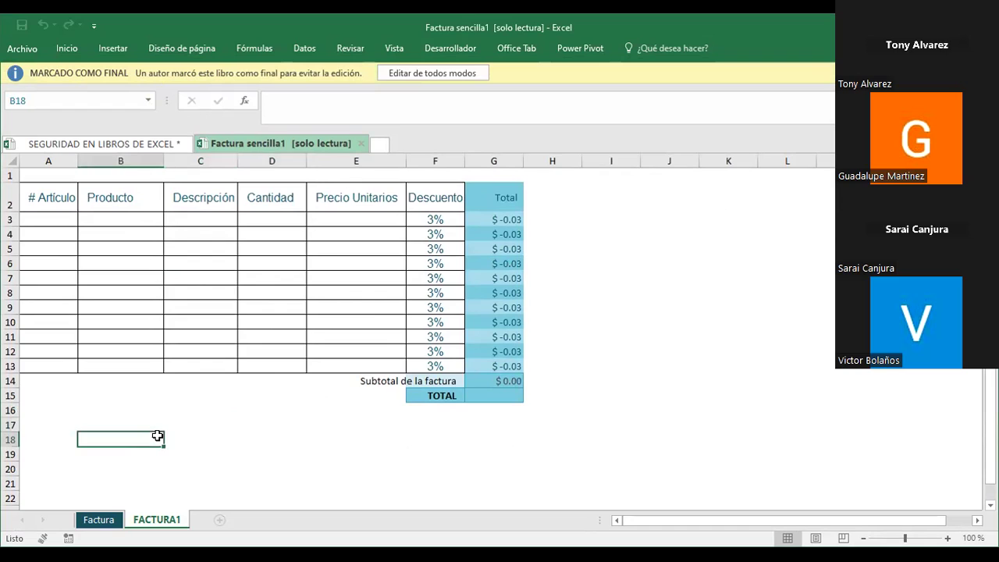
{"action": "left_click", "coordinate": [190, 318]}
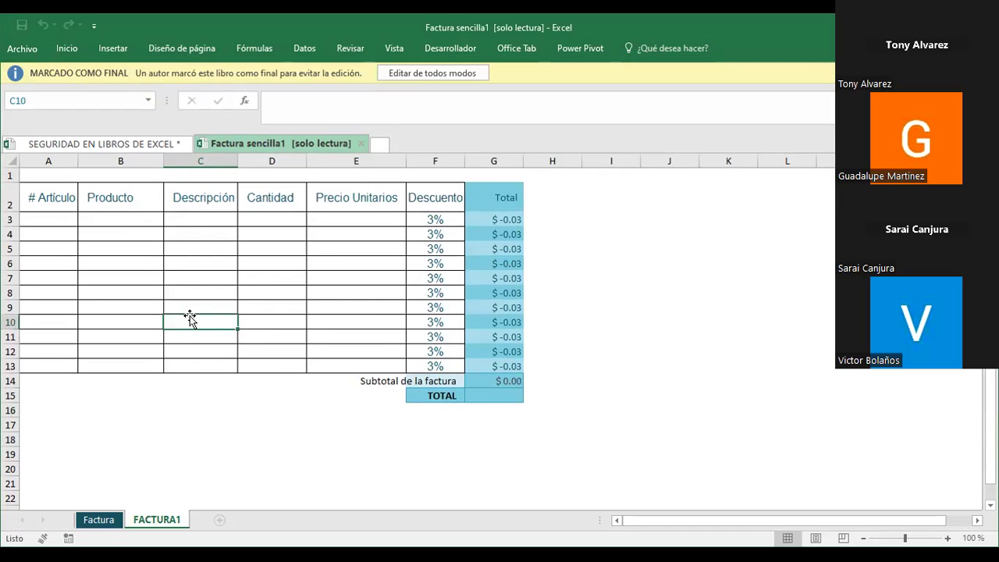
{"action": "left_click", "coordinate": [226, 273]}
{"action": "left_click", "coordinate": [283, 253]}
{"action": "left_click", "coordinate": [361, 262]}
{"action": "left_click", "coordinate": [368, 297]}
{"action": "left_click", "coordinate": [114, 253]}
{"action": "left_click", "coordinate": [62, 250]}
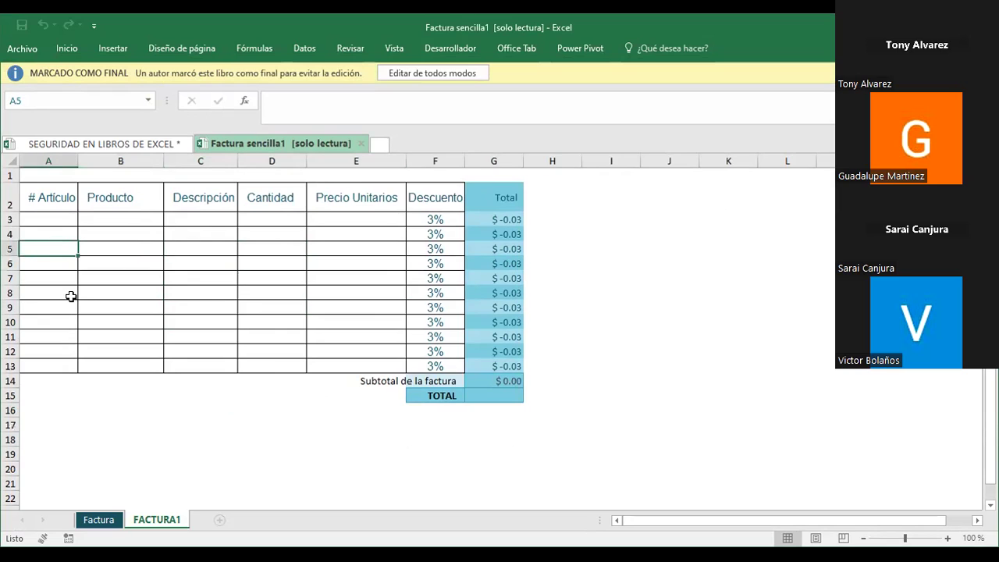
{"action": "left_click_drag", "start_coordinate": [43, 222], "coordinate": [130, 226]}
{"action": "left_click", "coordinate": [128, 230]}
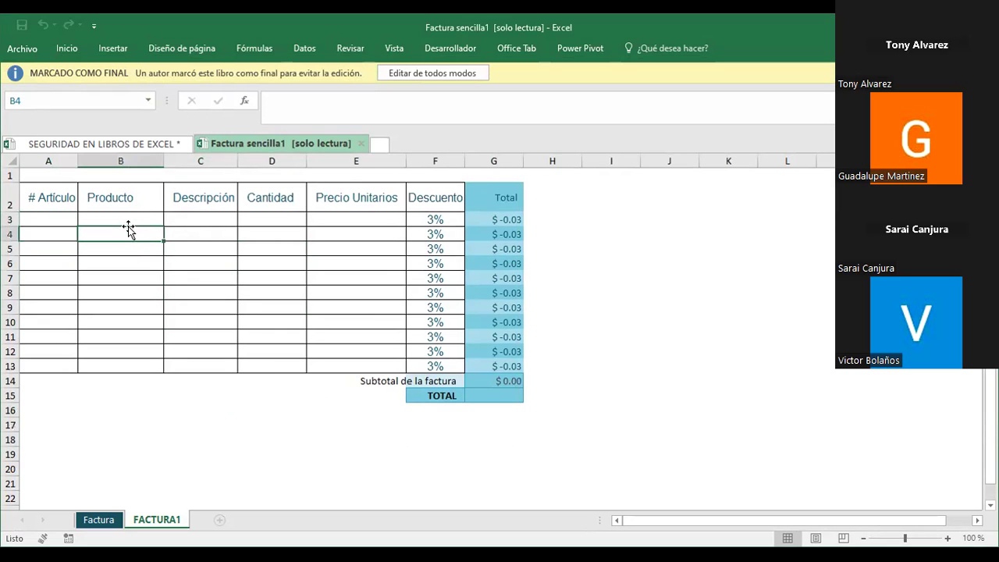
{"action": "left_click", "coordinate": [219, 219]}
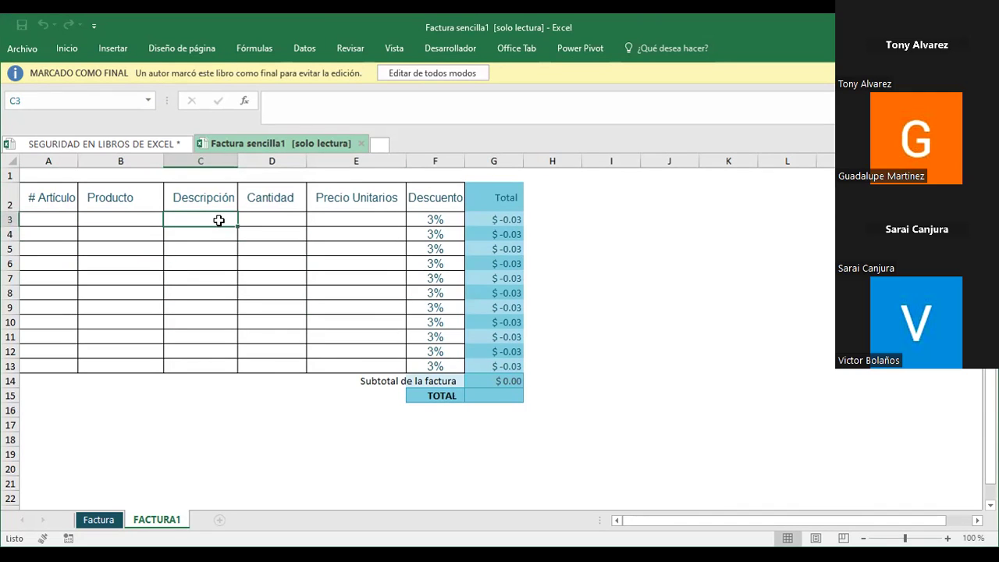
{"action": "left_click", "coordinate": [352, 236]}
{"action": "left_click", "coordinate": [350, 279]}
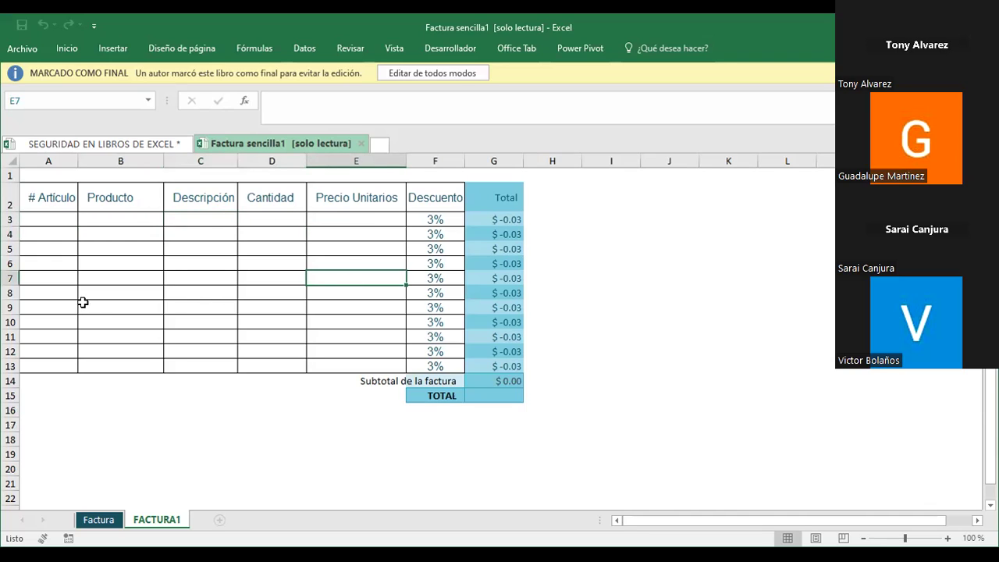
{"action": "left_click", "coordinate": [83, 304]}
{"action": "left_click", "coordinate": [59, 305]}
{"action": "left_click", "coordinate": [84, 263]}
{"action": "left_click", "coordinate": [103, 334]}
{"action": "left_click", "coordinate": [213, 332]}
{"action": "left_click", "coordinate": [282, 320]}
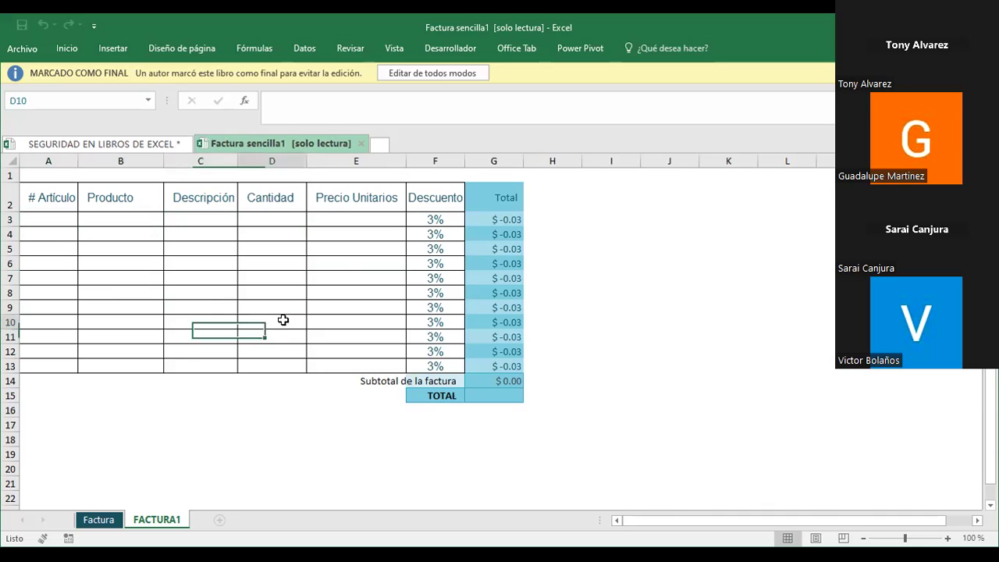
{"action": "left_click", "coordinate": [331, 292]}
{"action": "left_click", "coordinate": [350, 351]}
{"action": "left_click", "coordinate": [357, 279]}
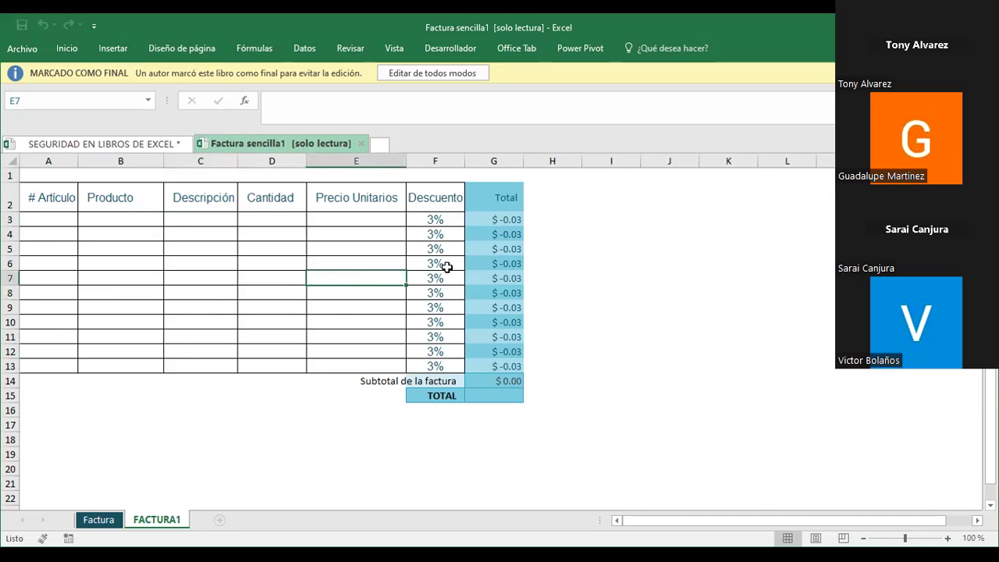
{"action": "left_click", "coordinate": [447, 267]}
{"action": "left_click", "coordinate": [482, 209]}
{"action": "left_click", "coordinate": [364, 407]}
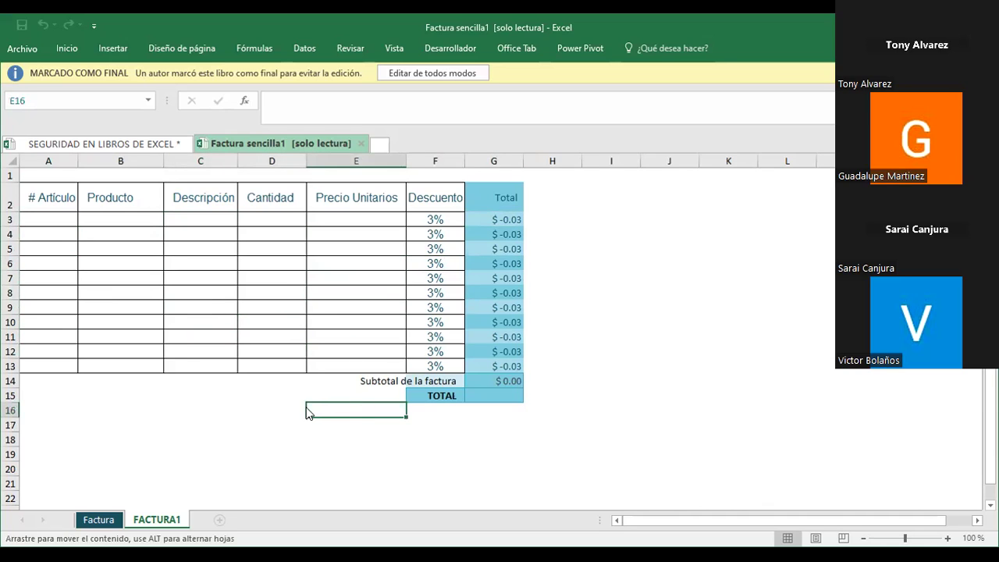
{"action": "left_click", "coordinate": [594, 274]}
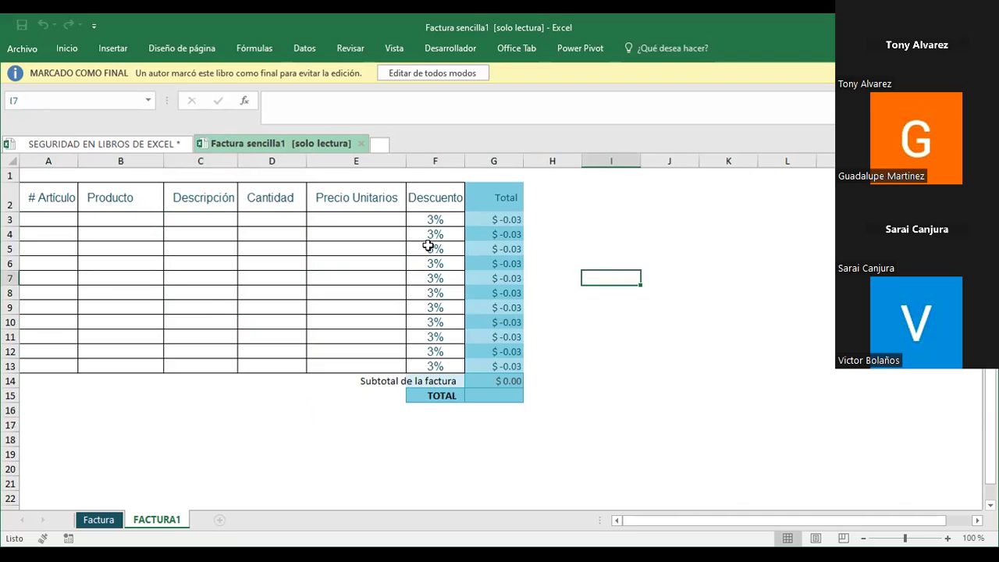
{"action": "right_click", "coordinate": [170, 520]}
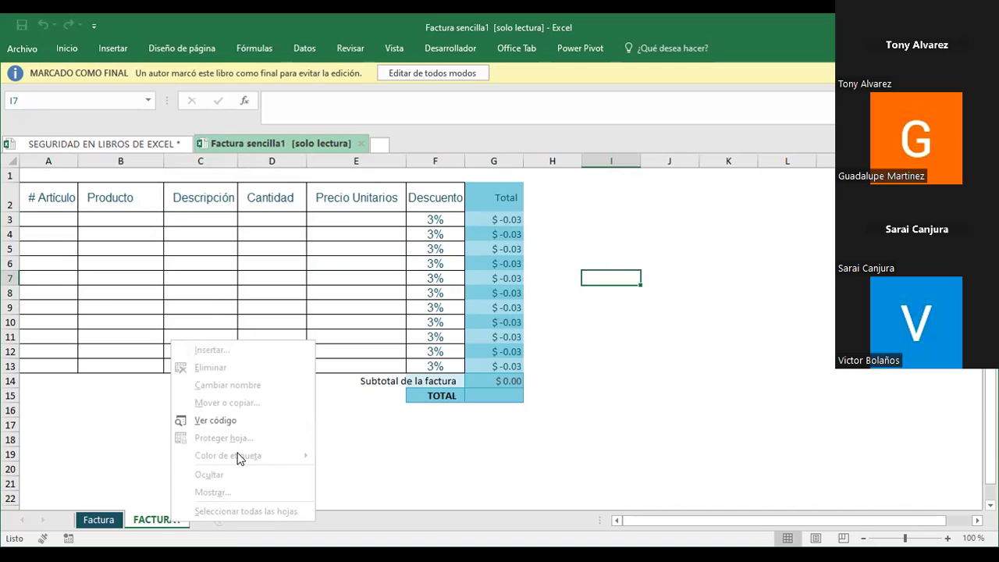
{"action": "left_click", "coordinate": [118, 430]}
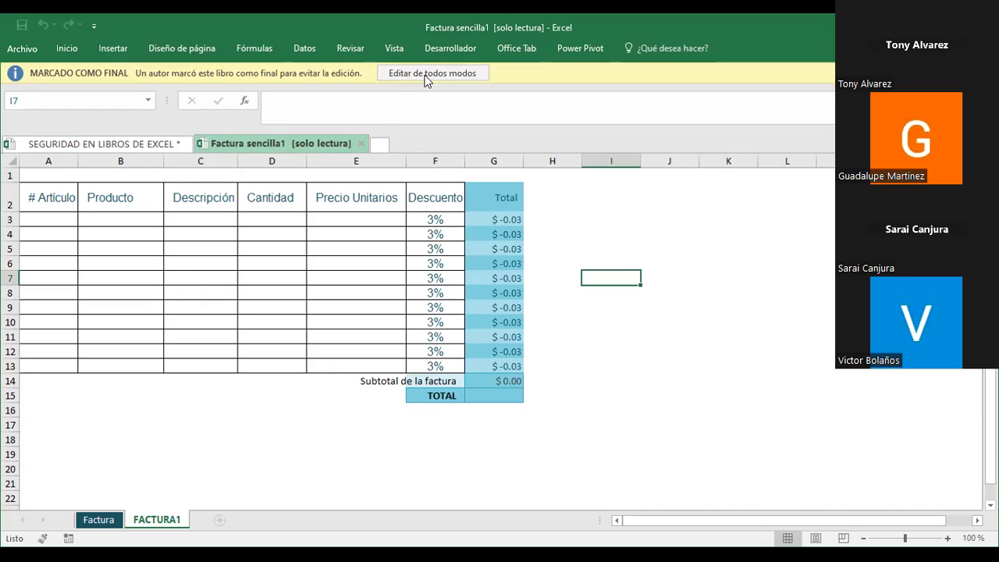
{"action": "left_click", "coordinate": [427, 81]}
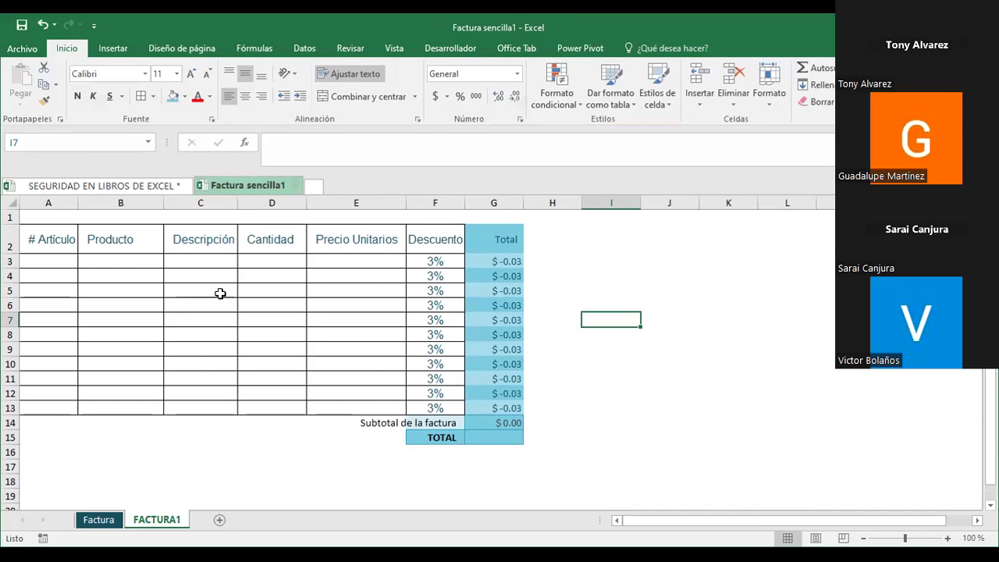
Enter item number 1, product Bicicleta and description Color rojo in A3 to C3.
{"action": "left_click", "coordinate": [56, 265]}
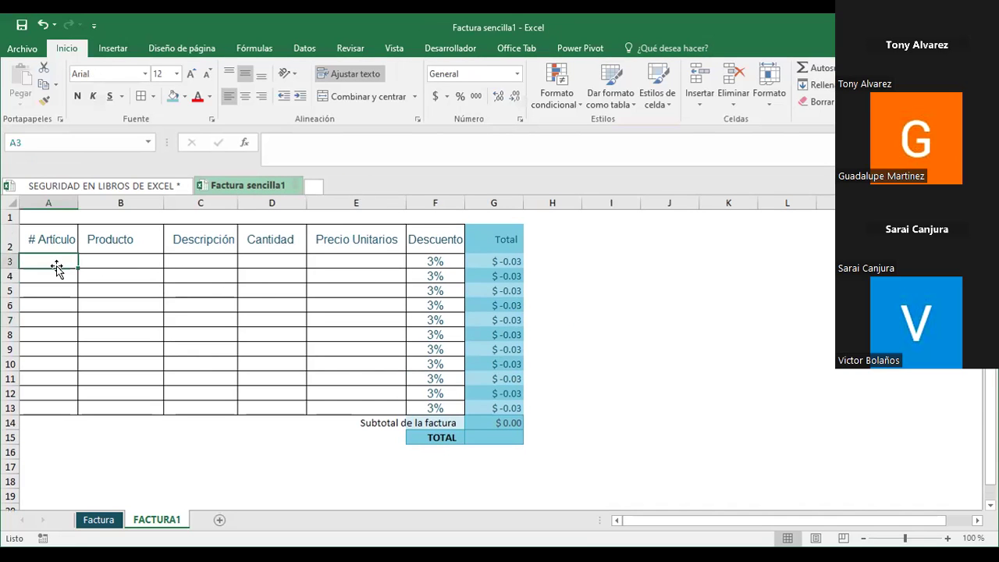
{"action": "type", "text": "1"}
{"action": "key", "text": "Tab"}
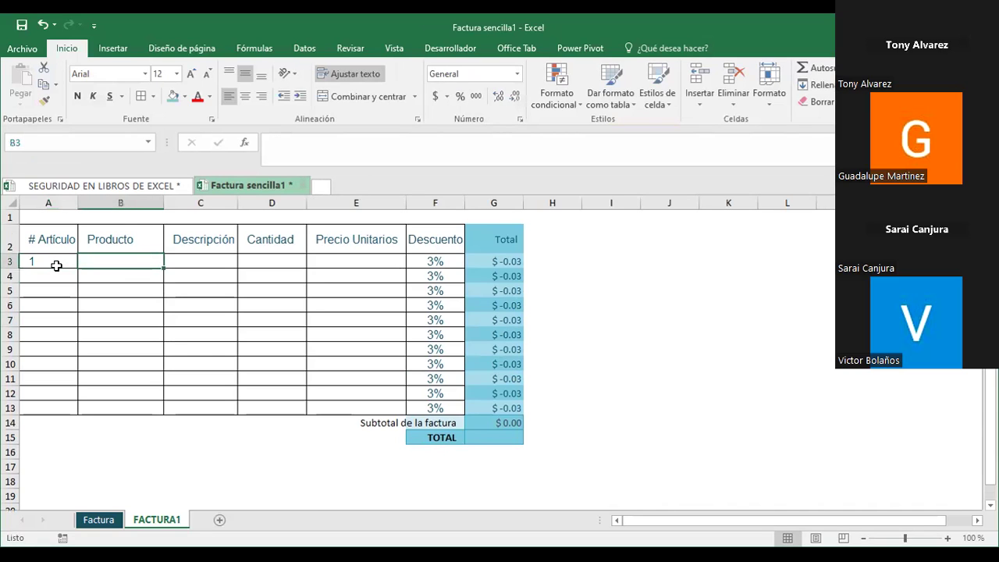
{"action": "type", "text": "B"}
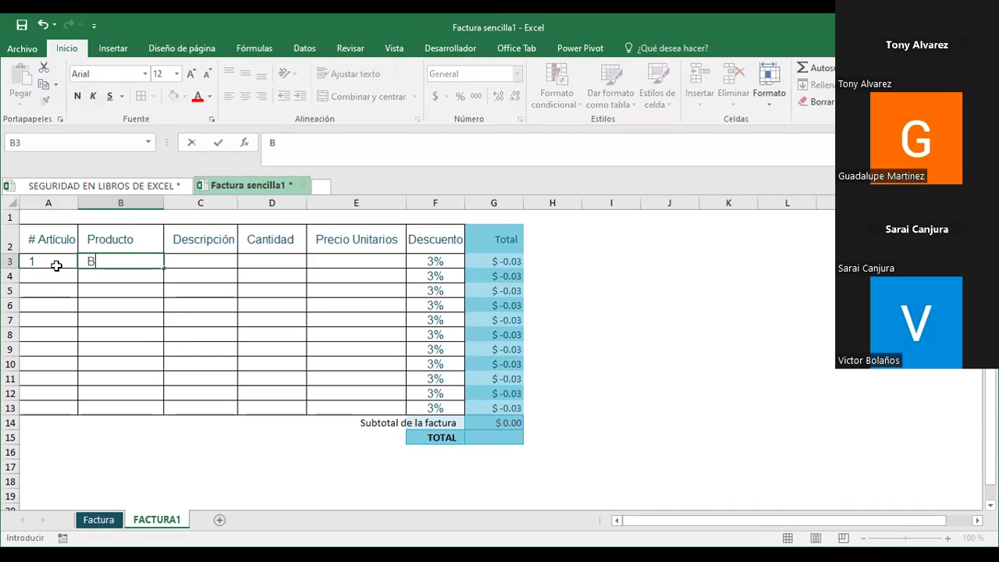
{"action": "type", "text": "icleta"}
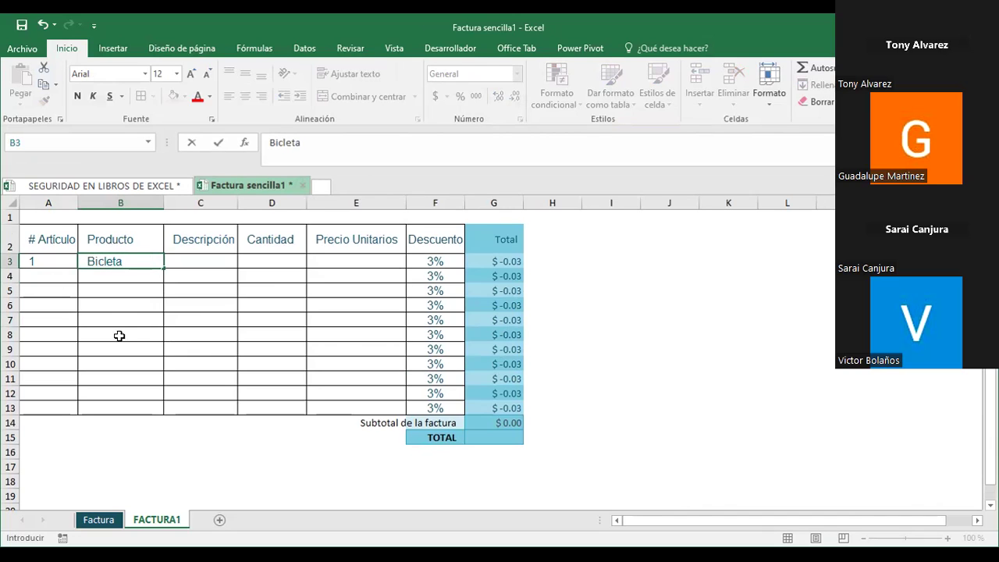
{"action": "key", "text": "BackSpace"}
{"action": "key", "text": "BackSpace"}
{"action": "key", "text": "BackSpace"}
{"action": "key", "text": "BackSpace"}
{"action": "type", "text": "icleta"}
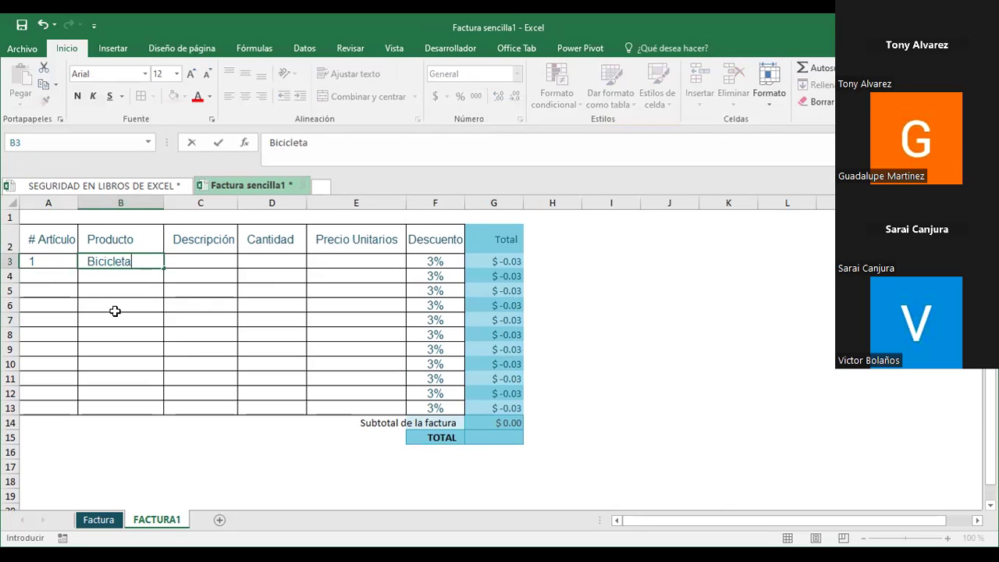
{"action": "left_click", "coordinate": [194, 260]}
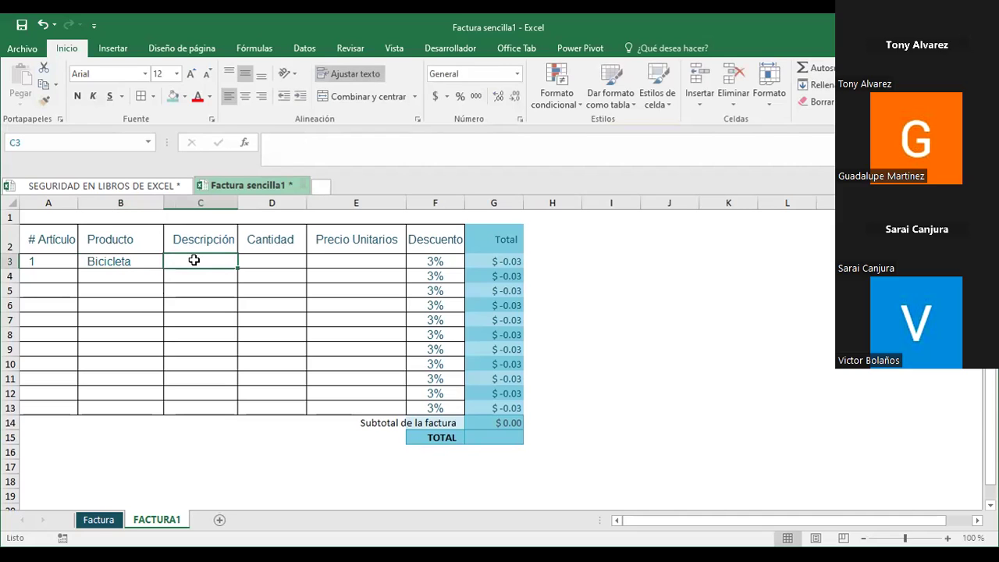
{"action": "type", "text": "Color rojo"}
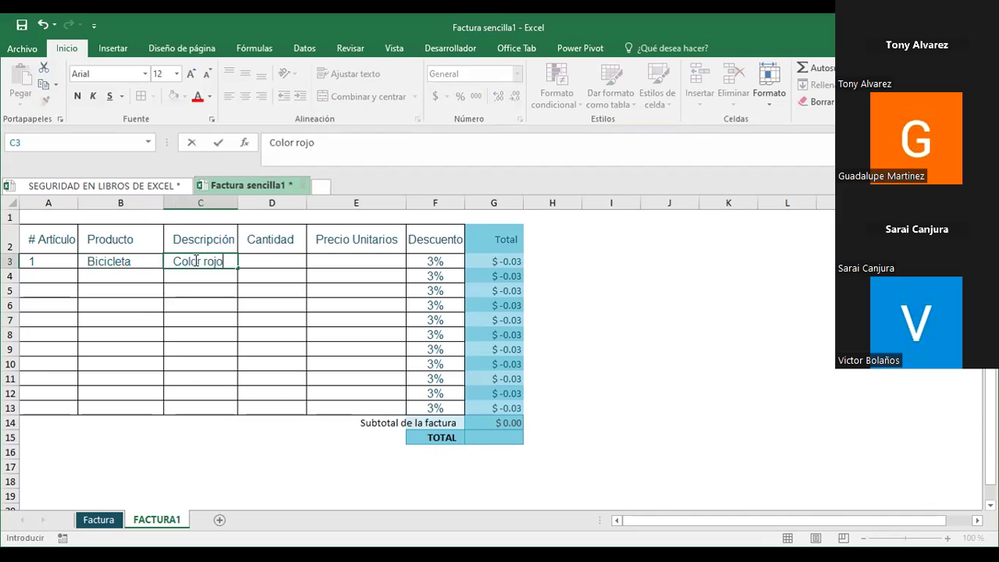
{"action": "left_click", "coordinate": [257, 314]}
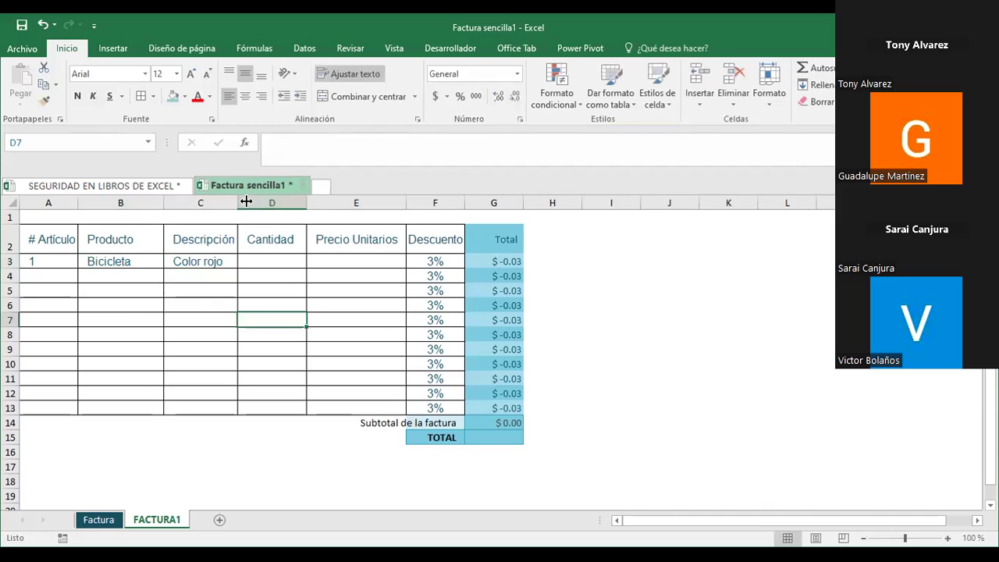
Enter quantity 2 in D3 and unit price 160 in E3.
{"action": "left_click", "coordinate": [273, 259]}
{"action": "type", "text": "2"}
{"action": "left_click", "coordinate": [281, 331]}
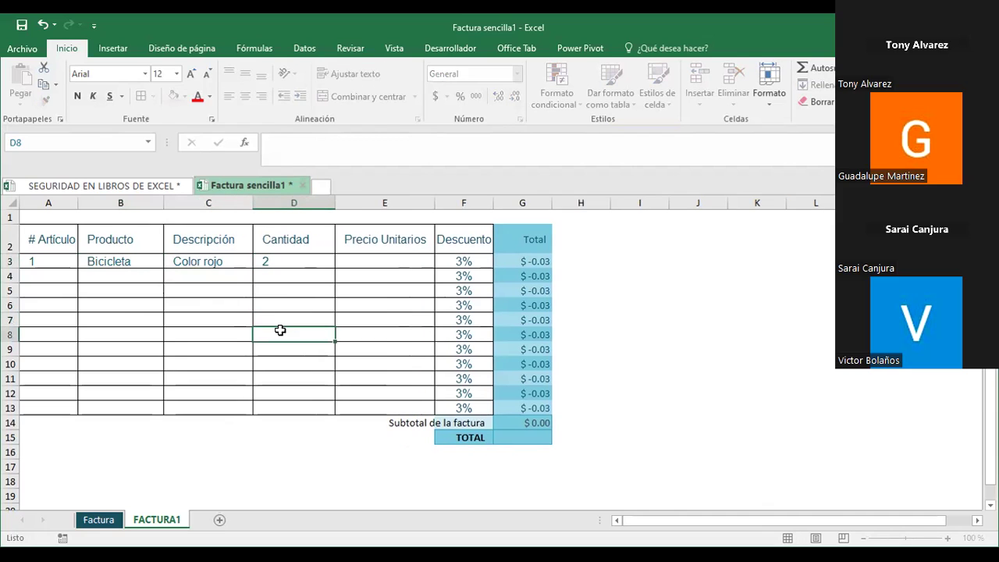
{"action": "left_click", "coordinate": [365, 257]}
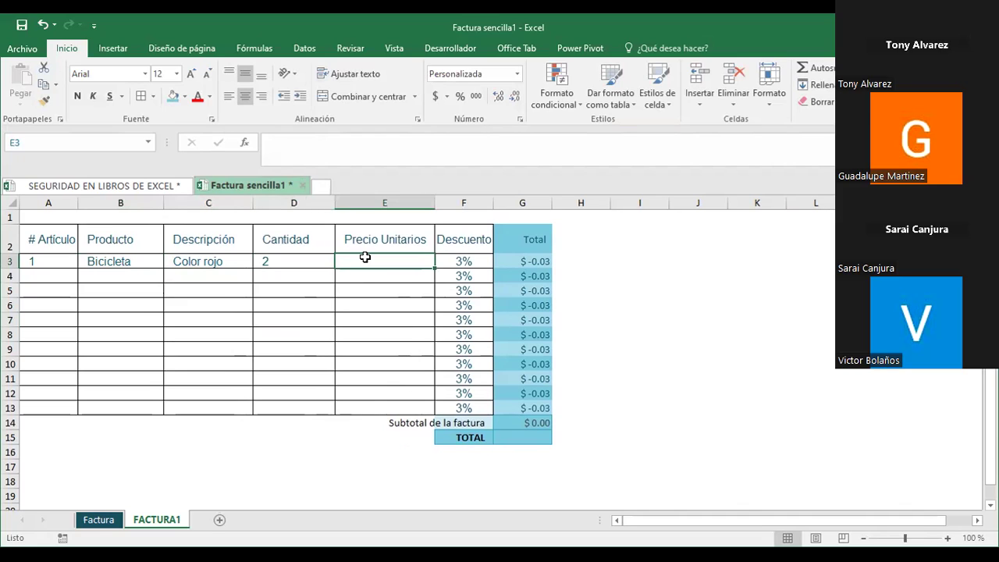
{"action": "type", "text": "160"}
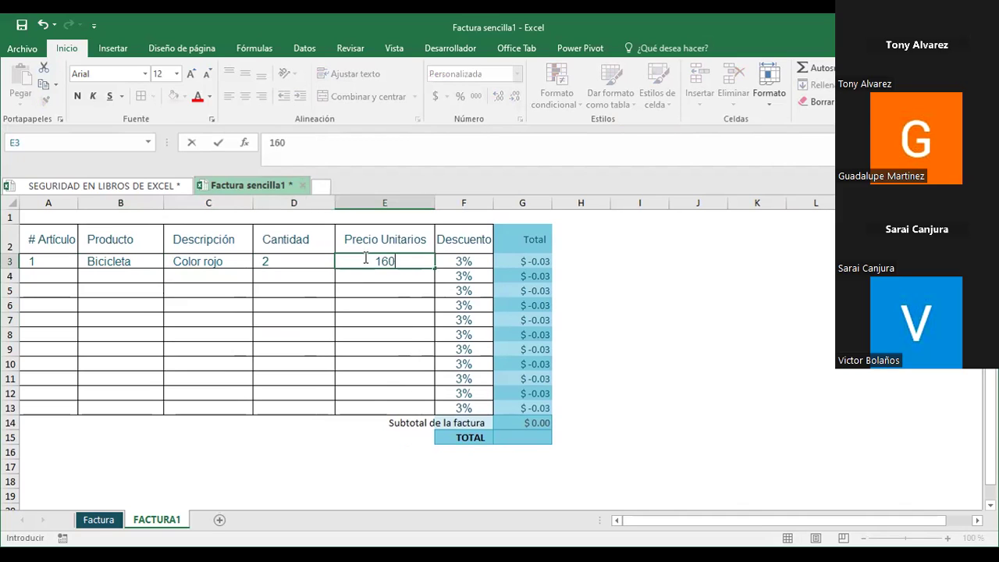
{"action": "key", "text": "Return"}
Check E3, the G3 total formula and F3's discount format, leaving them unchanged.
{"action": "left_click", "coordinate": [391, 257]}
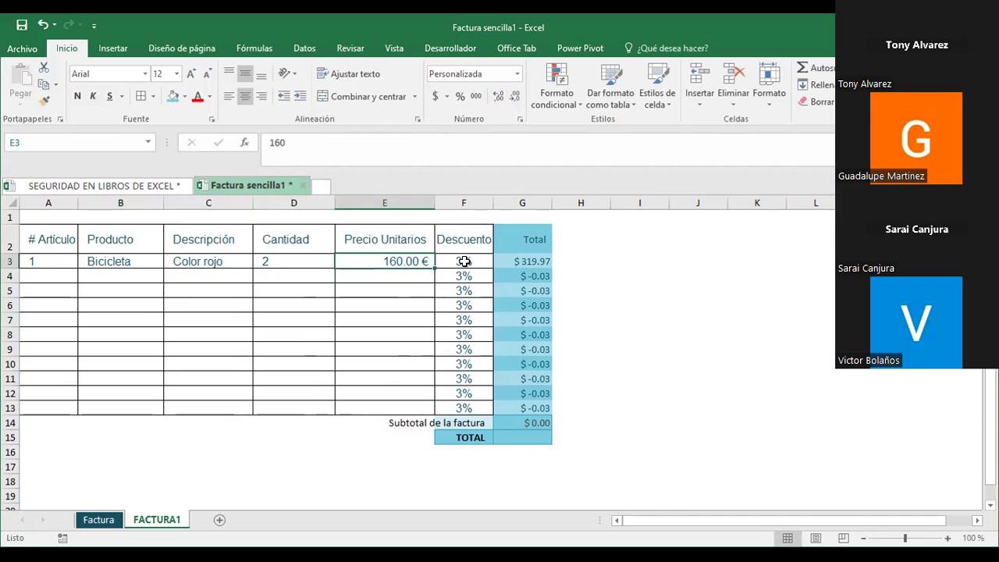
{"action": "left_click", "coordinate": [509, 261]}
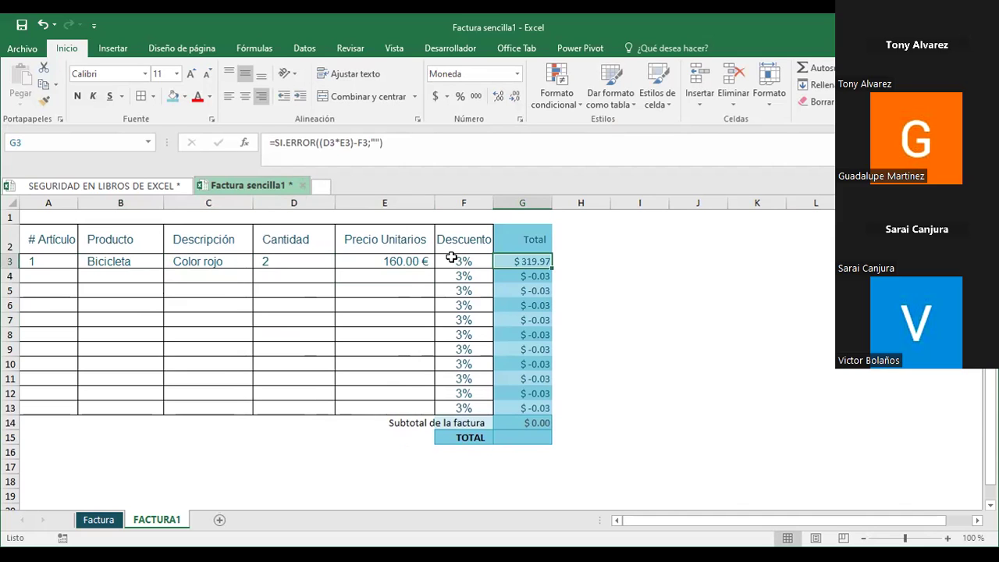
{"action": "left_click", "coordinate": [459, 263]}
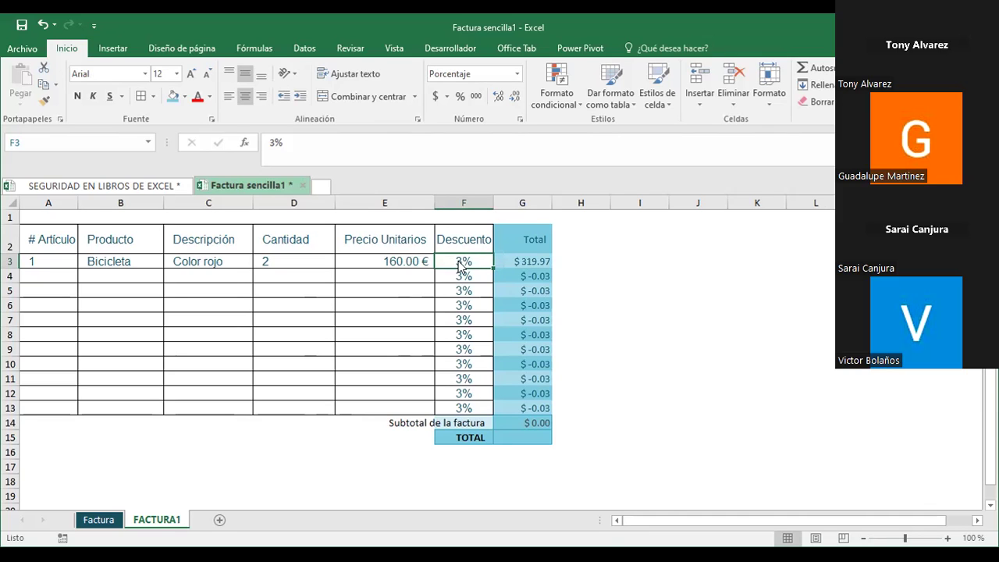
{"action": "right_click", "coordinate": [459, 262]}
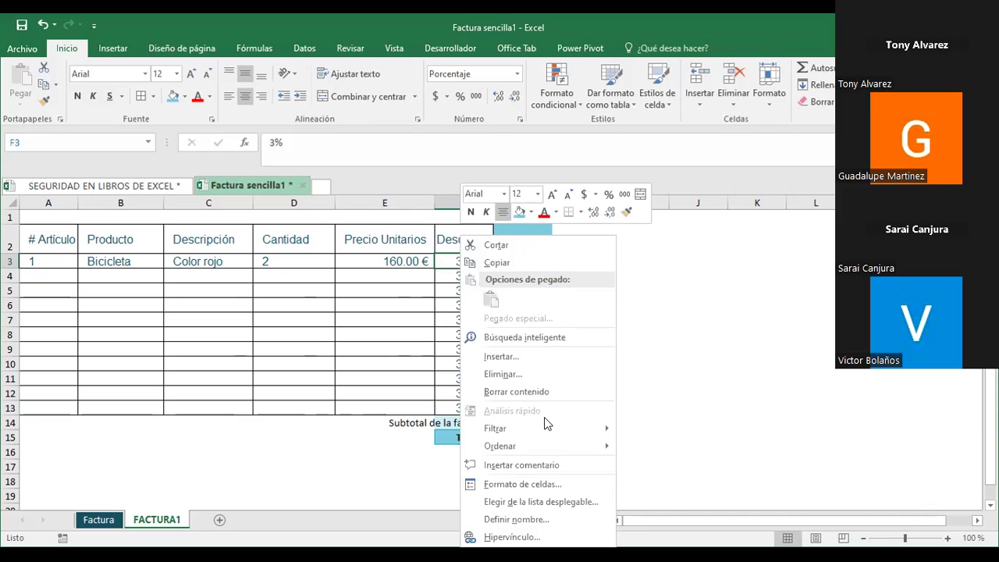
{"action": "left_click", "coordinate": [523, 483]}
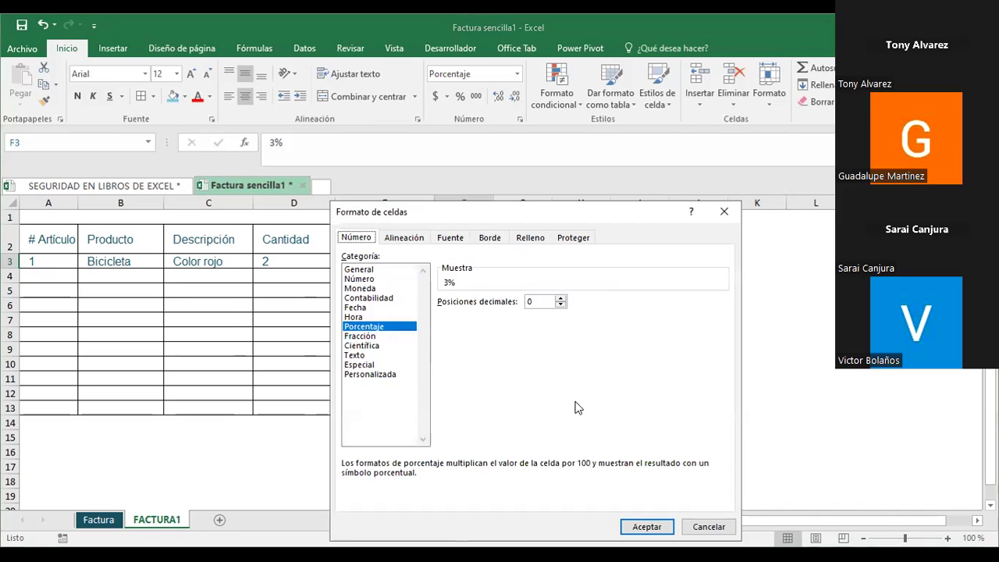
{"action": "left_click", "coordinate": [724, 210]}
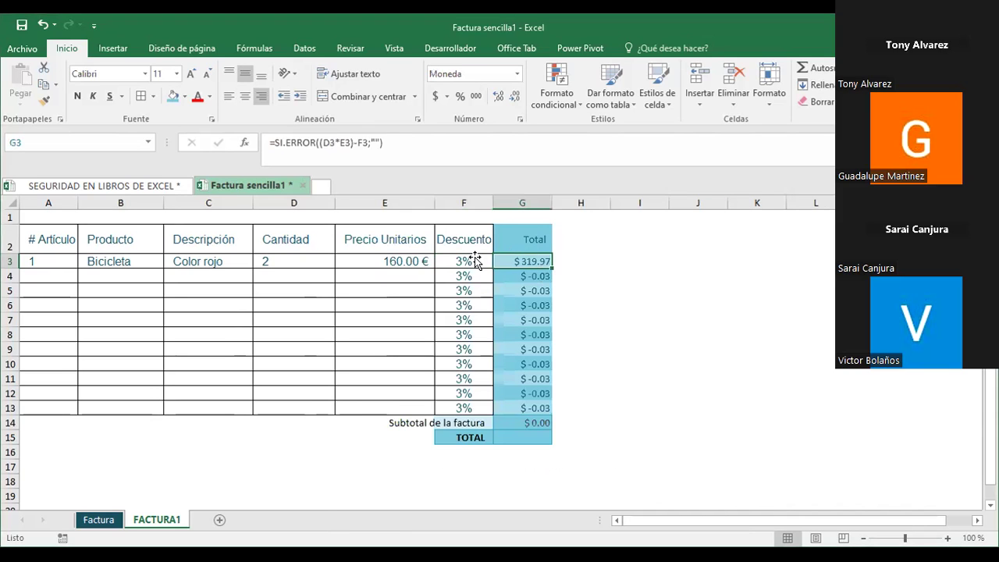
Select the unit prices E3:E13 and open Formato de celdas on the General category.
{"action": "left_click_drag", "start_coordinate": [397, 258], "coordinate": [396, 402]}
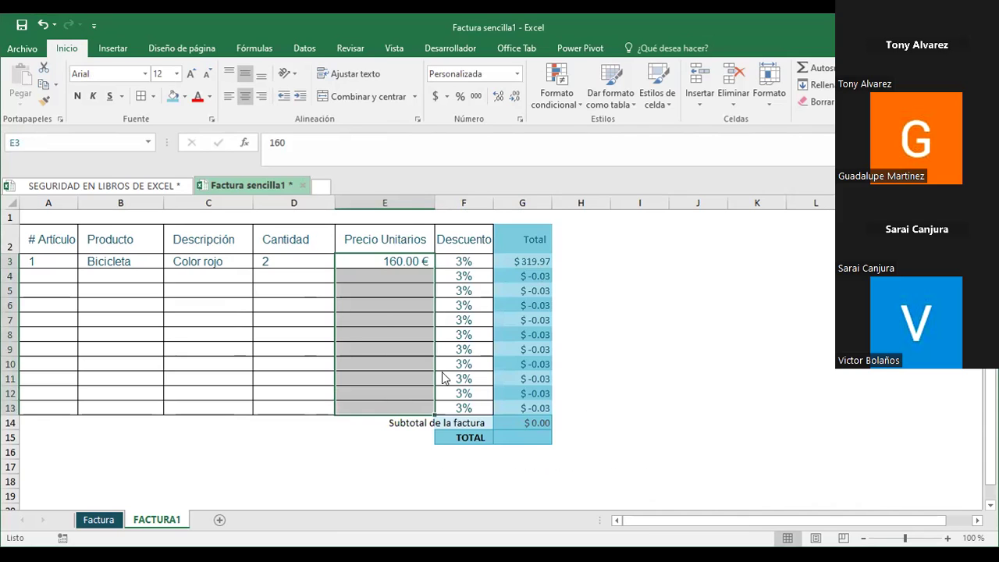
{"action": "right_click", "coordinate": [398, 409]}
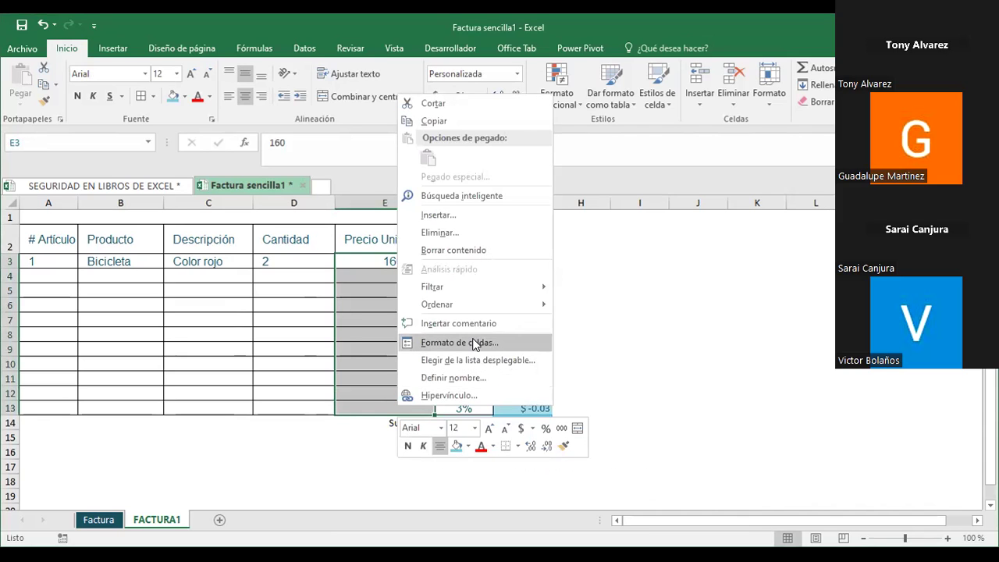
{"action": "left_click", "coordinate": [475, 344]}
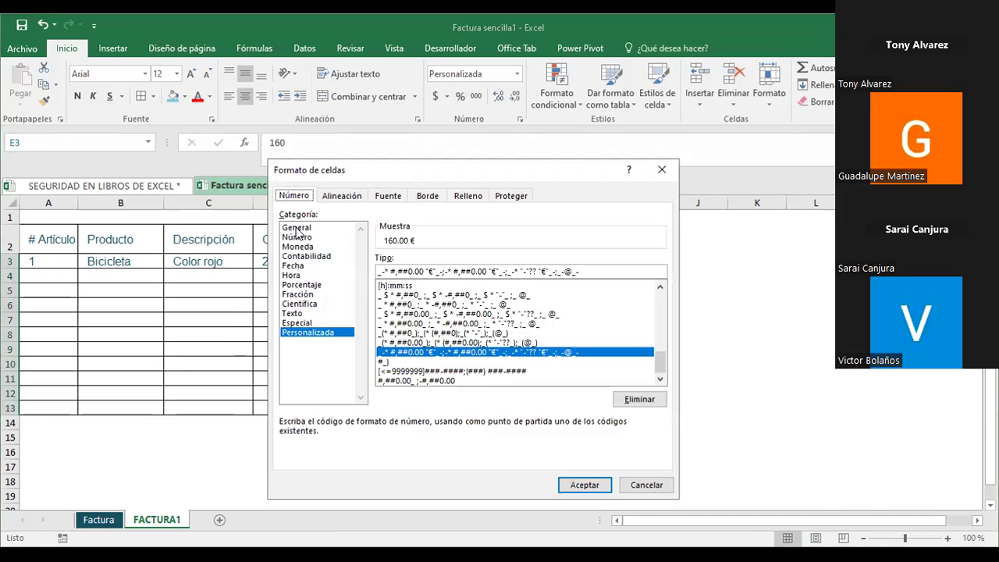
{"action": "left_click", "coordinate": [297, 227]}
Apply Moneda format with the $ symbol to E3:E13, so E3 reads $ 160.00.
{"action": "left_click", "coordinate": [316, 236]}
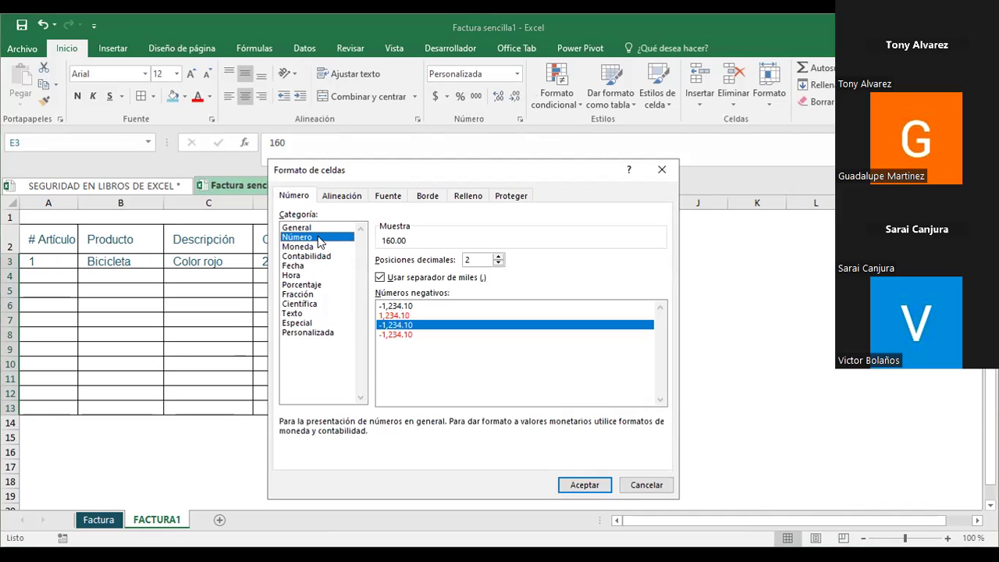
{"action": "left_click", "coordinate": [309, 247]}
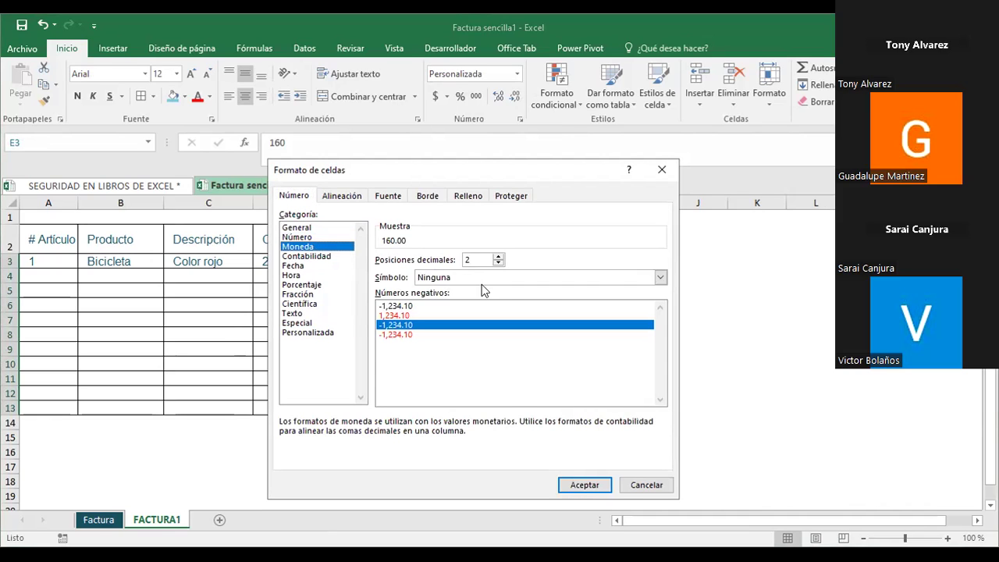
{"action": "left_click", "coordinate": [661, 279]}
{"action": "left_click", "coordinate": [437, 296]}
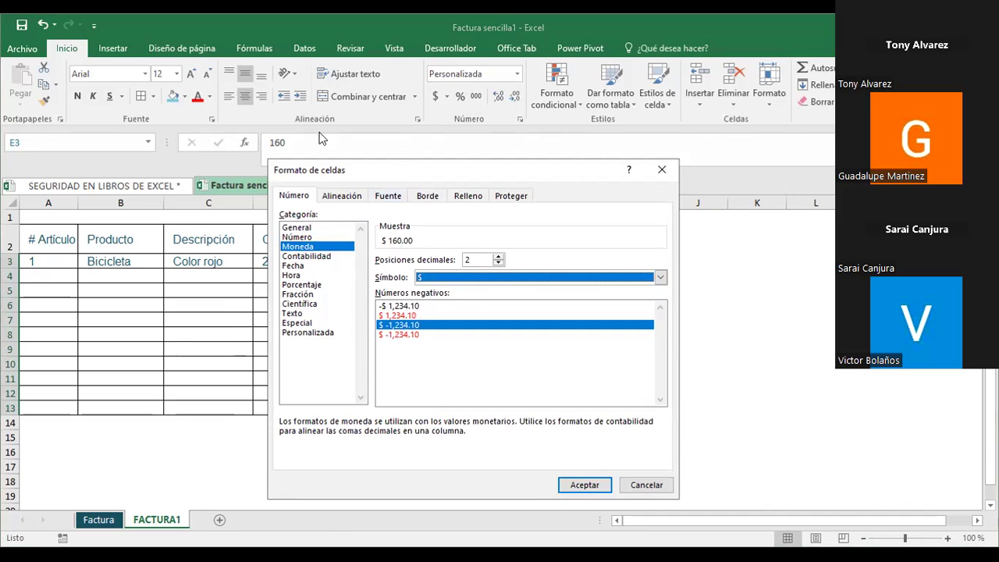
{"action": "key", "text": "Return"}
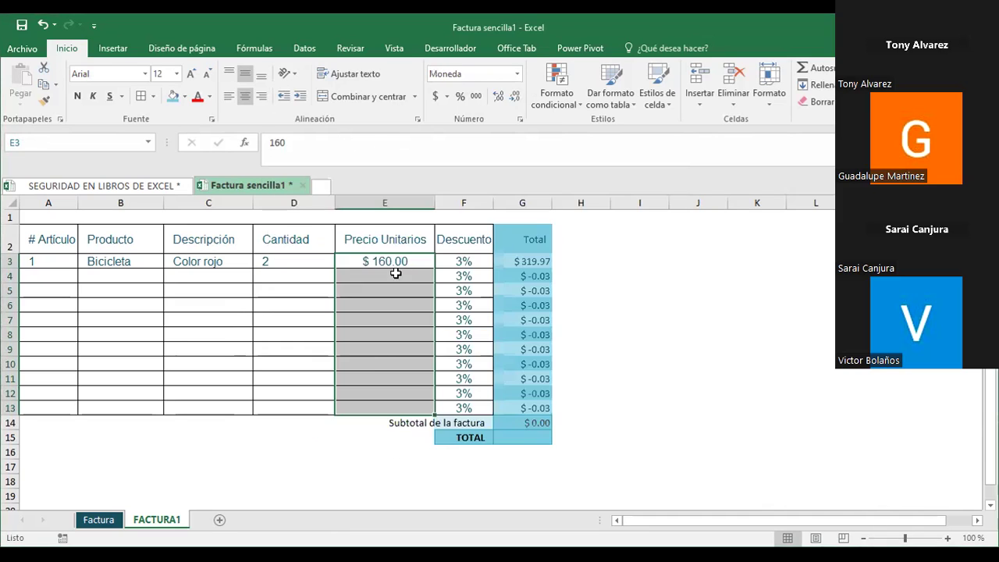
{"action": "left_click", "coordinate": [376, 361]}
Change E3's unit price to 200, raising the total to $399.97, then select F3:F13.
{"action": "left_click", "coordinate": [375, 272]}
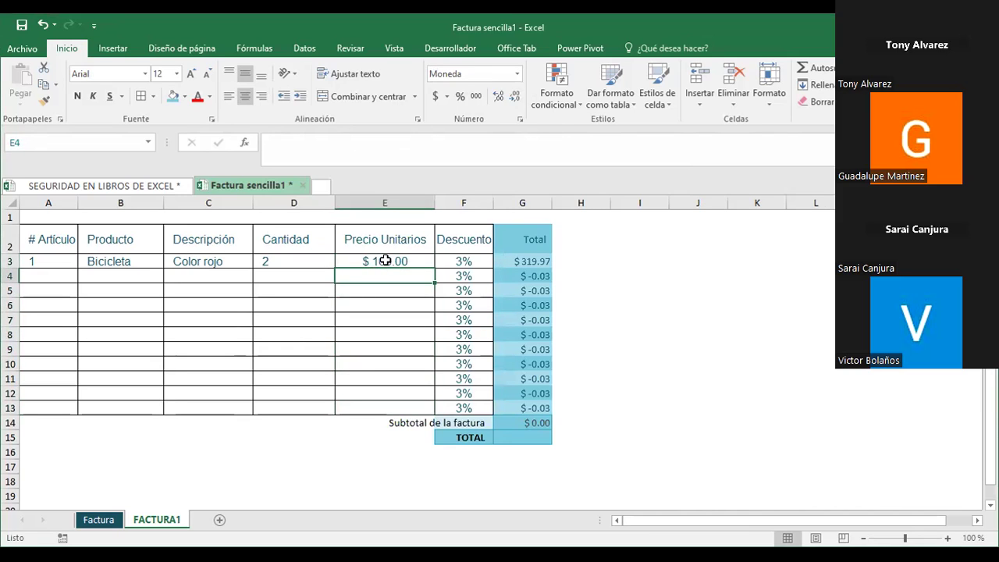
{"action": "left_click", "coordinate": [385, 261]}
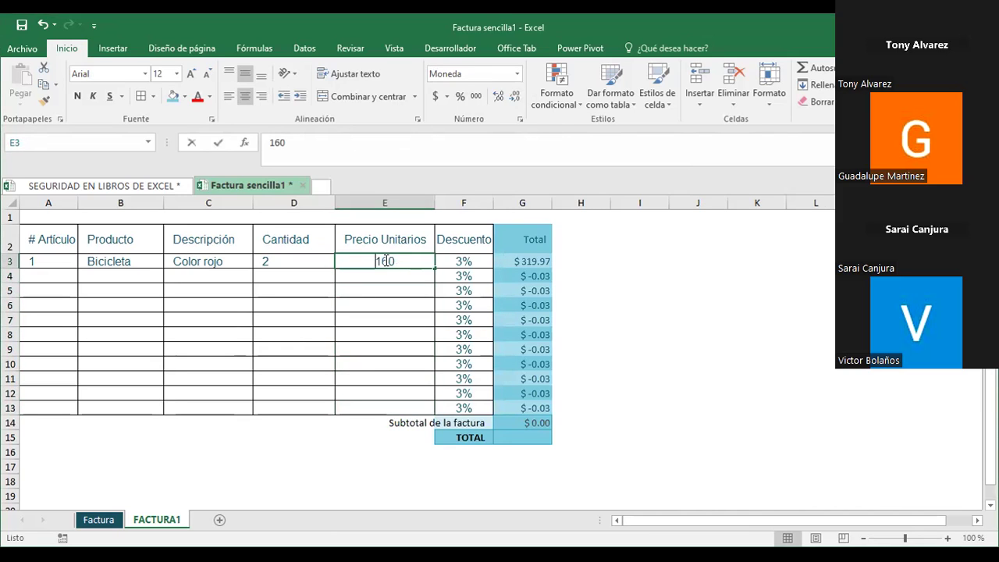
{"action": "type", "text": "200"}
{"action": "key", "text": "Return"}
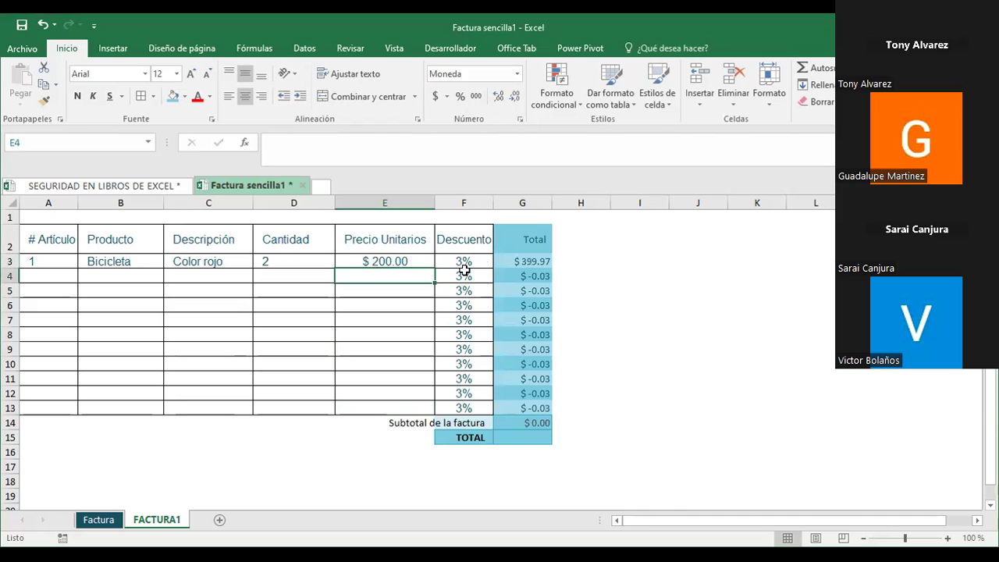
{"action": "left_click", "coordinate": [525, 259]}
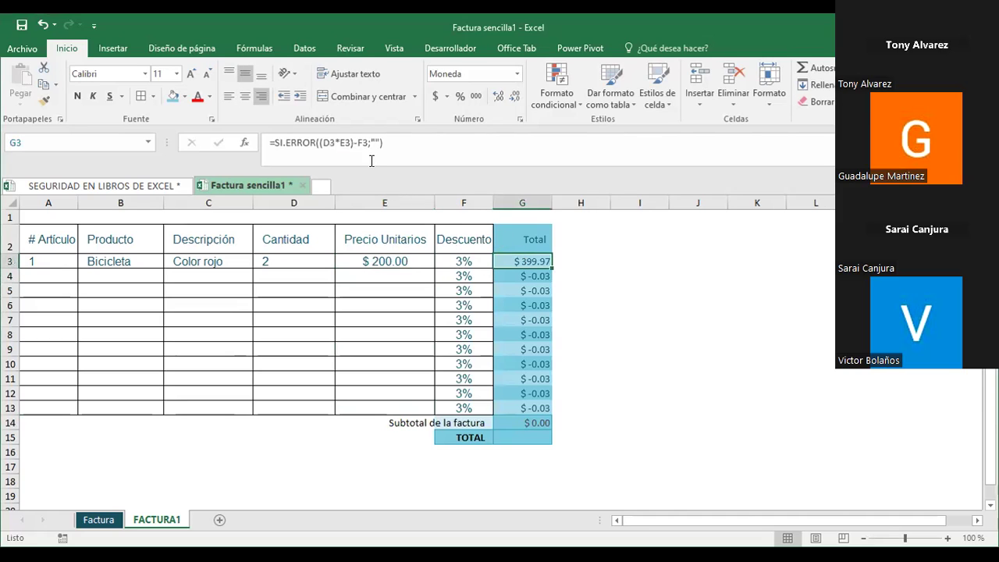
{"action": "left_click", "coordinate": [466, 261]}
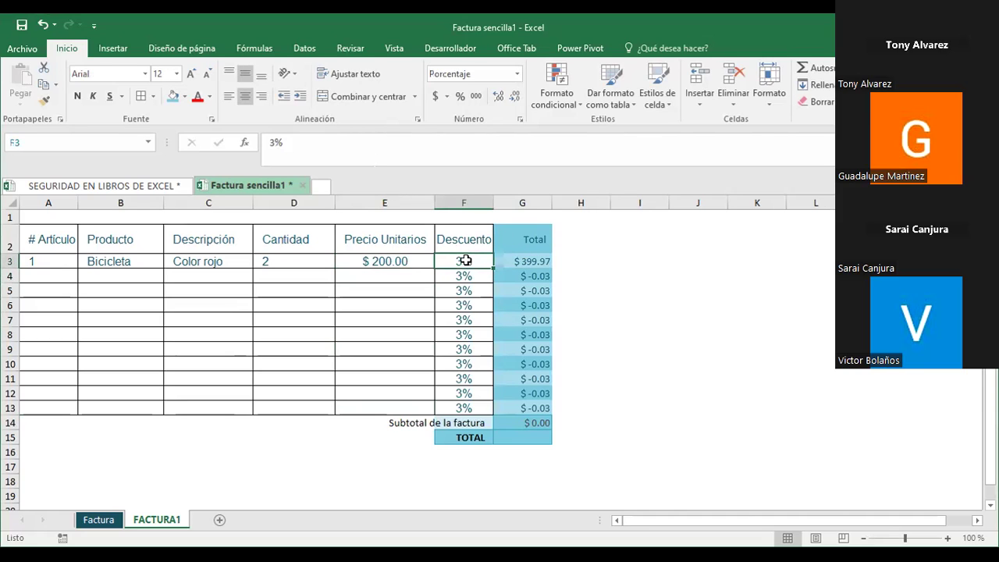
{"action": "left_click_drag", "start_coordinate": [466, 260], "coordinate": [463, 407]}
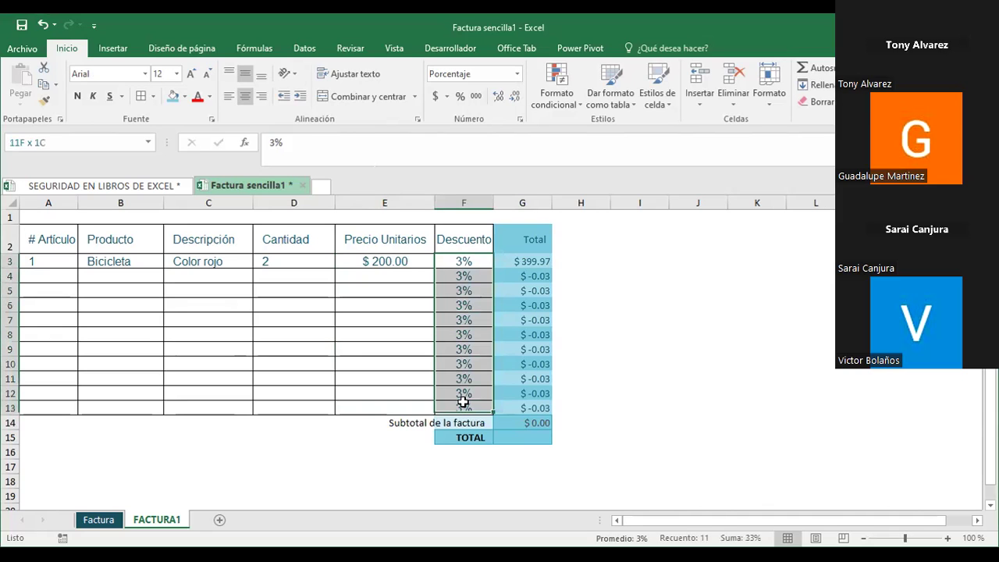
Give F3:F13 a plain Número format, showing 0, and delete the old formula in G3.
{"action": "right_click", "coordinate": [466, 266]}
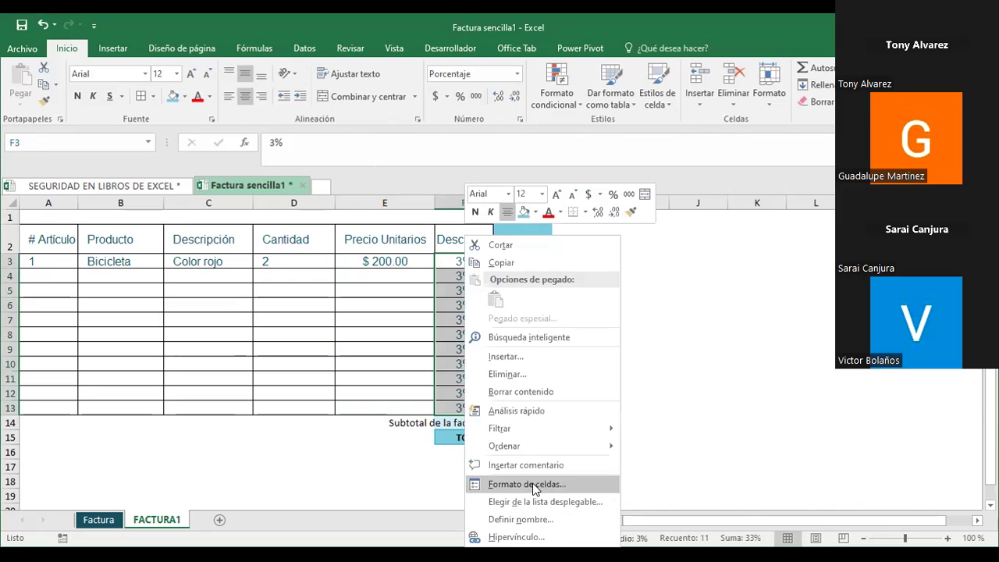
{"action": "left_click", "coordinate": [535, 485]}
{"action": "left_click", "coordinate": [355, 278]}
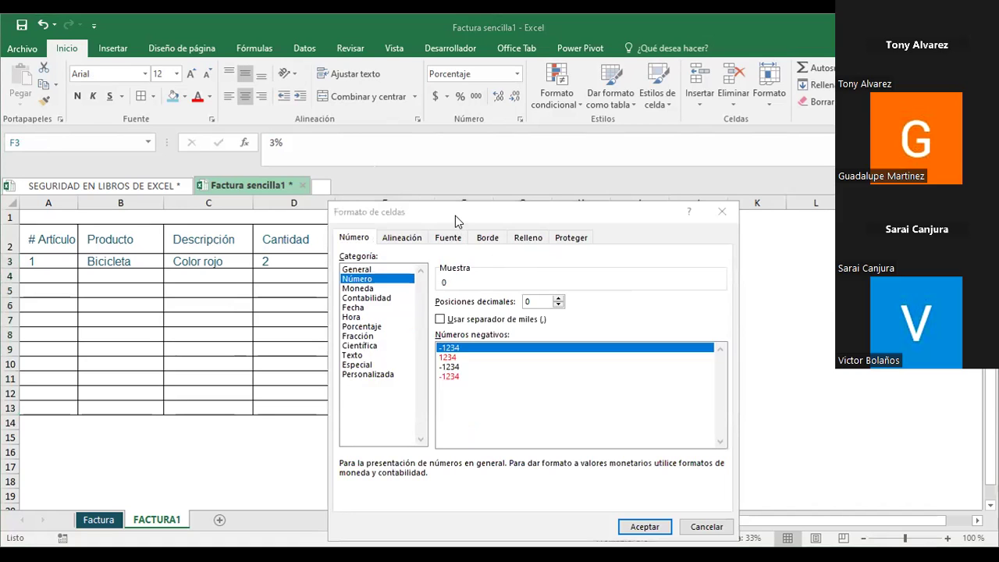
{"action": "left_click_drag", "start_coordinate": [455, 215], "coordinate": [253, 75]}
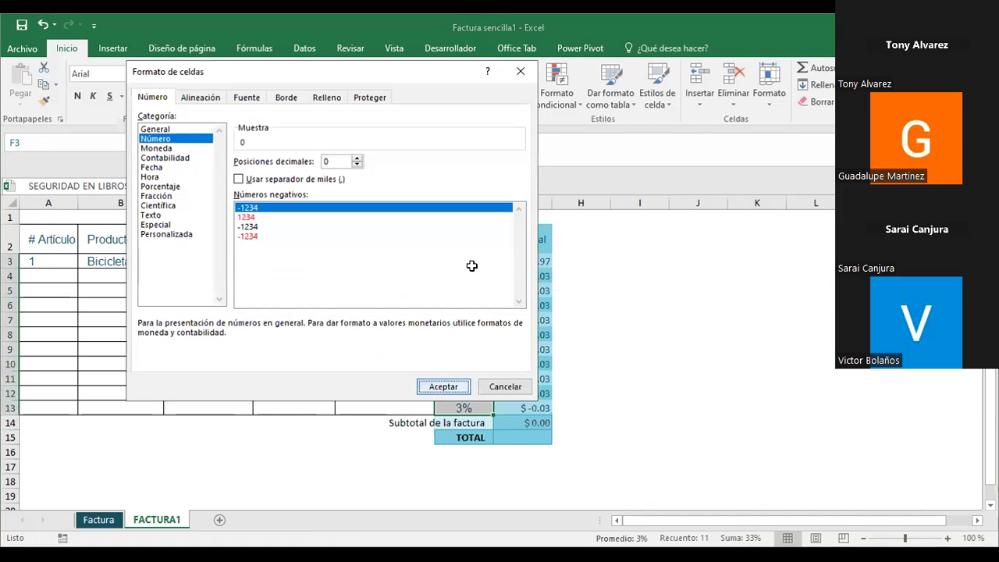
{"action": "key", "text": "Return"}
{"action": "left_click", "coordinate": [519, 261]}
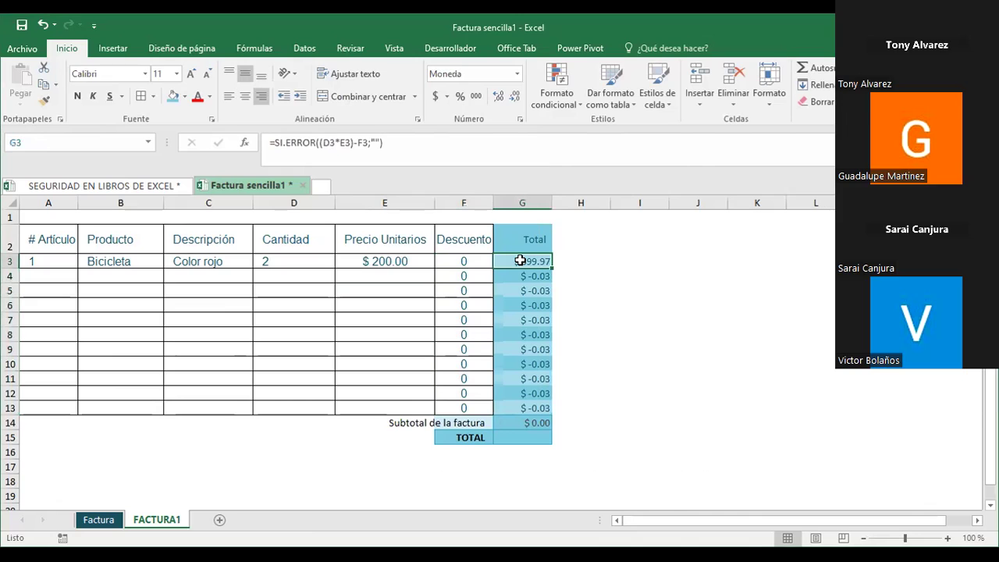
{"action": "key", "text": "Delete"}
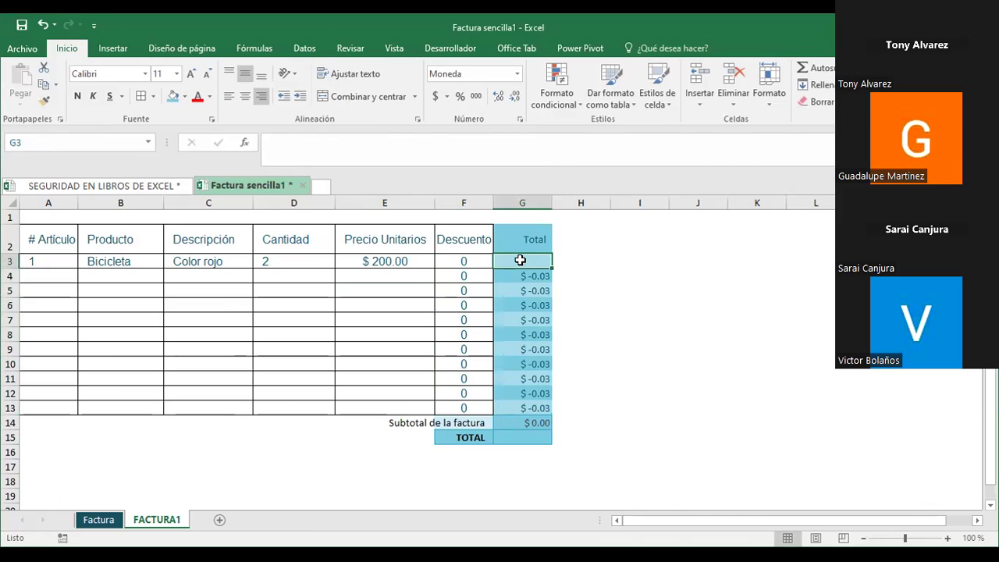
Enter =(D3*E3)-F3 in G3, so the first line's Total shows $399.97.
{"action": "type", "text": "?="}
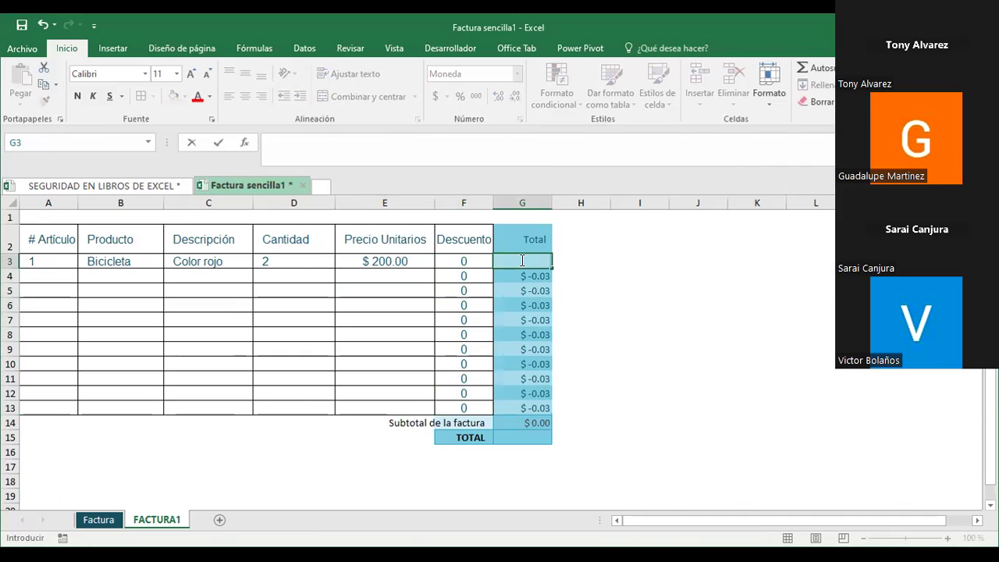
{"action": "type", "text": "="}
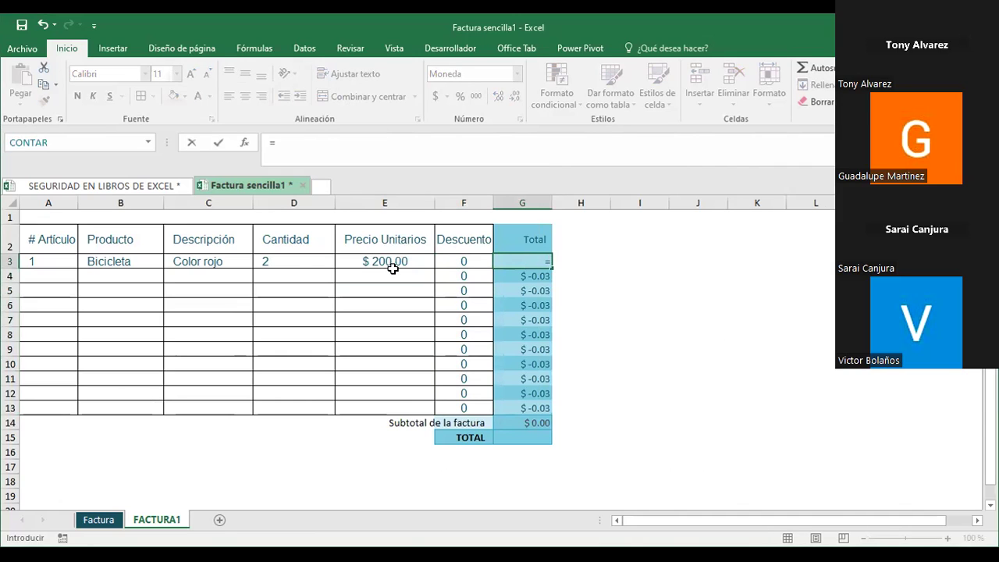
{"action": "left_click", "coordinate": [388, 260]}
{"action": "type", "text": "-"}
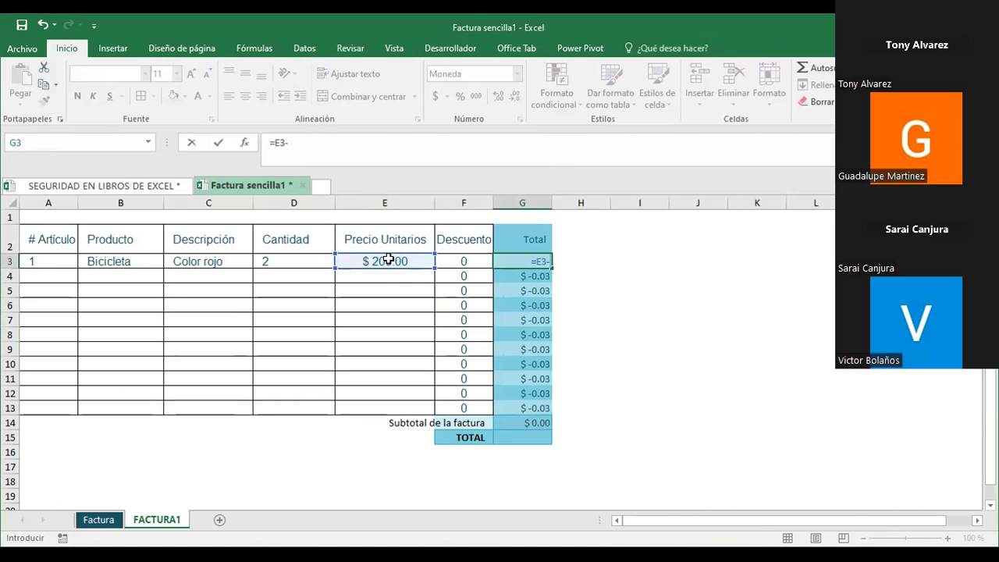
{"action": "key", "text": "BackSpace"}
{"action": "key", "text": "BackSpace"}
{"action": "key", "text": "BackSpace"}
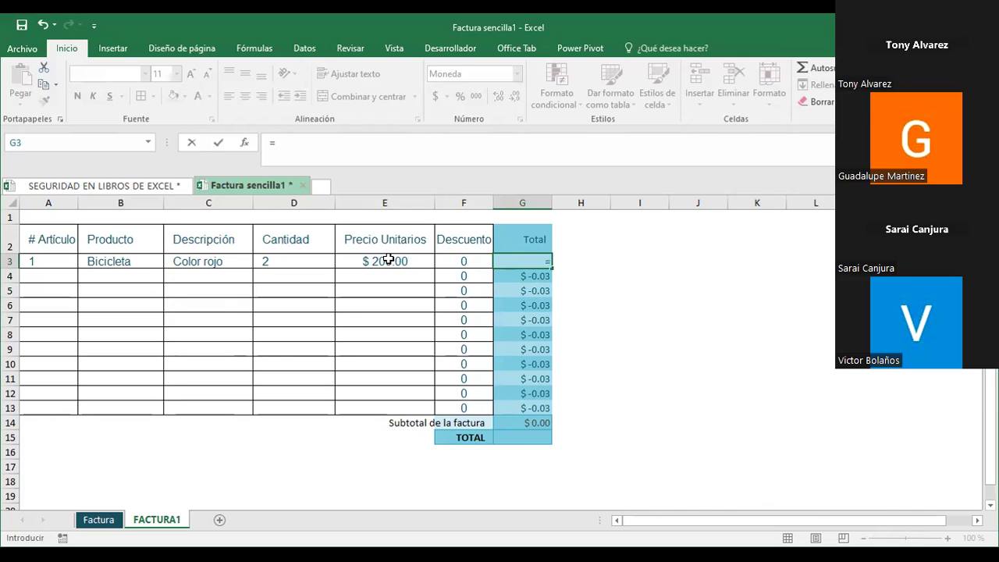
{"action": "type", "text": "("}
{"action": "left_click", "coordinate": [287, 261]}
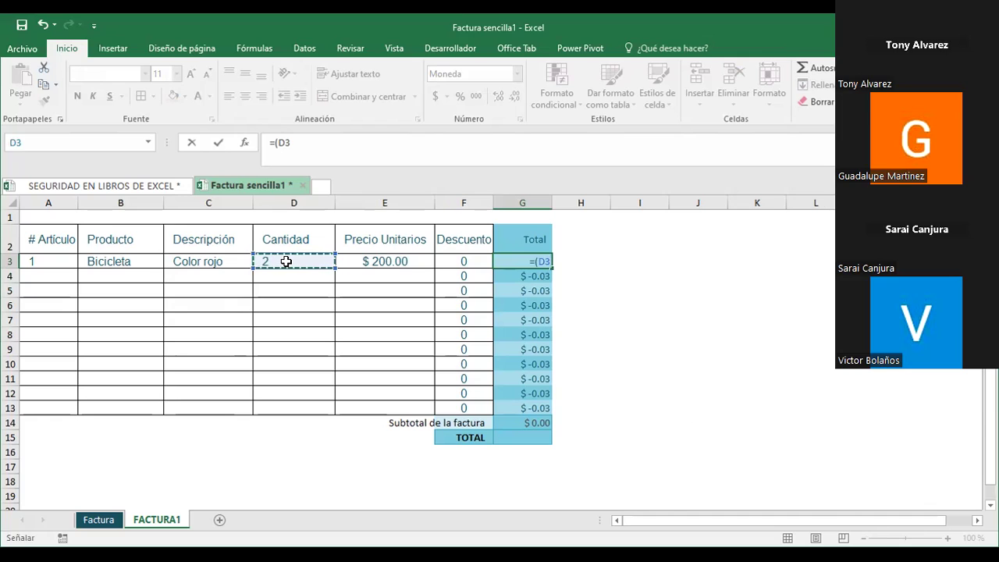
{"action": "type", "text": "*"}
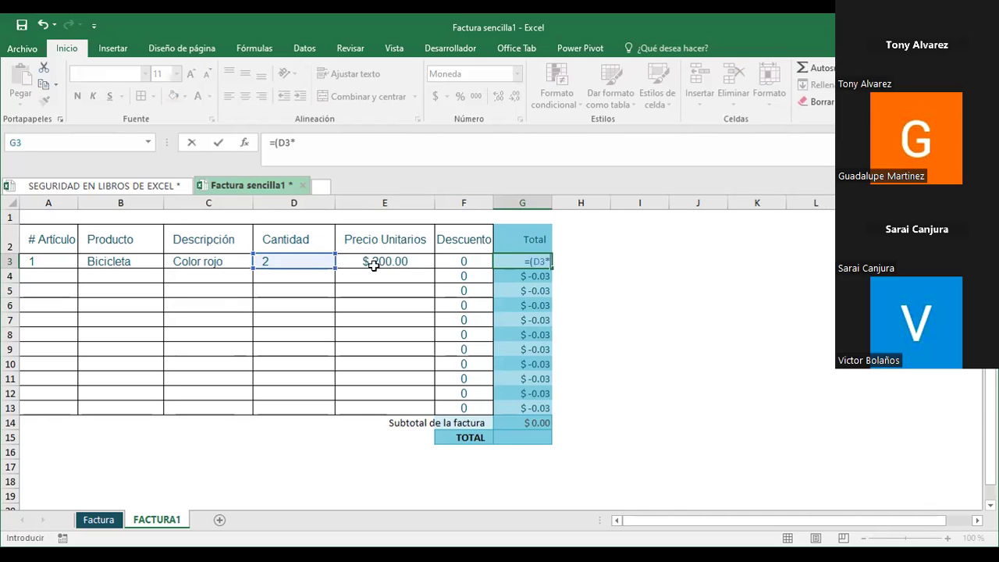
{"action": "left_click", "coordinate": [374, 263]}
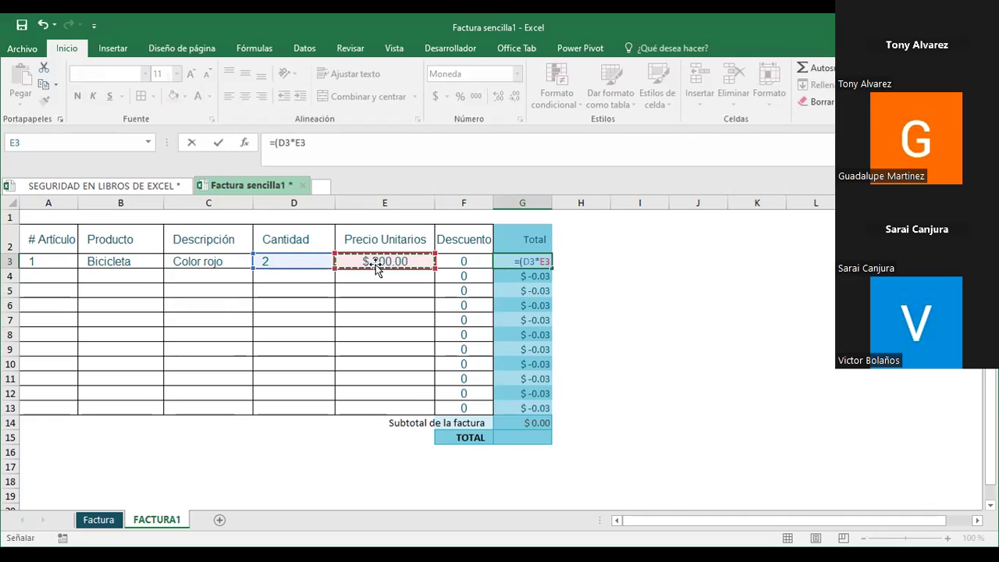
{"action": "type", "text": ")"}
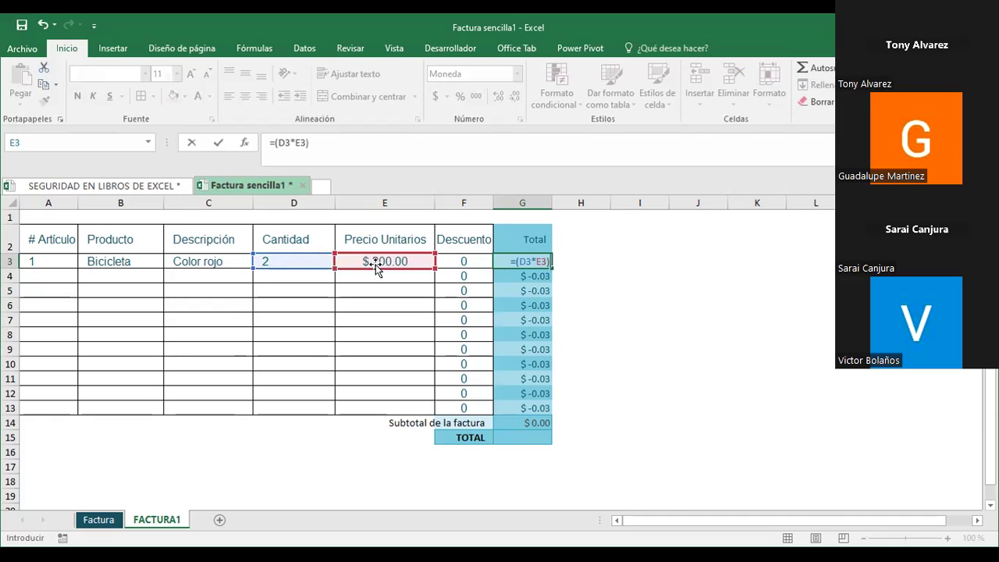
{"action": "type", "text": "-"}
{"action": "left_click", "coordinate": [460, 260]}
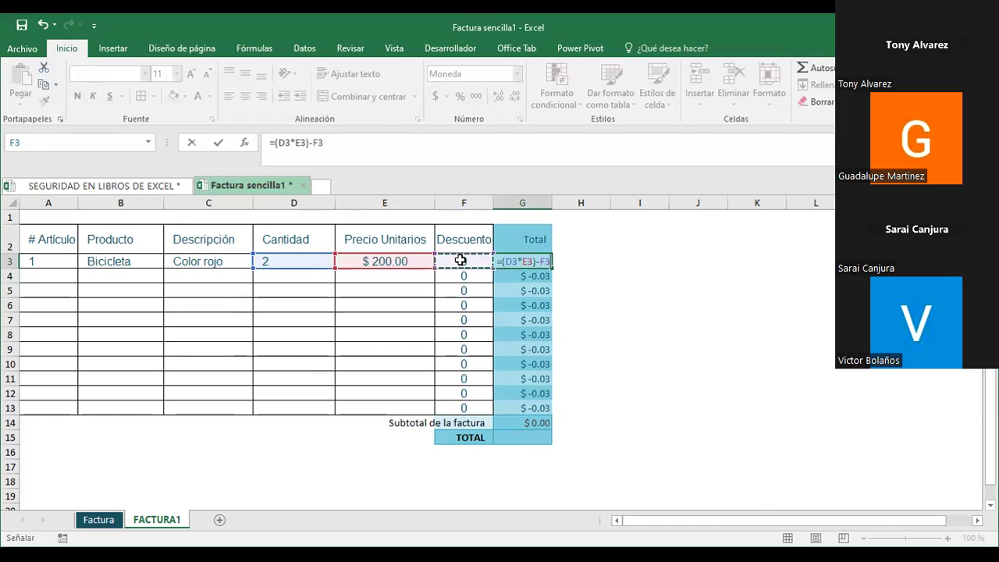
{"action": "key", "text": "Return"}
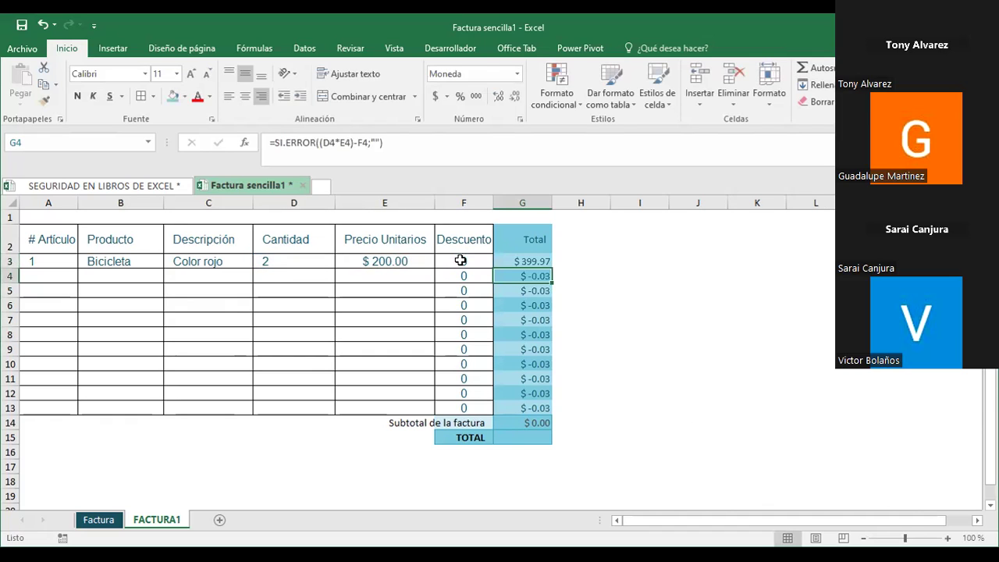
{"action": "left_click", "coordinate": [515, 259]}
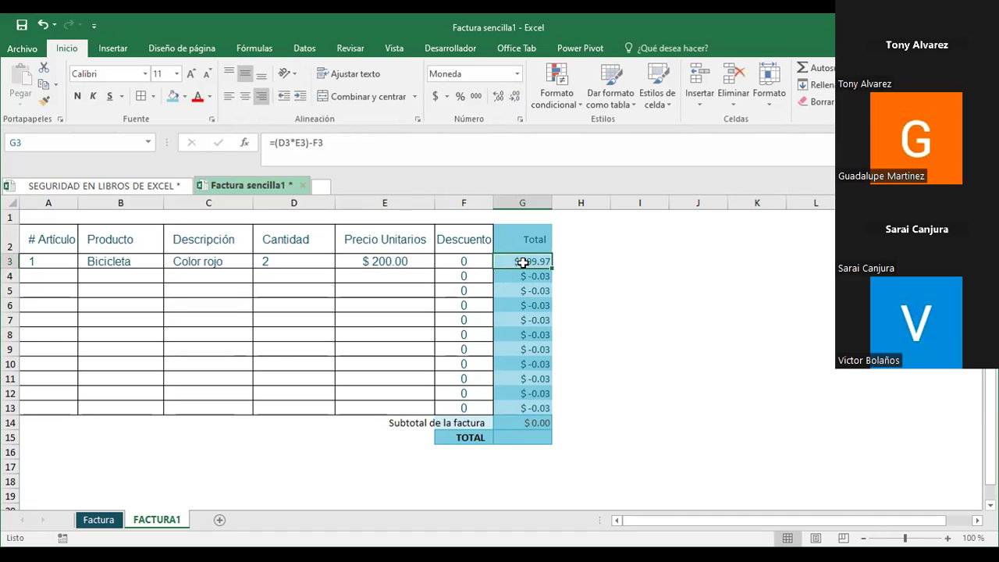
{"action": "left_click", "coordinate": [377, 260]}
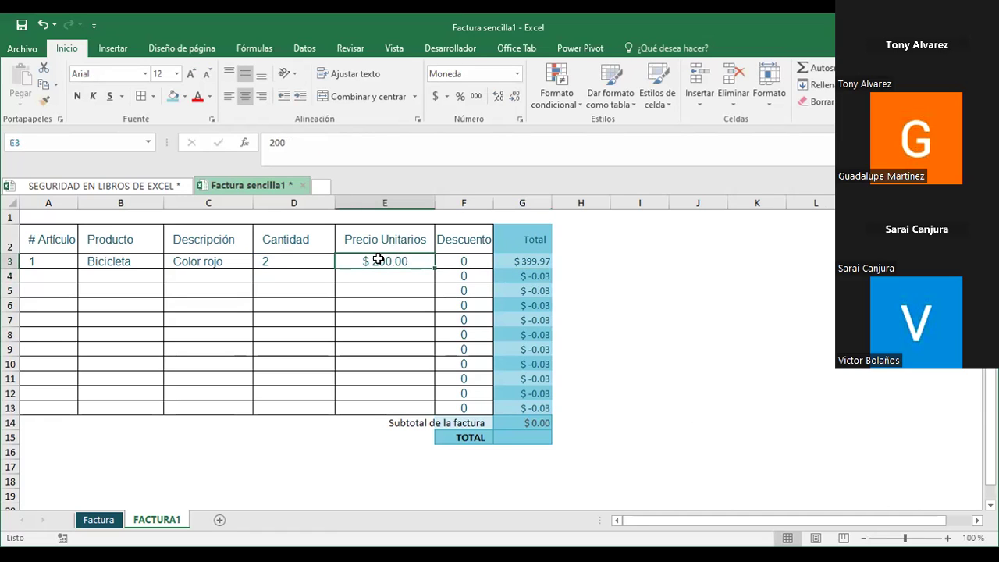
Enter 15 as the discount in F3, making the total $385.00, and select F3:F13.
{"action": "left_click", "coordinate": [515, 261]}
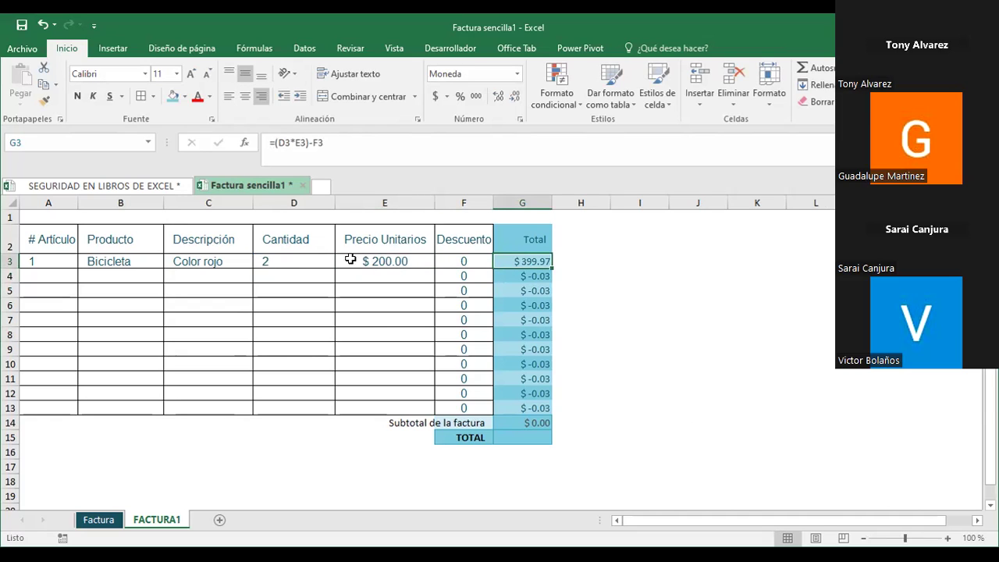
{"action": "left_click", "coordinate": [452, 260]}
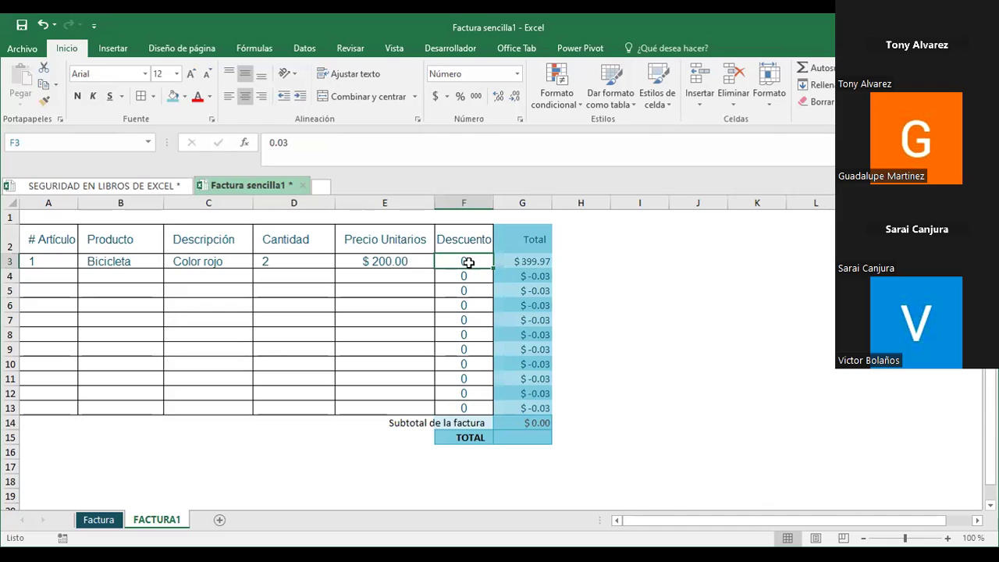
{"action": "type", "text": "15"}
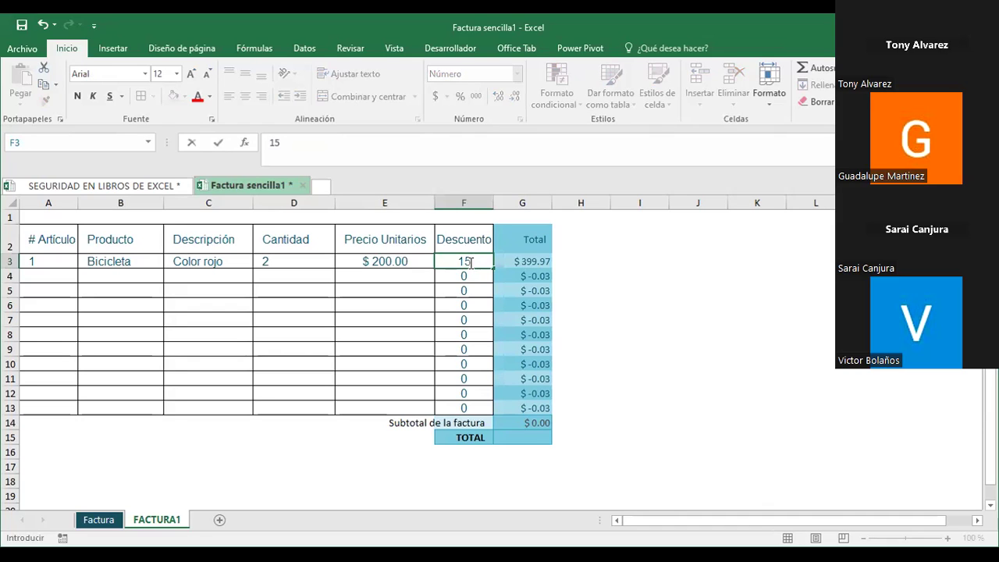
{"action": "key", "text": "Return"}
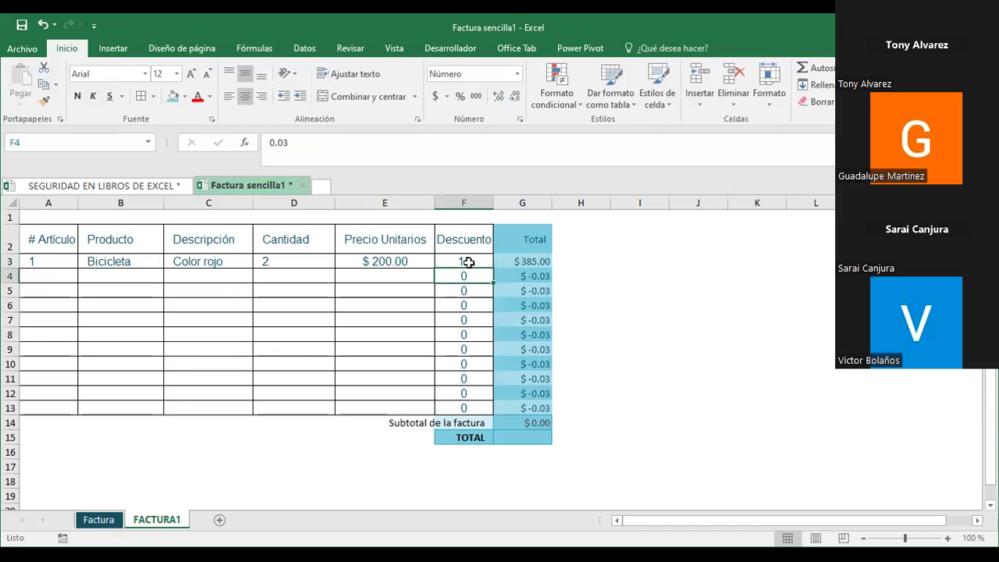
{"action": "left_click_drag", "start_coordinate": [469, 262], "coordinate": [464, 407]}
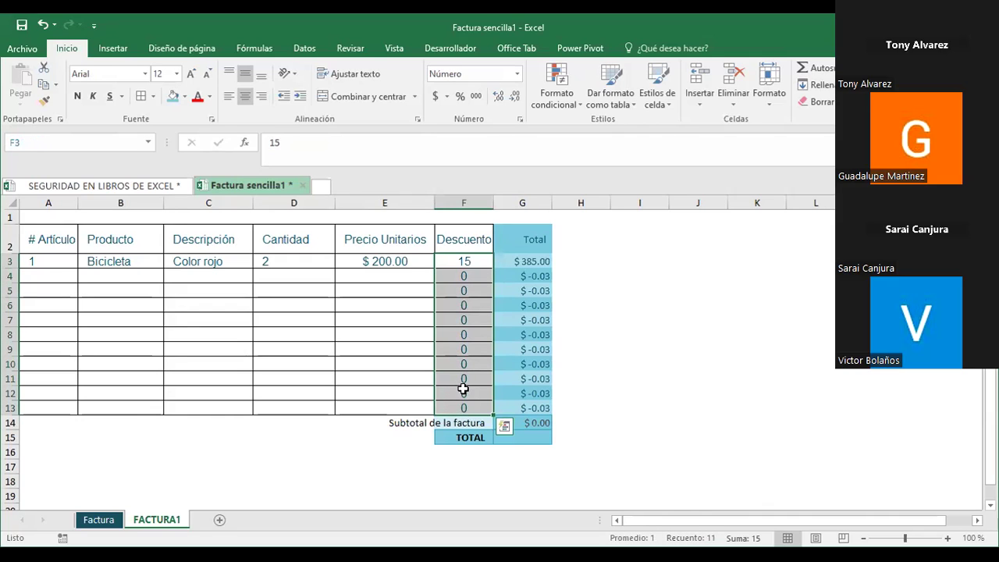
Format F3:F13 as Moneda with the $ symbol and 0 decimals, so F3 shows $ 15.
{"action": "right_click", "coordinate": [469, 361]}
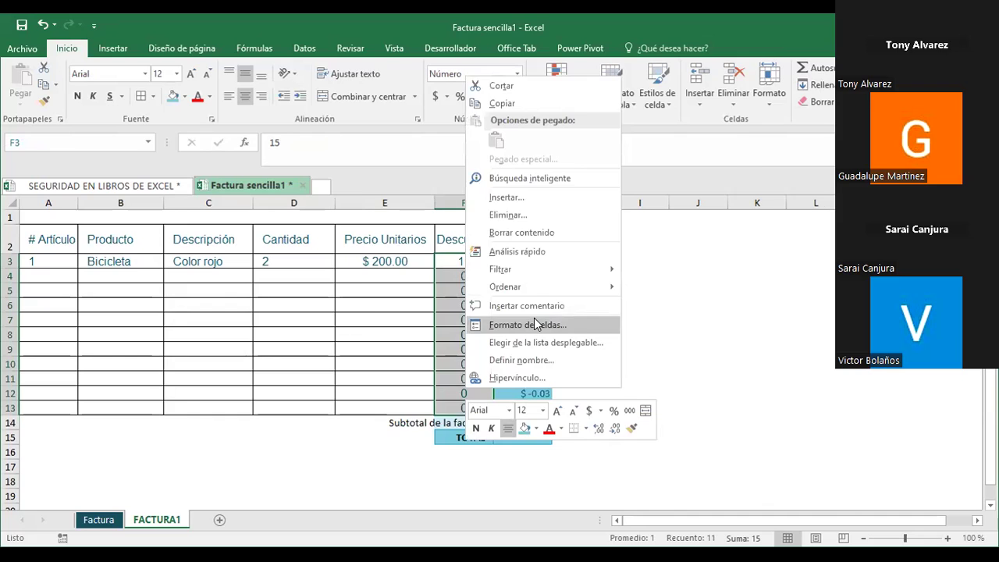
{"action": "left_click", "coordinate": [533, 322]}
{"action": "key", "text": "Down"}
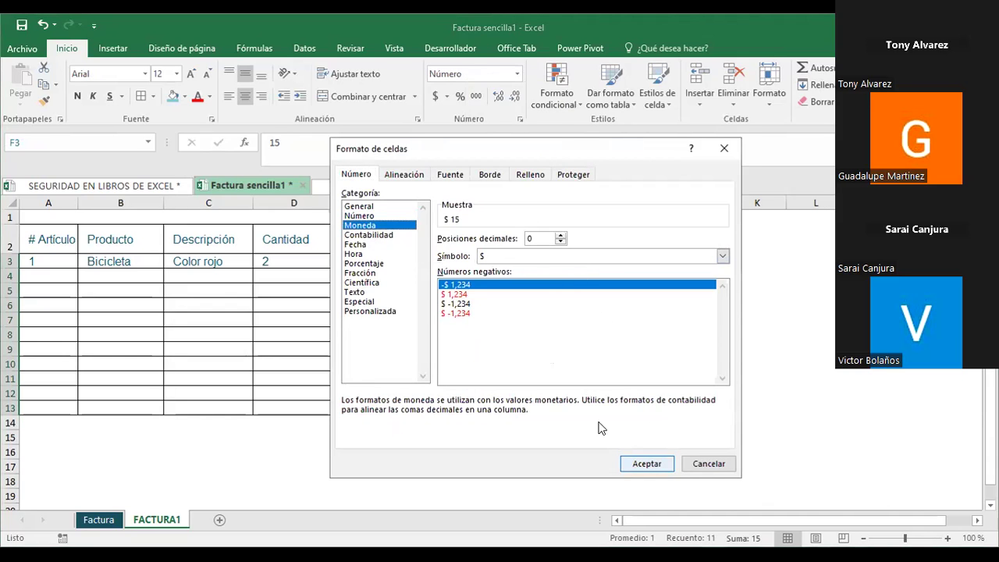
{"action": "key", "text": "Return"}
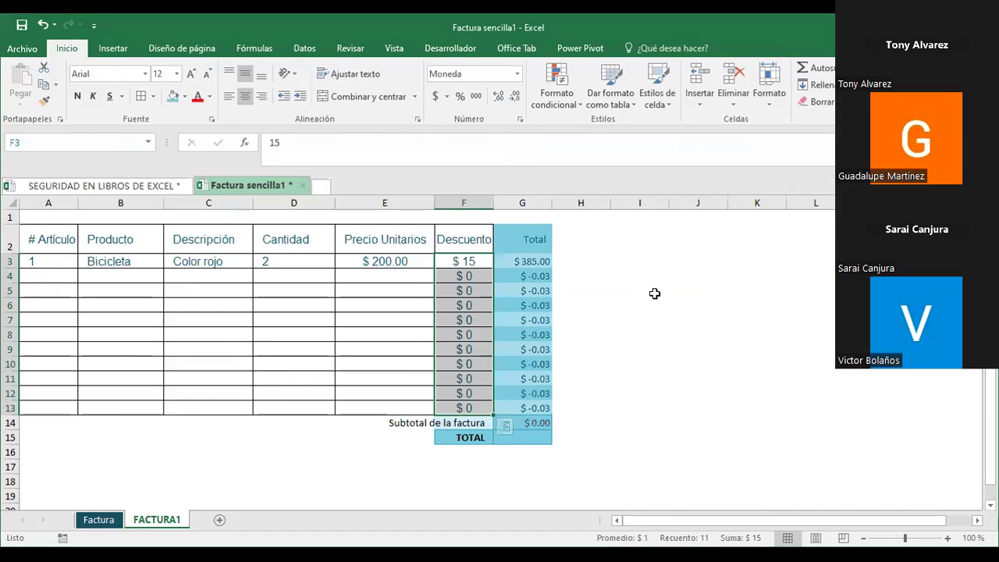
{"action": "left_click", "coordinate": [655, 294]}
Save Factura sencilla1 and close its workbook, returning to SEGURIDAD EN LIBROS DE EXCEL.
{"action": "left_click", "coordinate": [257, 437]}
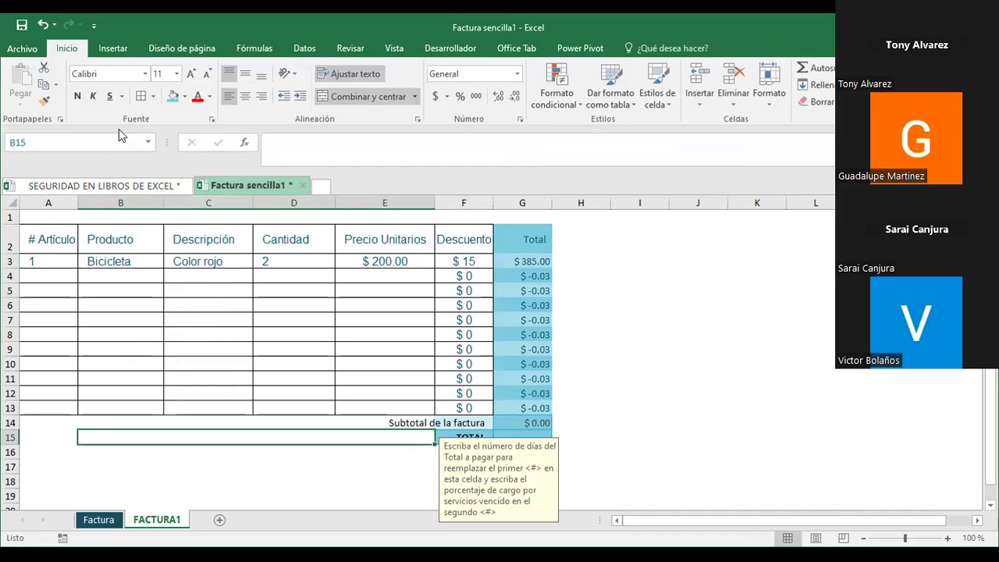
{"action": "left_click", "coordinate": [22, 26]}
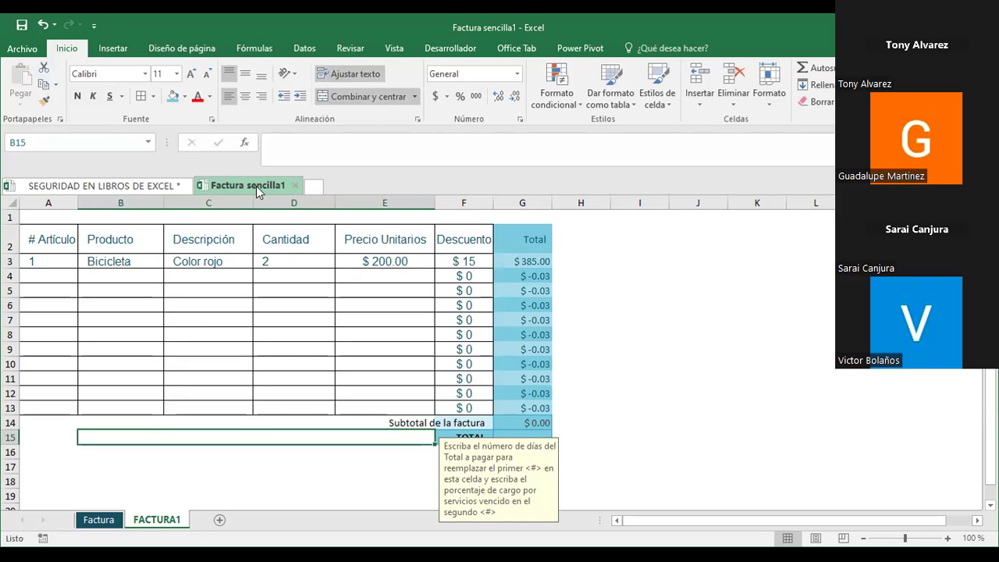
{"action": "left_click", "coordinate": [242, 260]}
{"action": "left_click", "coordinate": [125, 259]}
{"action": "left_click", "coordinate": [110, 244]}
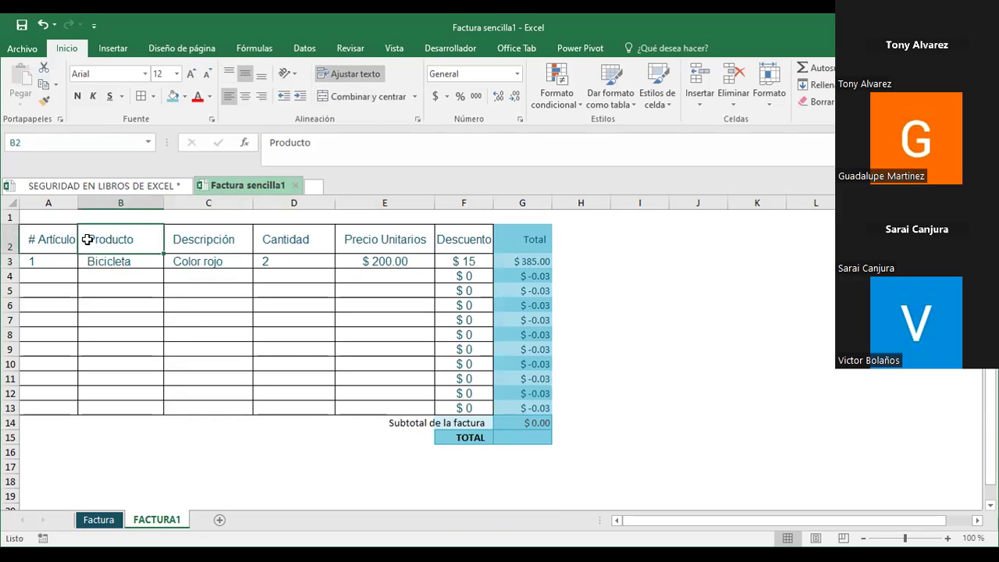
{"action": "left_click", "coordinate": [50, 239]}
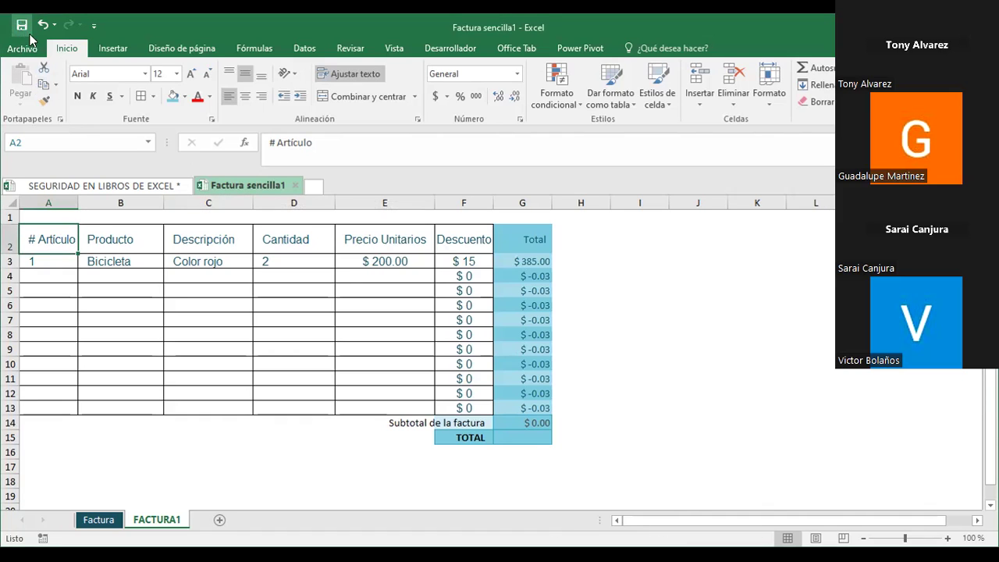
{"action": "left_click", "coordinate": [295, 186]}
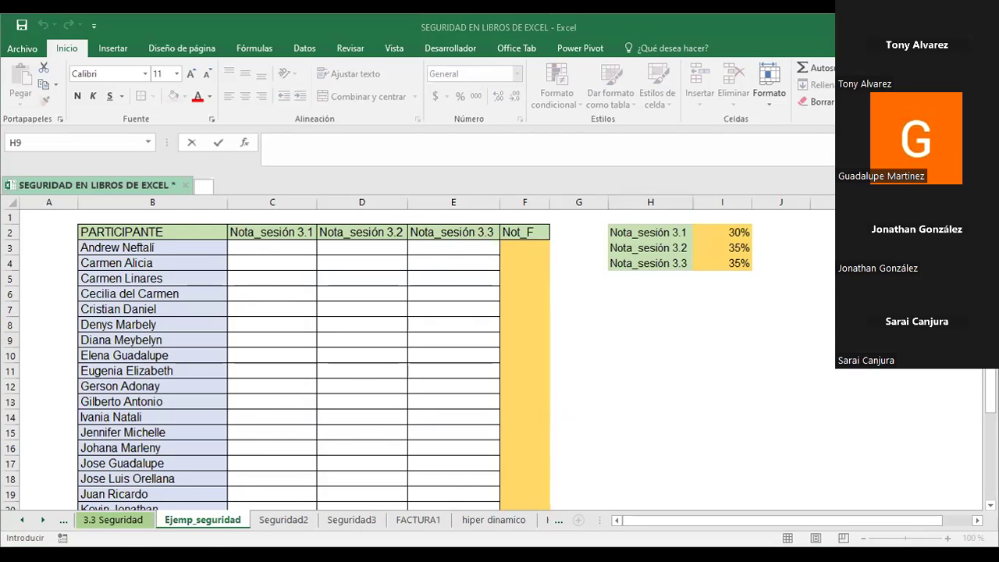
From File Explorer's SECCION 3 REAL folder on DATA2023 (G:), open Factura sencilla1.
{"action": "key", "text": "alt+Tab"}
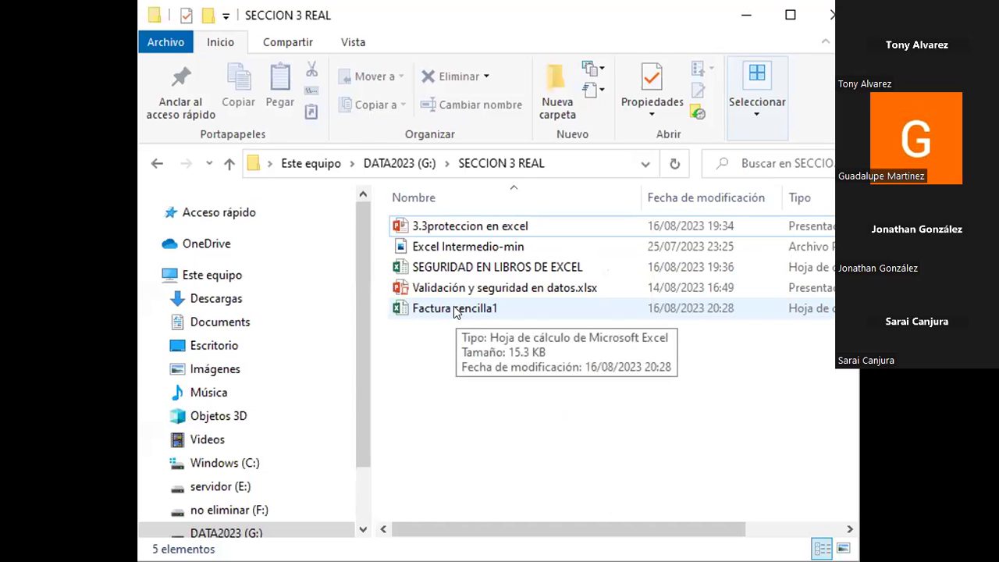
{"action": "double_click", "coordinate": [451, 307]}
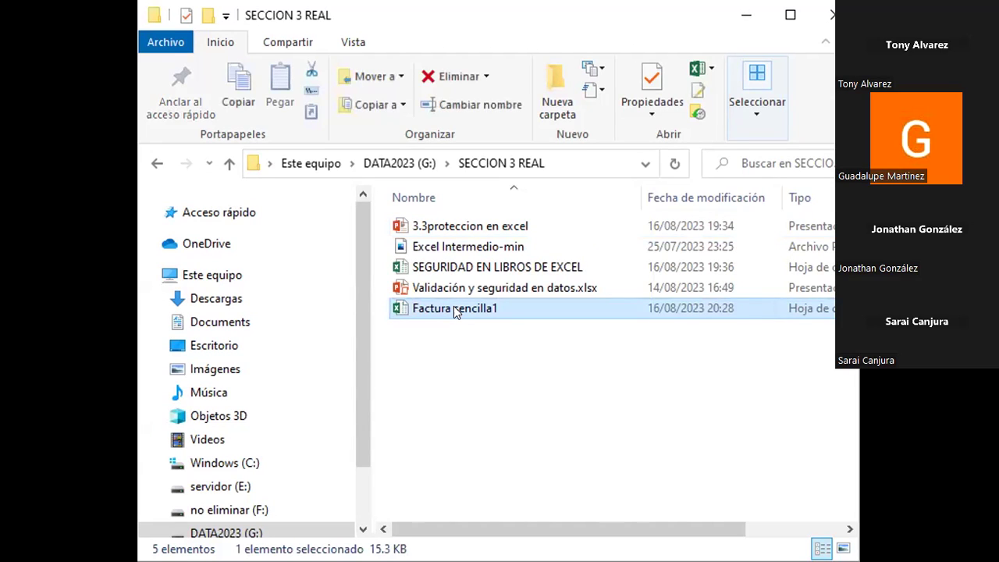
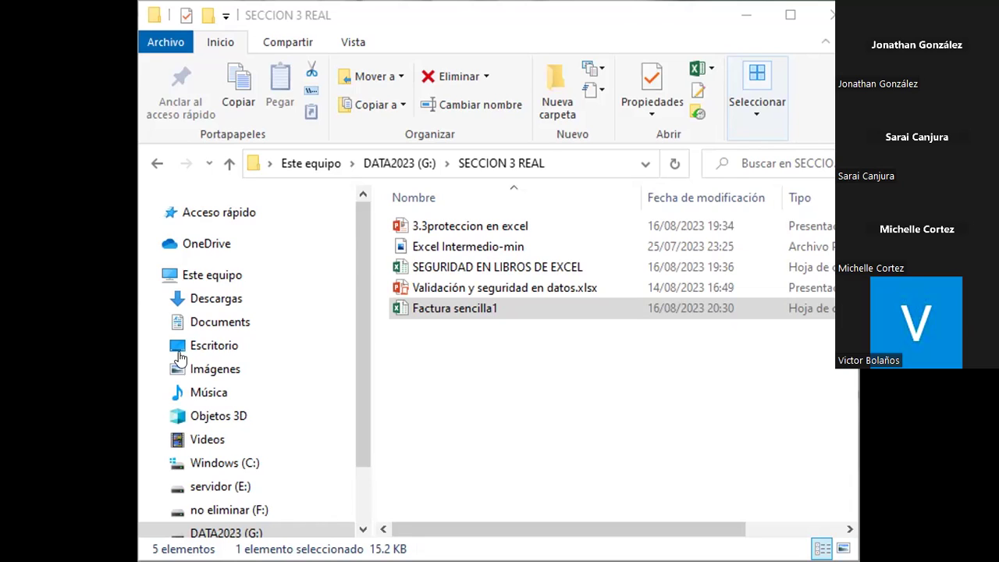
Make the Factura sencilla1 file read-only through its Properties in the Documents folder.
{"action": "left_click", "coordinate": [156, 322]}
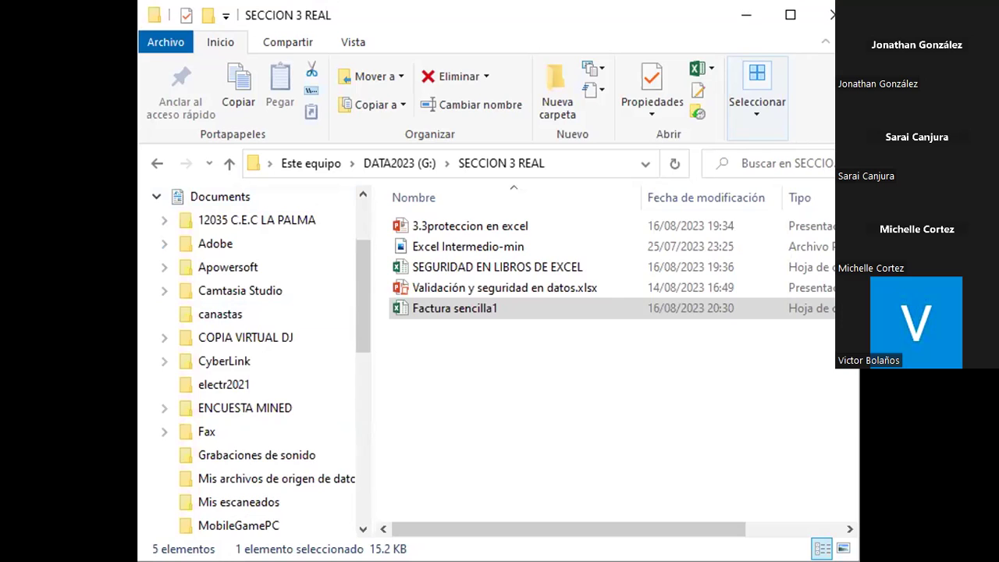
{"action": "left_click", "coordinate": [440, 300]}
{"action": "left_click", "coordinate": [444, 310]}
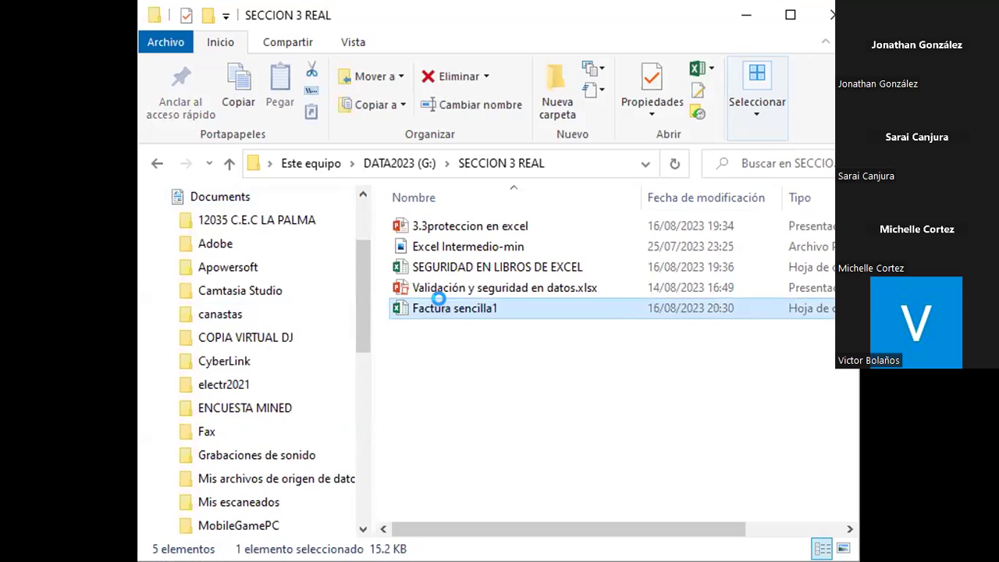
{"action": "right_click", "coordinate": [444, 309]}
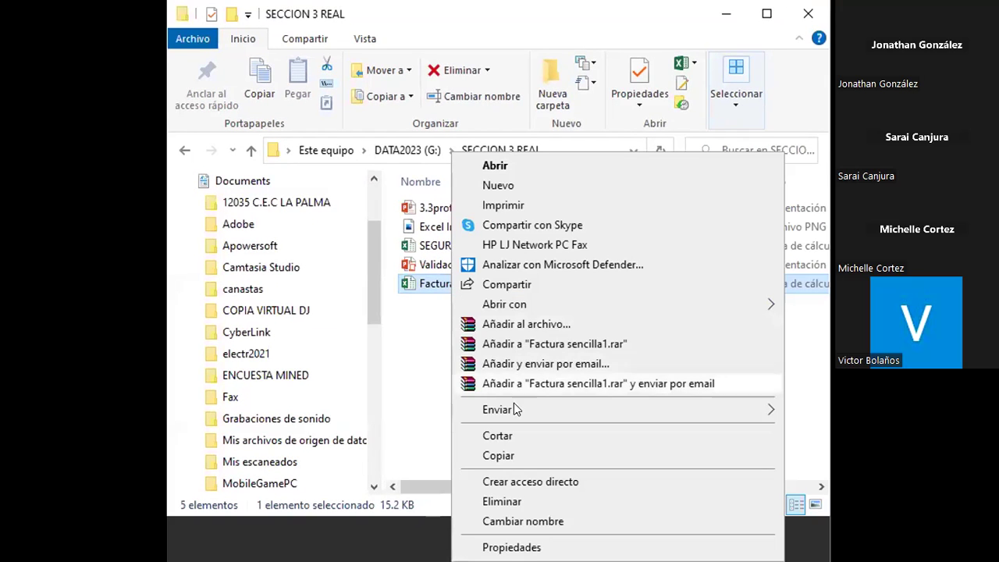
{"action": "left_click", "coordinate": [511, 547]}
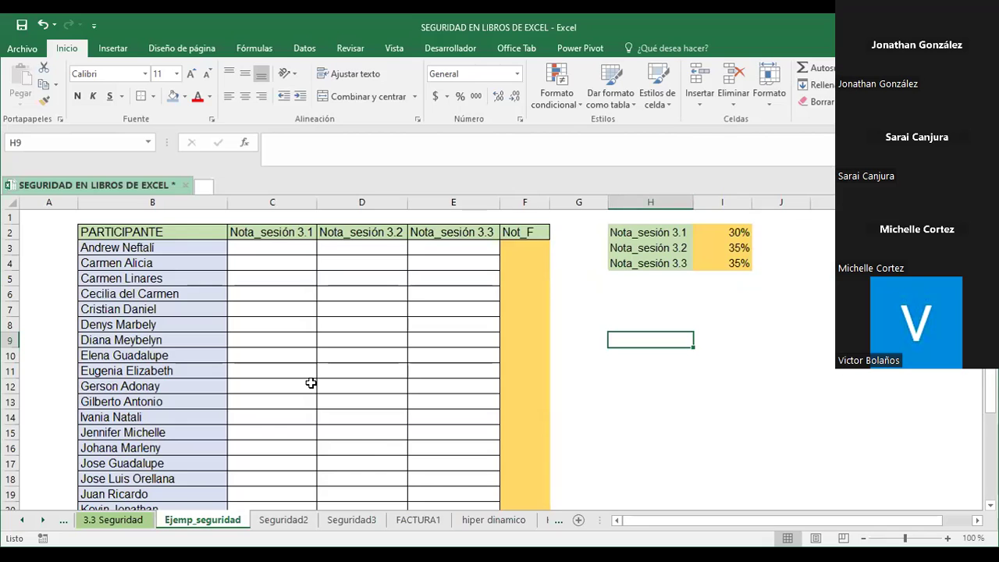
Return to the SECCION 3 REAL folder and cancel renaming Factura sencilla1.
{"action": "key", "text": "alt+Tab"}
{"action": "left_click", "coordinate": [449, 304]}
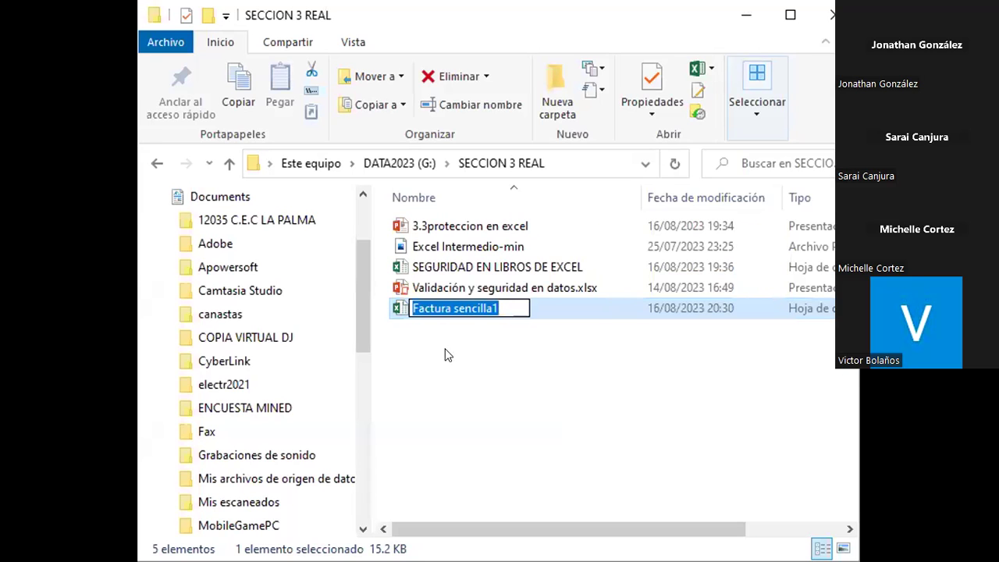
{"action": "key", "text": "Return"}
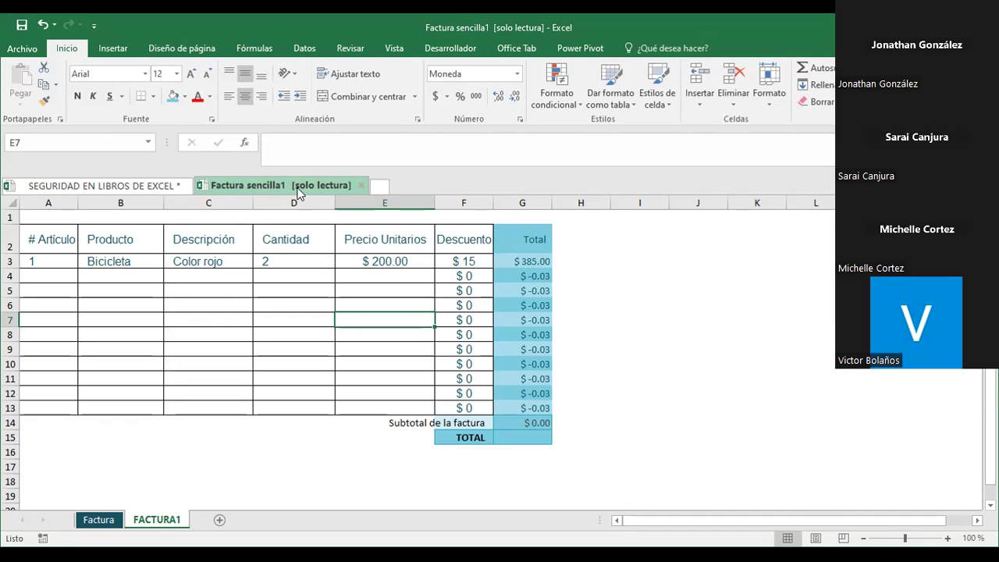
Enter test text in D6, C6, B7 and E9, then attempt to save the read-only invoice.
{"action": "left_click", "coordinate": [280, 307]}
{"action": "type", "text": "ESRR"}
{"action": "left_click", "coordinate": [200, 307]}
{"action": "type", "text": "ERW"}
{"action": "left_click", "coordinate": [125, 315]}
{"action": "type", "text": "ERW"}
{"action": "left_click", "coordinate": [356, 346]}
{"action": "type", "text": "EWR"}
{"action": "left_click", "coordinate": [309, 369]}
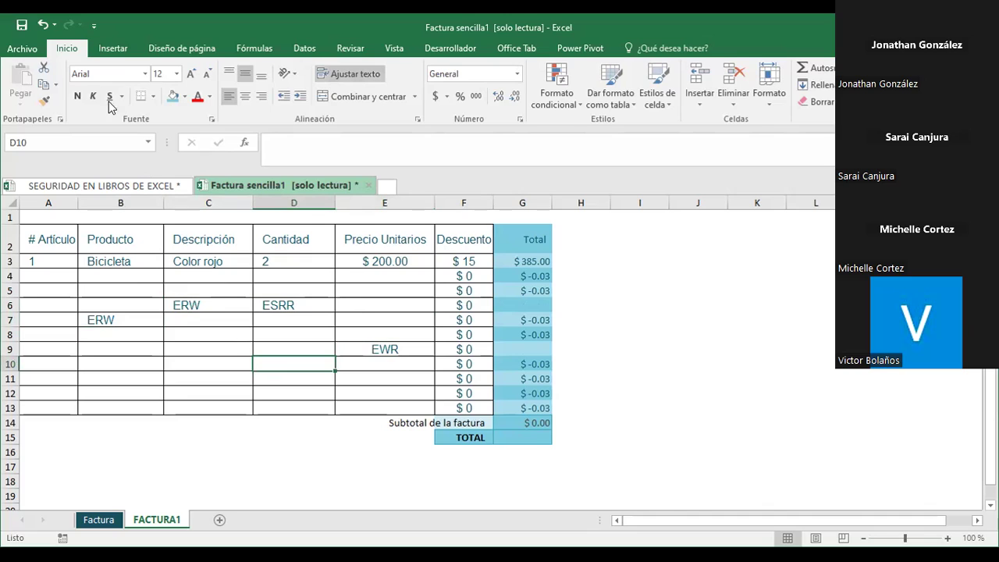
{"action": "left_click", "coordinate": [22, 26]}
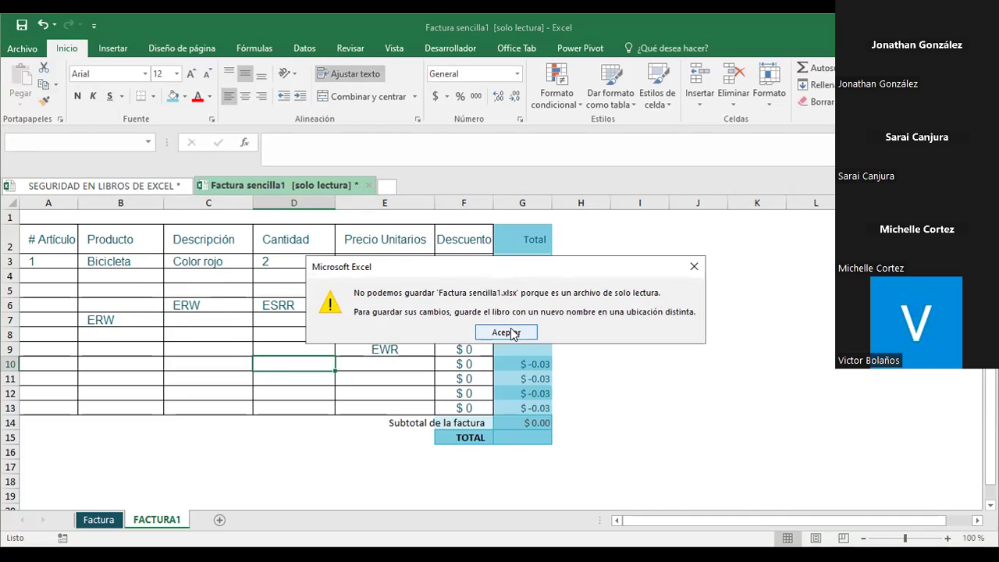
Dismiss the read-only warning and save the invoice as FACTURA SIN PROTECCION in SECCION 3 REAL.
{"action": "left_click", "coordinate": [512, 333]}
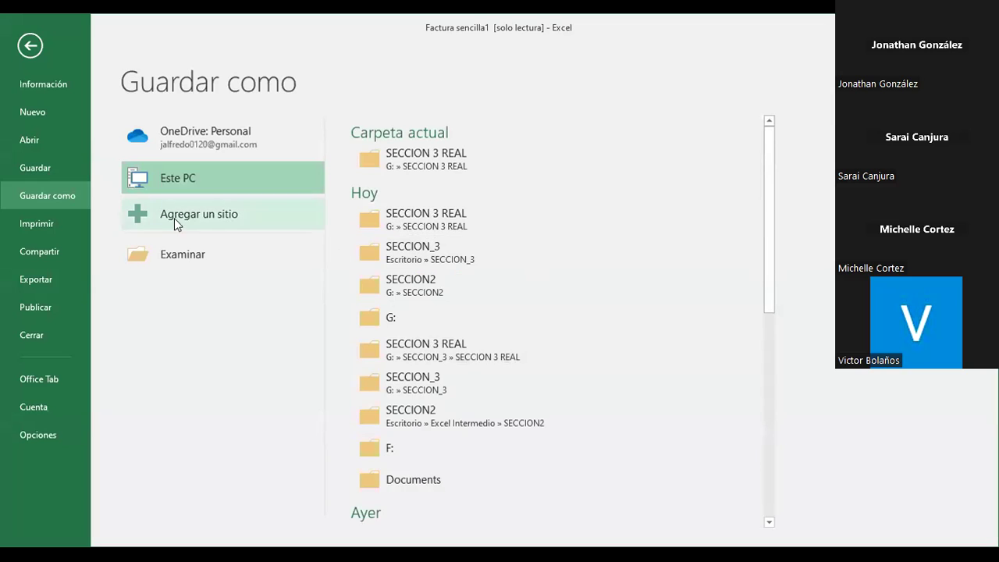
{"action": "left_click", "coordinate": [437, 213]}
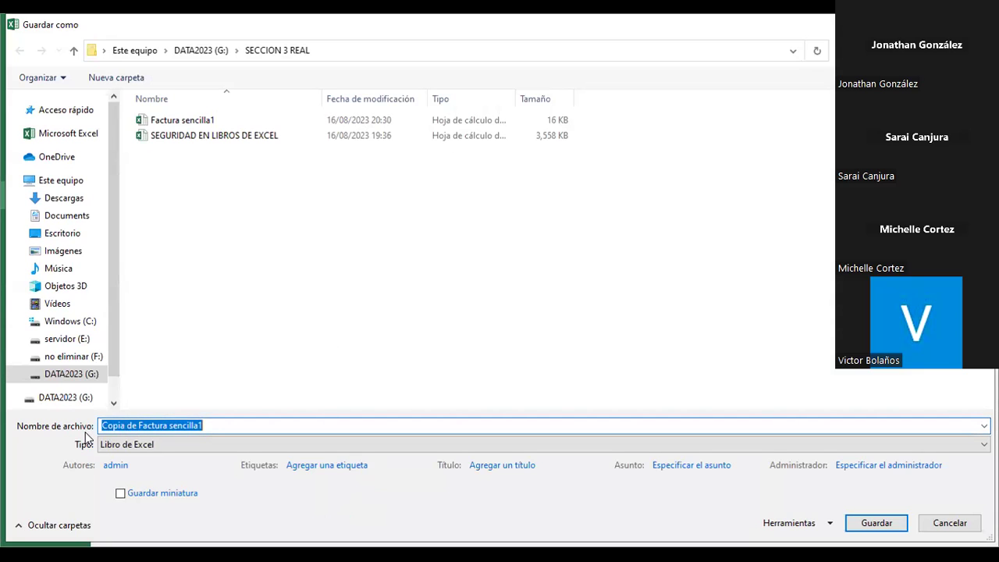
{"action": "type", "text": "FACTURA "}
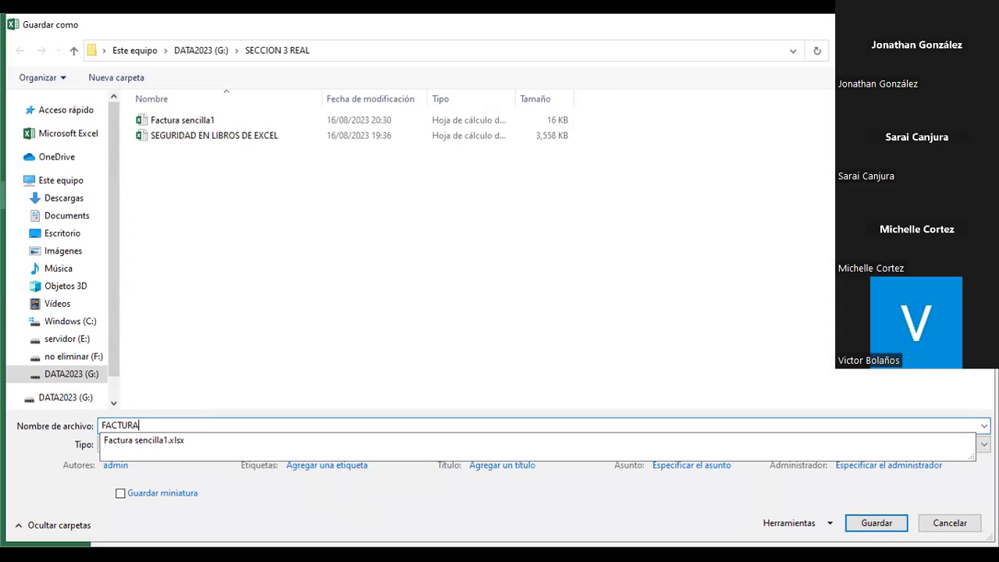
{"action": "type", "text": "DESPROTEG"}
{"action": "key", "text": "BackSpace"}
{"action": "key", "text": "BackSpace"}
{"action": "key", "text": "BackSpace"}
{"action": "key", "text": "BackSpace"}
{"action": "key", "text": "BackSpace"}
{"action": "key", "text": "BackSpace"}
{"action": "key", "text": "BackSpace"}
{"action": "key", "text": "BackSpace"}
{"action": "key", "text": "BackSpace"}
{"action": "type", "text": "S"}
{"action": "type", "text": "IN PROTECCION"}
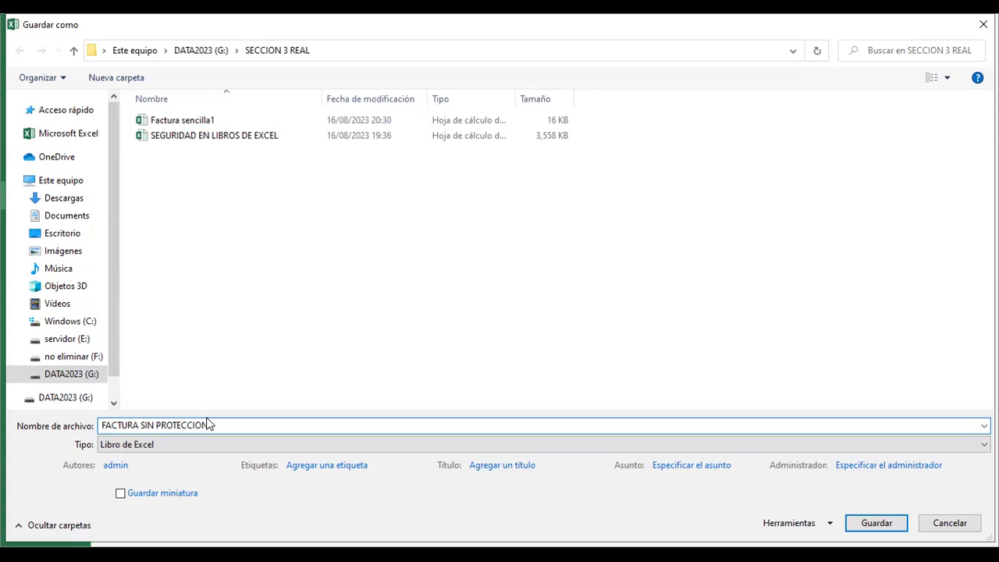
{"action": "left_click", "coordinate": [851, 529]}
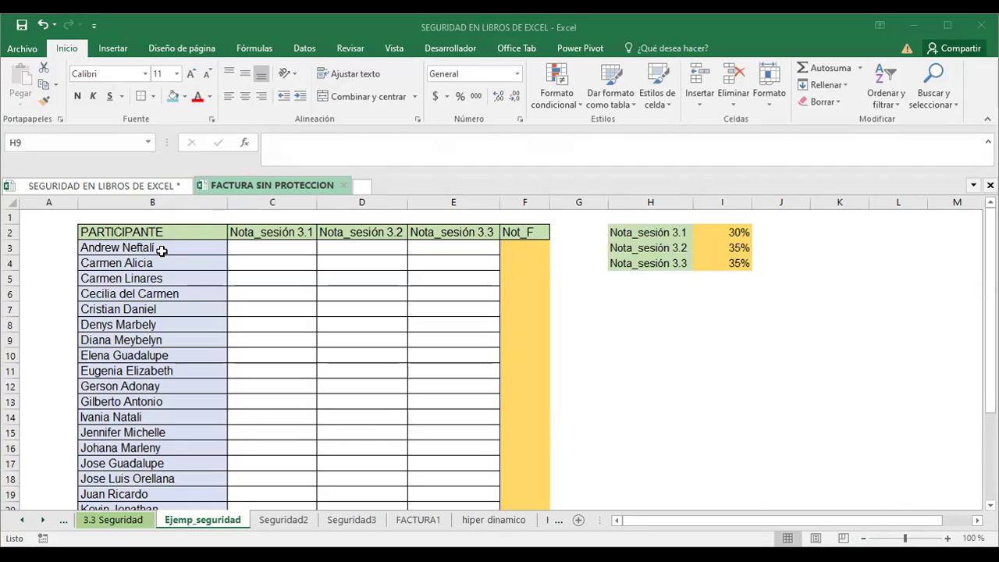
Review FACTURA SIN PROTECCION's file information, then close that workbook, returning to the grades sheet.
{"action": "left_click", "coordinate": [242, 187]}
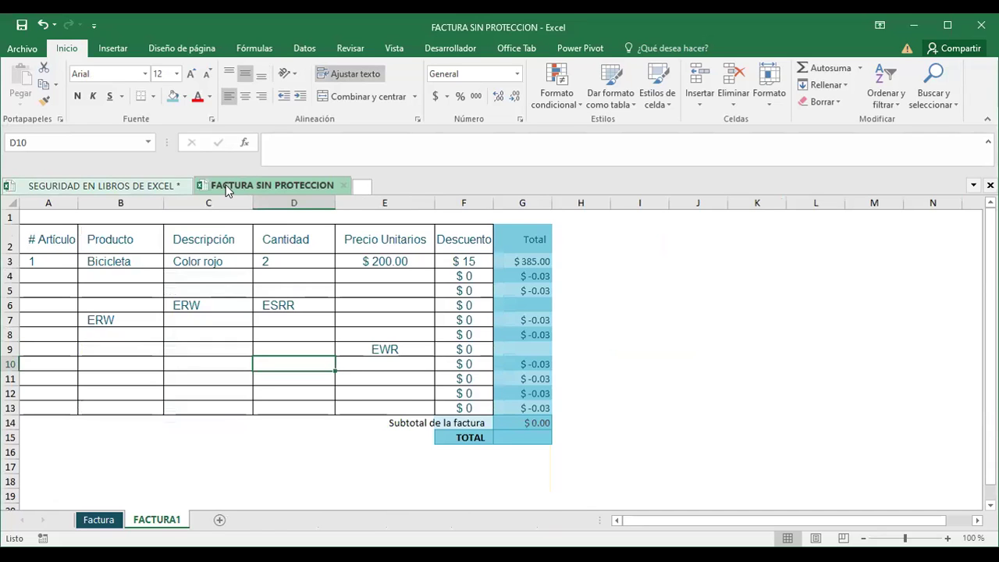
{"action": "key", "text": "ctrl+Tab"}
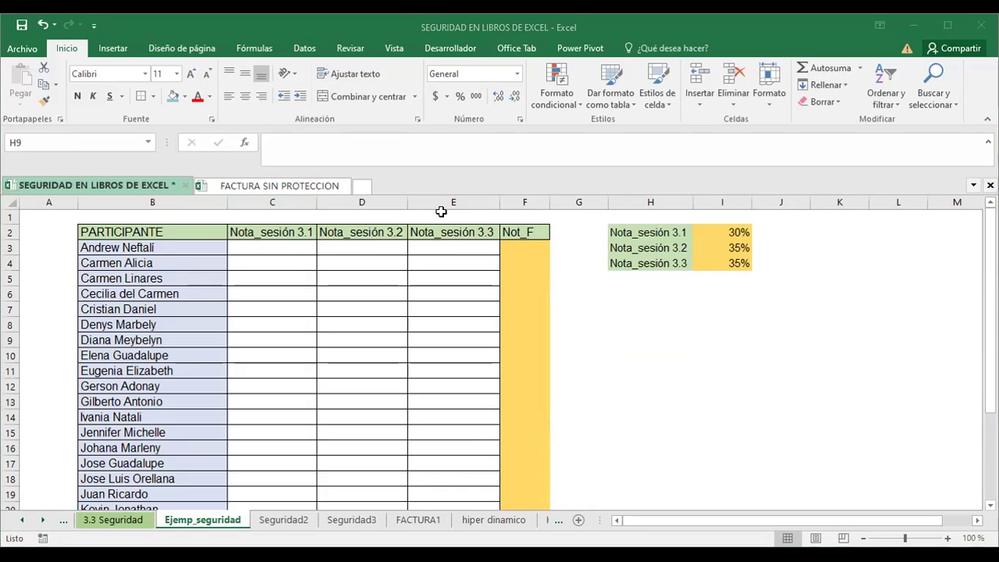
{"action": "left_click", "coordinate": [260, 190]}
{"action": "left_click", "coordinate": [260, 190]}
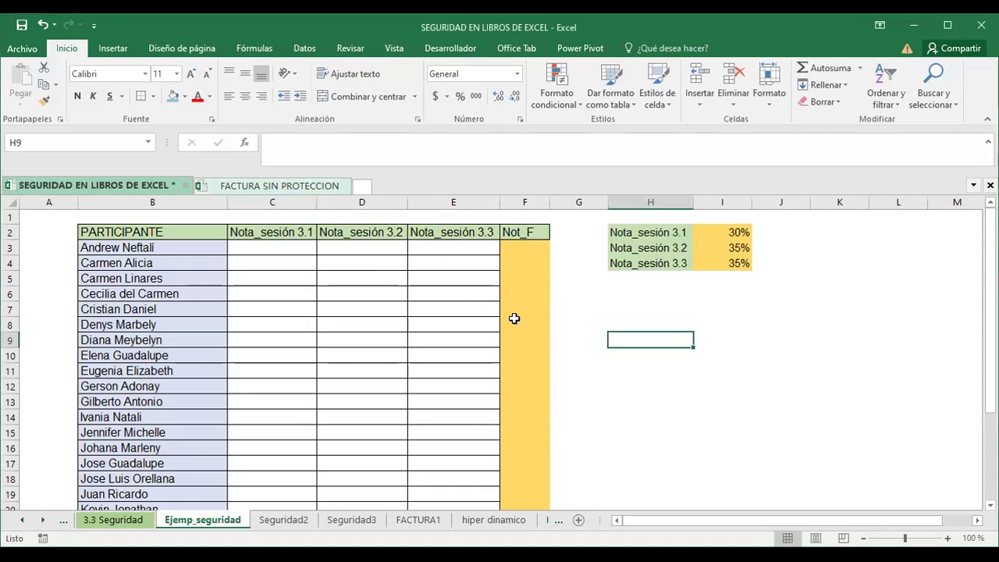
{"action": "left_click", "coordinate": [23, 49]}
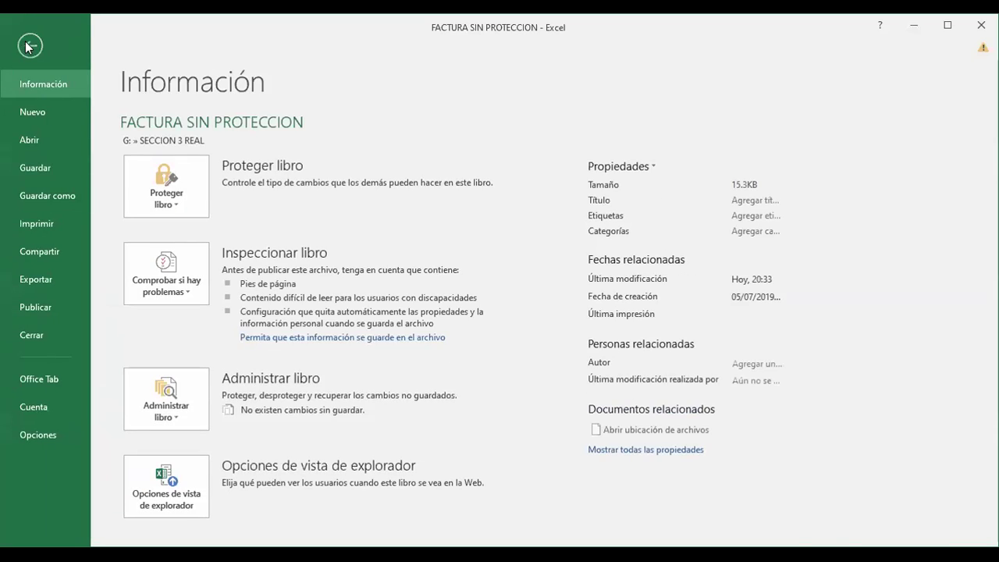
{"action": "left_click", "coordinate": [30, 46]}
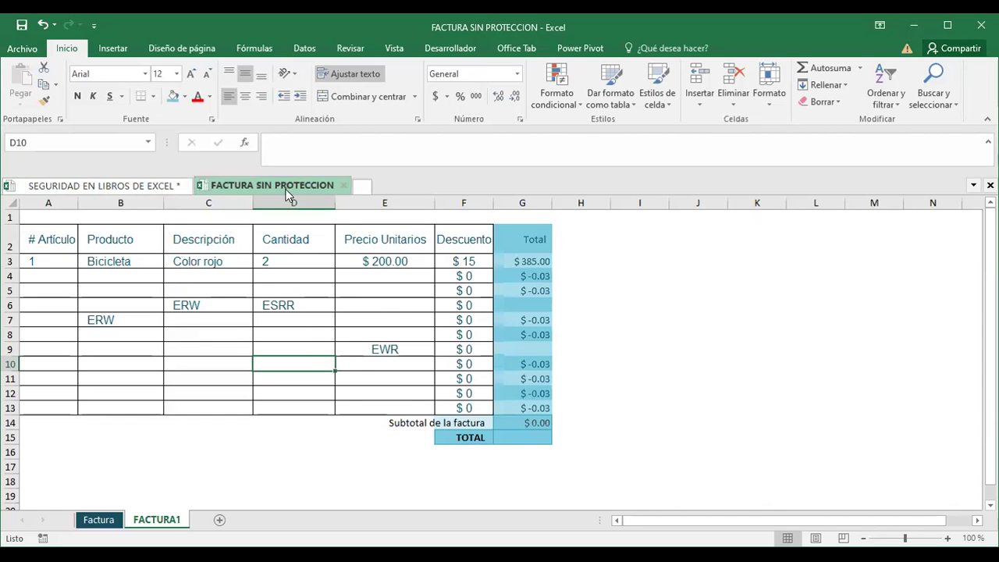
{"action": "left_click", "coordinate": [345, 185]}
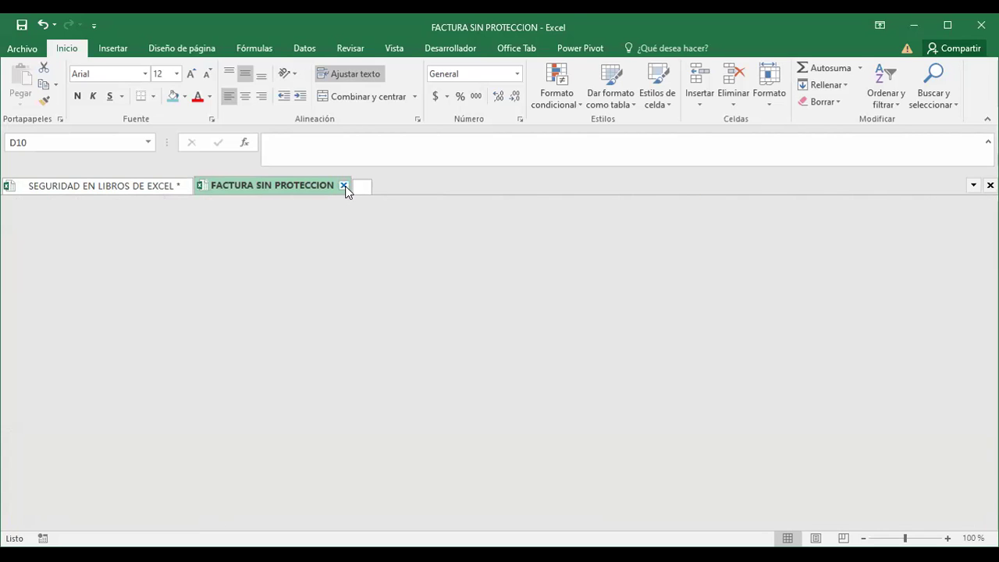
{"action": "left_click", "coordinate": [144, 232]}
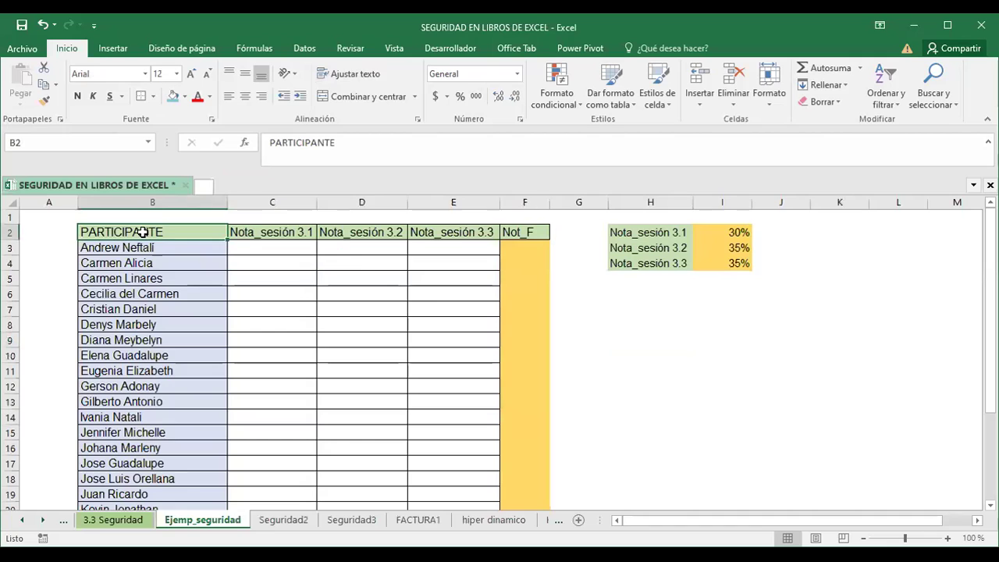
Move through the sheet tabs, then return to Ejemp_seguridad and bring up its tab menu.
{"action": "left_click", "coordinate": [718, 324]}
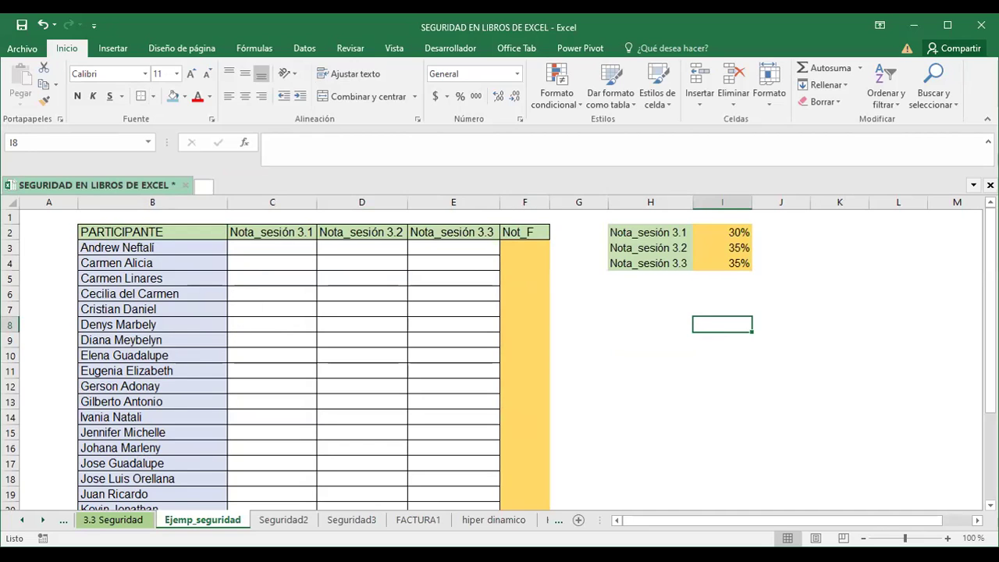
{"action": "left_click", "coordinate": [132, 521], "text": "ctrl"}
{"action": "left_click", "coordinate": [188, 524]}
{"action": "left_click", "coordinate": [270, 520]}
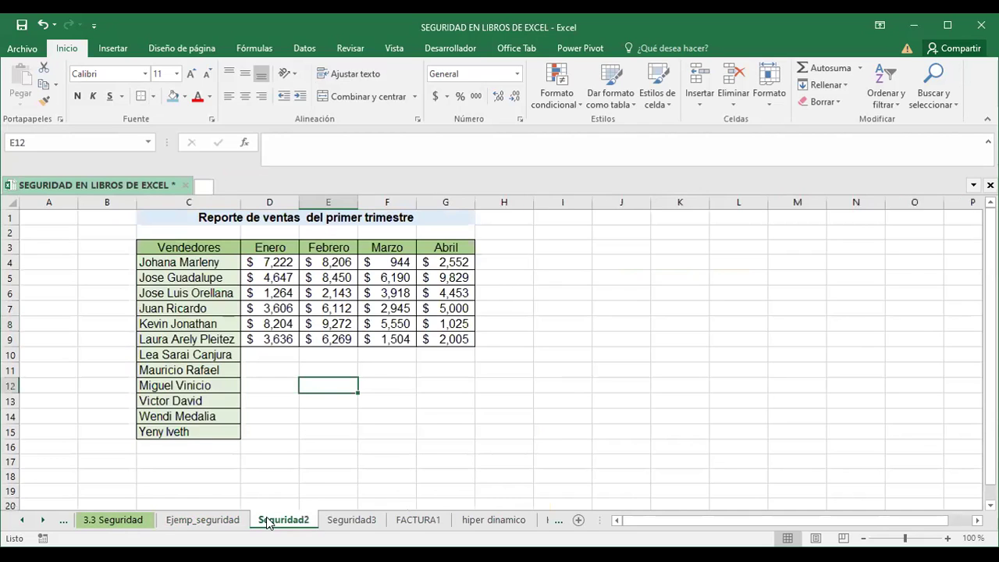
{"action": "left_click", "coordinate": [197, 522]}
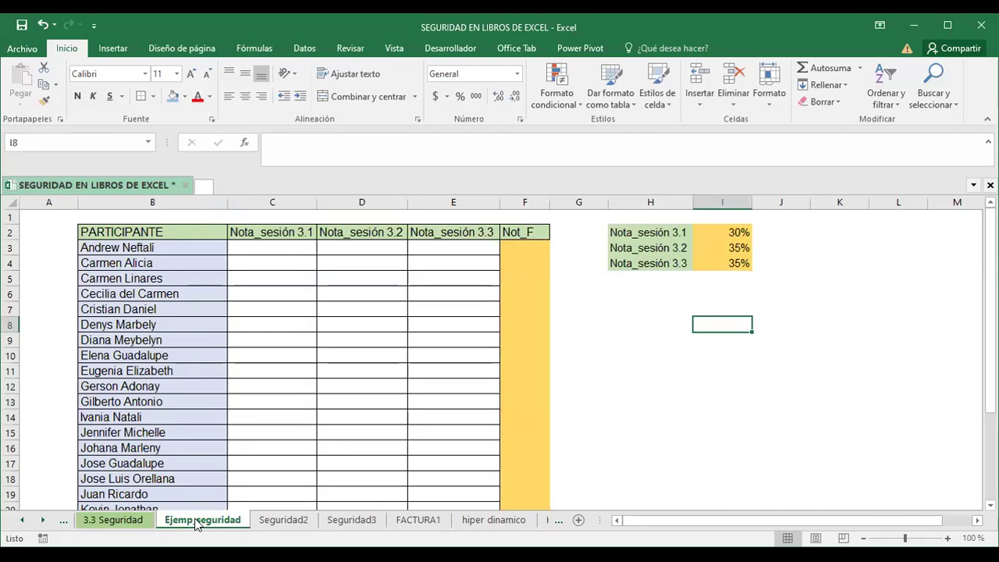
{"action": "right_click", "coordinate": [197, 524]}
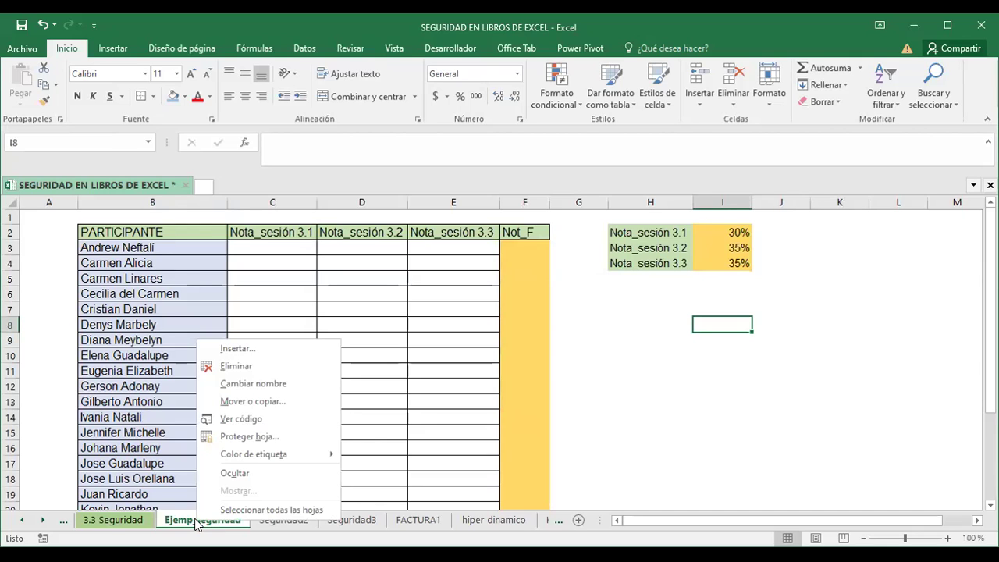
Protect Ejemp_seguridad, permitting users to insert and delete both rows and columns.
{"action": "left_click", "coordinate": [238, 440]}
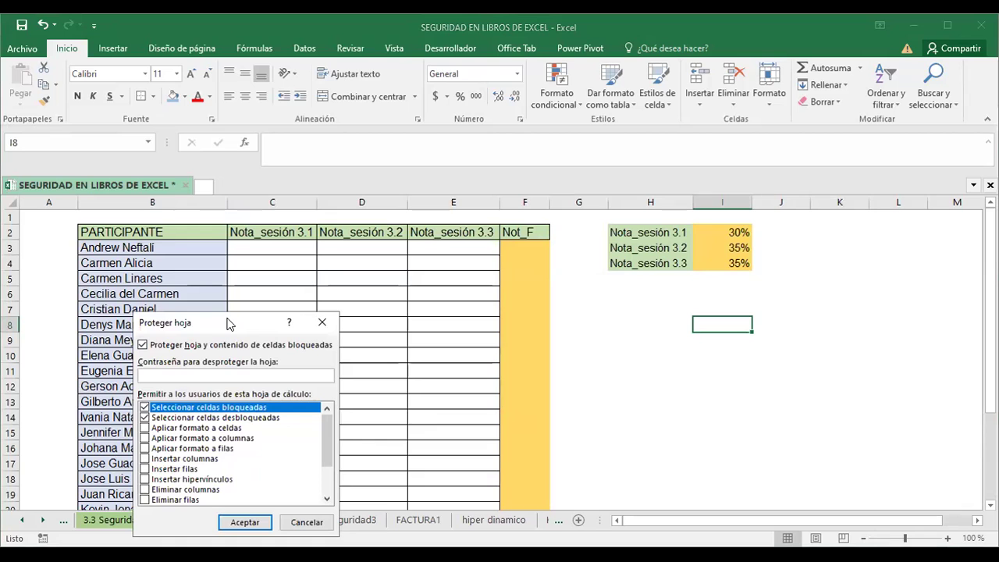
{"action": "left_click_drag", "start_coordinate": [228, 323], "coordinate": [402, 252]}
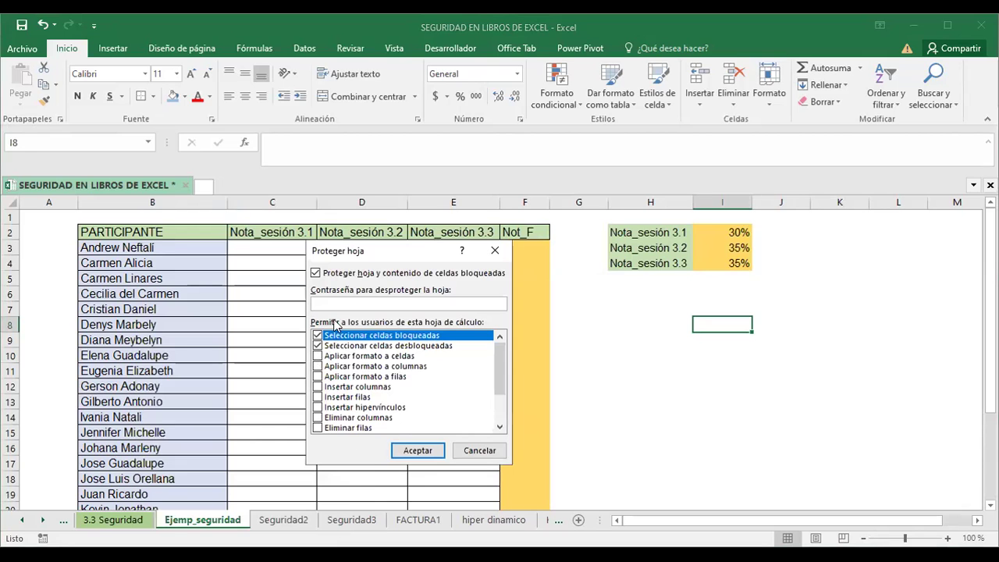
{"action": "left_click", "coordinate": [316, 273]}
{"action": "left_click", "coordinate": [318, 398]}
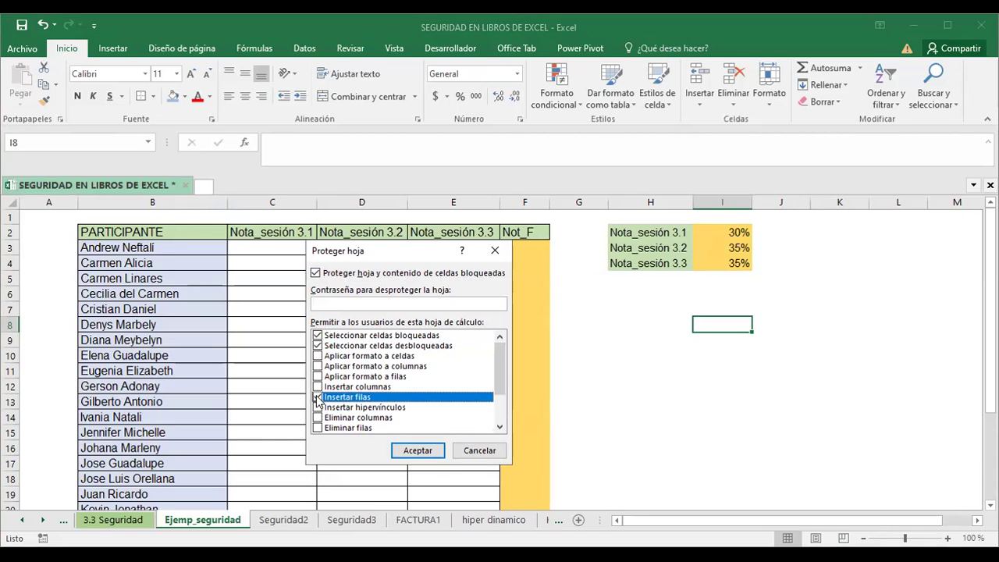
{"action": "left_click", "coordinate": [318, 387]}
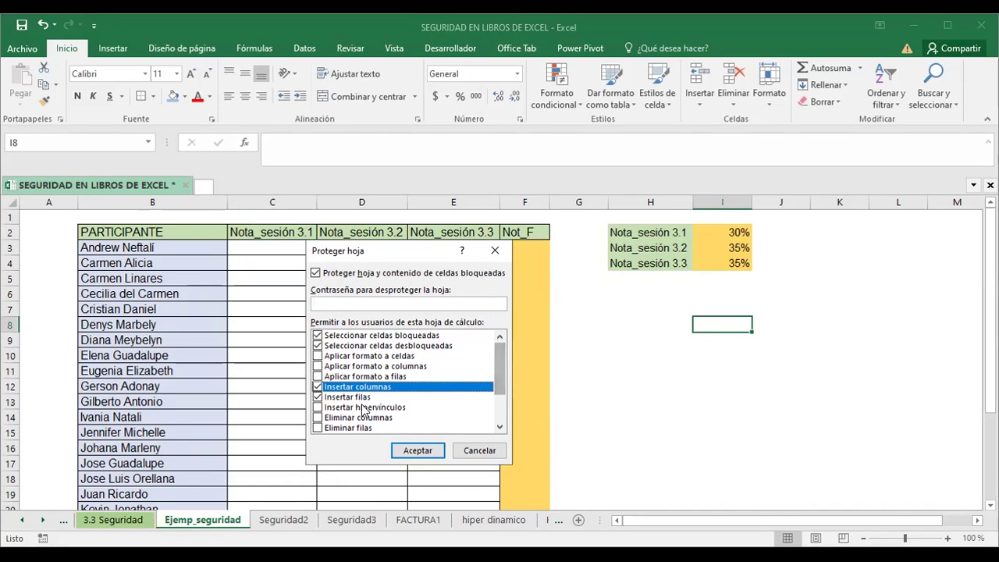
{"action": "left_click", "coordinate": [318, 417]}
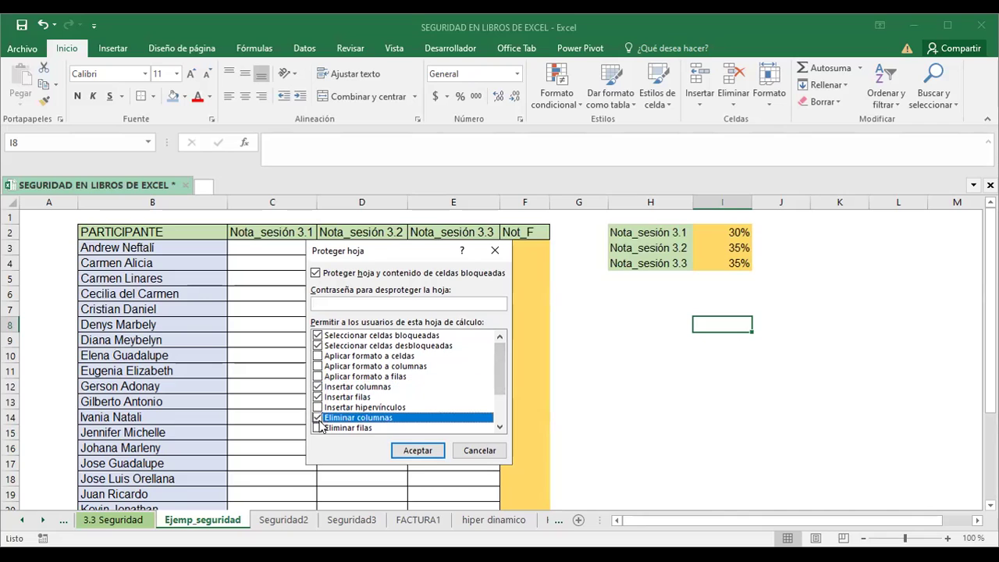
{"action": "left_click", "coordinate": [317, 428]}
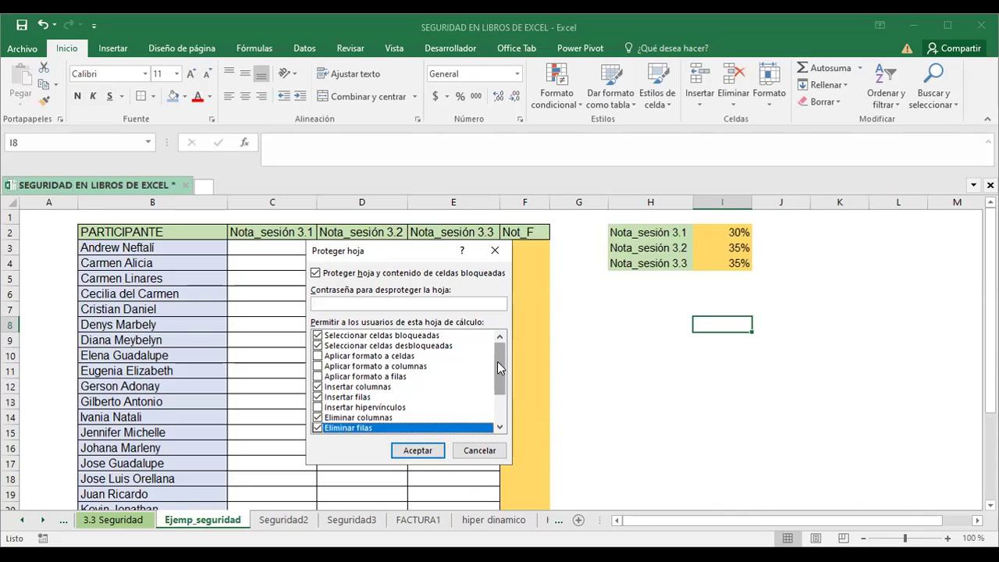
{"action": "scroll", "coordinate": [503, 382], "scroll_direction": "down", "scroll_amount": 1}
{"action": "scroll", "coordinate": [499, 387], "scroll_direction": "down", "scroll_amount": 1}
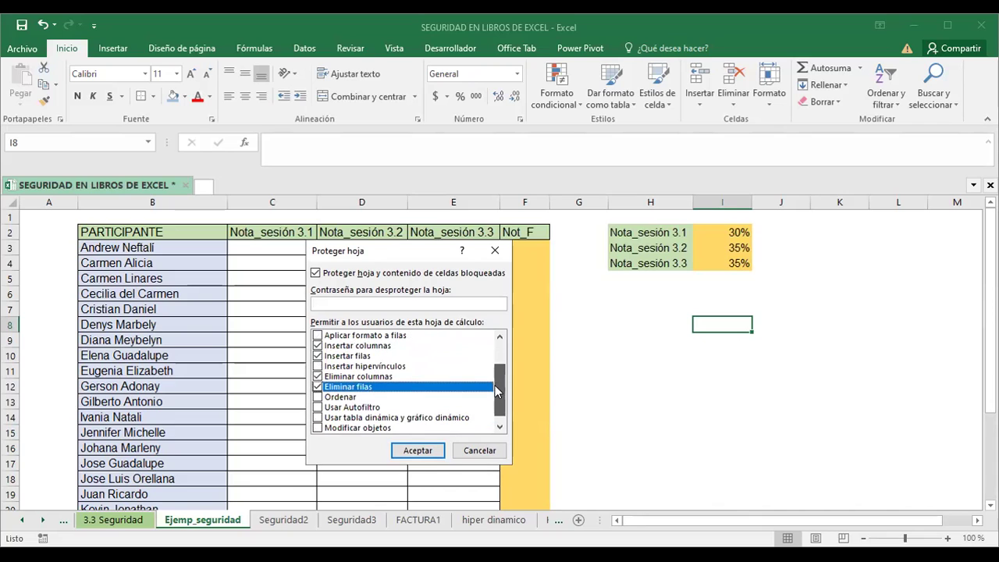
{"action": "scroll", "coordinate": [497, 388], "scroll_direction": "down", "scroll_amount": 1}
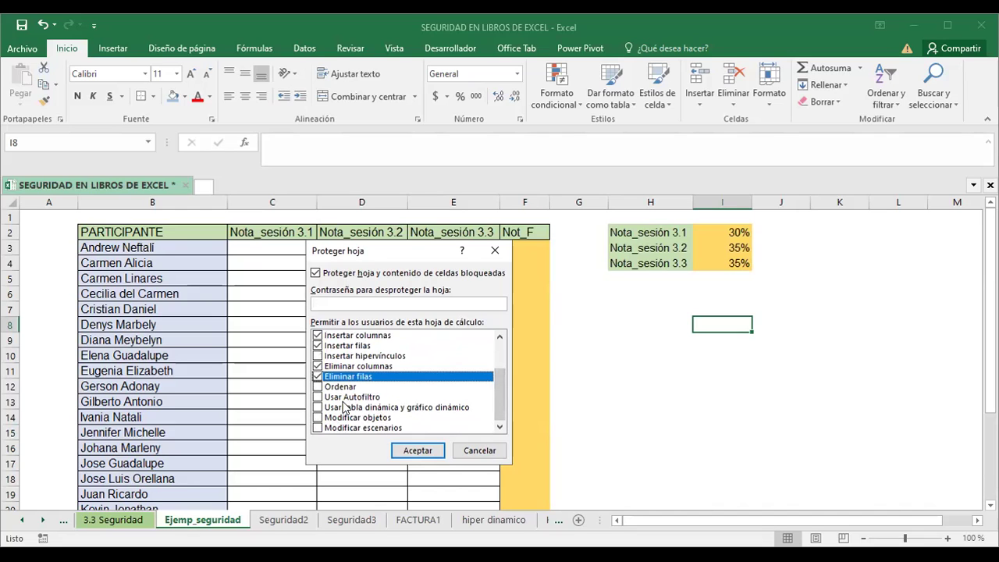
{"action": "left_click", "coordinate": [419, 452]}
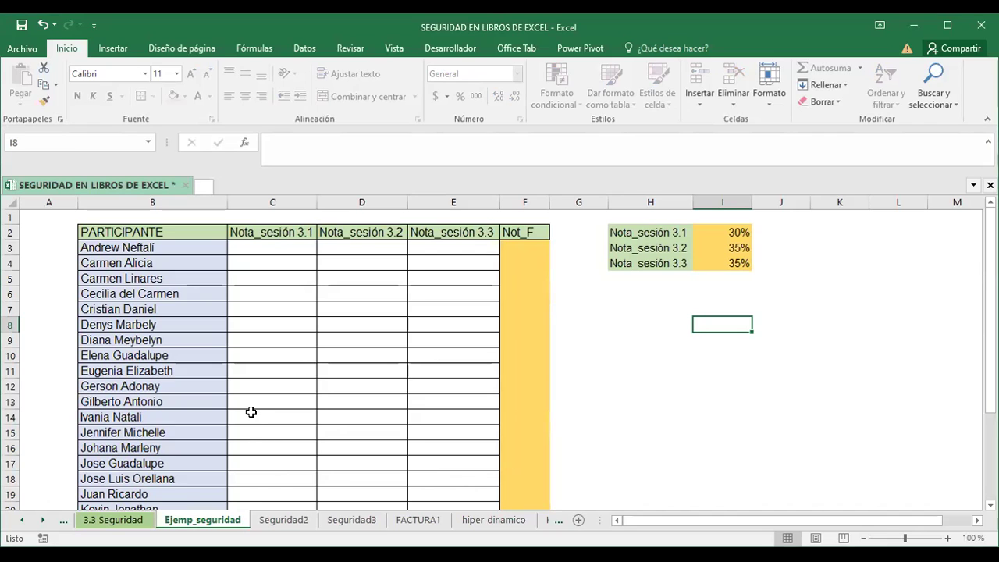
{"action": "left_click", "coordinate": [268, 203]}
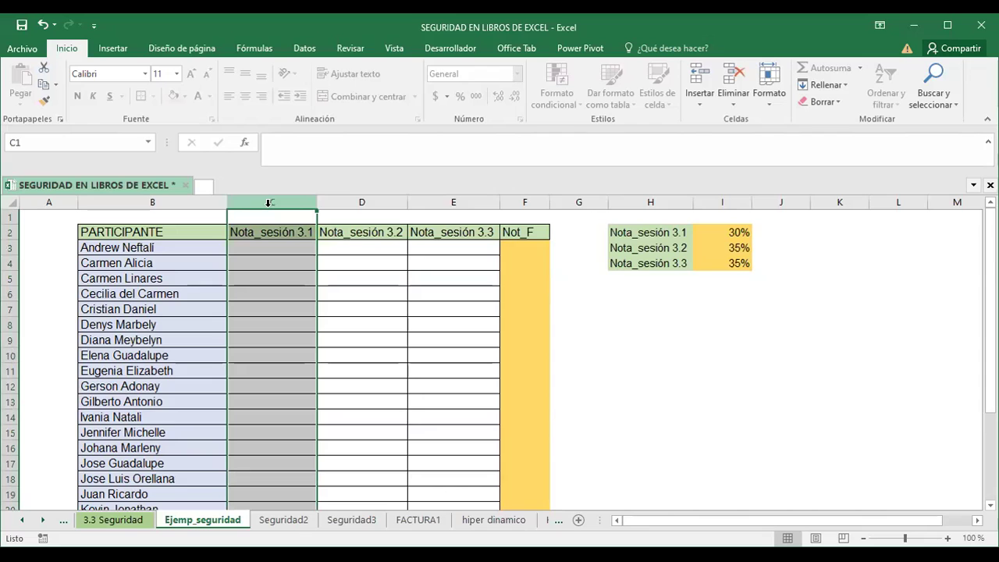
{"action": "key", "text": "ctrl+plus"}
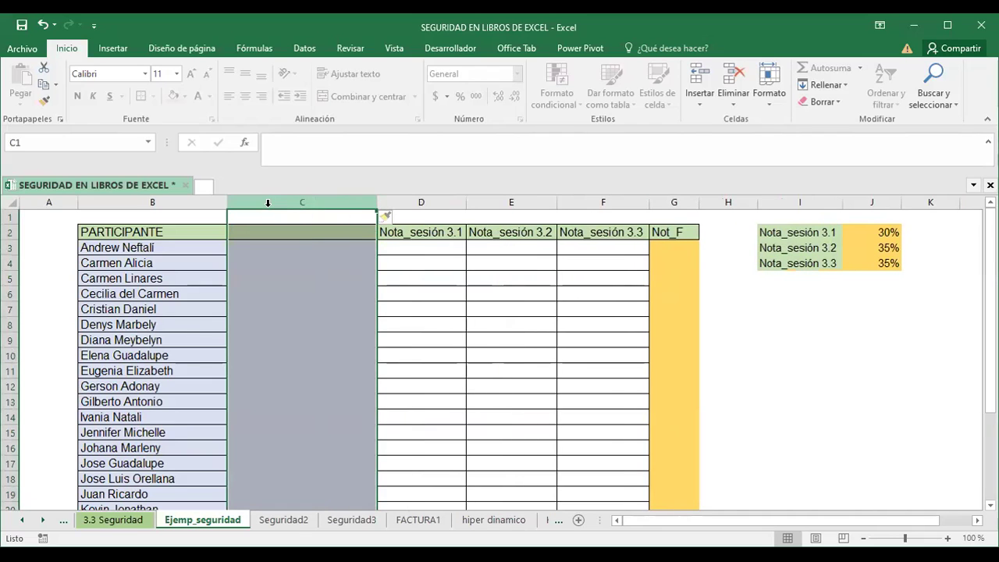
{"action": "key", "text": "ctrl+plus"}
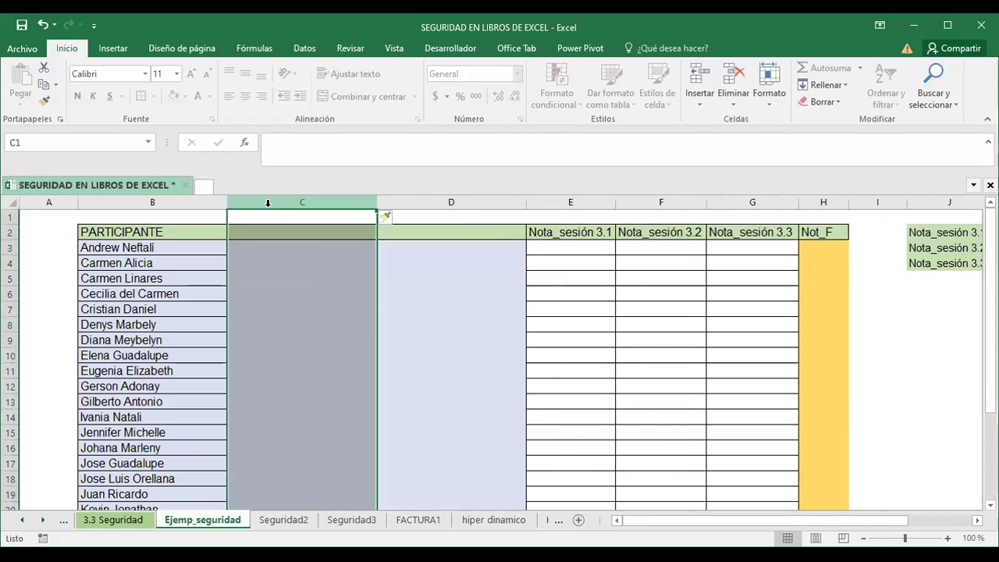
{"action": "left_click", "coordinate": [43, 25]}
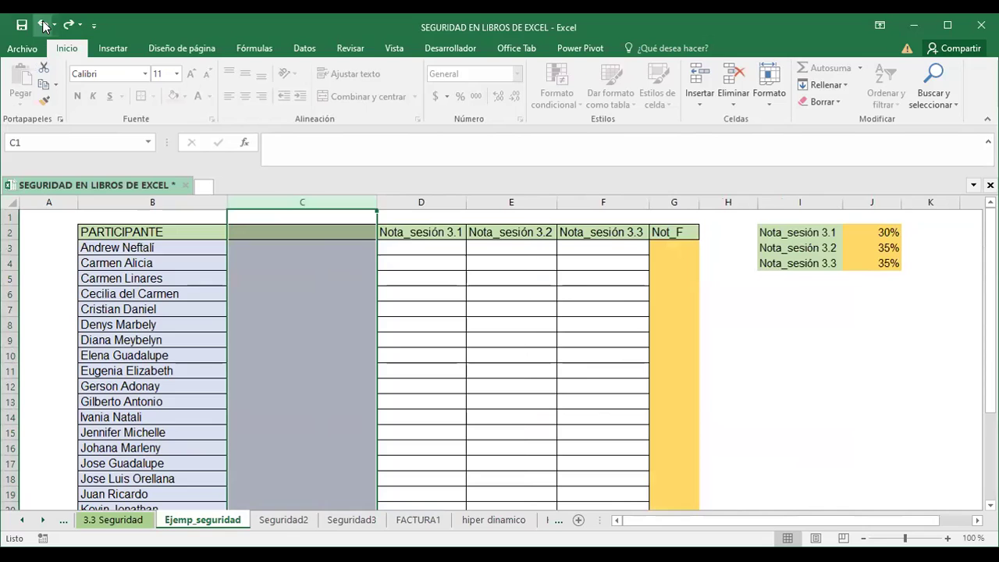
{"action": "left_click", "coordinate": [43, 26]}
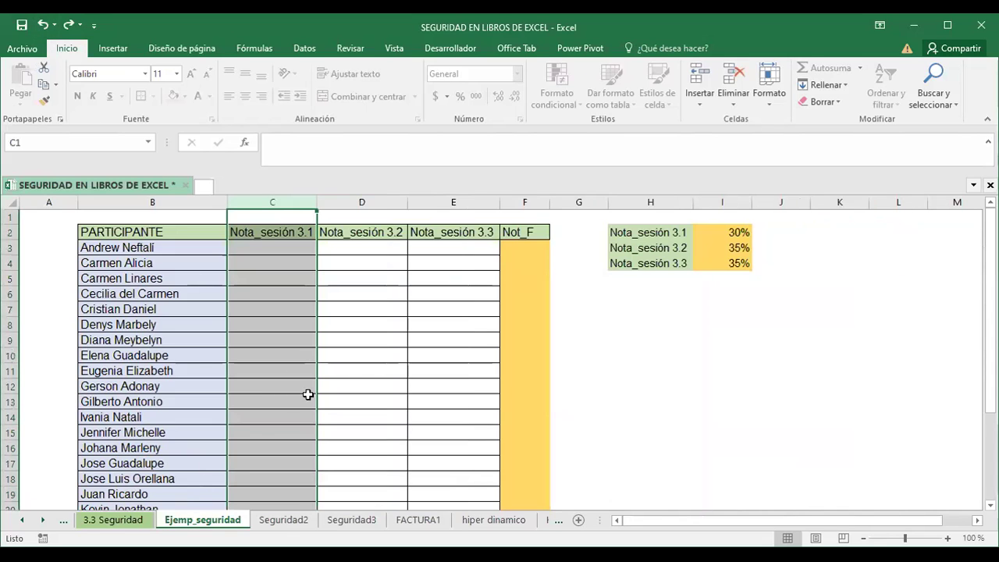
{"action": "left_click", "coordinate": [638, 350]}
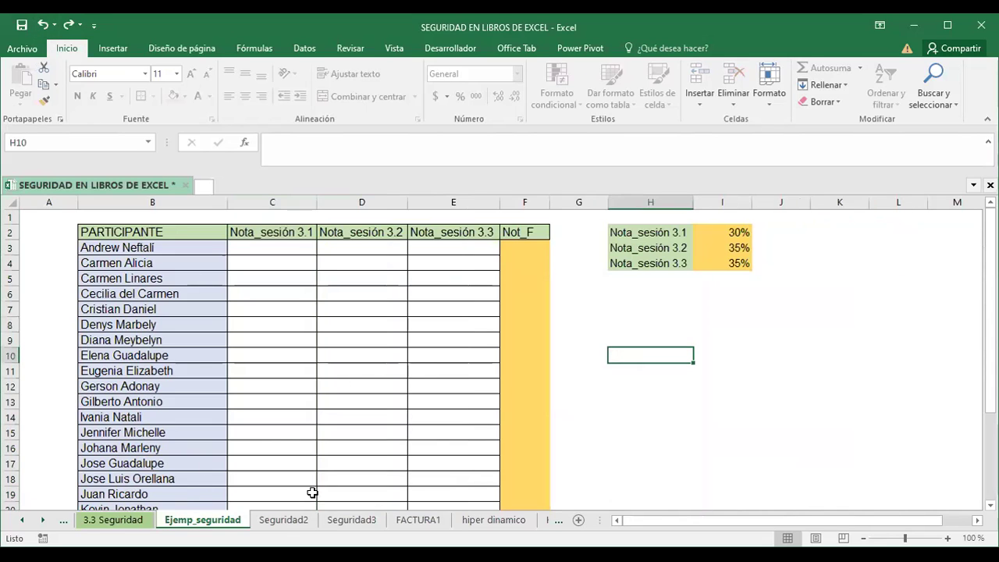
{"action": "right_click", "coordinate": [189, 525]}
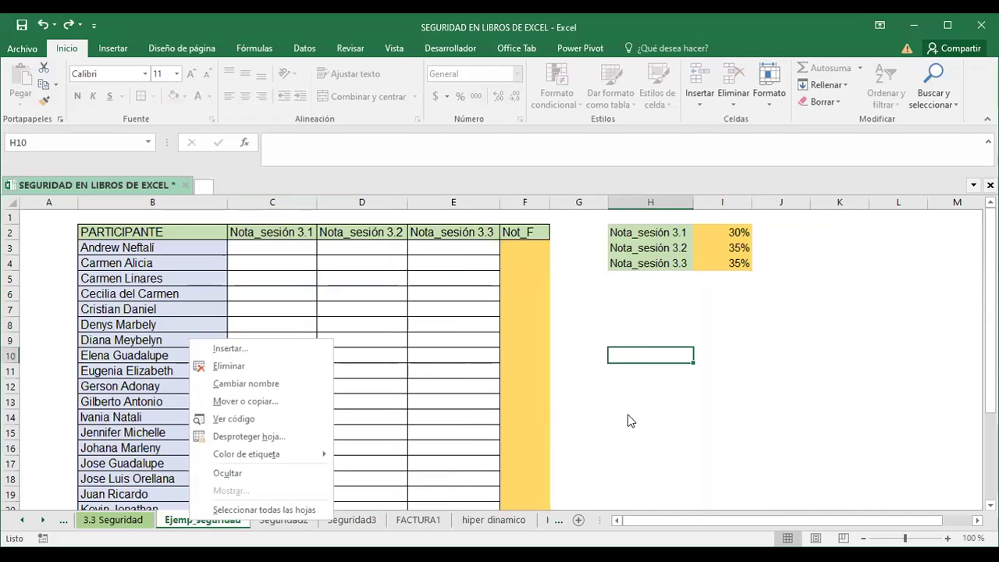
{"action": "left_click", "coordinate": [316, 279]}
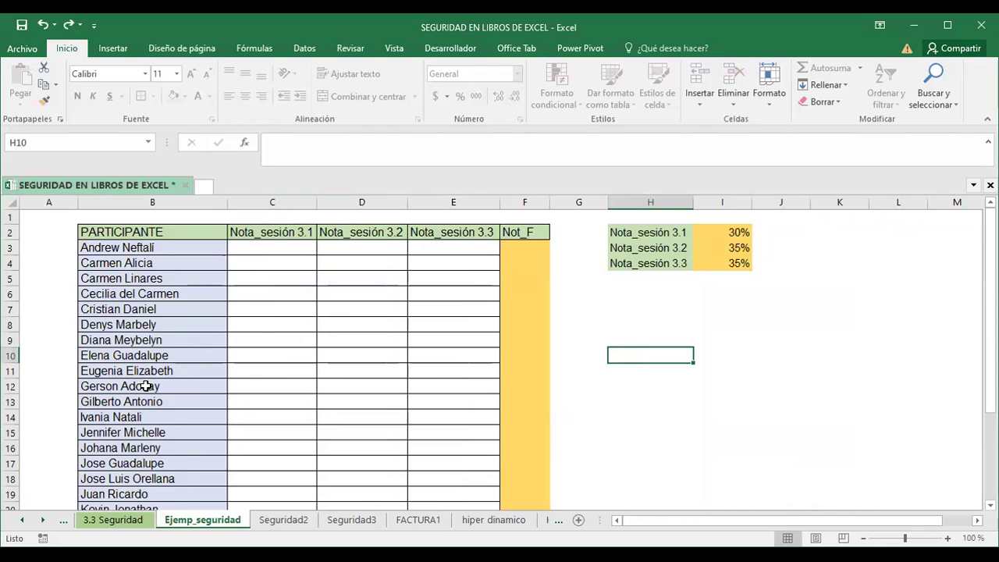
{"action": "left_click", "coordinate": [10, 371]}
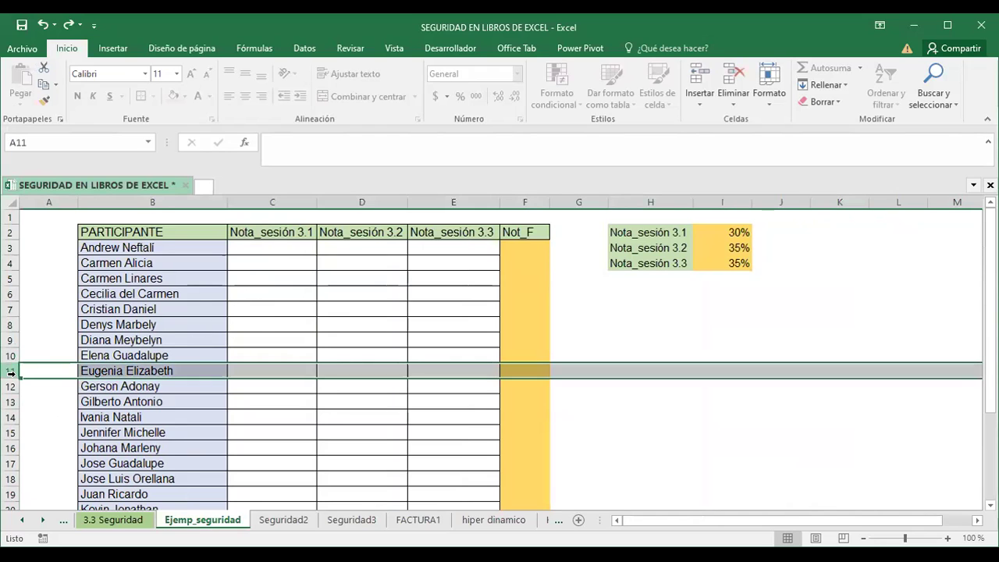
{"action": "right_click", "coordinate": [11, 373]}
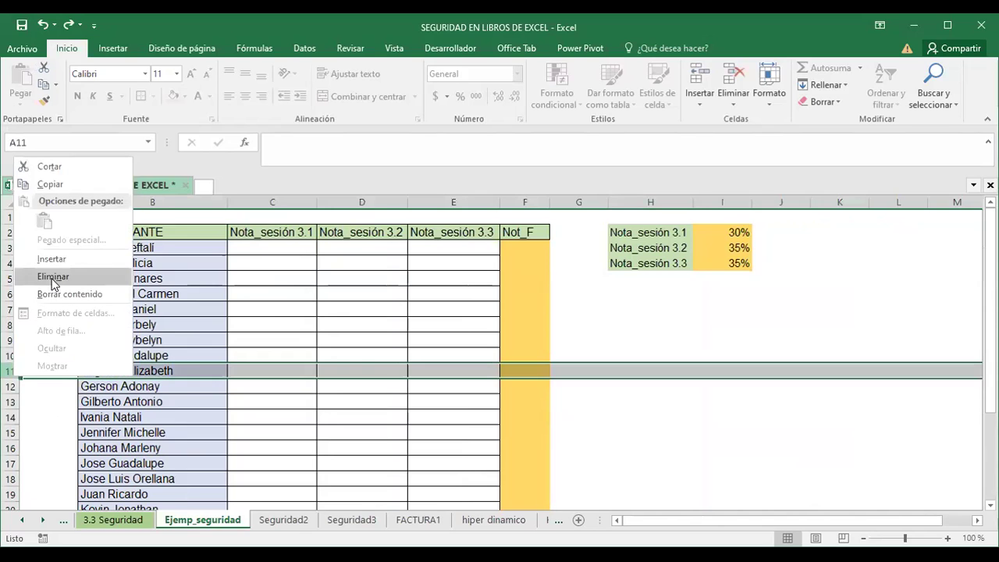
{"action": "left_click", "coordinate": [53, 277]}
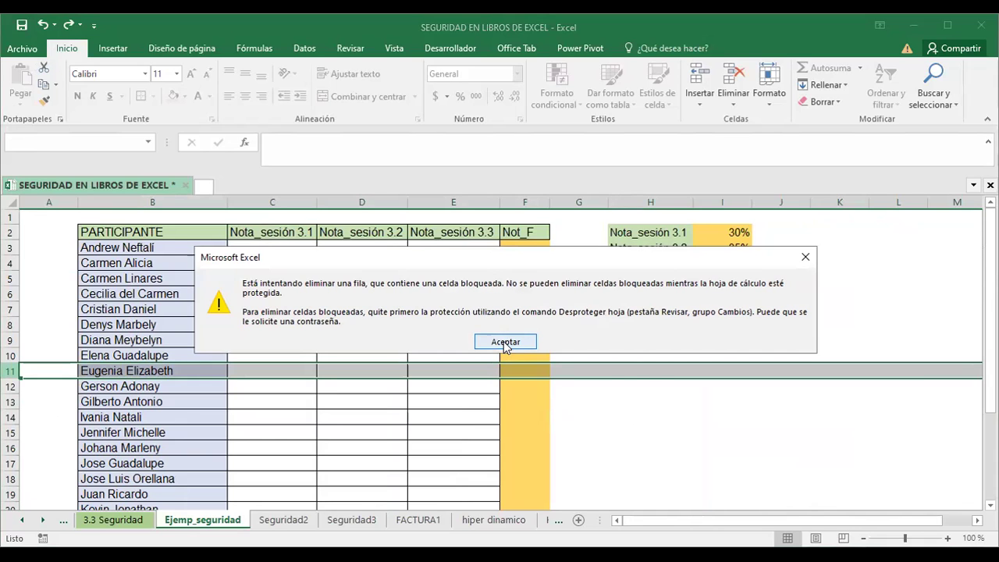
{"action": "left_click", "coordinate": [504, 343]}
{"action": "left_click", "coordinate": [271, 203]}
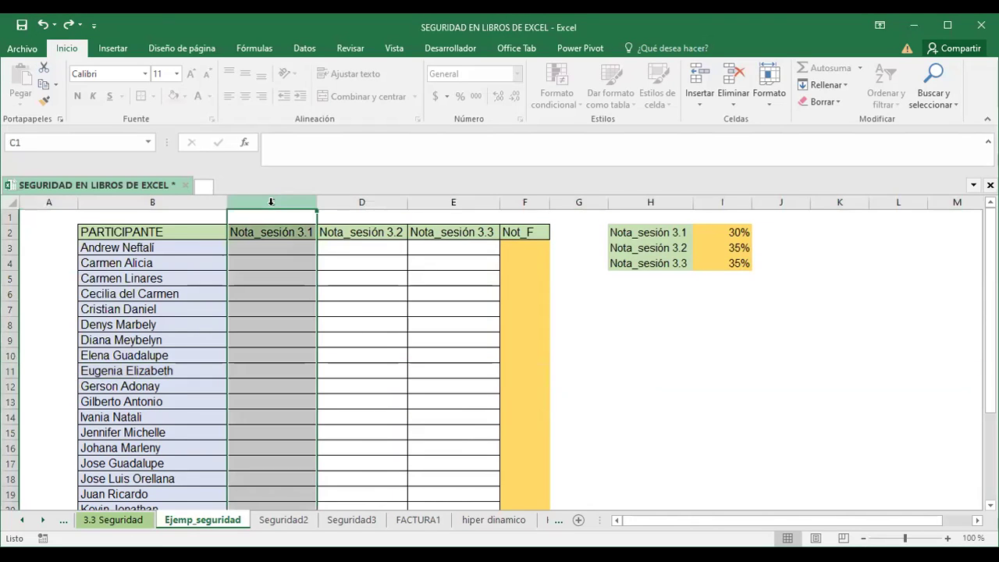
{"action": "right_click", "coordinate": [272, 207]}
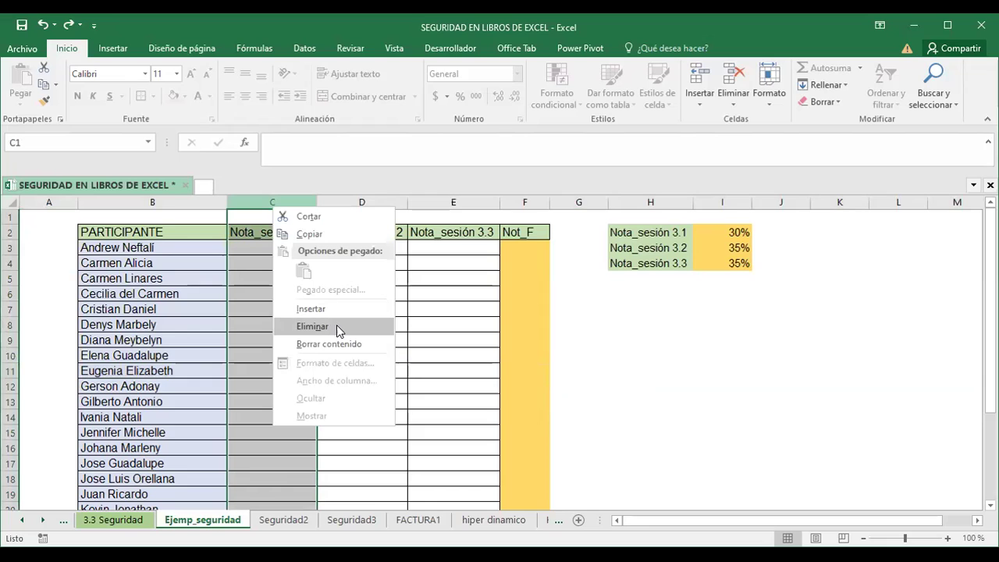
{"action": "left_click", "coordinate": [336, 325]}
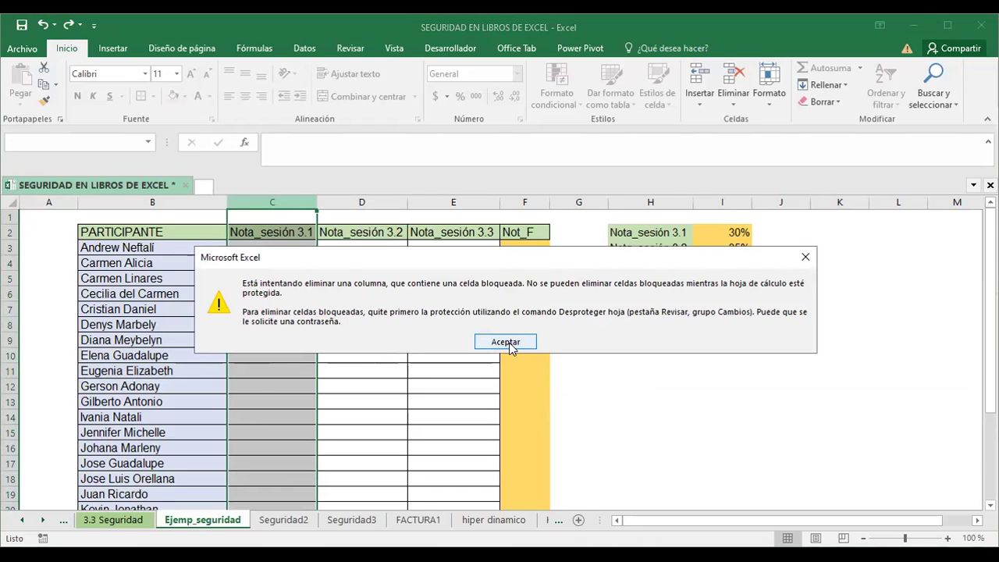
{"action": "key", "text": "Return"}
{"action": "left_click", "coordinate": [605, 343]}
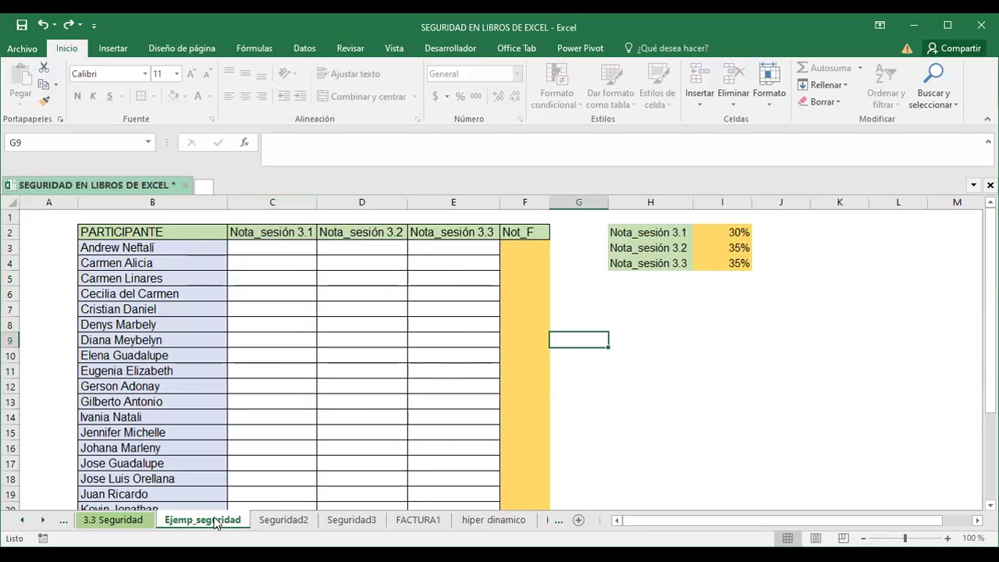
{"action": "left_click", "coordinate": [273, 203]}
{"action": "left_click", "coordinate": [352, 203]}
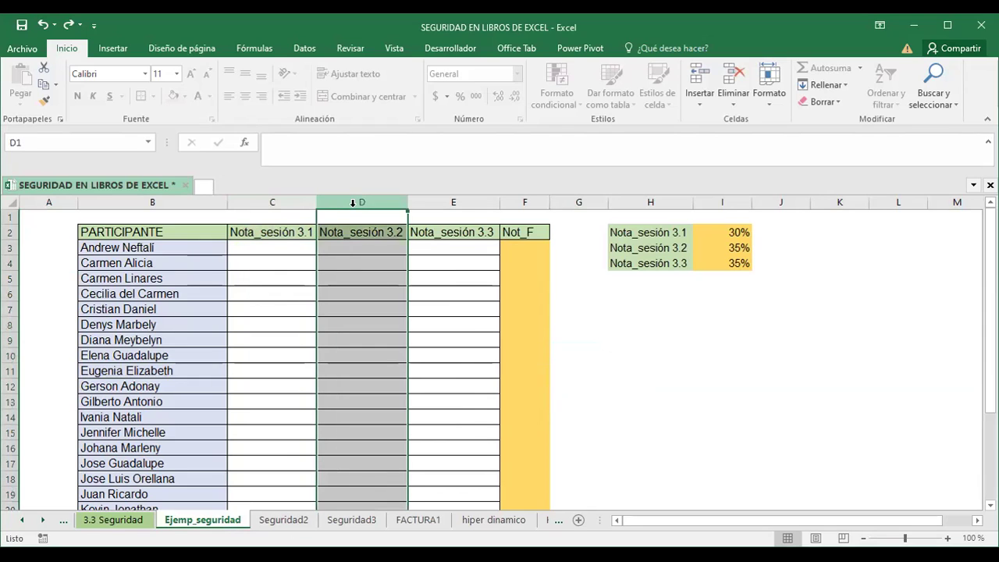
{"action": "right_click", "coordinate": [396, 278]}
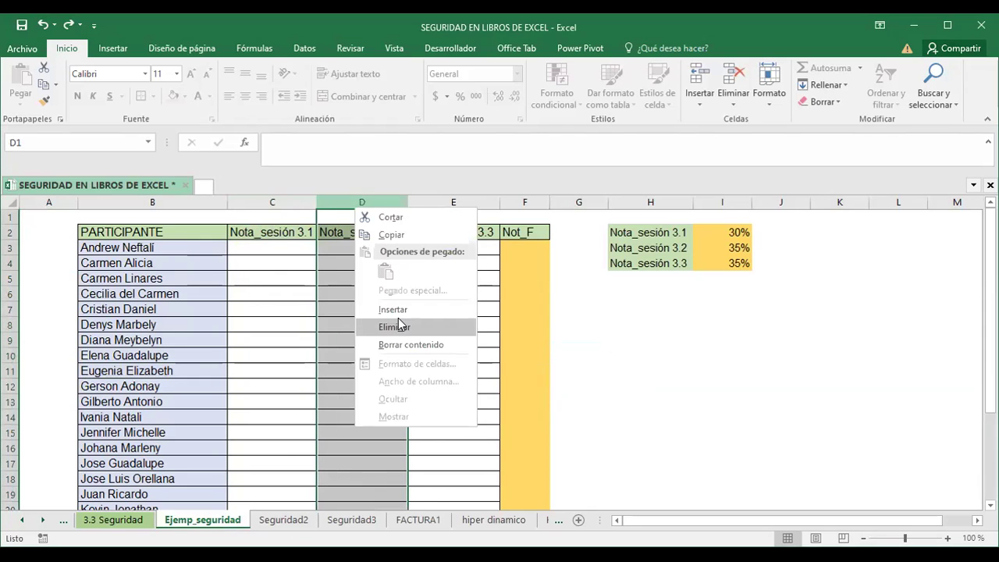
{"action": "key", "text": "Escape"}
{"action": "left_click", "coordinate": [11, 325]}
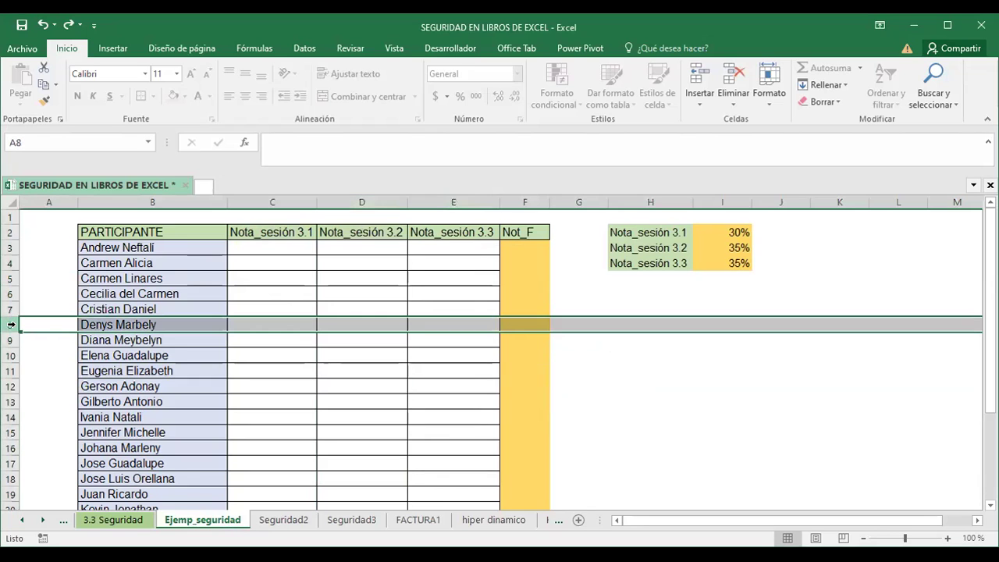
{"action": "right_click", "coordinate": [11, 324]}
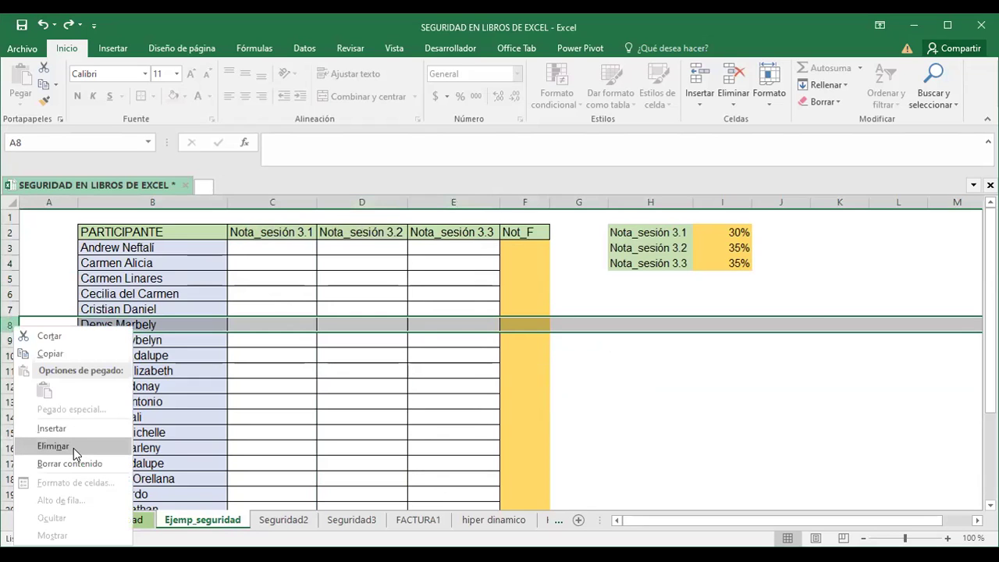
{"action": "left_click", "coordinate": [73, 448]}
{"action": "left_click", "coordinate": [505, 341]}
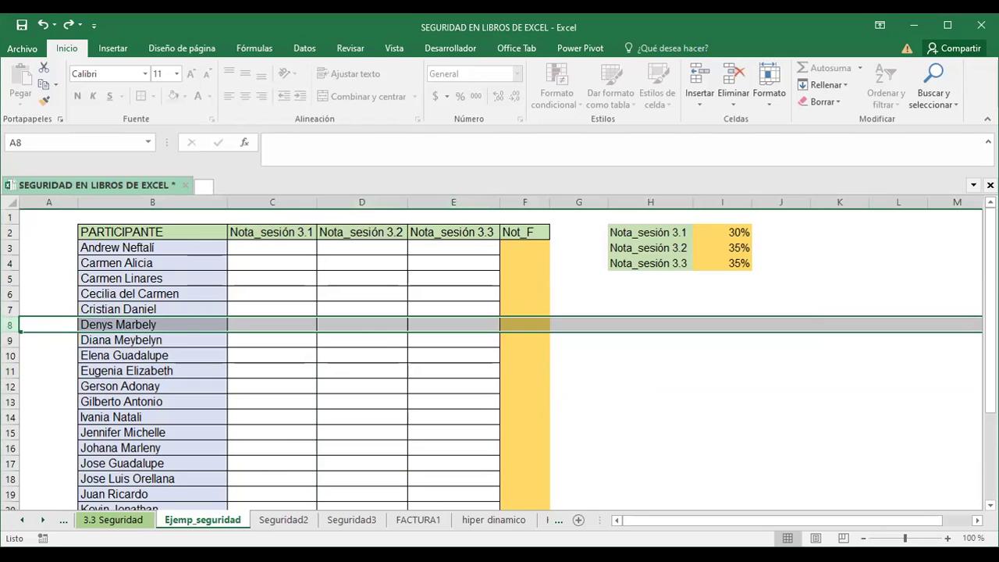
Unprotect the Ejemp_seguridad sheet.
{"action": "right_click", "coordinate": [209, 526]}
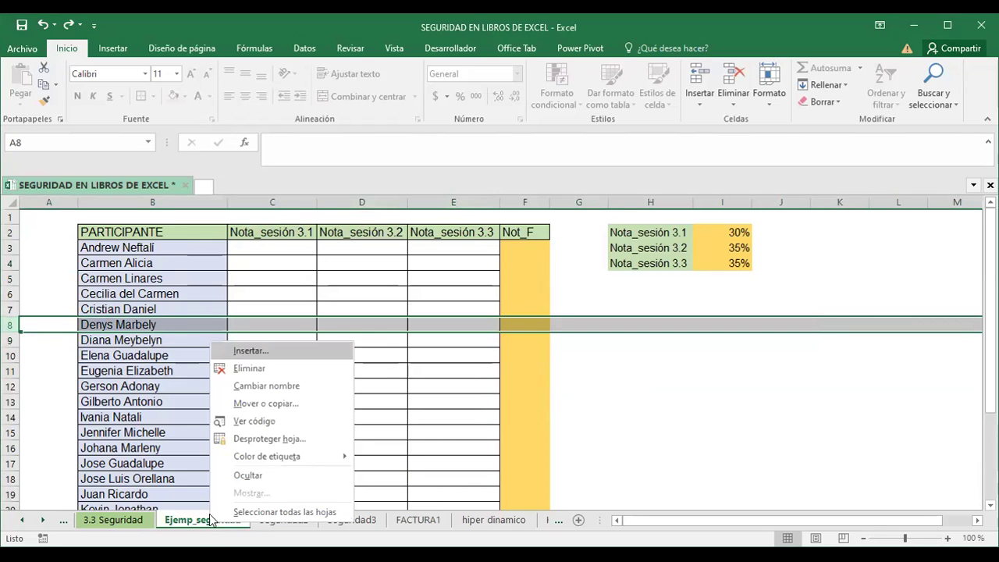
{"action": "left_click", "coordinate": [249, 441]}
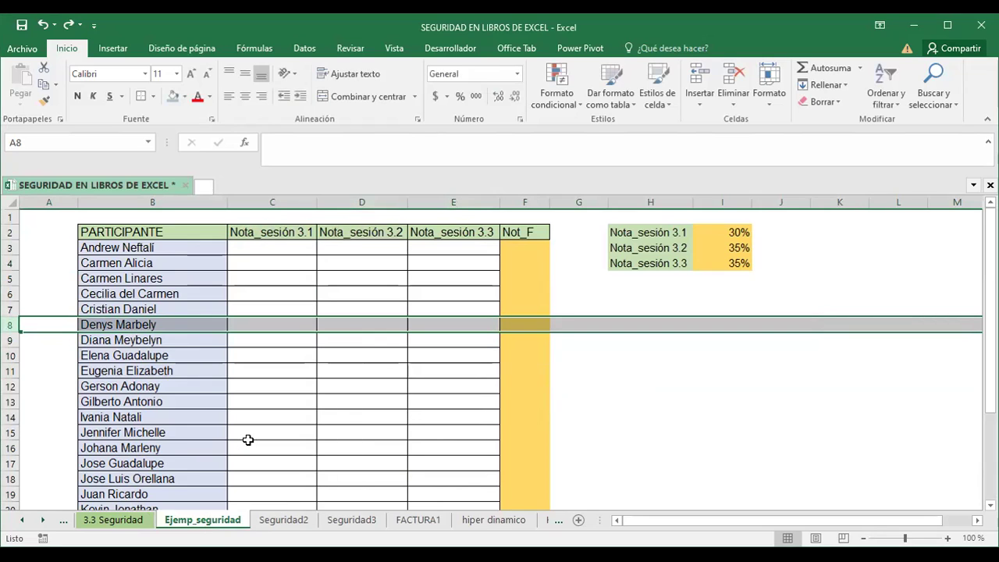
{"action": "left_click", "coordinate": [251, 437]}
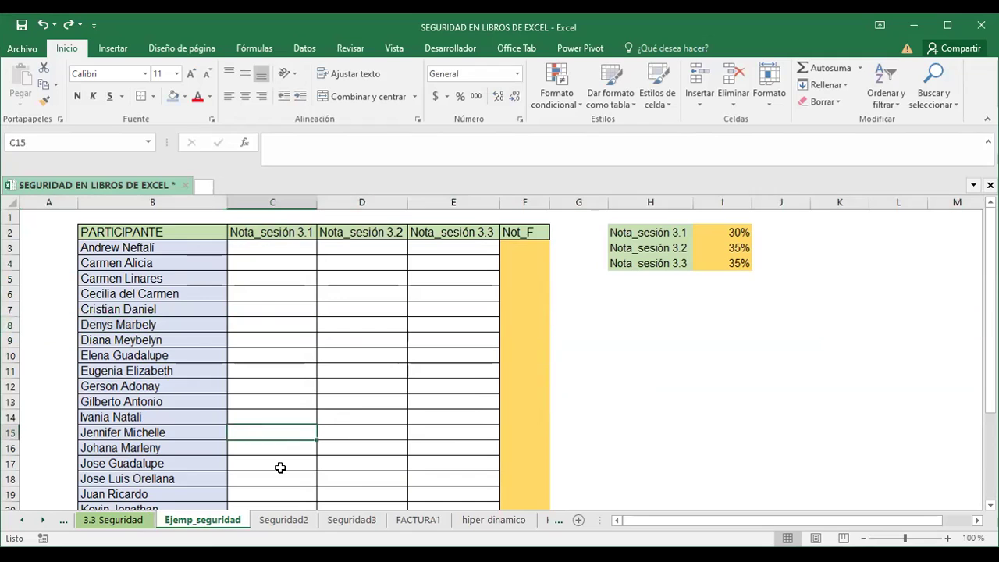
Delete column C (Nota_sesión 3.1) as a test, then undo the deletion.
{"action": "left_click", "coordinate": [269, 203]}
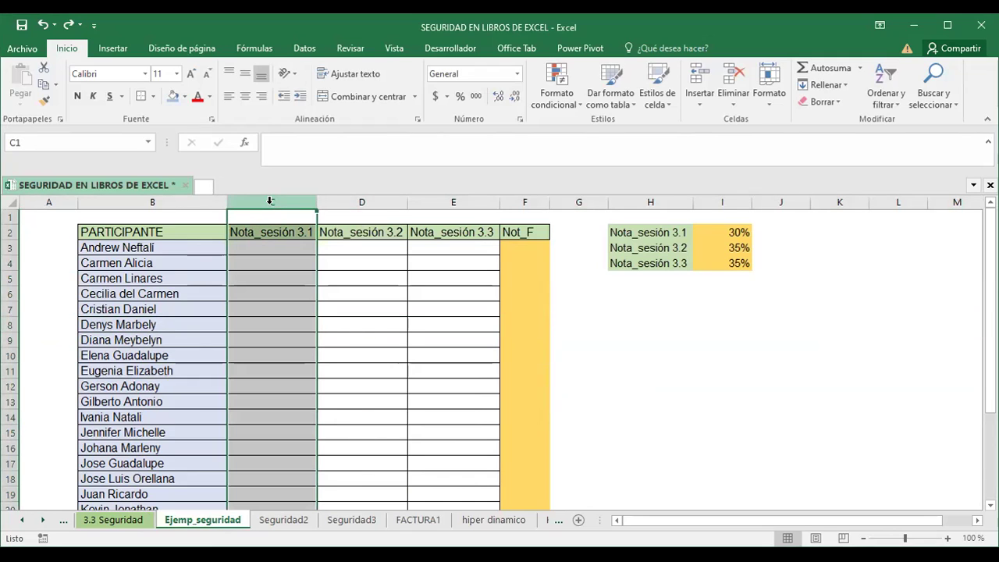
{"action": "right_click", "coordinate": [271, 204]}
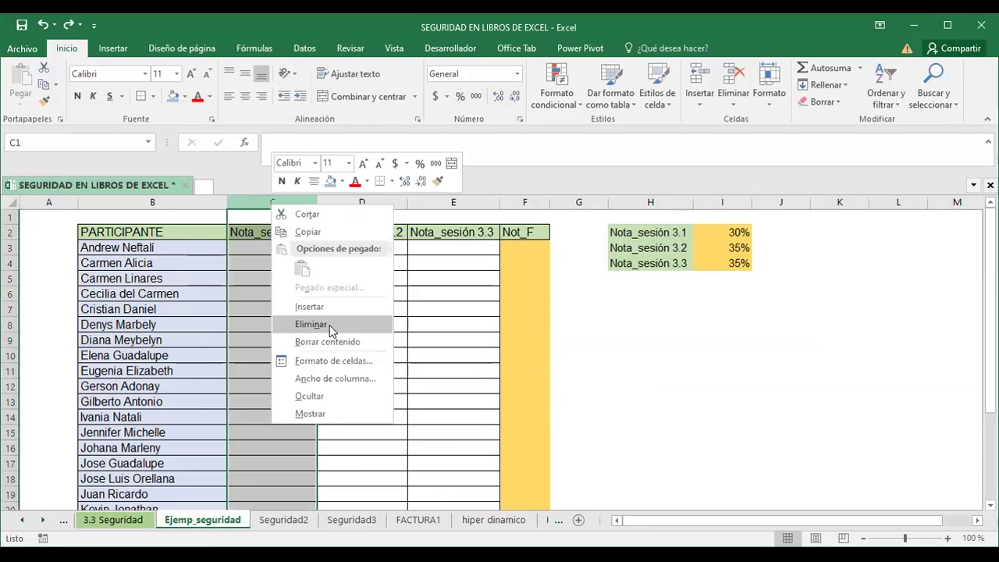
{"action": "left_click", "coordinate": [328, 324]}
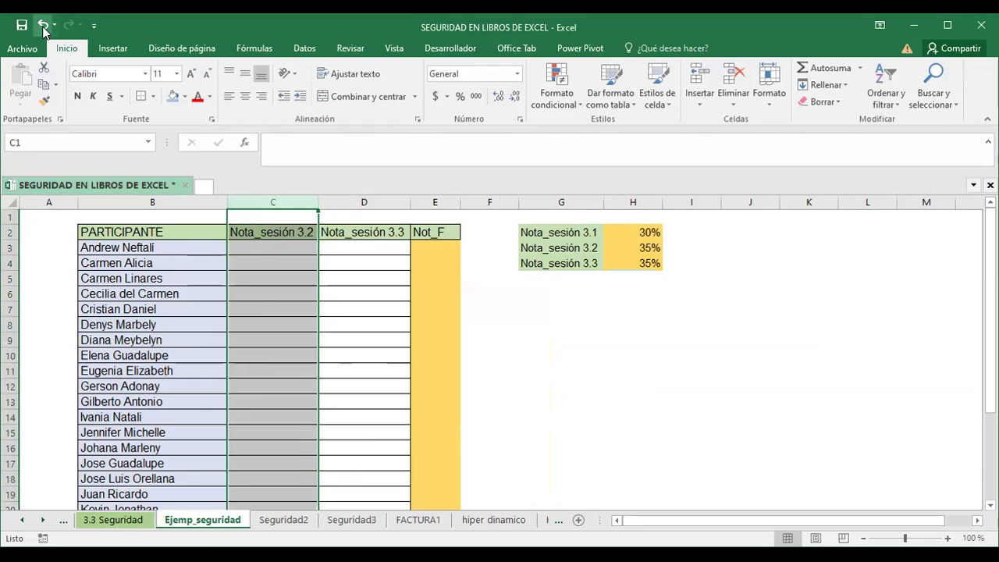
{"action": "left_click", "coordinate": [43, 24]}
{"action": "left_click", "coordinate": [660, 338]}
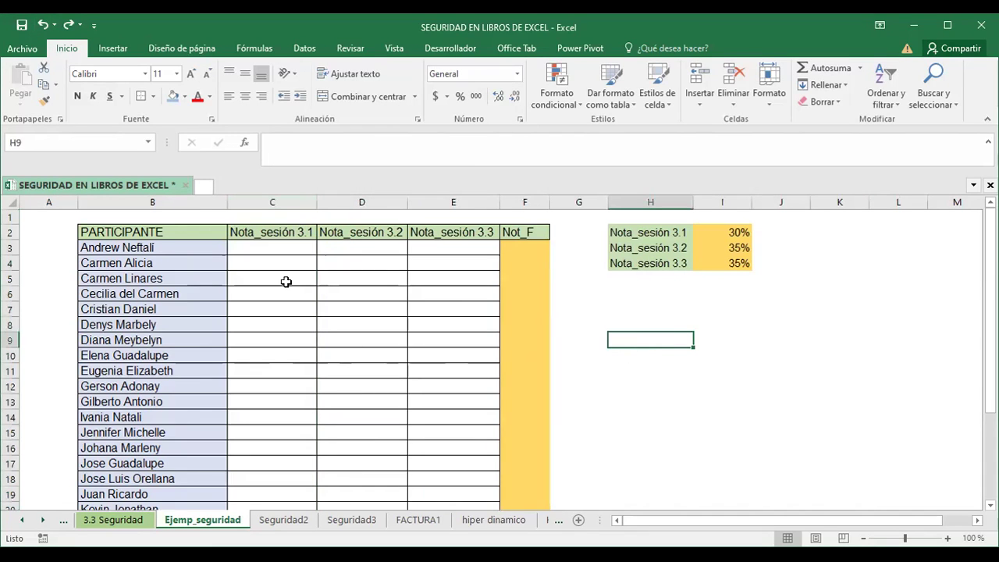
Protect Ejemp_seguridad without a password, with Insertar filas and Insertar columnas unchecked.
{"action": "right_click", "coordinate": [209, 521]}
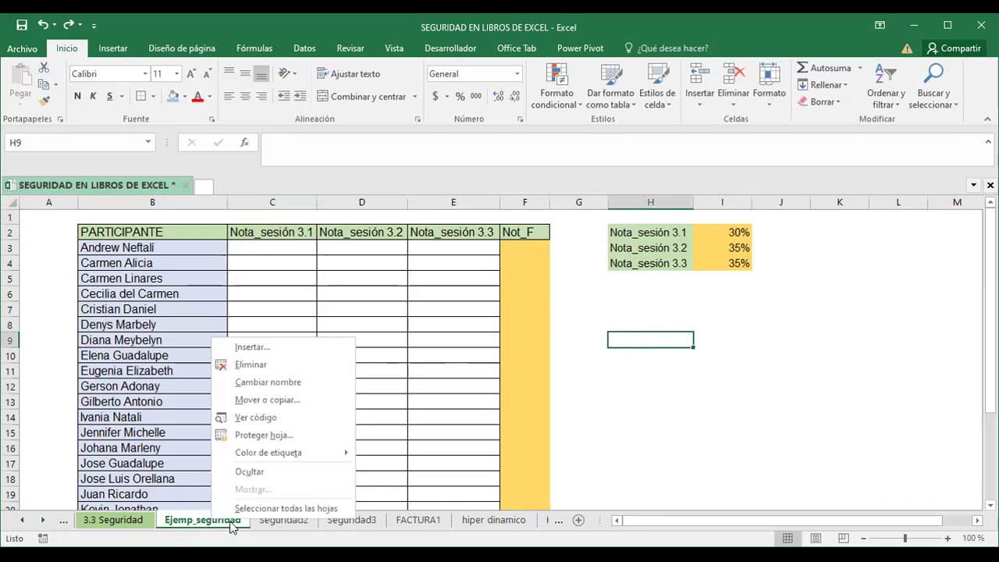
{"action": "left_click", "coordinate": [292, 430]}
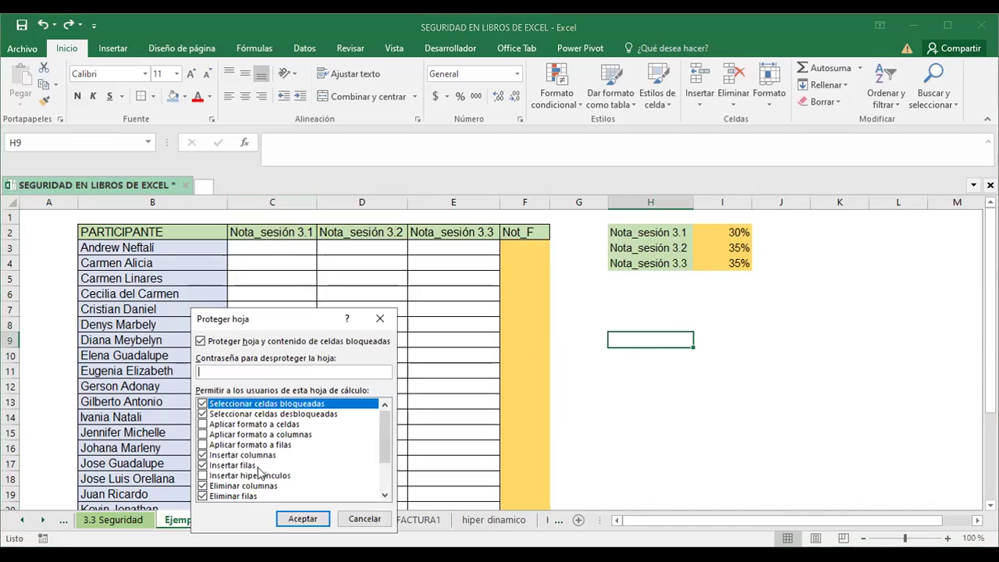
{"action": "left_click", "coordinate": [202, 465]}
{"action": "left_click", "coordinate": [203, 455]}
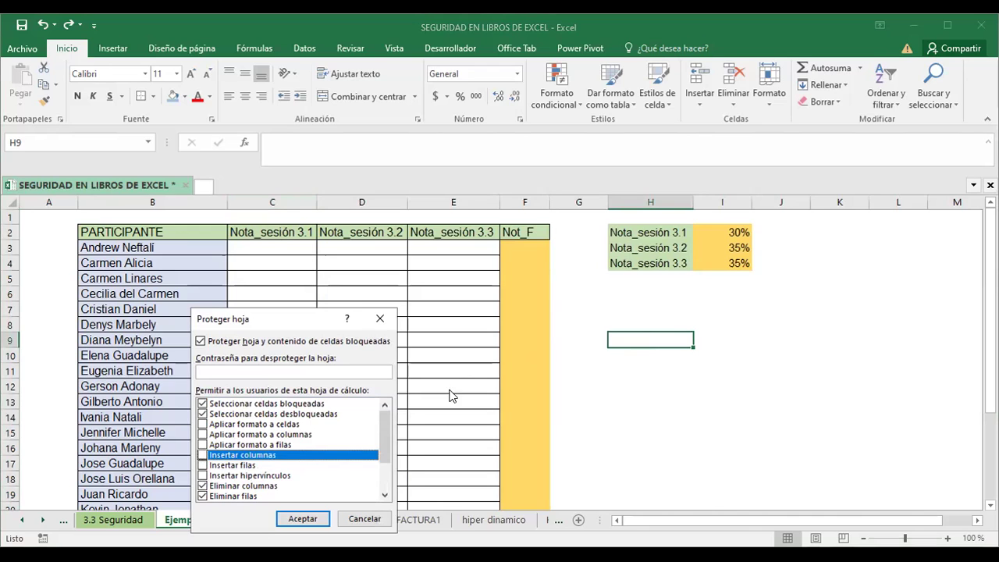
{"action": "left_click_drag", "start_coordinate": [380, 432], "coordinate": [381, 467]}
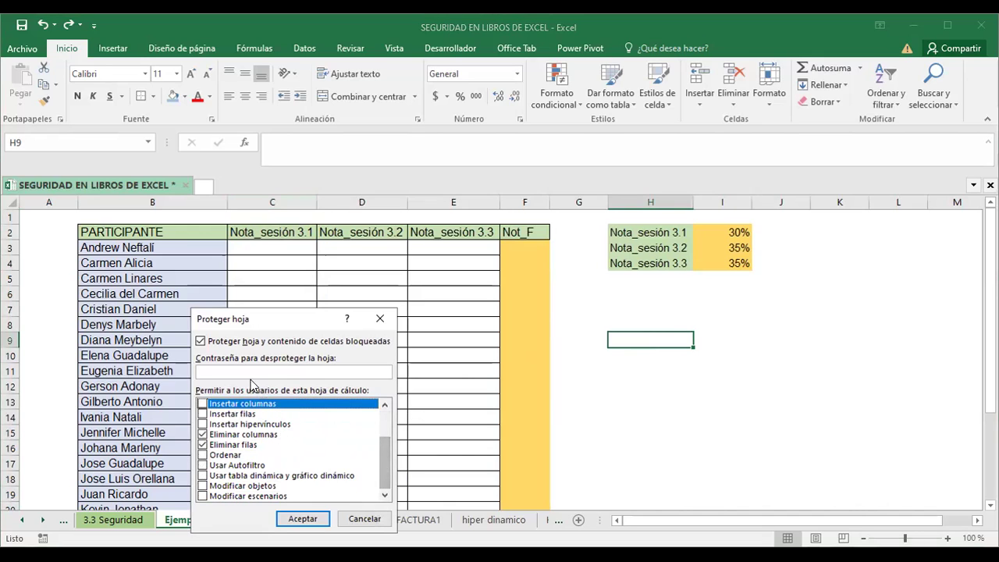
{"action": "left_click", "coordinate": [311, 520]}
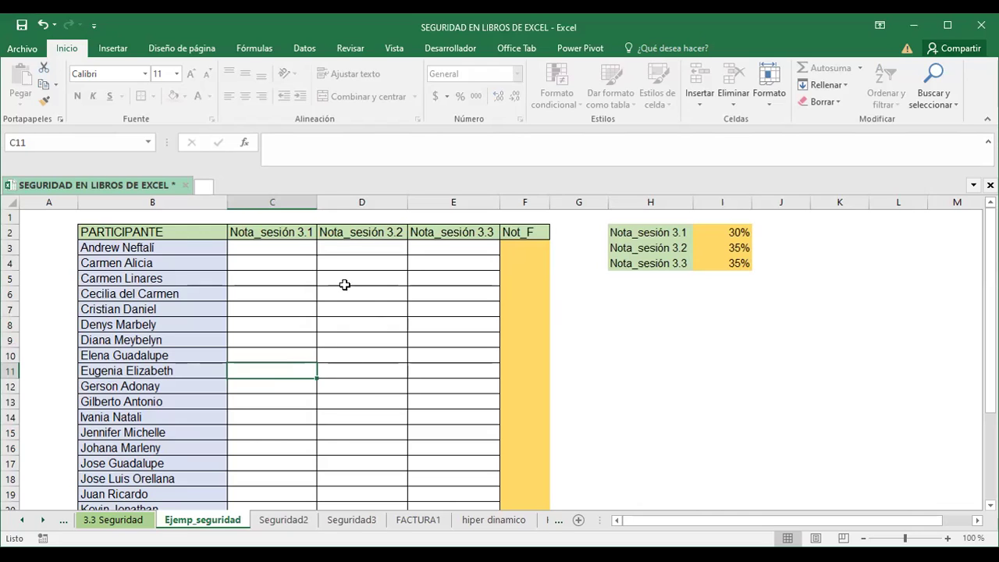
{"action": "left_click", "coordinate": [266, 263]}
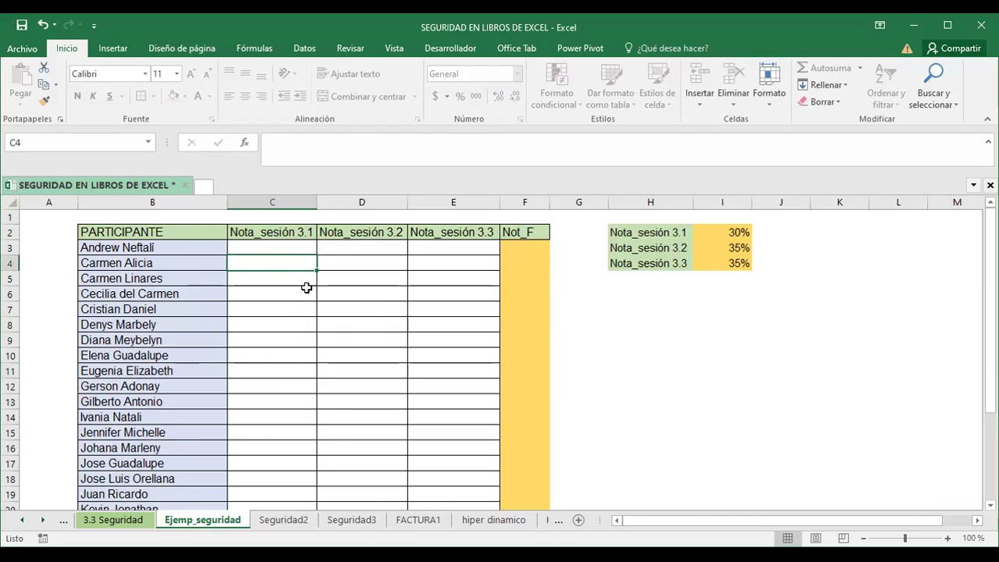
{"action": "left_click", "coordinate": [300, 311]}
{"action": "left_click", "coordinate": [266, 201]}
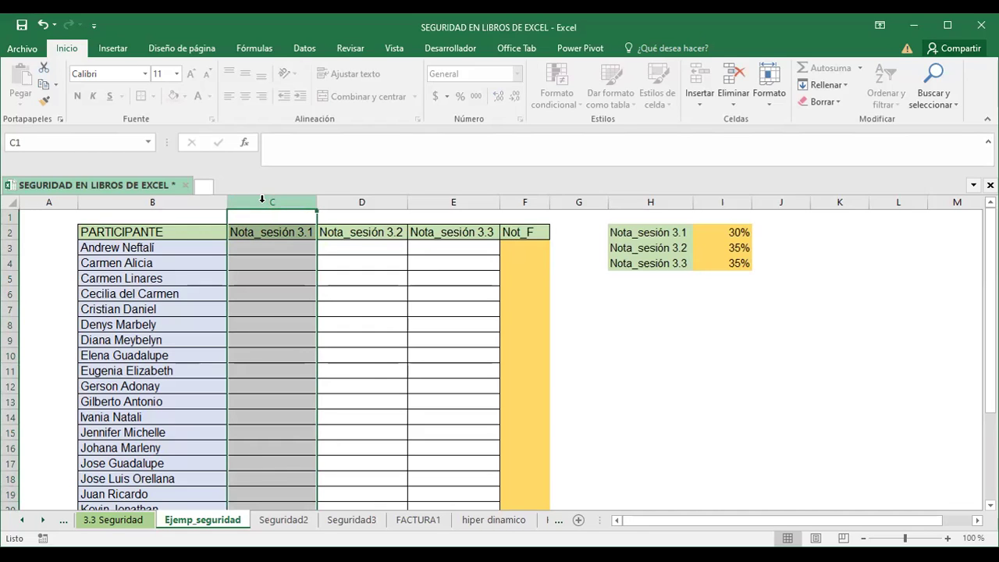
{"action": "left_click", "coordinate": [11, 355]}
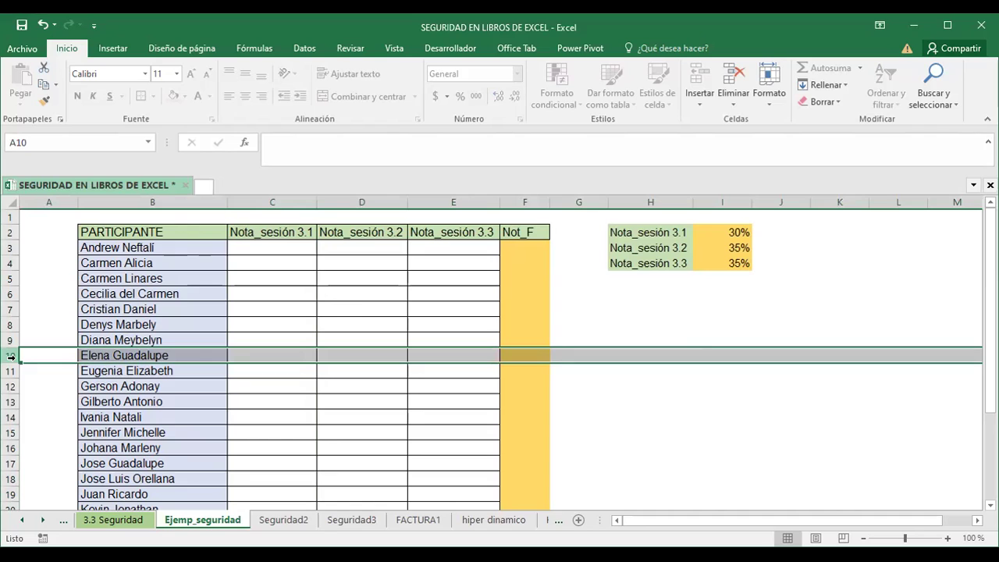
{"action": "left_click", "coordinate": [360, 293]}
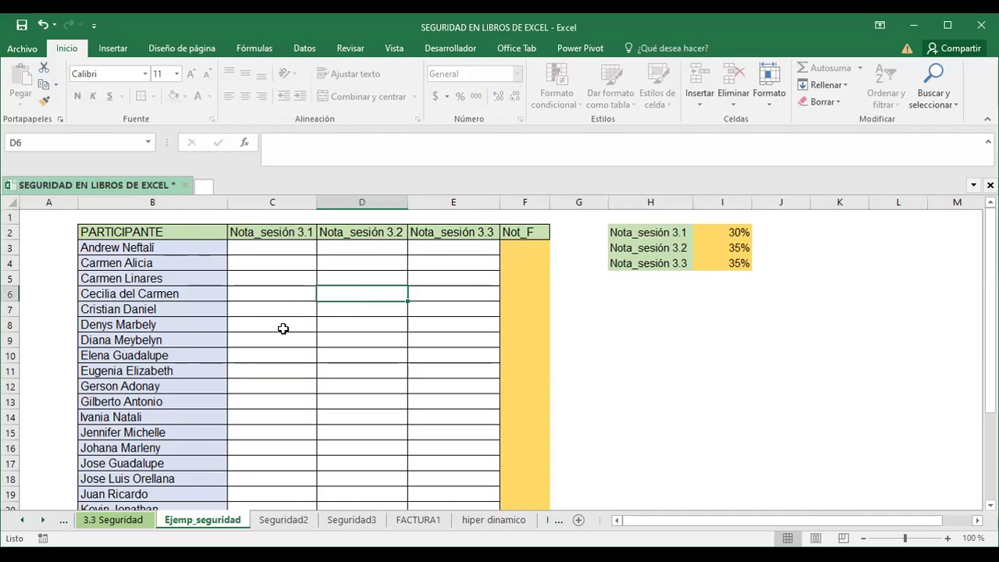
{"action": "left_click", "coordinate": [272, 204]}
{"action": "right_click", "coordinate": [274, 207]}
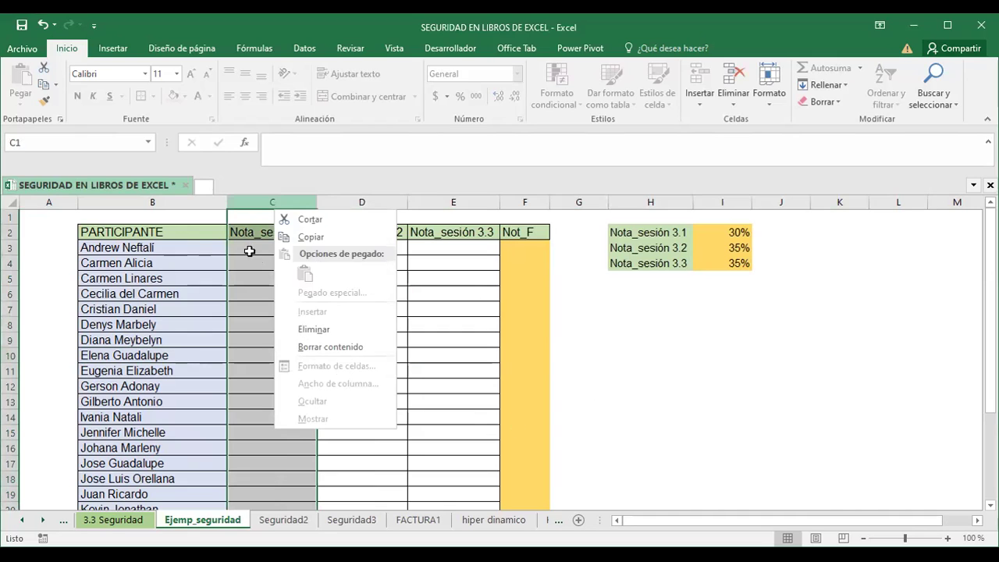
{"action": "key", "text": "Escape"}
{"action": "left_click", "coordinate": [598, 339]}
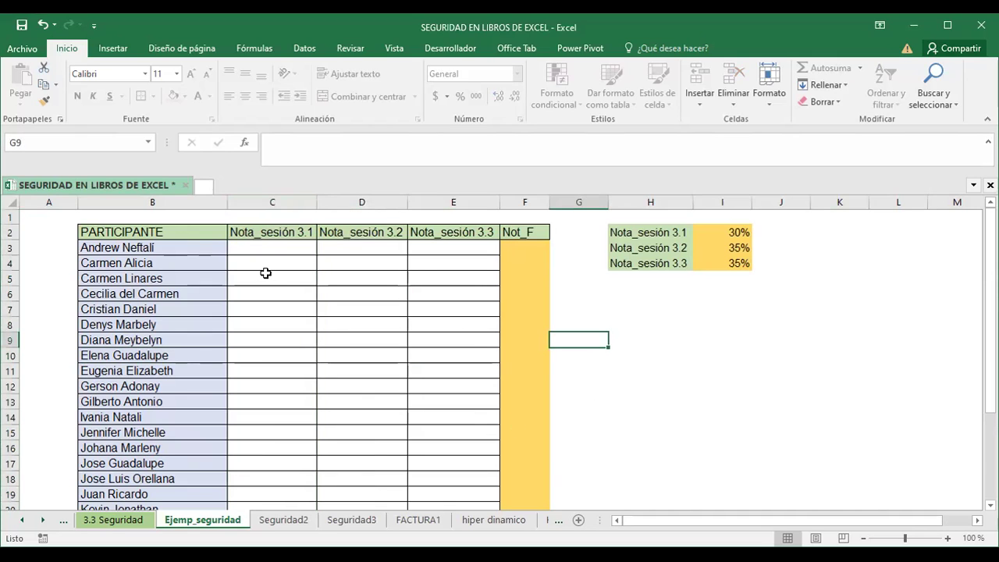
{"action": "left_click", "coordinate": [264, 205]}
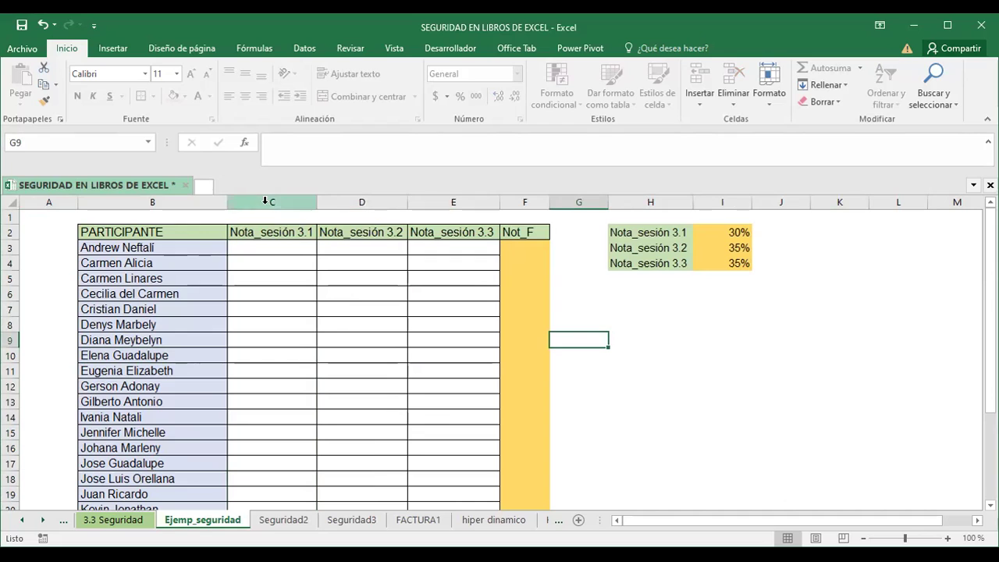
{"action": "right_click", "coordinate": [265, 203]}
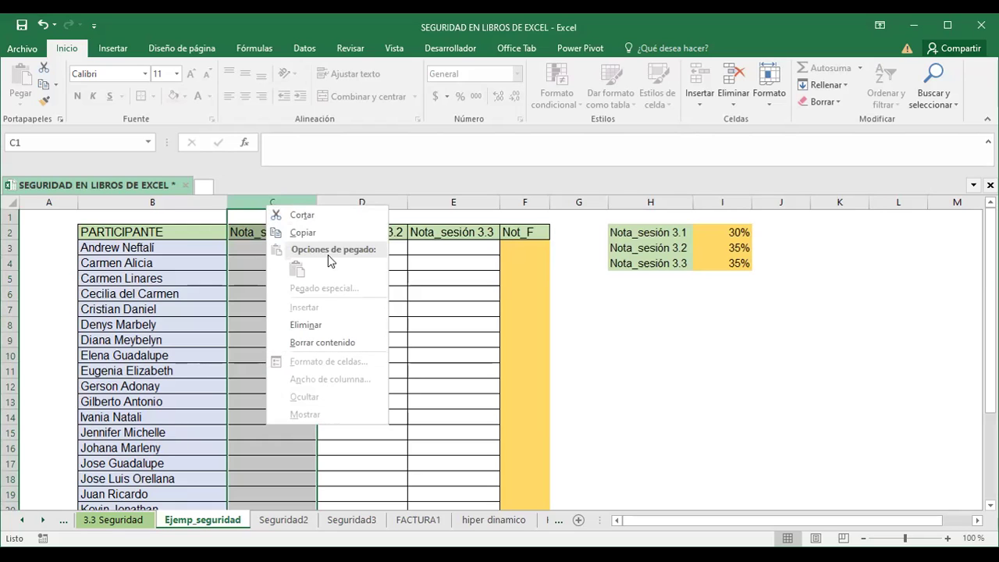
{"action": "left_click", "coordinate": [314, 320]}
{"action": "left_click", "coordinate": [503, 339]}
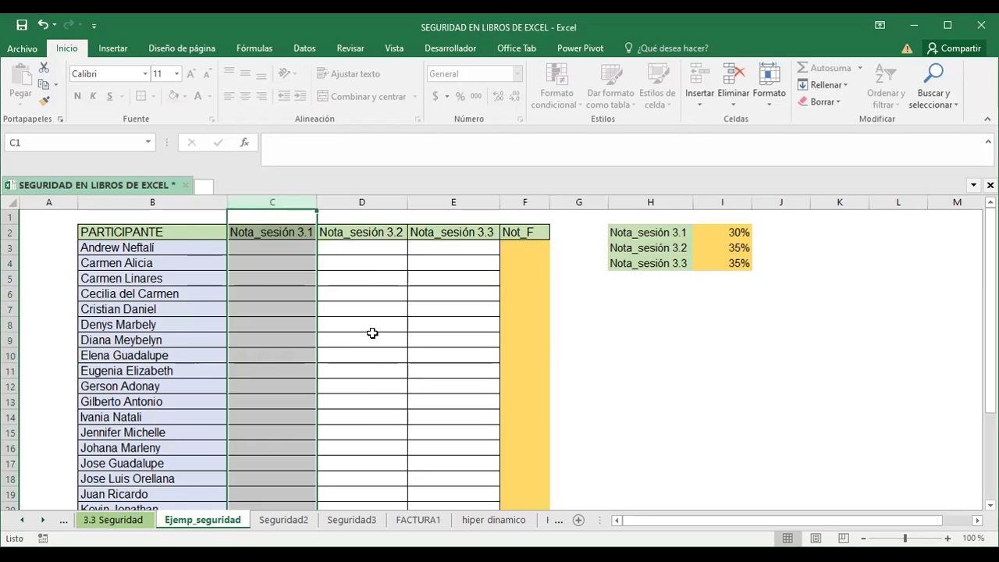
{"action": "left_click_drag", "start_coordinate": [370, 324], "coordinate": [453, 325]}
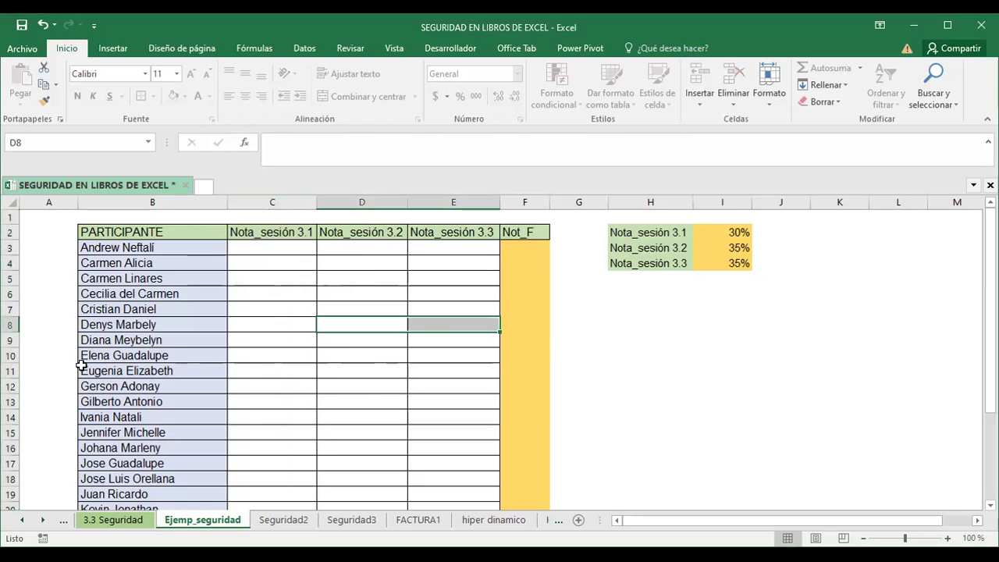
{"action": "right_click", "coordinate": [11, 355]}
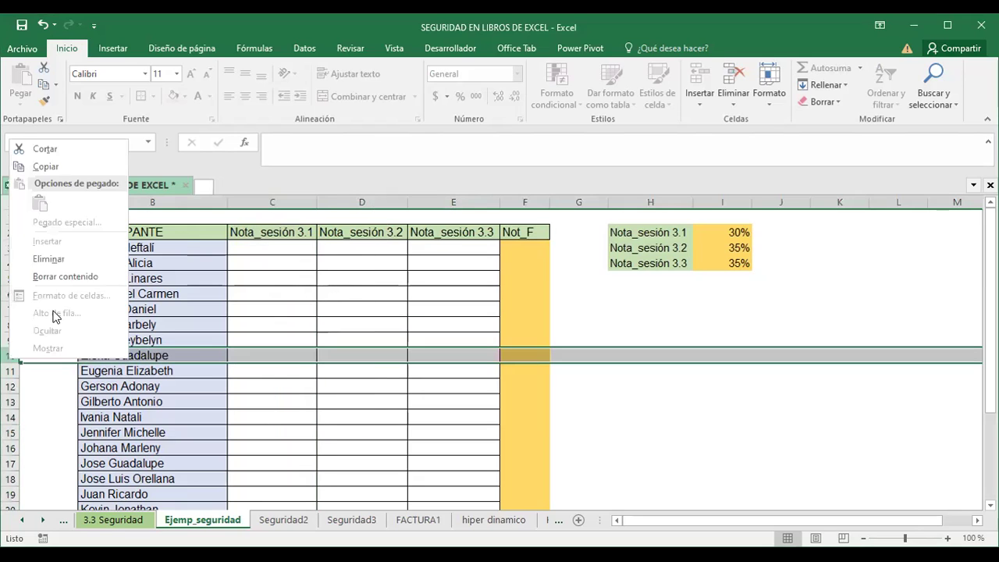
{"action": "left_click", "coordinate": [69, 257]}
{"action": "left_click", "coordinate": [500, 337]}
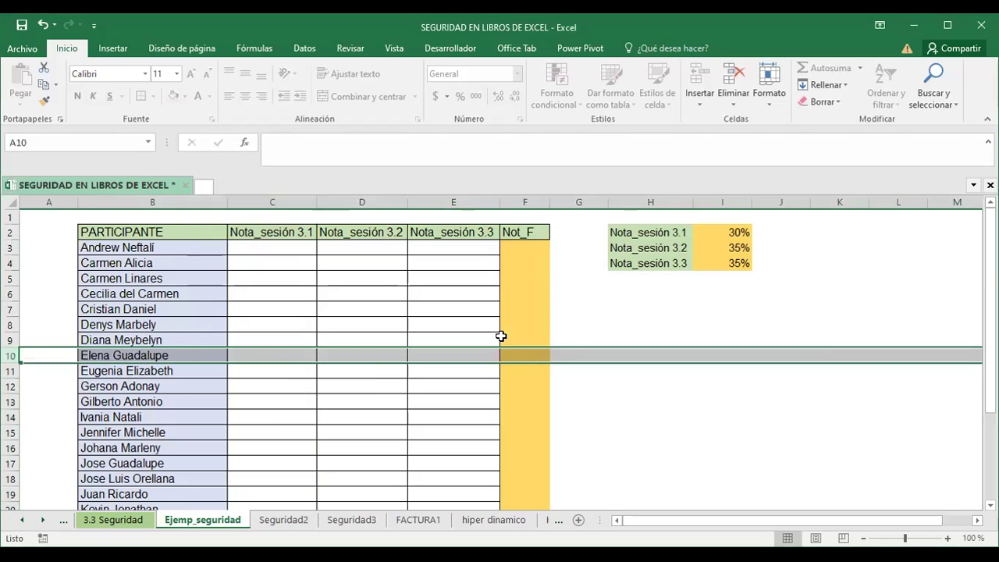
{"action": "left_click", "coordinate": [614, 412]}
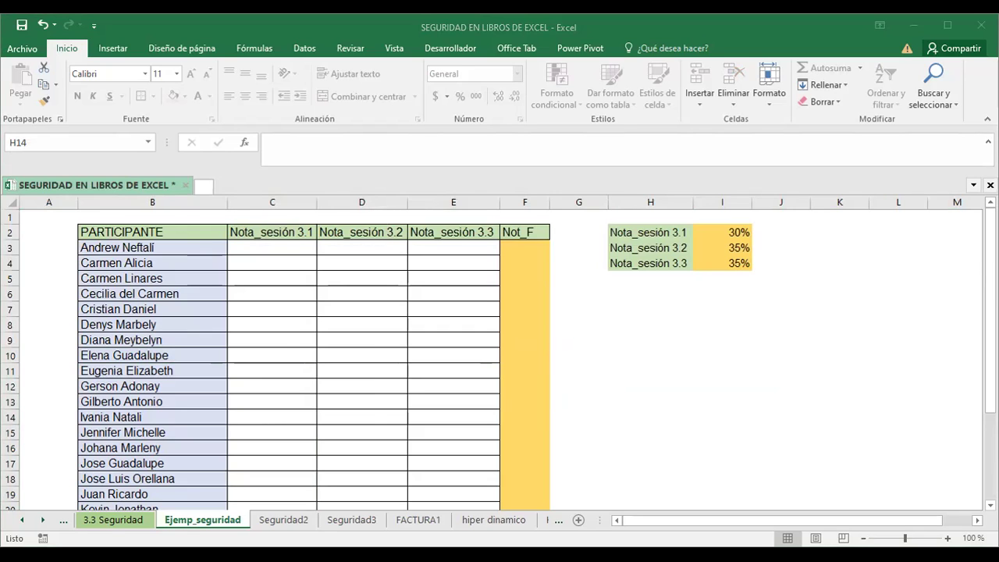
{"action": "left_click", "coordinate": [285, 326]}
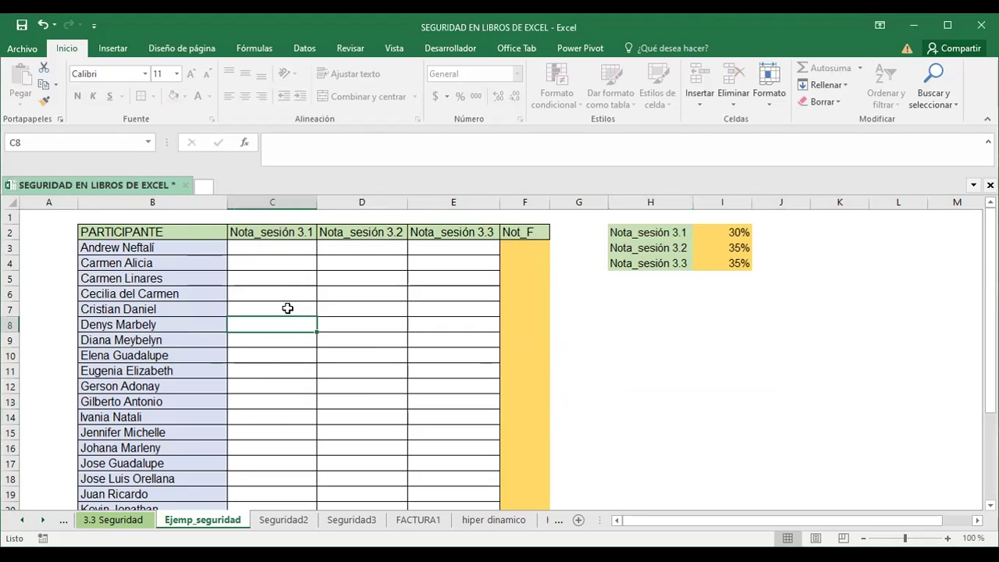
{"action": "left_click", "coordinate": [289, 258]}
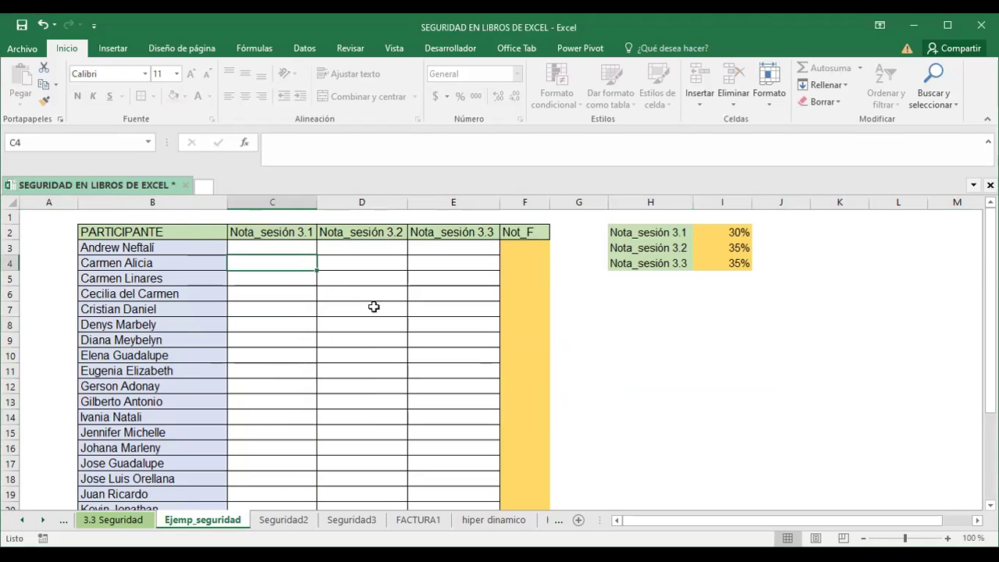
{"action": "left_click", "coordinate": [378, 337]}
{"action": "left_click", "coordinate": [442, 310]}
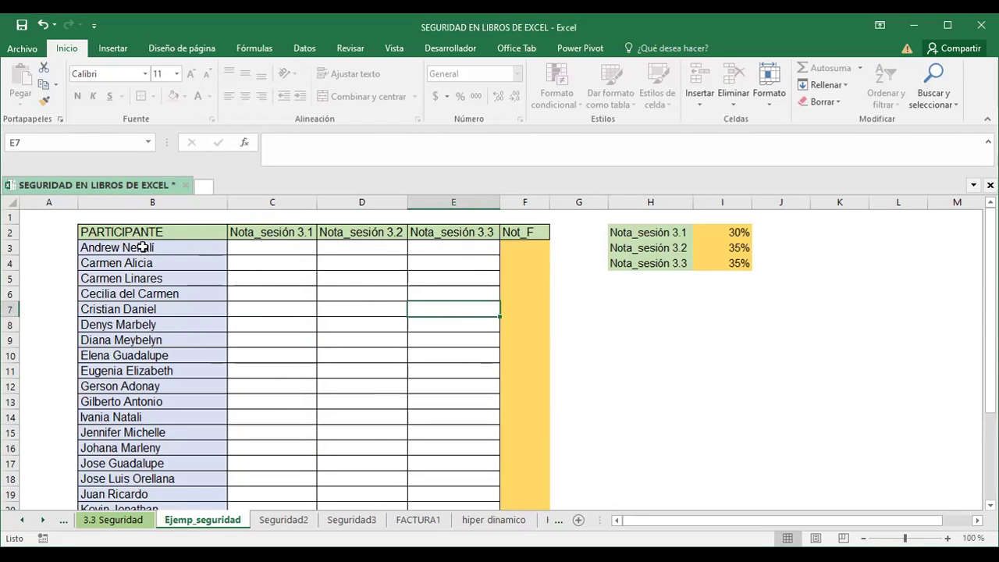
{"action": "left_click_drag", "start_coordinate": [143, 247], "coordinate": [152, 340]}
{"action": "left_click_drag", "start_coordinate": [442, 310], "coordinate": [525, 341]}
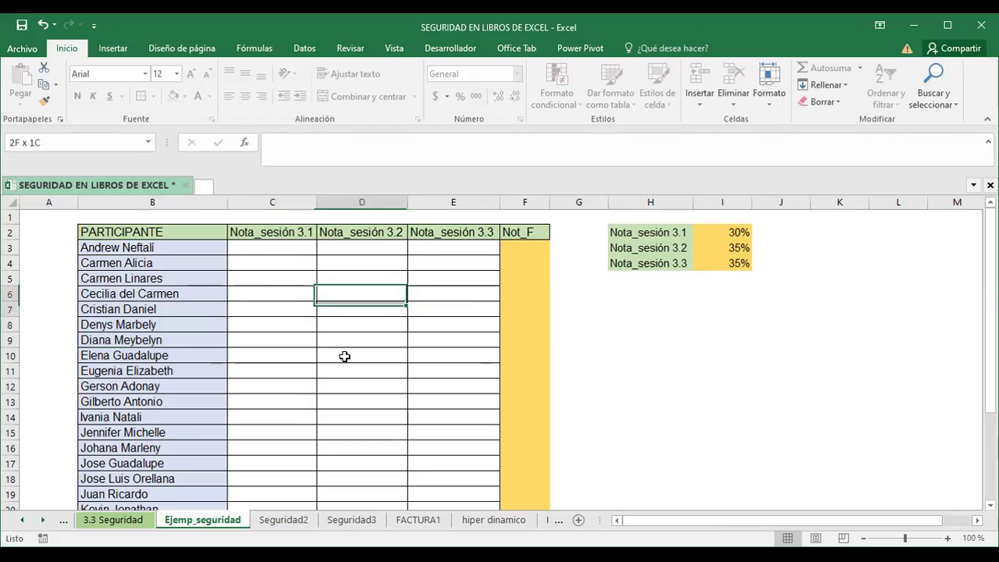
{"action": "left_click", "coordinate": [267, 432]}
{"action": "left_click_drag", "start_coordinate": [636, 232], "coordinate": [647, 263]}
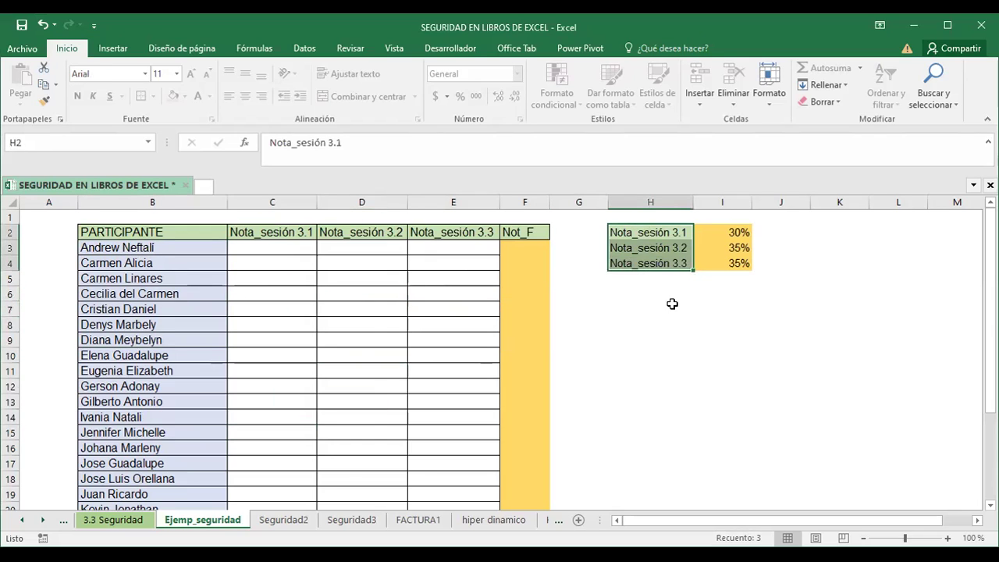
{"action": "left_click", "coordinate": [670, 327]}
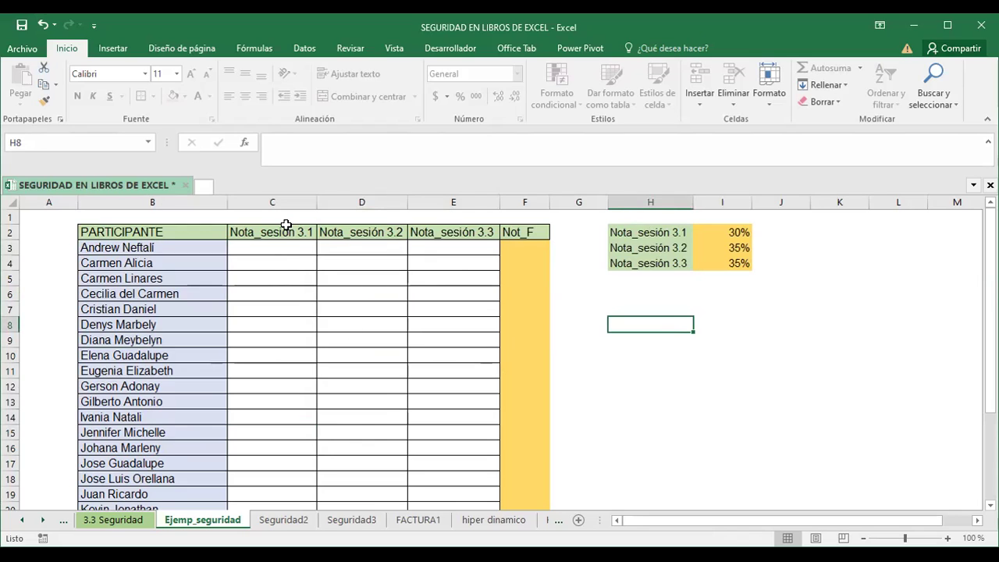
{"action": "left_click", "coordinate": [327, 315]}
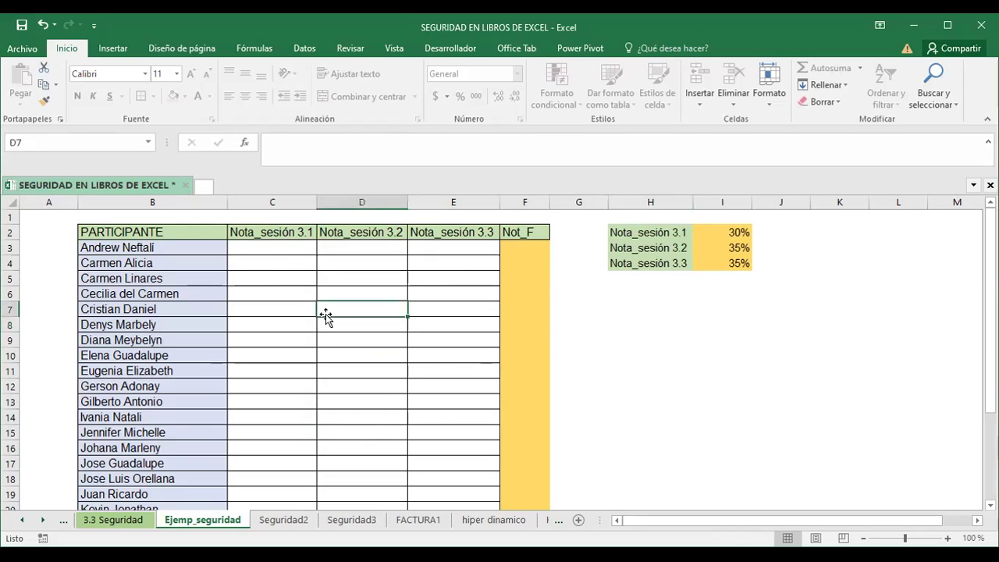
Unprotect Ejemp_seguridad, then protect it again with the default permissions.
{"action": "right_click", "coordinate": [209, 520]}
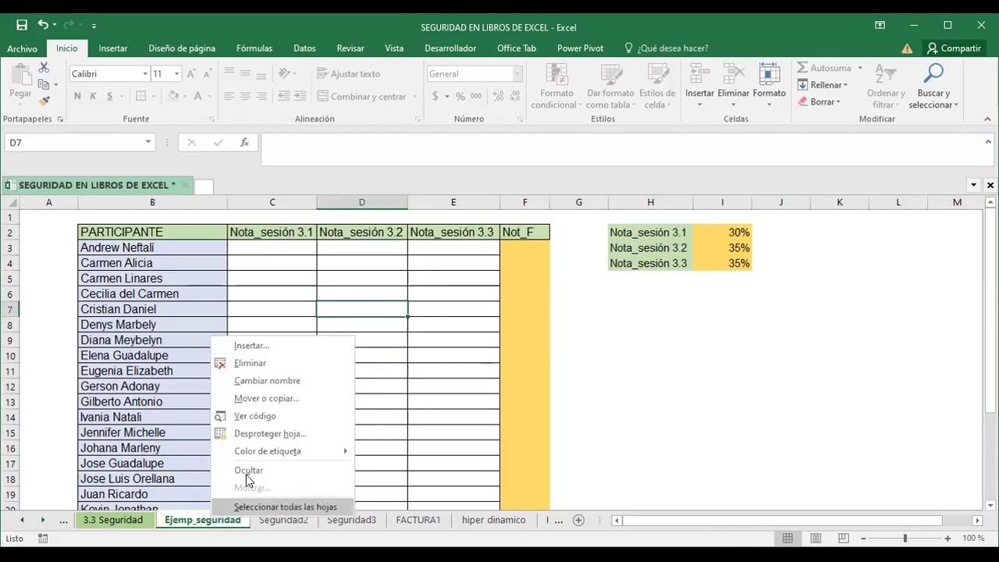
{"action": "left_click", "coordinate": [278, 433]}
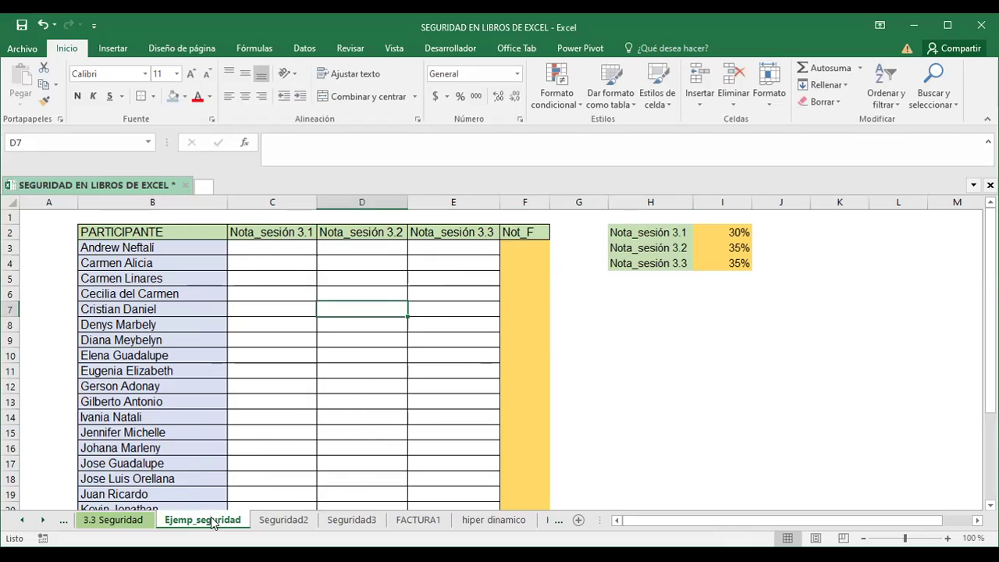
{"action": "right_click", "coordinate": [211, 522]}
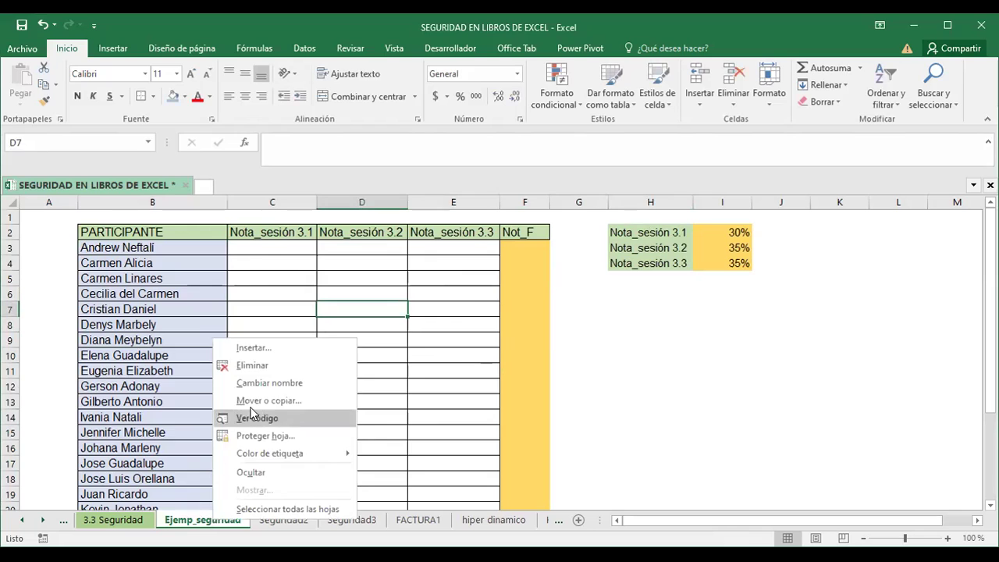
{"action": "left_click", "coordinate": [299, 440]}
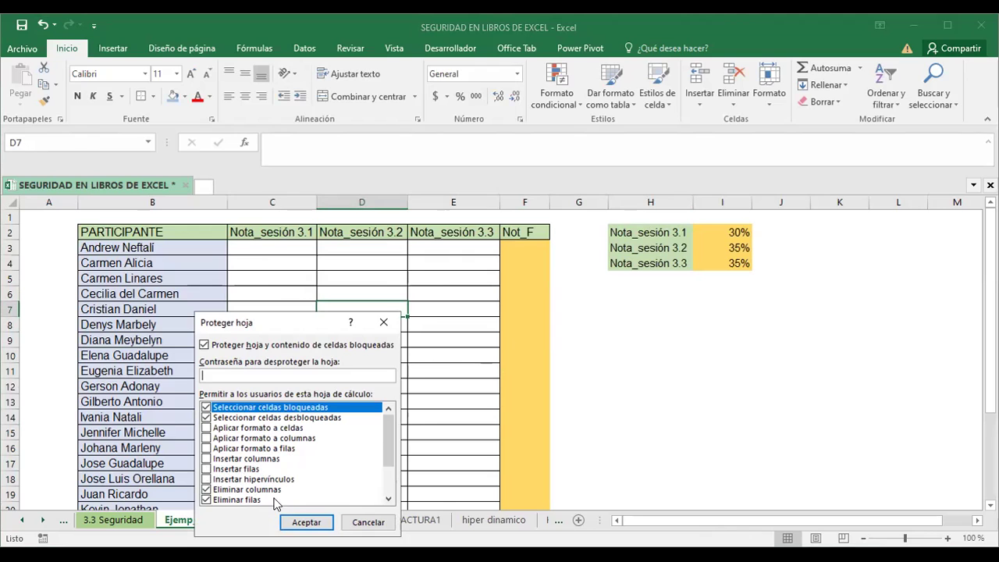
{"action": "left_click", "coordinate": [302, 523]}
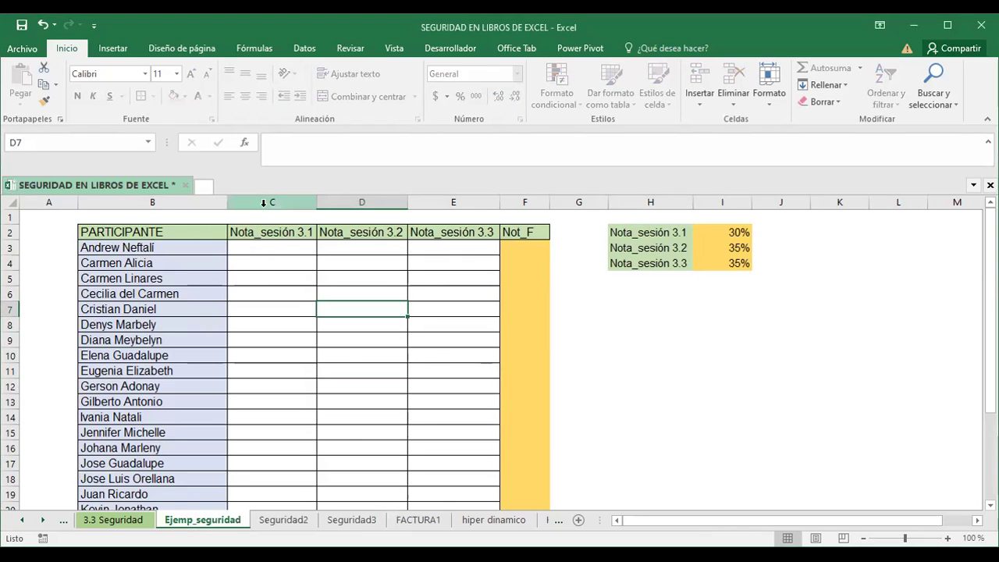
Confirm column C's Eliminar option is disabled, then bring up the Ejemp_seguridad tab menu.
{"action": "left_click", "coordinate": [263, 203]}
{"action": "right_click", "coordinate": [265, 206]}
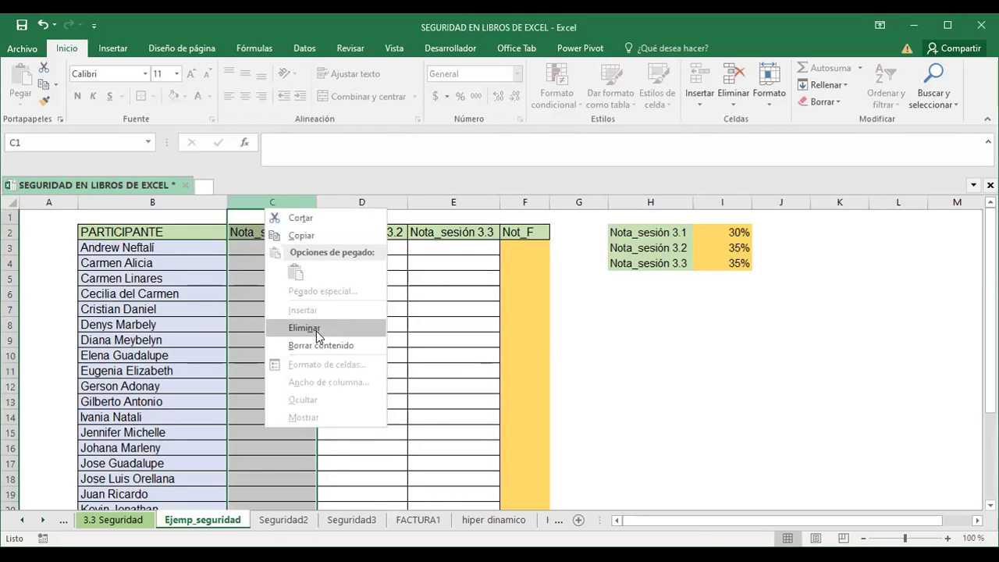
{"action": "left_click", "coordinate": [205, 518]}
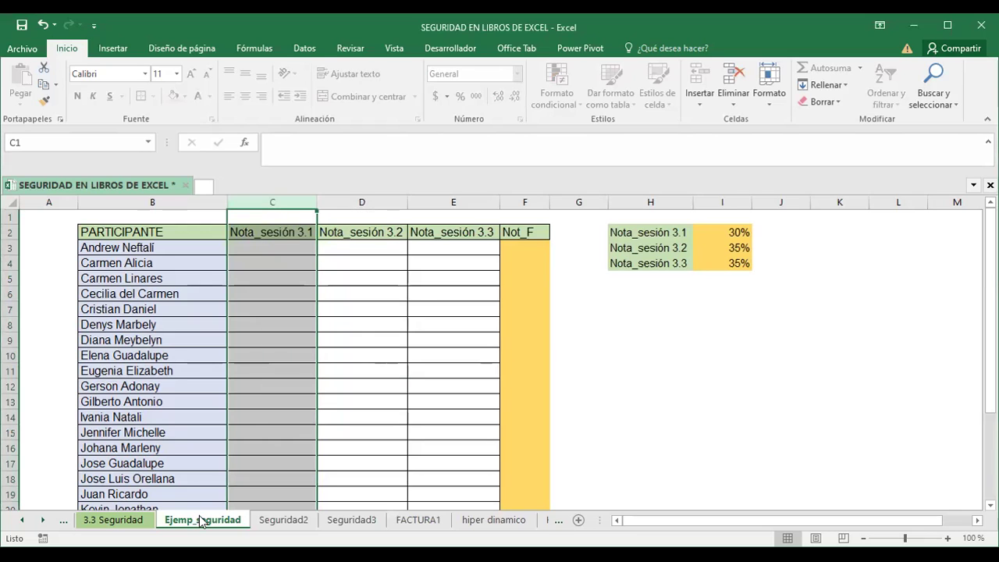
{"action": "right_click", "coordinate": [201, 522]}
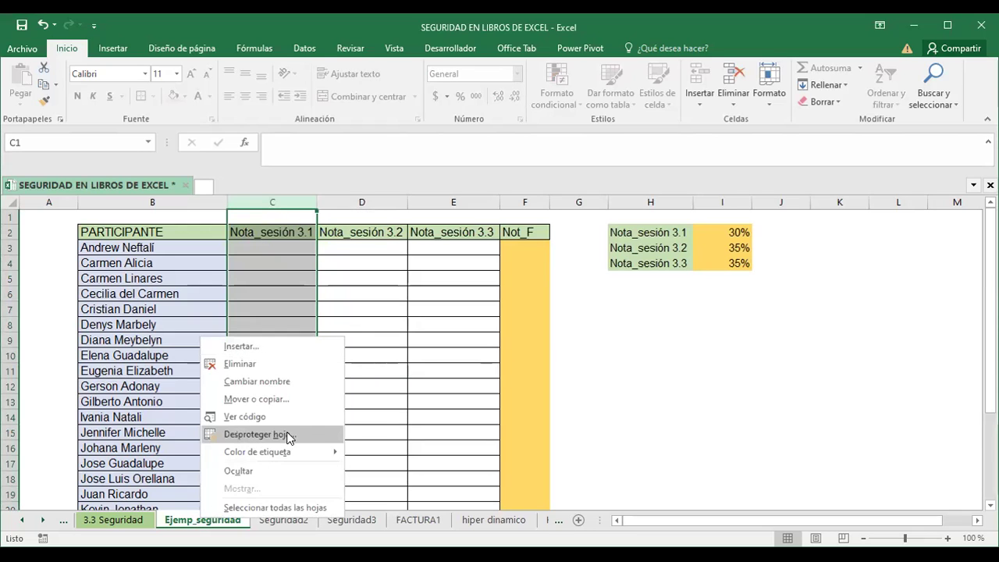
Unprotect Ejemp_seguridad, insert a blank column before column C, then undo it.
{"action": "left_click", "coordinate": [287, 435]}
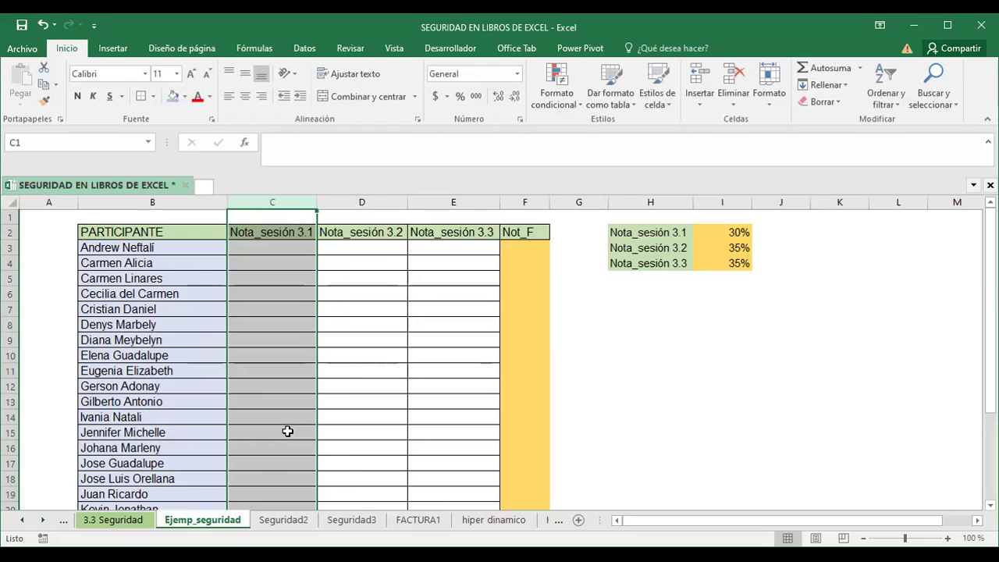
{"action": "left_click", "coordinate": [262, 399]}
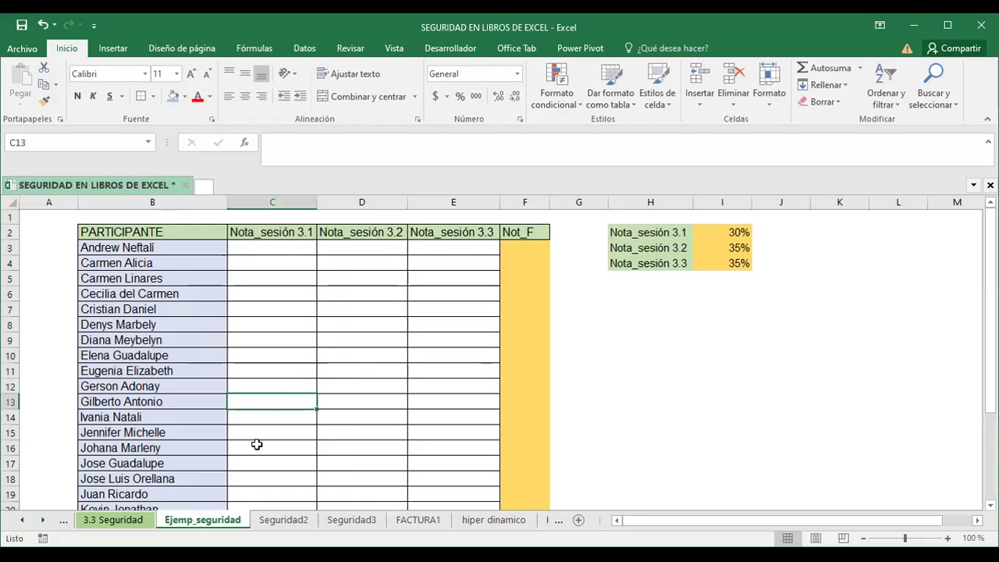
{"action": "right_click", "coordinate": [281, 202]}
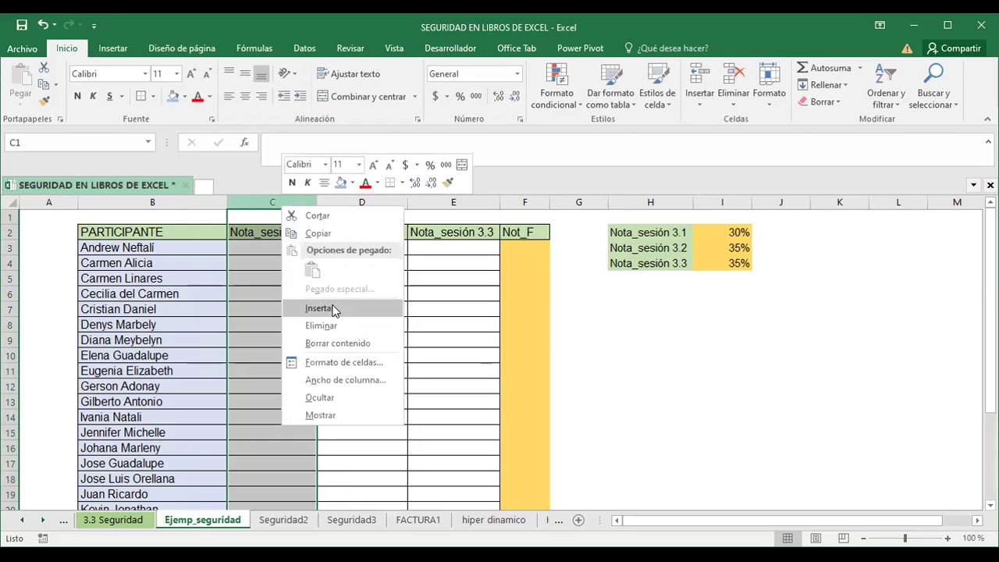
{"action": "left_click", "coordinate": [334, 310]}
{"action": "left_click", "coordinate": [642, 337]}
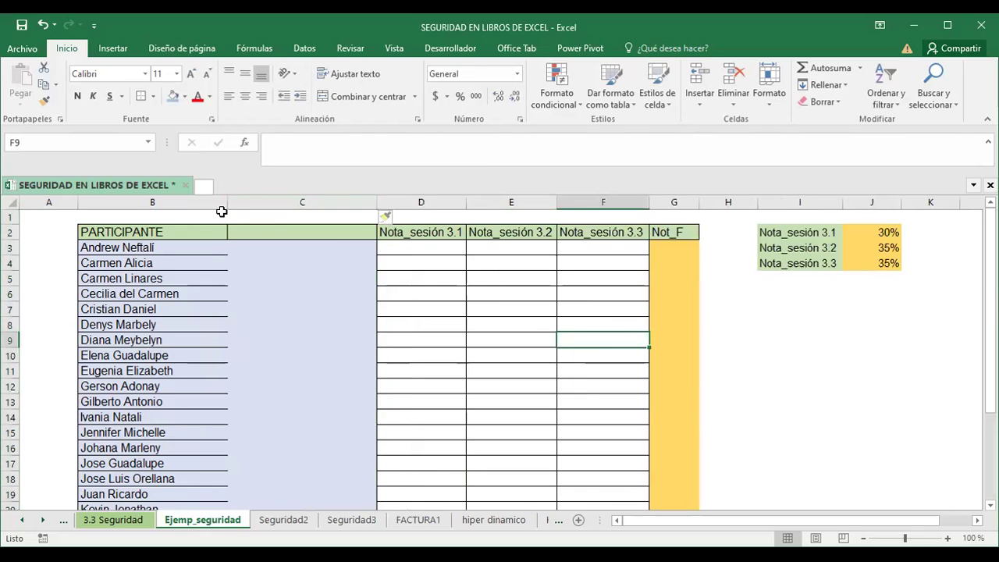
{"action": "left_click", "coordinate": [43, 24]}
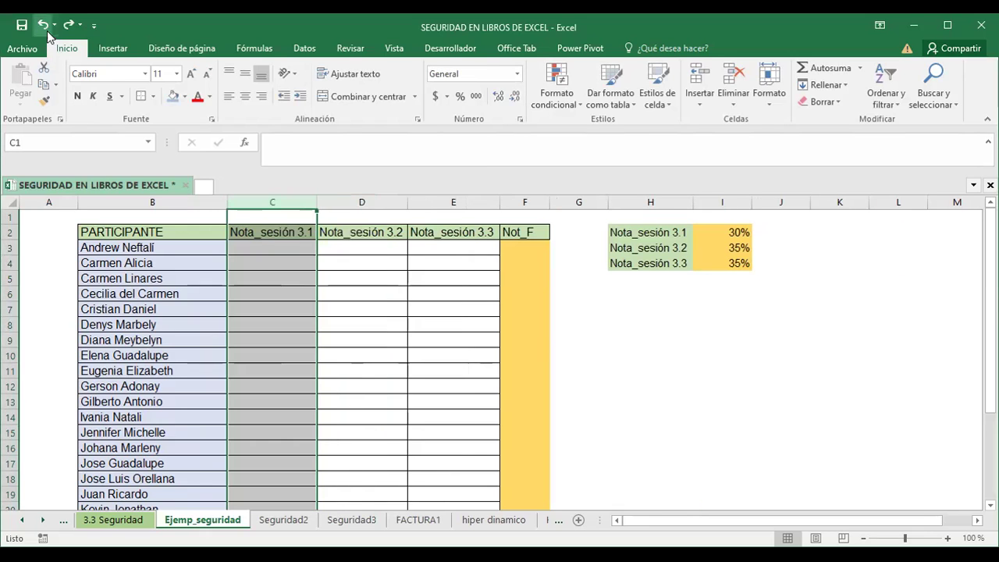
Paste the gold formatting into J2:J4.
{"action": "left_click", "coordinate": [355, 262]}
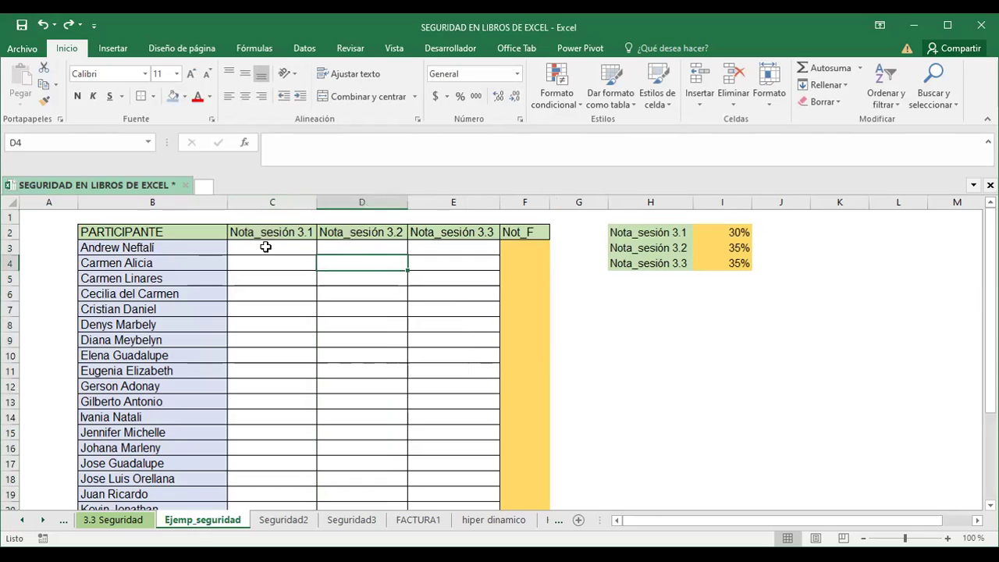
{"action": "left_click", "coordinate": [784, 202]}
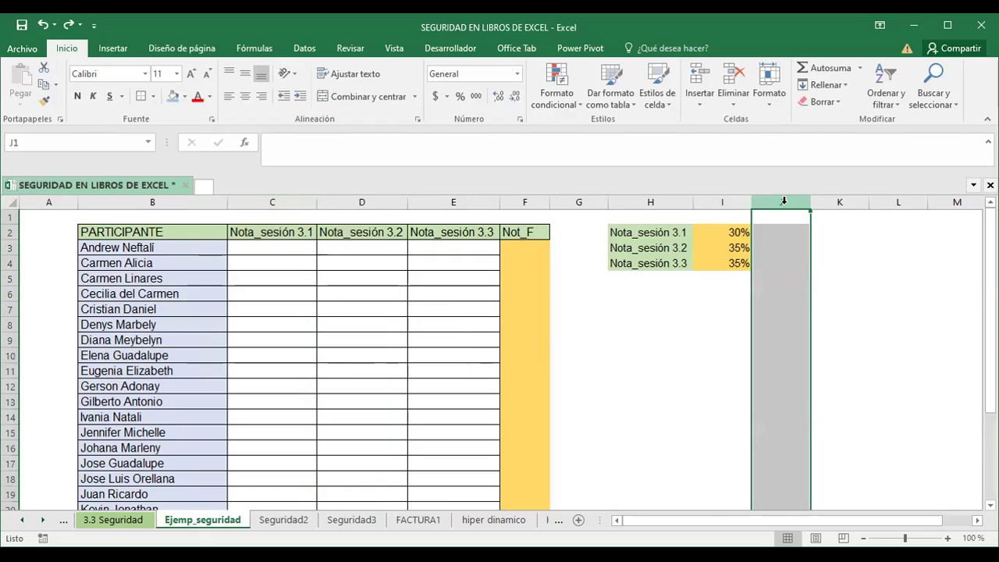
{"action": "key", "text": "ctrl+v"}
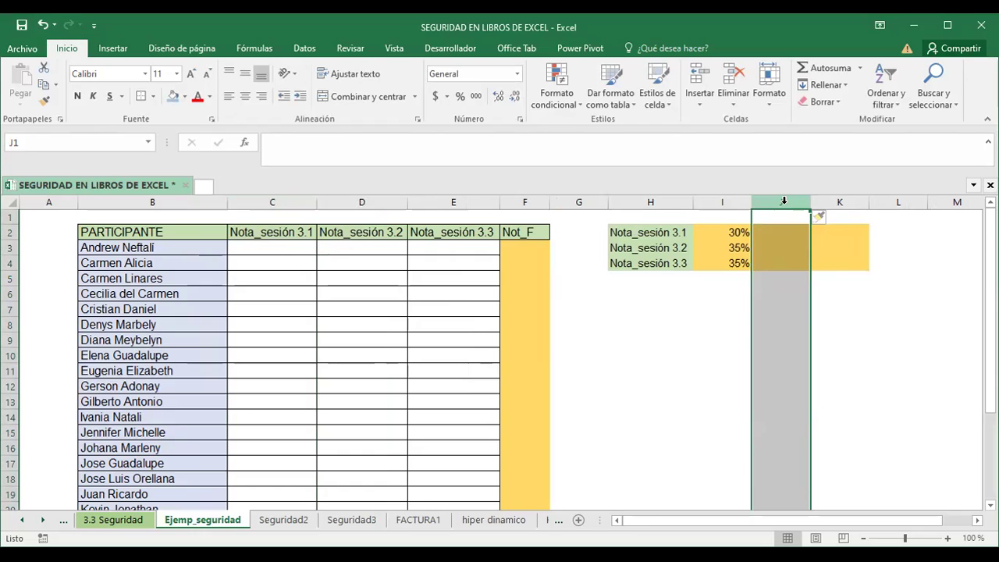
Insert a blank column before column I, then undo the insertion.
{"action": "left_click", "coordinate": [851, 279]}
{"action": "left_click", "coordinate": [784, 201]}
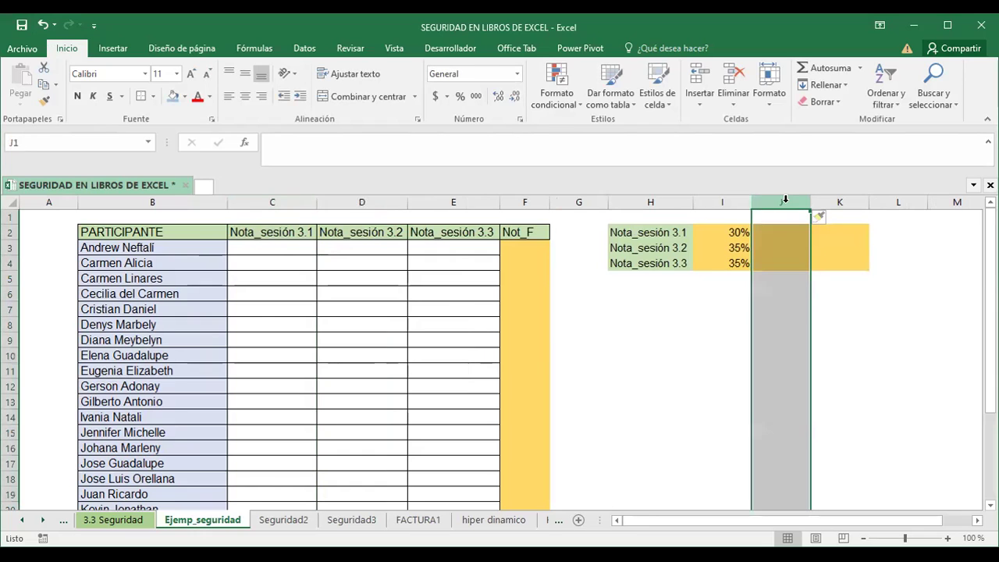
{"action": "left_click", "coordinate": [733, 202]}
{"action": "left_click", "coordinate": [780, 201]}
{"action": "left_click", "coordinate": [828, 201]}
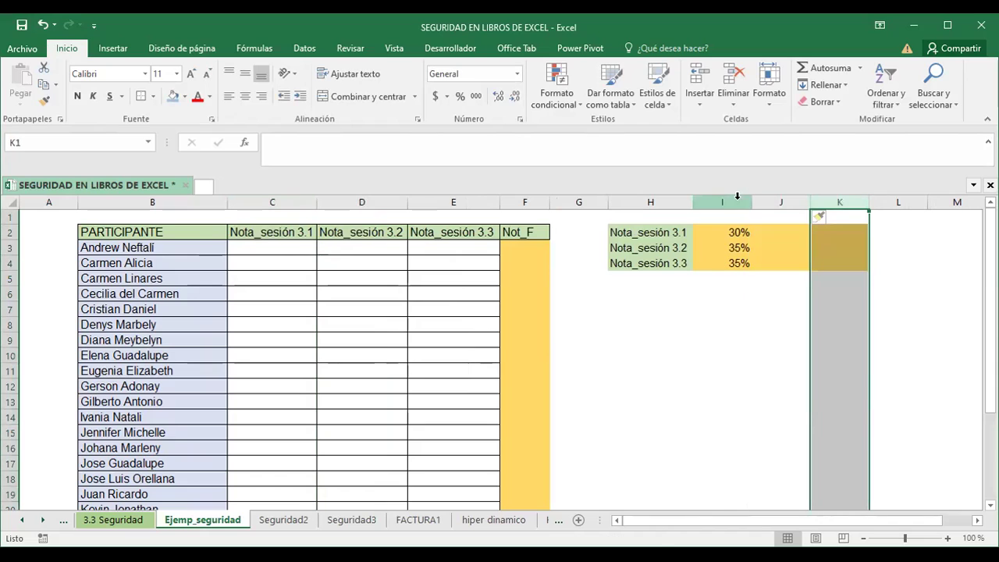
{"action": "left_click", "coordinate": [780, 201]}
{"action": "right_click", "coordinate": [726, 203]}
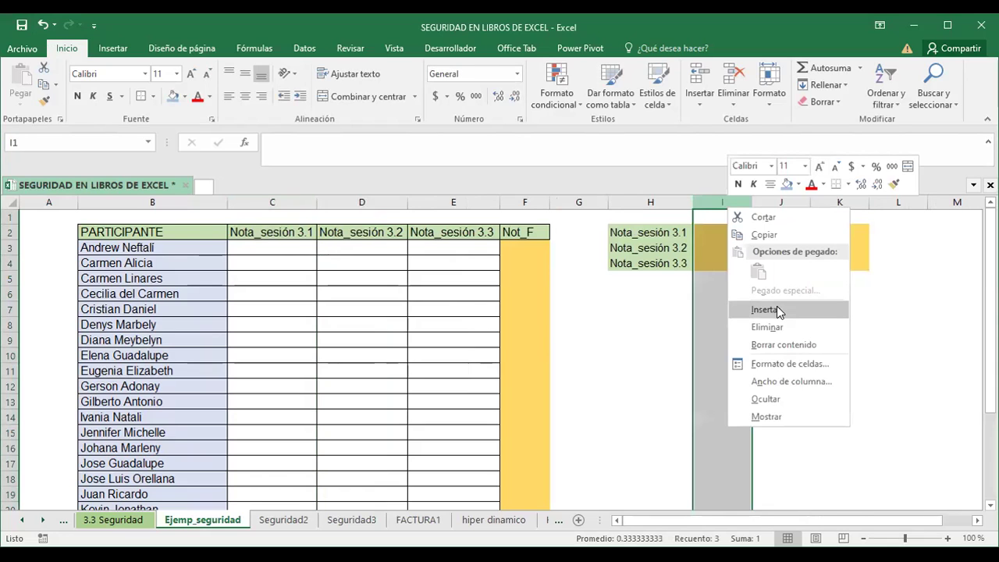
{"action": "left_click", "coordinate": [778, 307]}
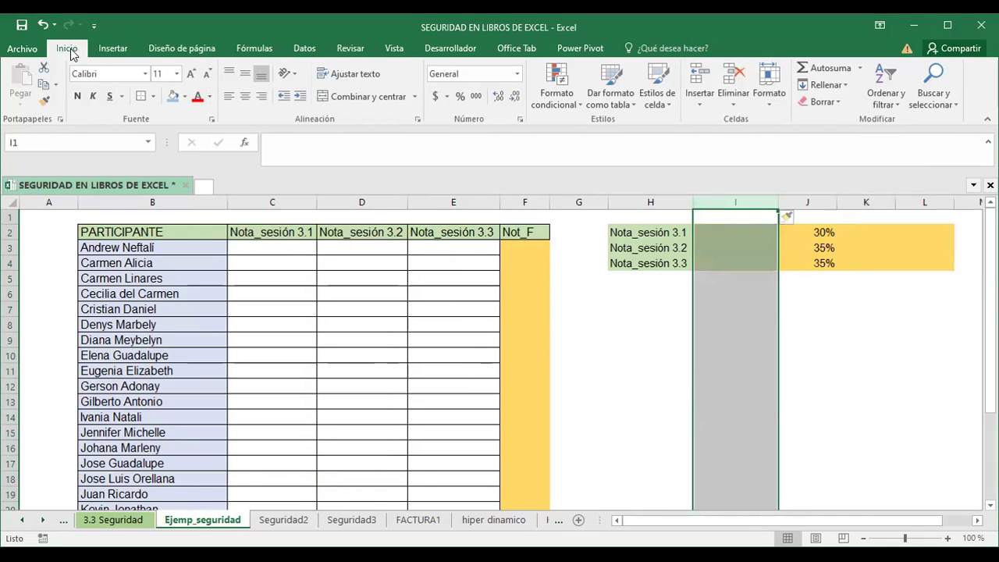
{"action": "left_click", "coordinate": [40, 22]}
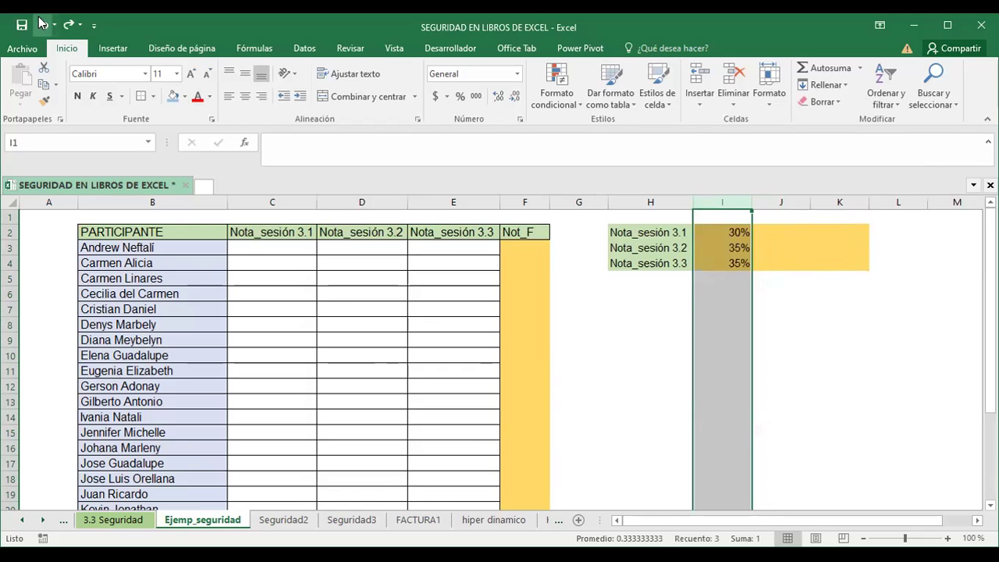
Insert a blank column before C with Ctrl++, then undo it and the extra gold fill in K.
{"action": "left_click", "coordinate": [658, 306]}
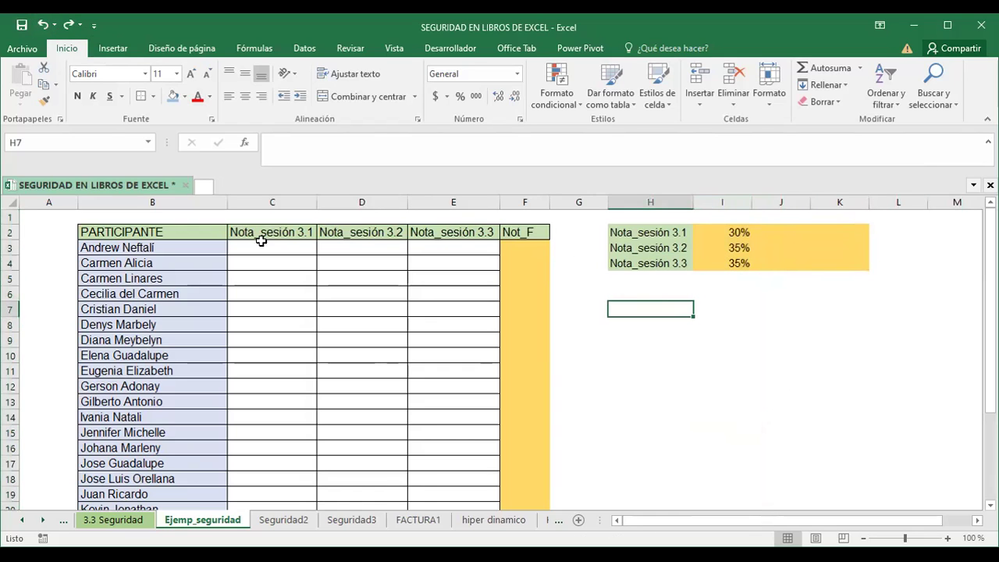
{"action": "left_click", "coordinate": [268, 201]}
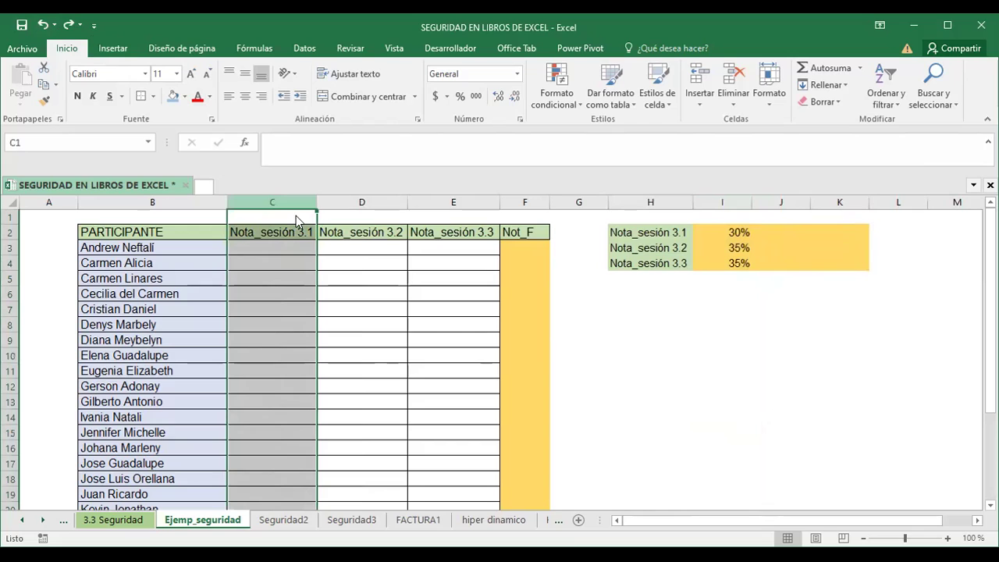
{"action": "key", "text": "ctrl+plus"}
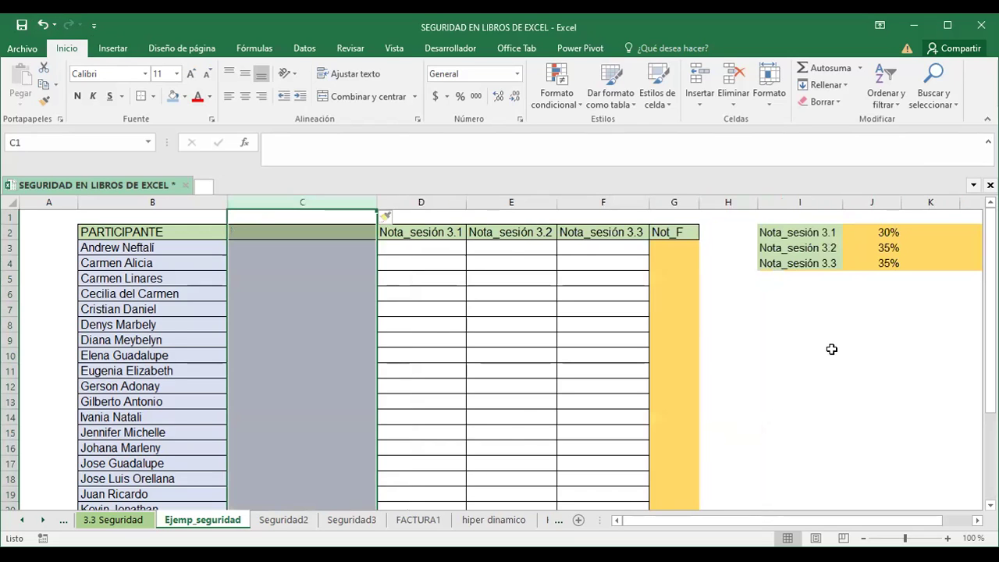
{"action": "left_click", "coordinate": [831, 349]}
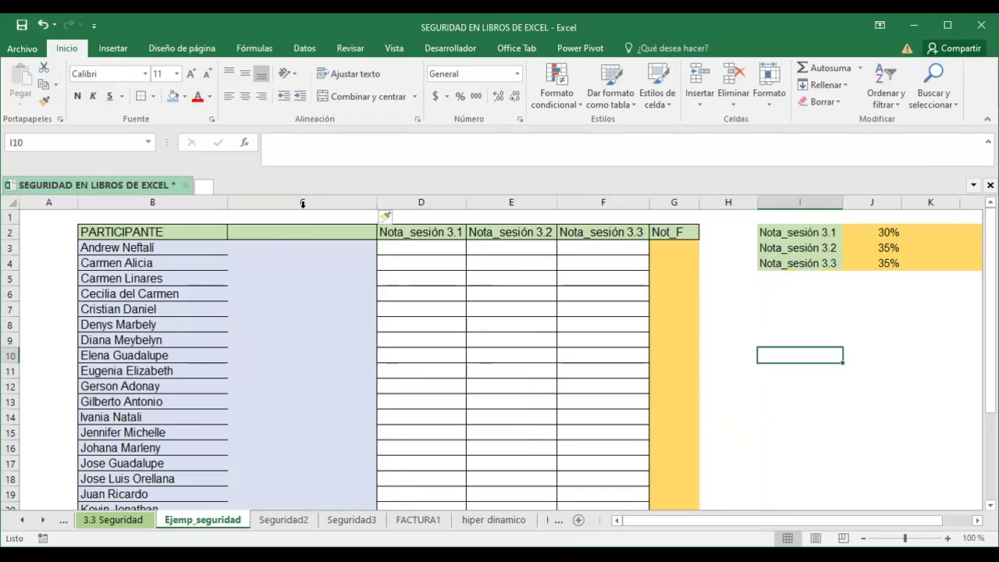
{"action": "left_click", "coordinate": [41, 25]}
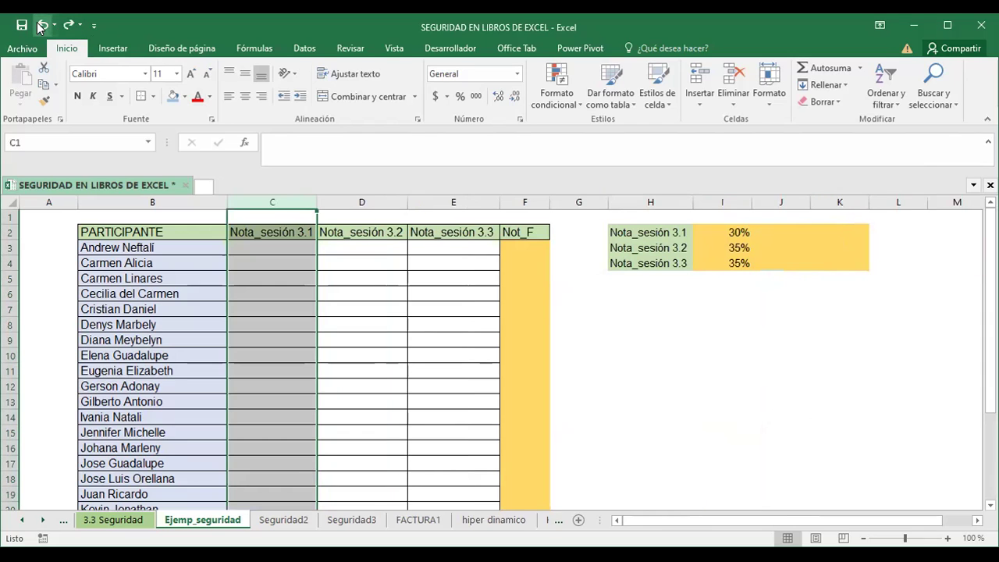
{"action": "left_click", "coordinate": [41, 25]}
{"action": "left_click", "coordinate": [273, 273]}
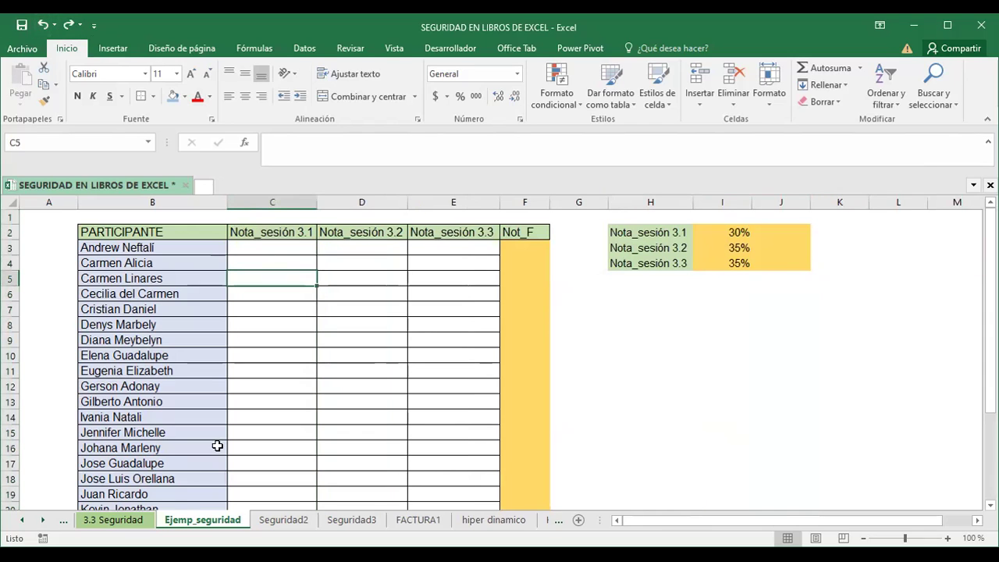
{"action": "right_click", "coordinate": [206, 512]}
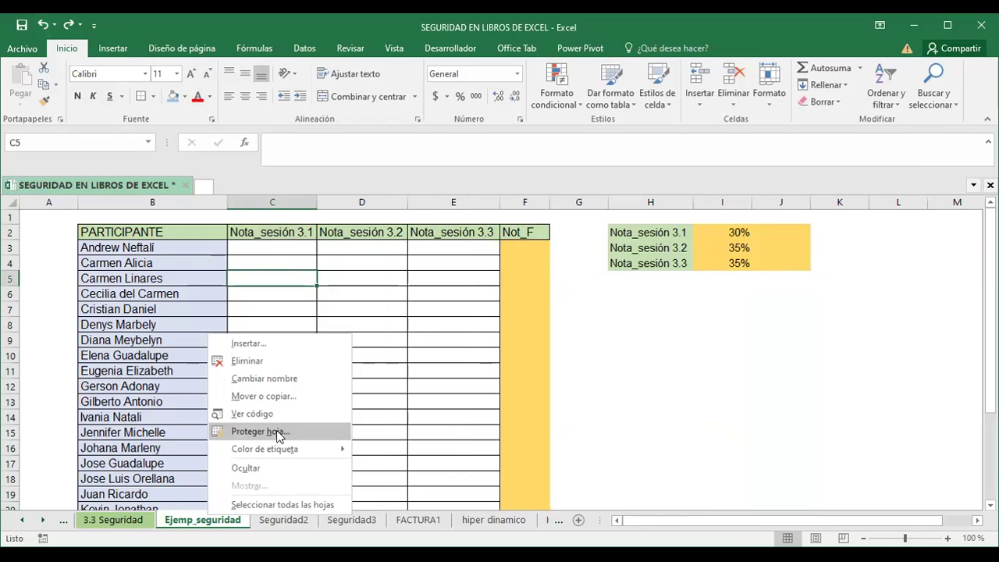
{"action": "left_click", "coordinate": [280, 434]}
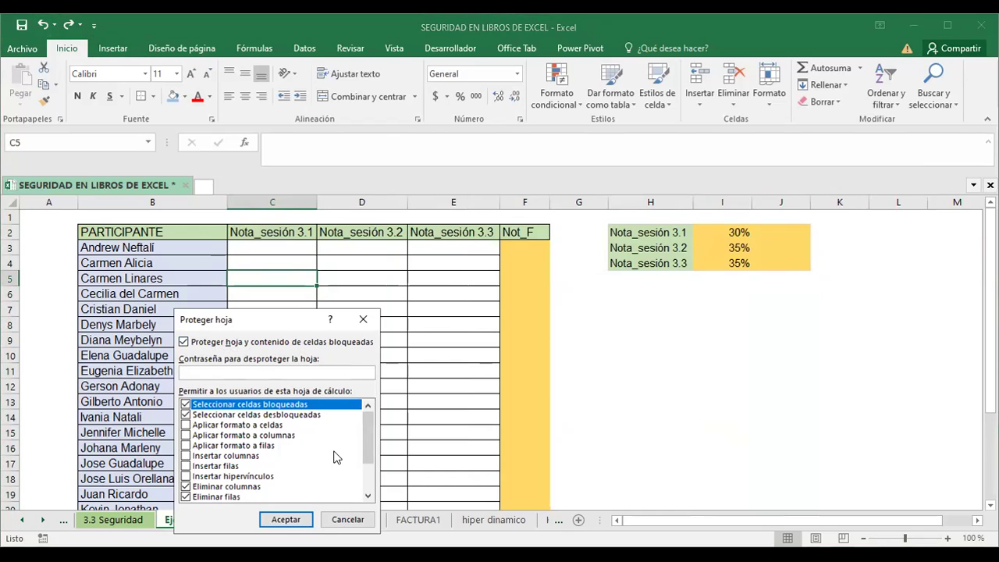
{"action": "left_click", "coordinate": [185, 466]}
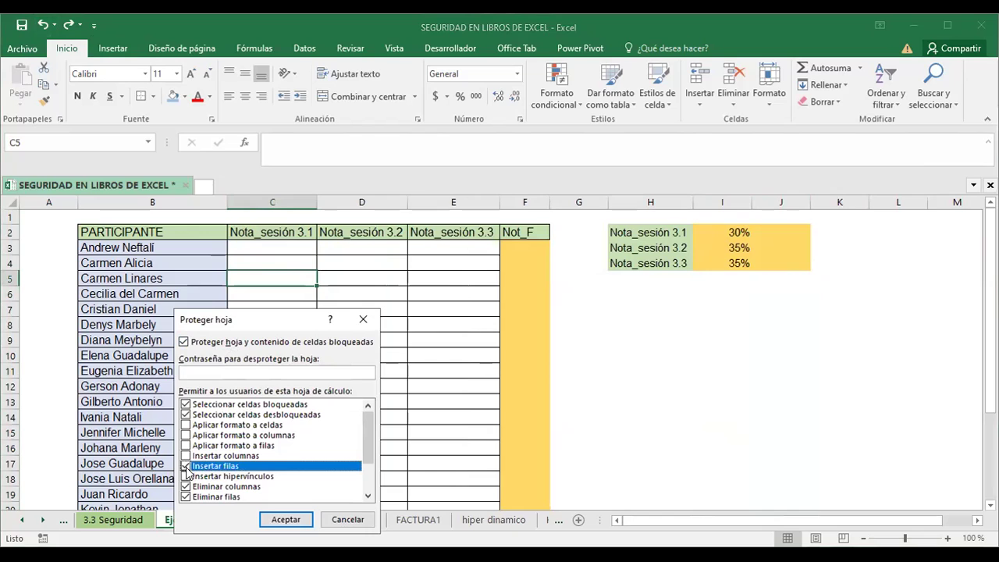
{"action": "left_click", "coordinate": [186, 476]}
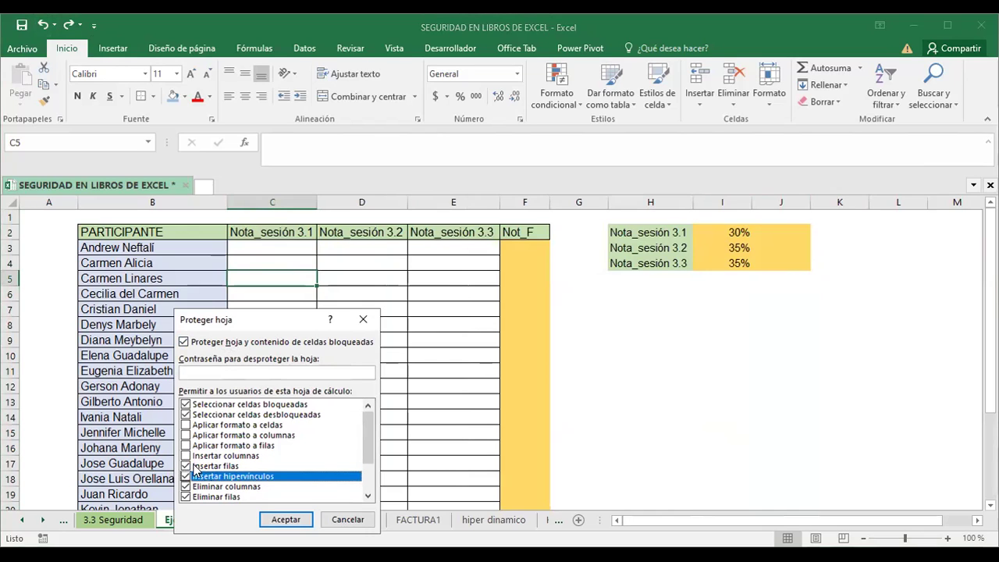
{"action": "left_click", "coordinate": [185, 455]}
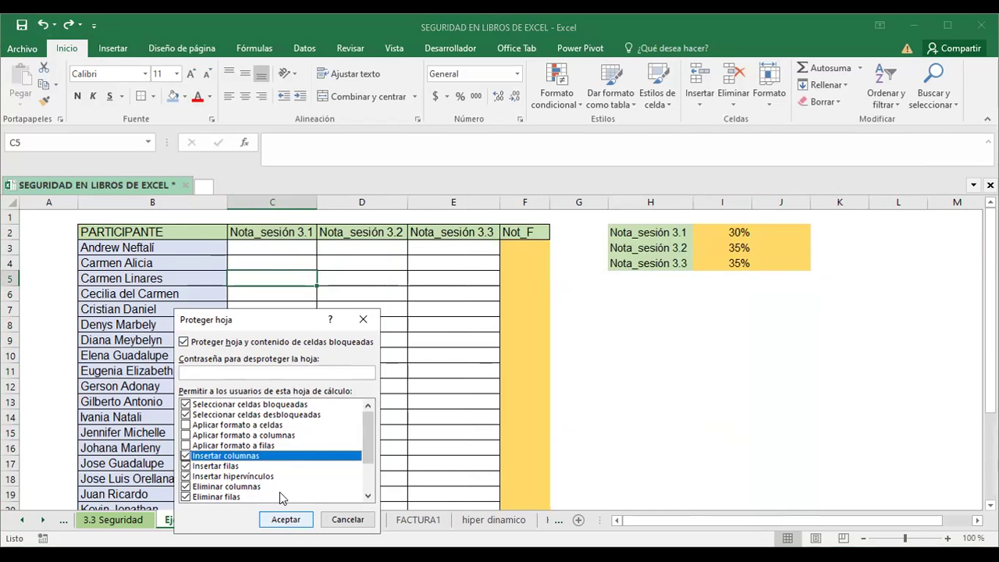
{"action": "left_click", "coordinate": [213, 370]}
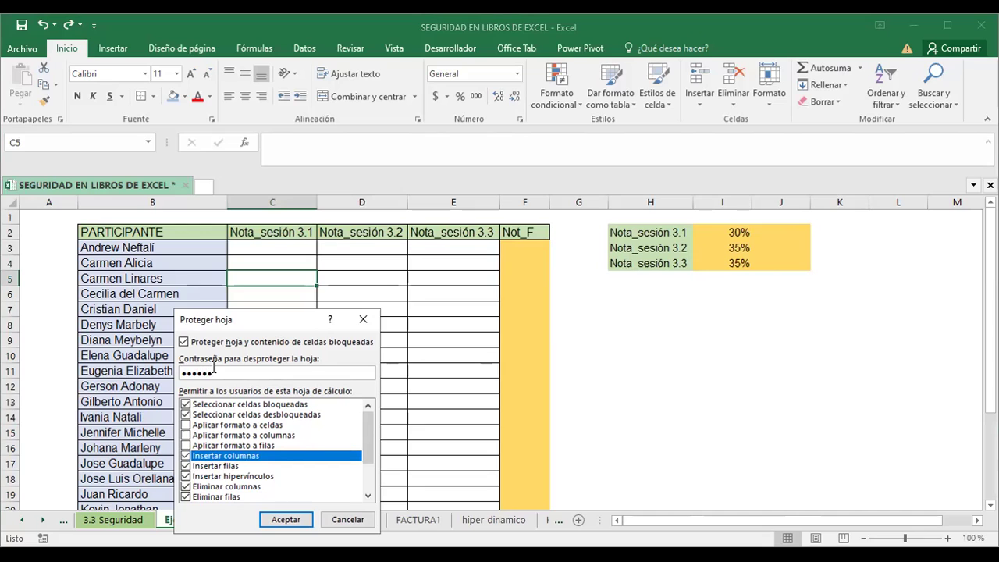
{"action": "key", "text": "Return"}
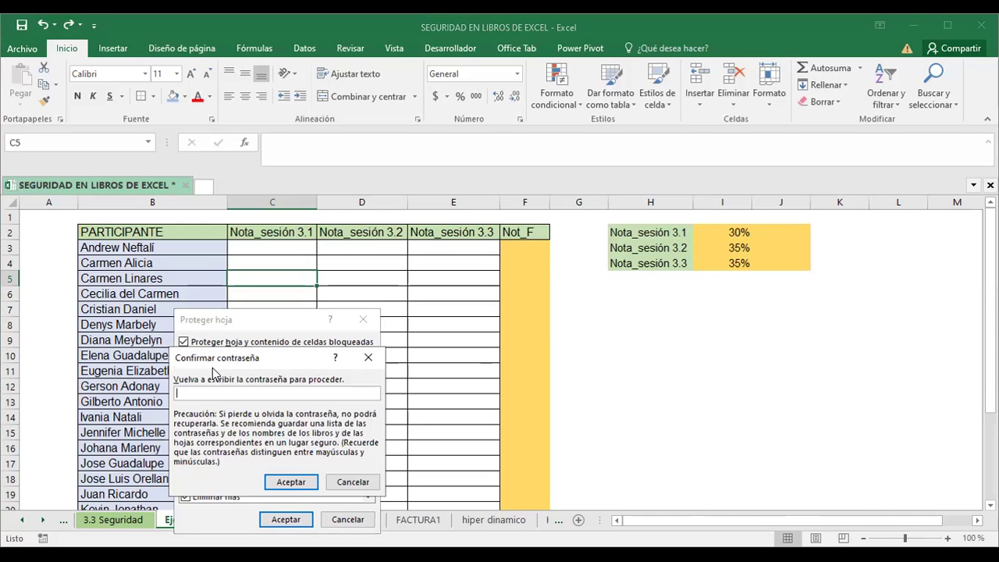
{"action": "key", "text": "BackSpace"}
{"action": "key", "text": "BackSpace"}
{"action": "key", "text": "BackSpace"}
{"action": "type", "text": "1"}
{"action": "key", "text": "Return"}
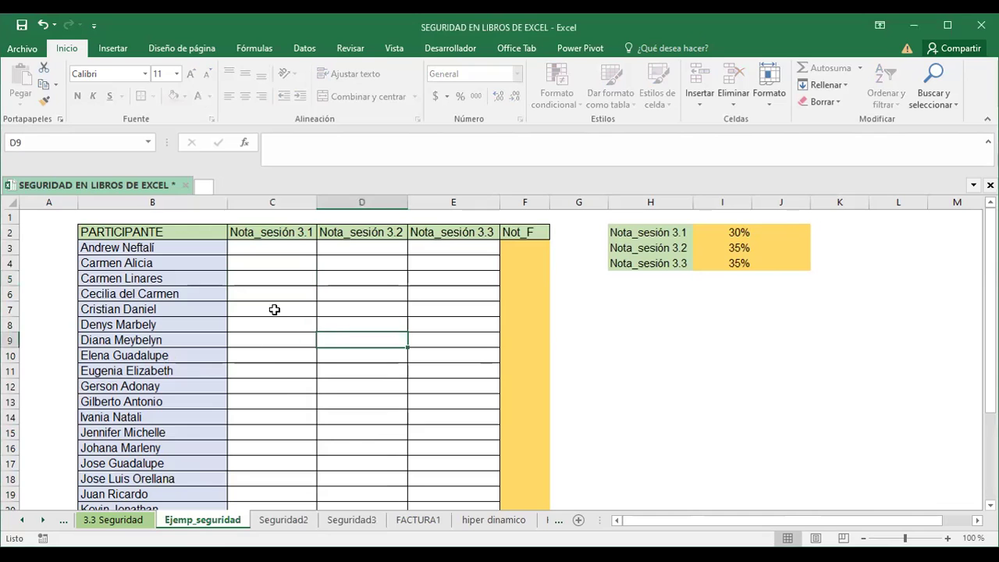
Insert two blank columns before column C on the protected sheet, then undo both.
{"action": "left_click", "coordinate": [286, 203]}
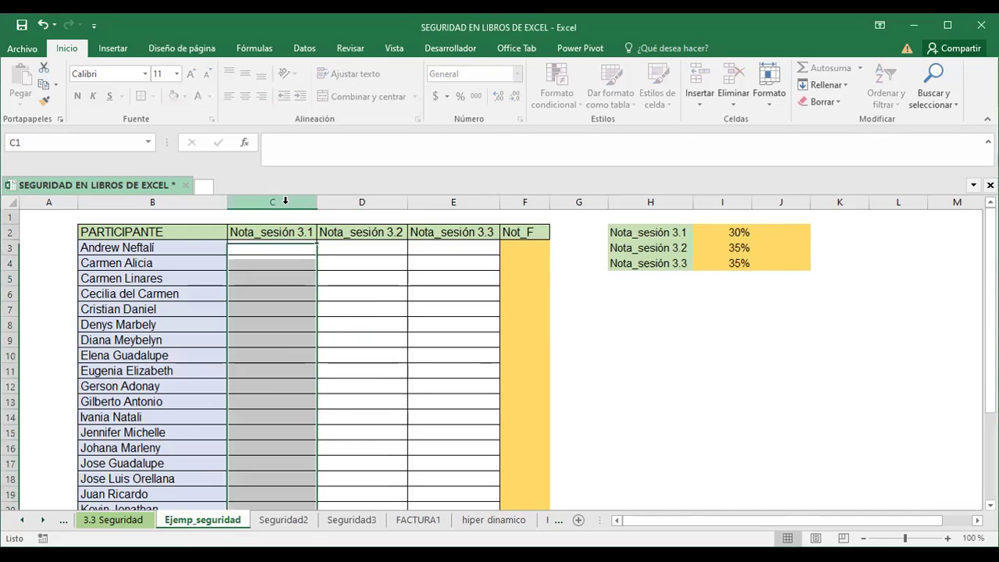
{"action": "right_click", "coordinate": [288, 204]}
{"action": "left_click", "coordinate": [322, 306]}
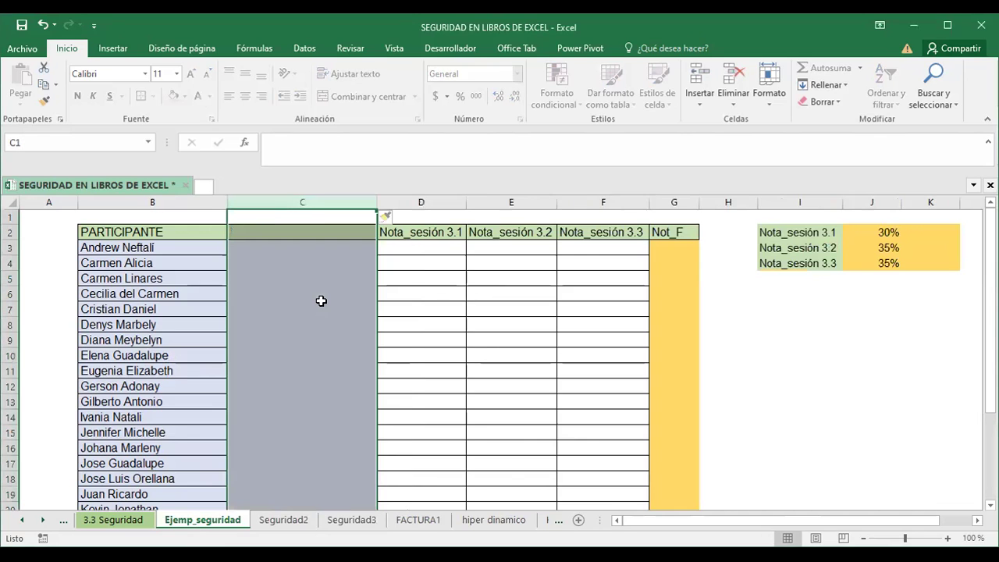
{"action": "right_click", "coordinate": [306, 212]}
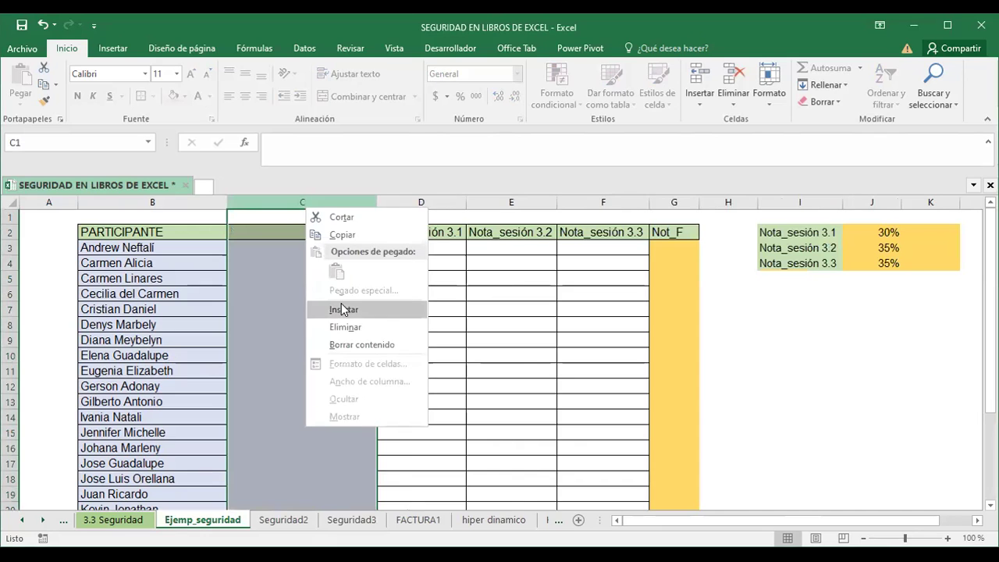
{"action": "left_click", "coordinate": [338, 309]}
{"action": "left_click", "coordinate": [472, 308]}
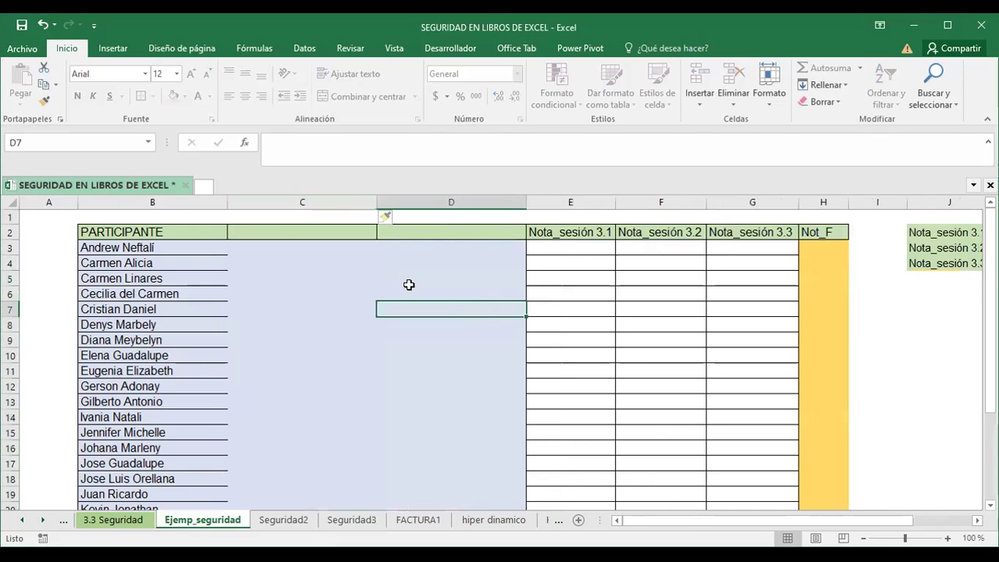
{"action": "left_click", "coordinate": [43, 25]}
{"action": "left_click", "coordinate": [43, 25]}
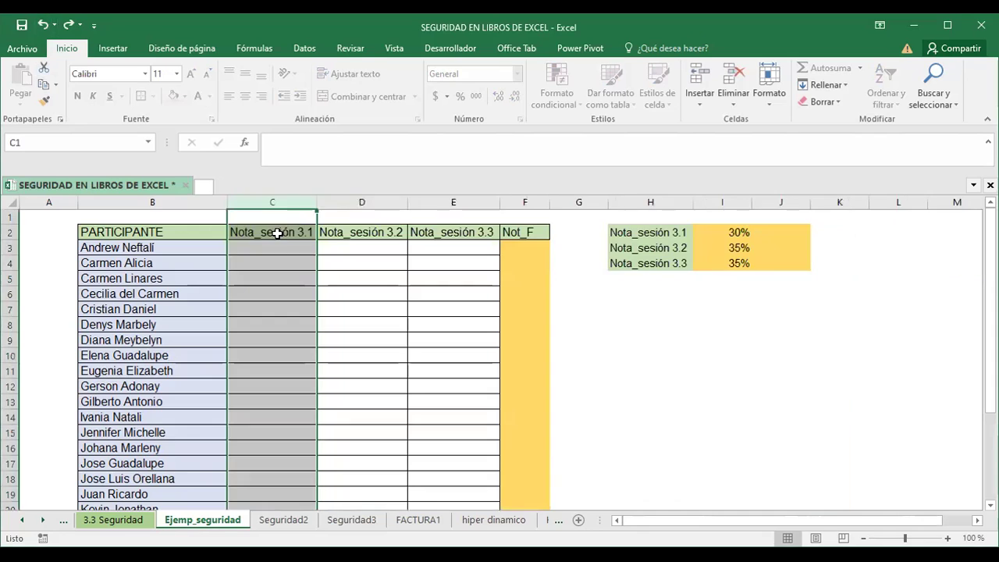
{"action": "left_click", "coordinate": [279, 232]}
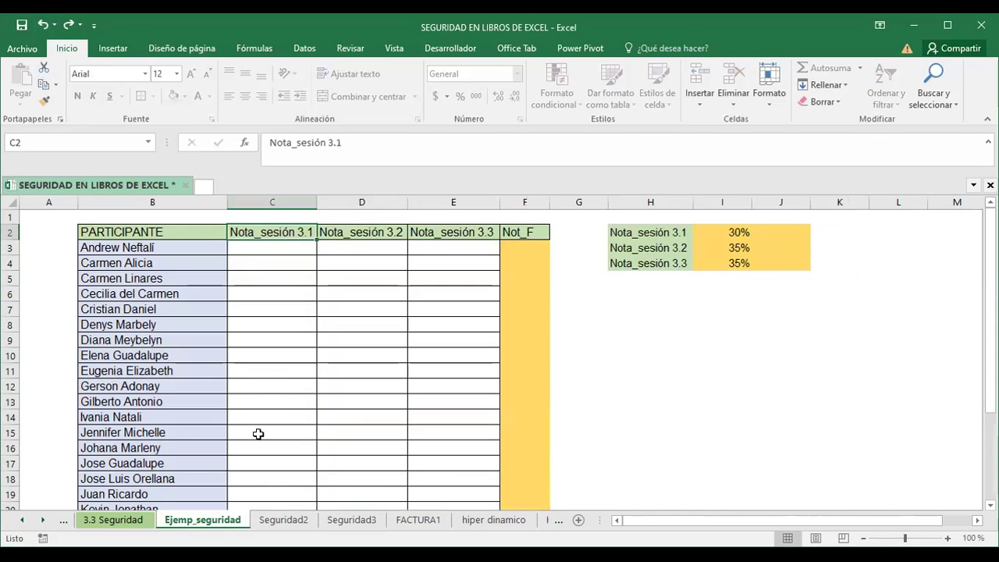
Unprotect the Ejemp_seguridad sheet by entering its password.
{"action": "right_click", "coordinate": [219, 521]}
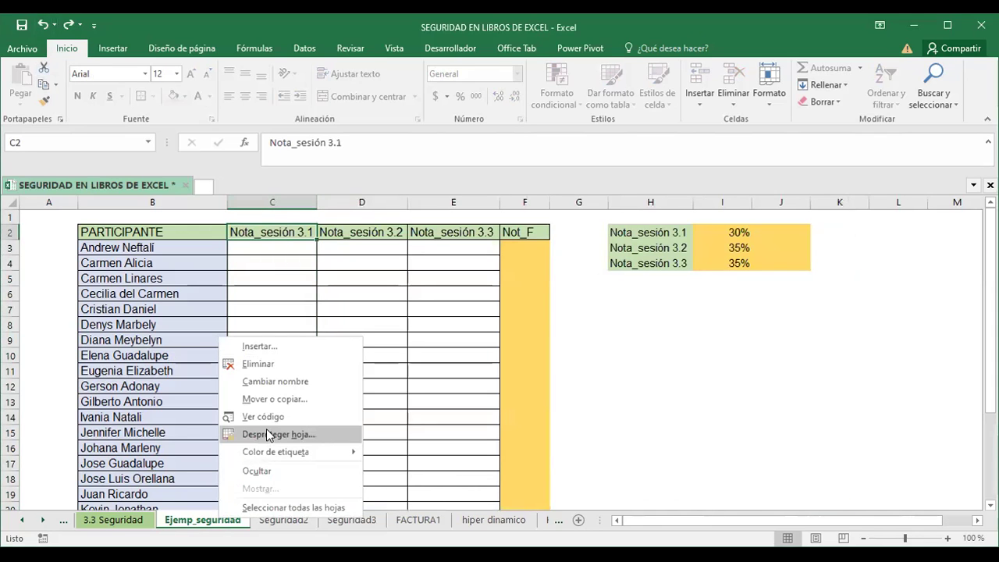
{"action": "left_click", "coordinate": [266, 433]}
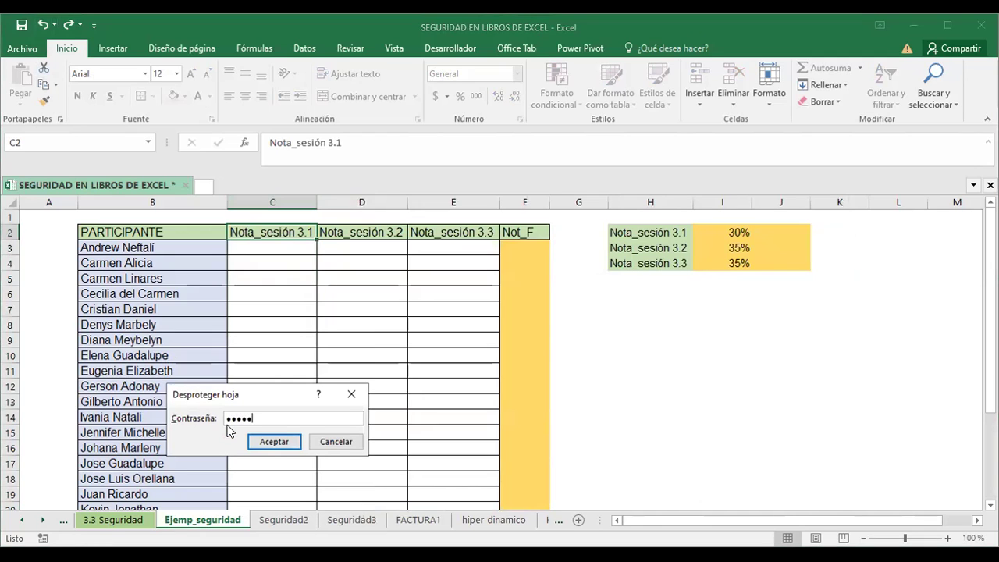
{"action": "key", "text": "Return"}
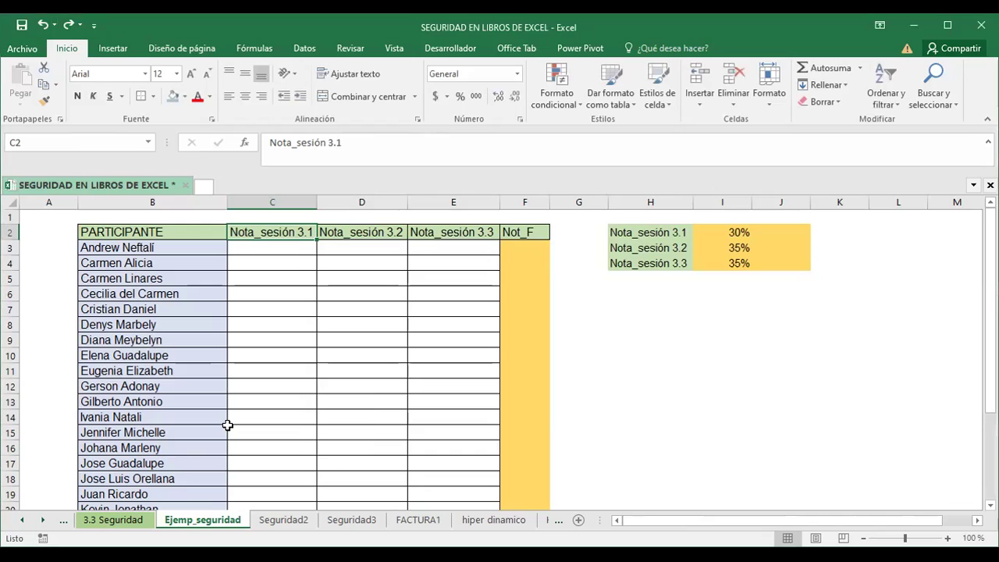
Re-protect Ejemp_seguridad with Insertar columnas and Insertar filas unticked.
{"action": "right_click", "coordinate": [208, 522]}
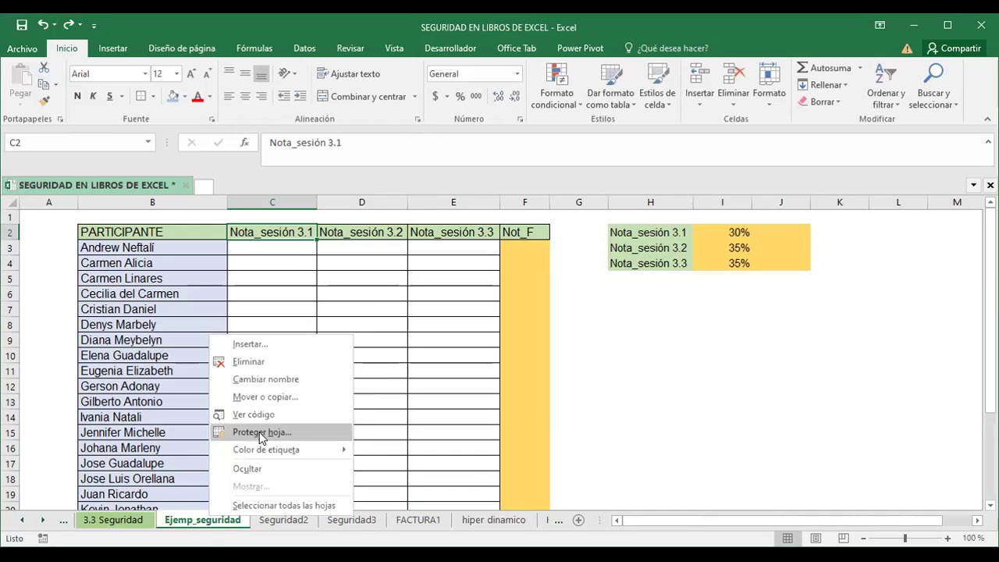
{"action": "left_click", "coordinate": [261, 434]}
{"action": "left_click", "coordinate": [168, 457]}
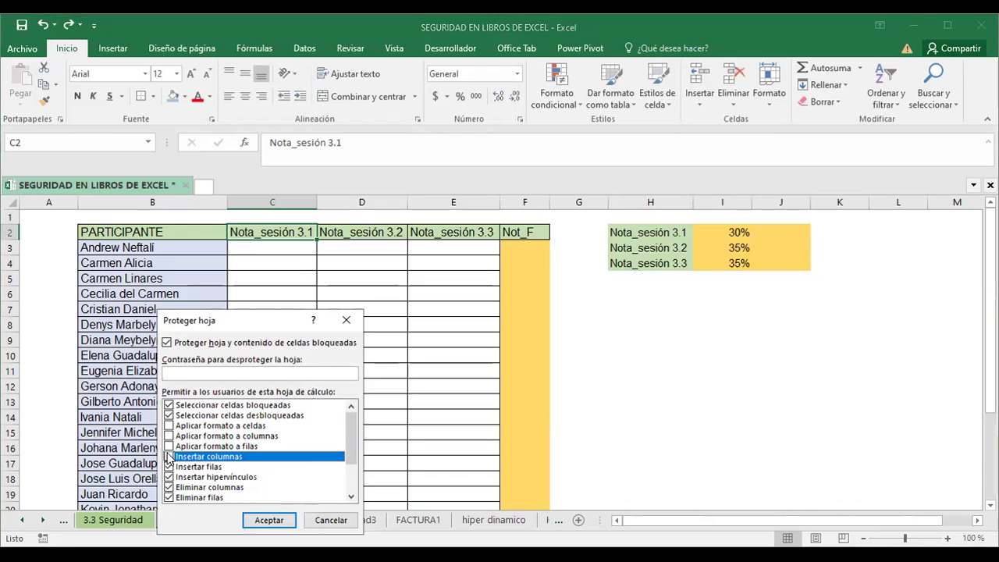
{"action": "left_click", "coordinate": [168, 466]}
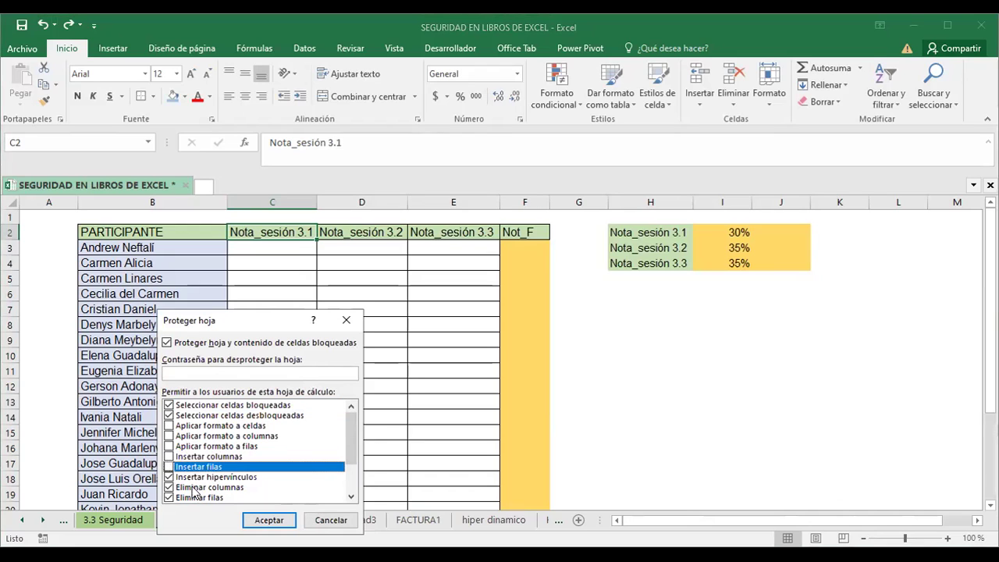
{"action": "left_click", "coordinate": [265, 519]}
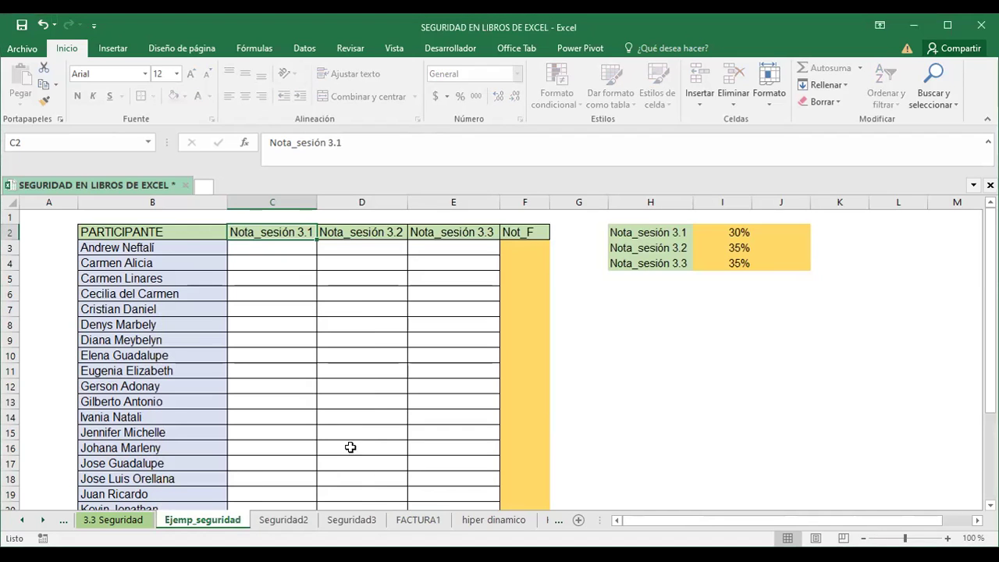
Look at the Seguridad2 sheet, then return to Ejemp_seguridad and bring up its tab options.
{"action": "left_click", "coordinate": [286, 522]}
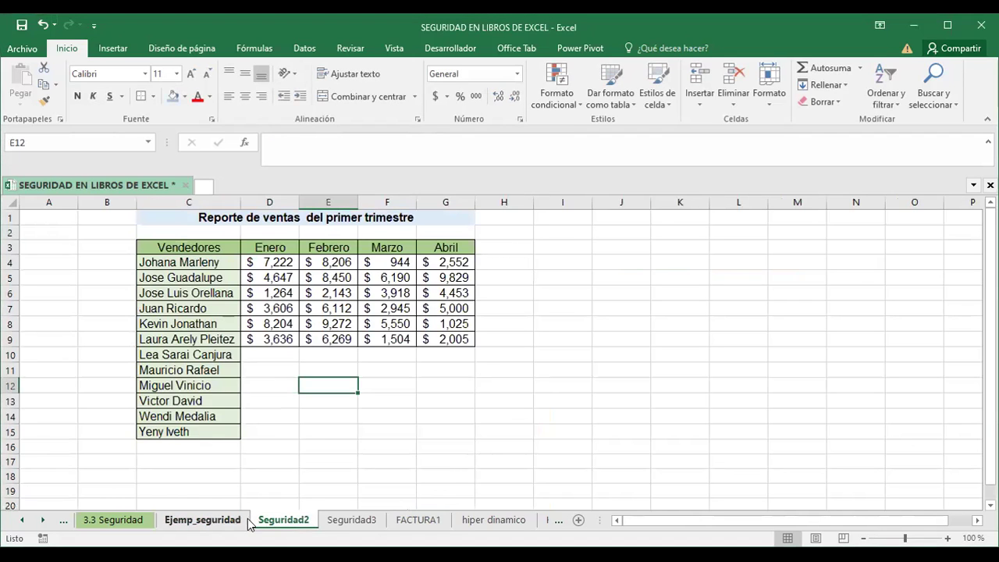
{"action": "left_click", "coordinate": [229, 521]}
{"action": "right_click", "coordinate": [229, 521]}
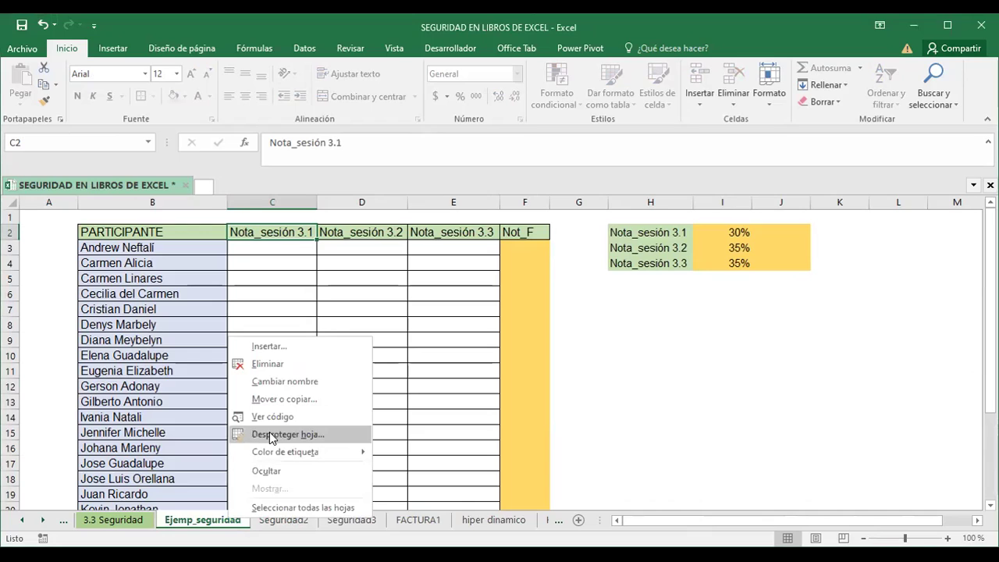
Test the protection by selecting columns C, I and K and cell D5.
{"action": "left_click", "coordinate": [266, 201]}
{"action": "left_click", "coordinate": [265, 201]}
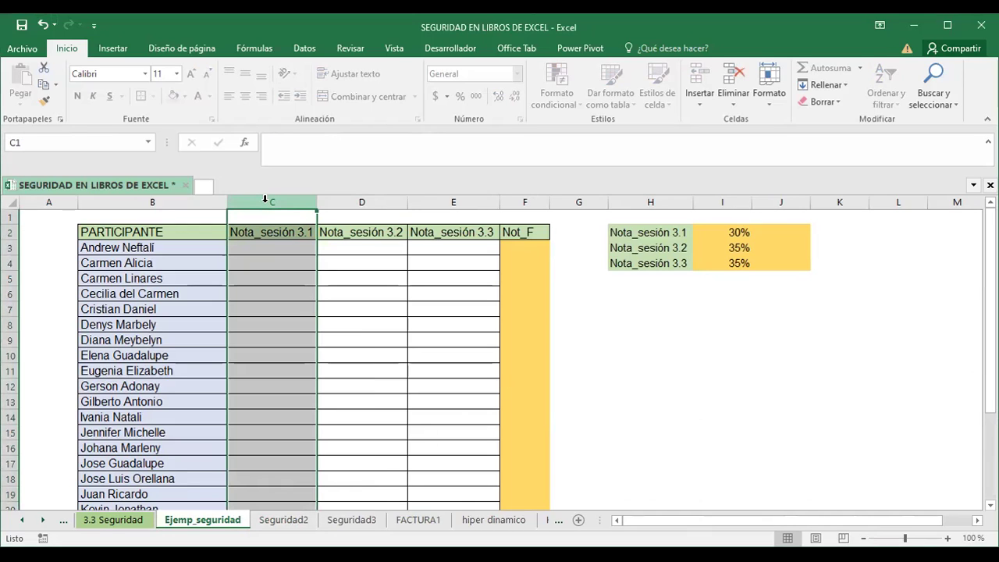
{"action": "left_click", "coordinate": [729, 203]}
{"action": "left_click", "coordinate": [843, 203]}
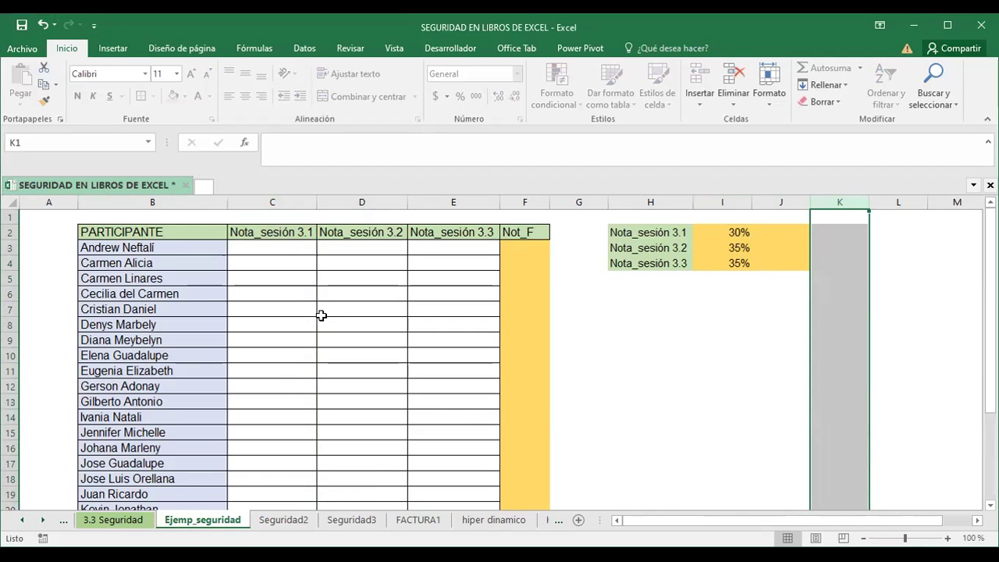
{"action": "left_click", "coordinate": [361, 278]}
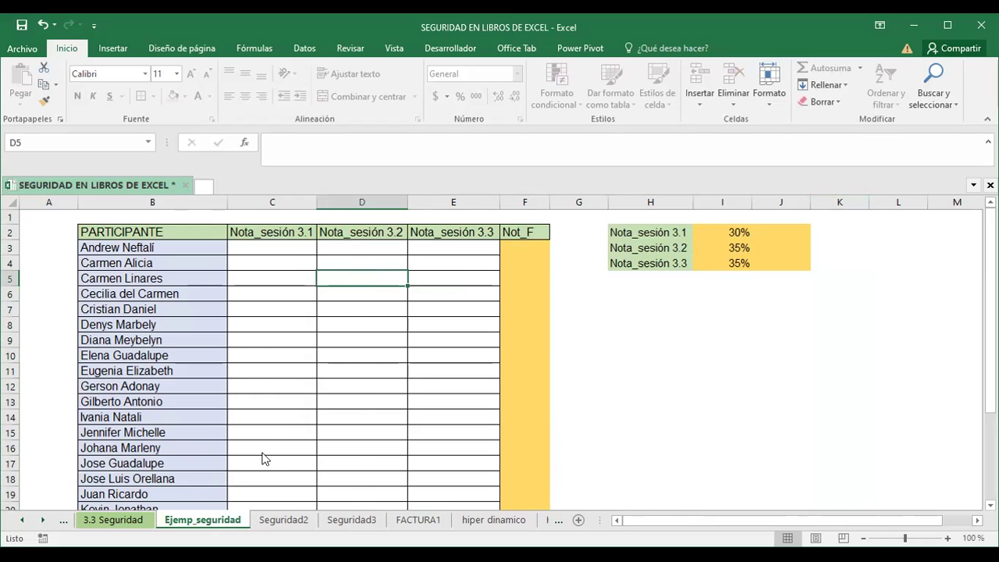
Choose Desproteger hoja on the Ejemp_seguridad tab, then select cell H6.
{"action": "right_click", "coordinate": [210, 520]}
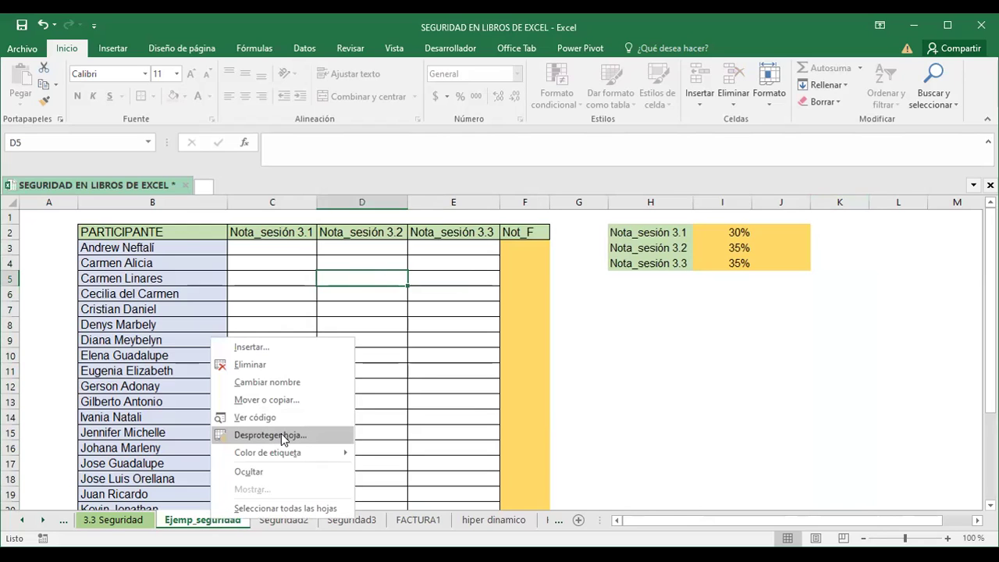
{"action": "left_click", "coordinate": [281, 435]}
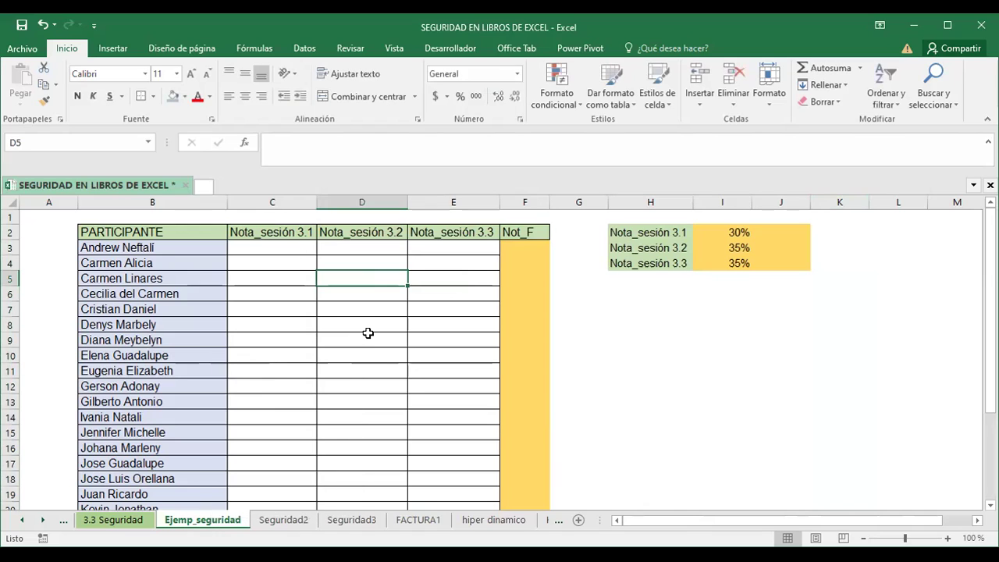
{"action": "left_click", "coordinate": [622, 293]}
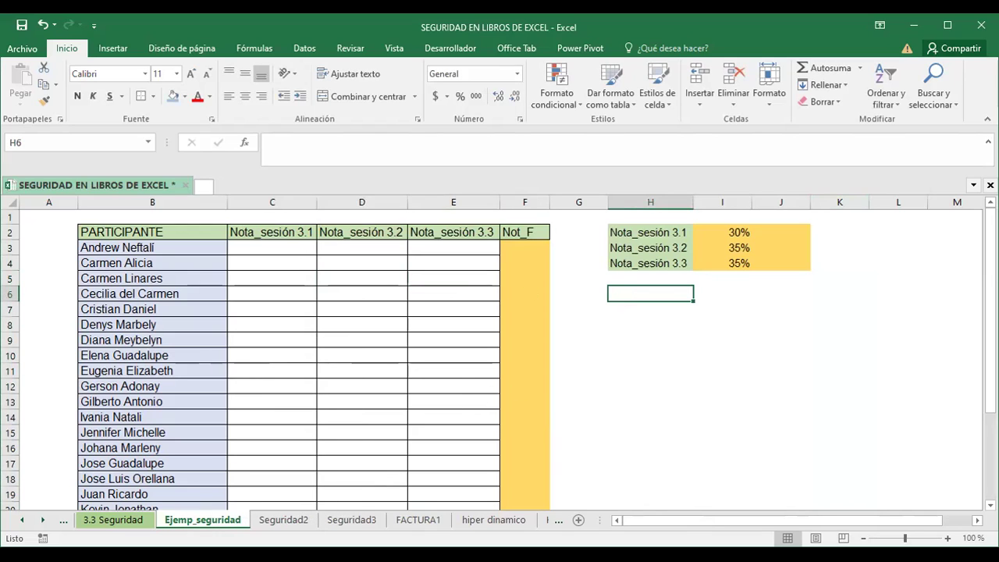
From the Revisar tab, apply Proteger libro to the structure and bring up Compartir libro.
{"action": "right_click", "coordinate": [220, 524]}
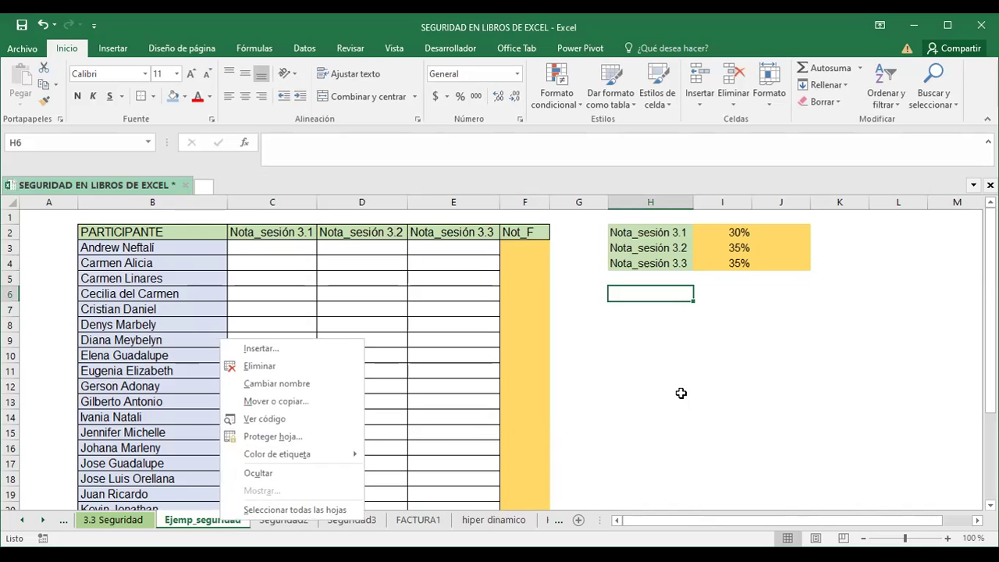
{"action": "left_click", "coordinate": [592, 256]}
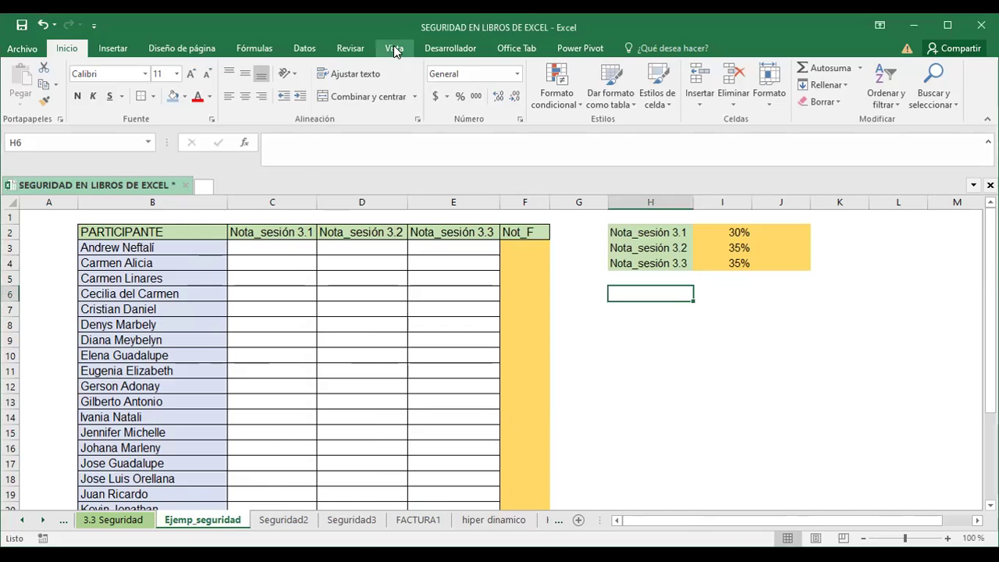
{"action": "left_click", "coordinate": [357, 50]}
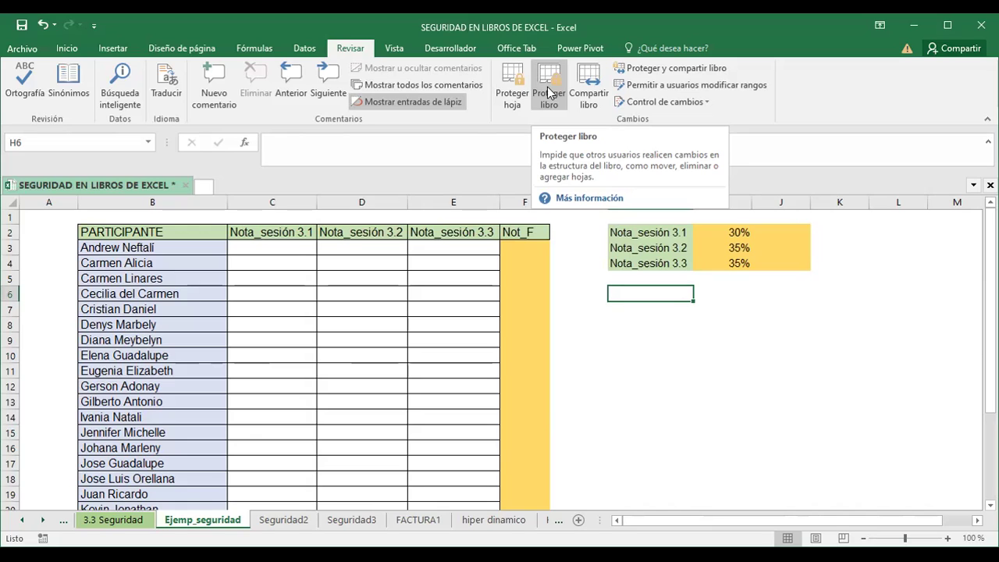
{"action": "left_click", "coordinate": [547, 72]}
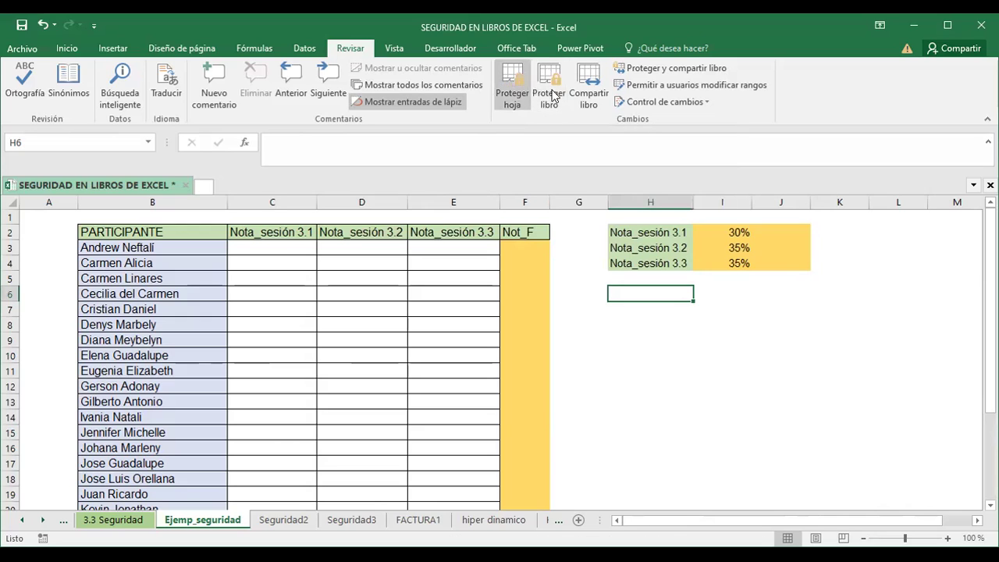
{"action": "left_click", "coordinate": [590, 90]}
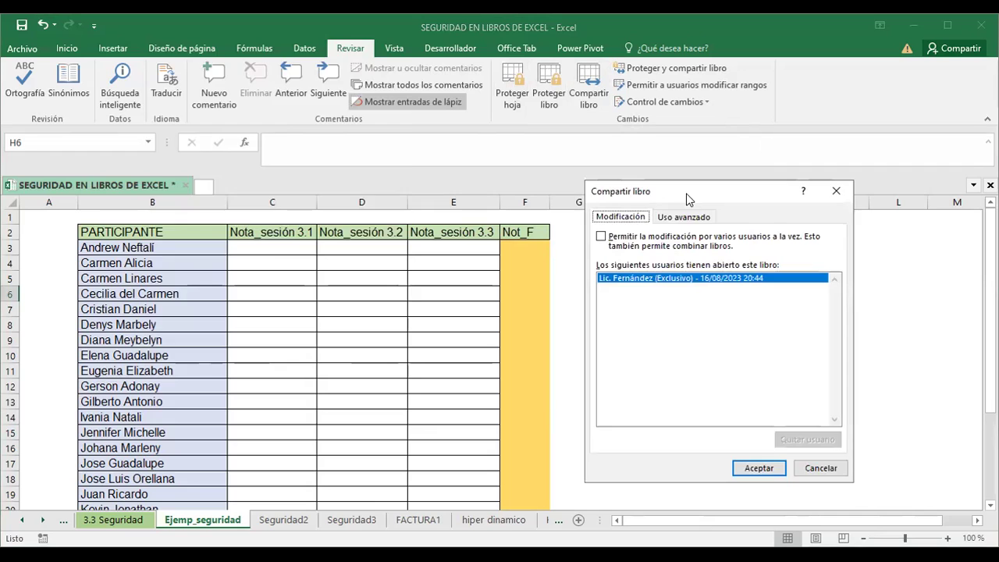
{"action": "left_click_drag", "start_coordinate": [687, 199], "coordinate": [244, 75]}
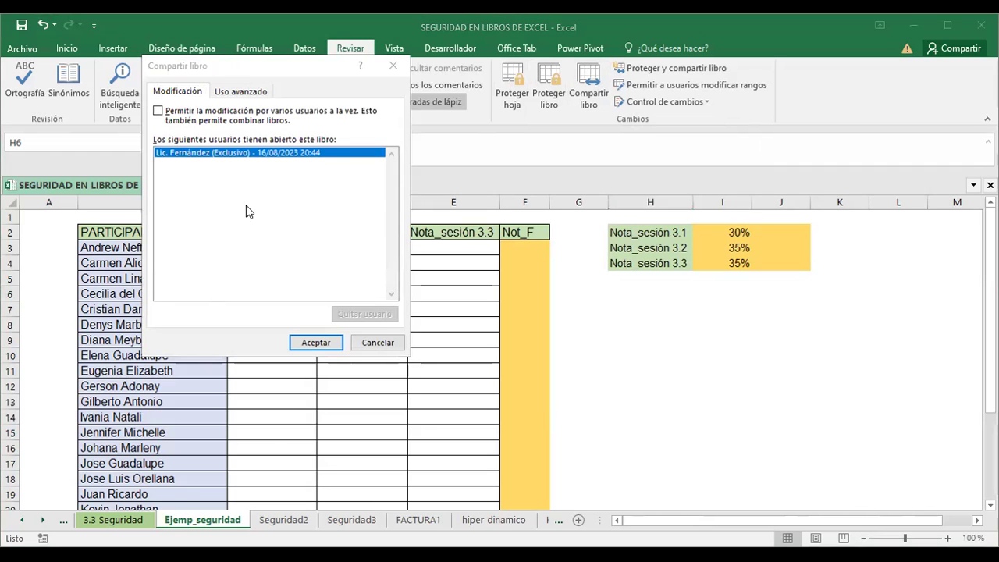
{"action": "left_click", "coordinate": [234, 92]}
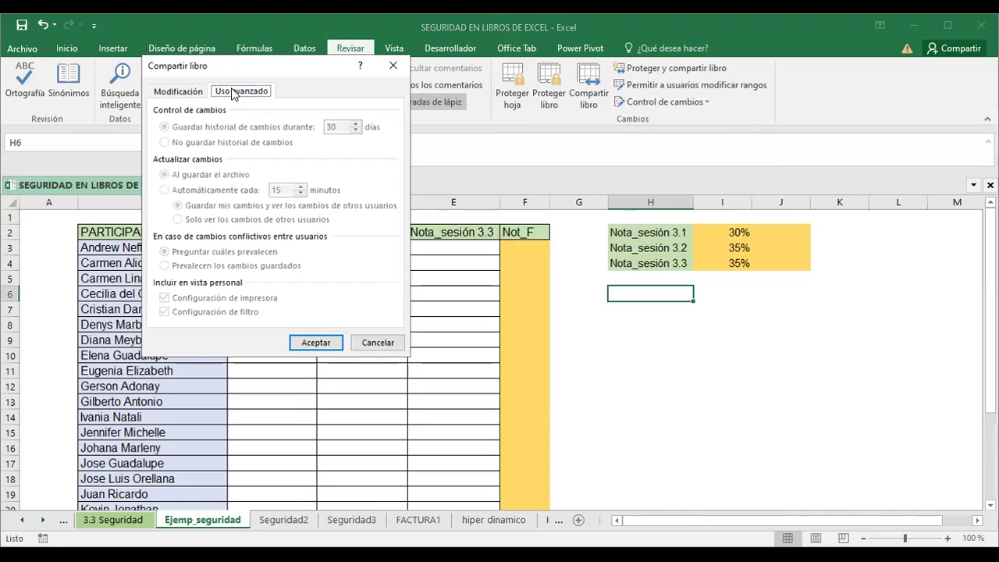
{"action": "left_click", "coordinate": [191, 94]}
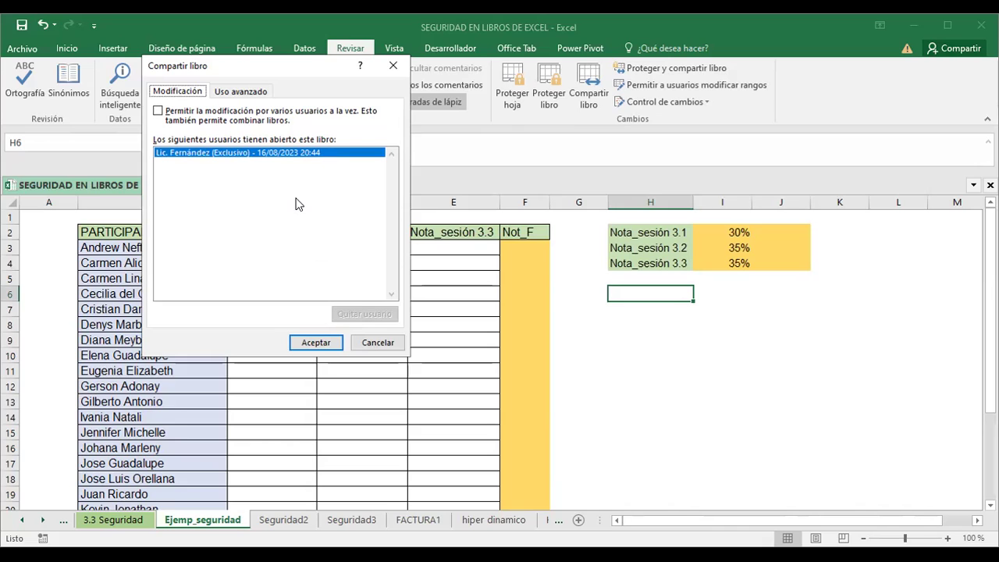
{"action": "left_click", "coordinate": [380, 342]}
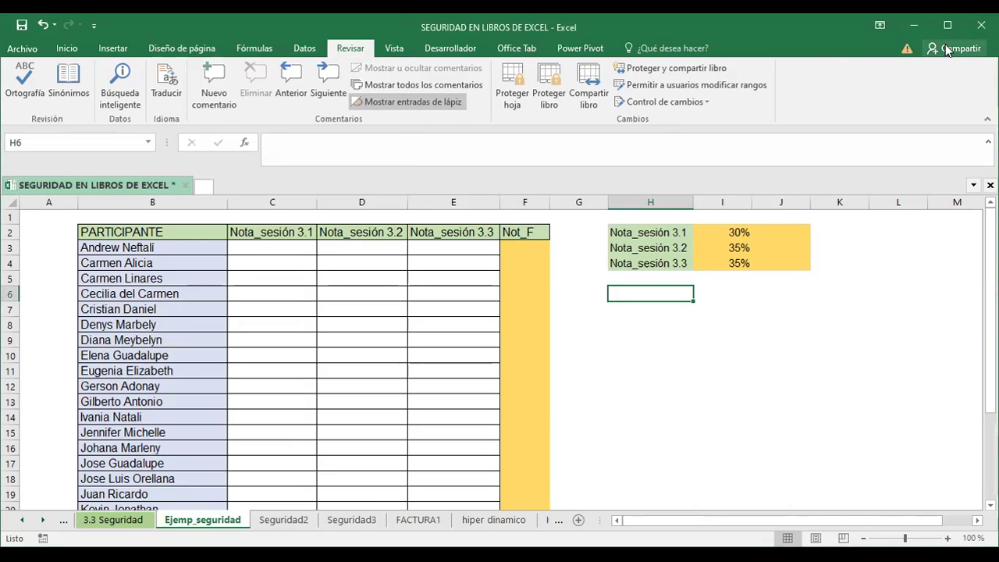
With the Compartir panel showing, enter 'POR FAVOR COMPLETE SU AUTOEVALUACION' in cell C1.
{"action": "left_click", "coordinate": [952, 50]}
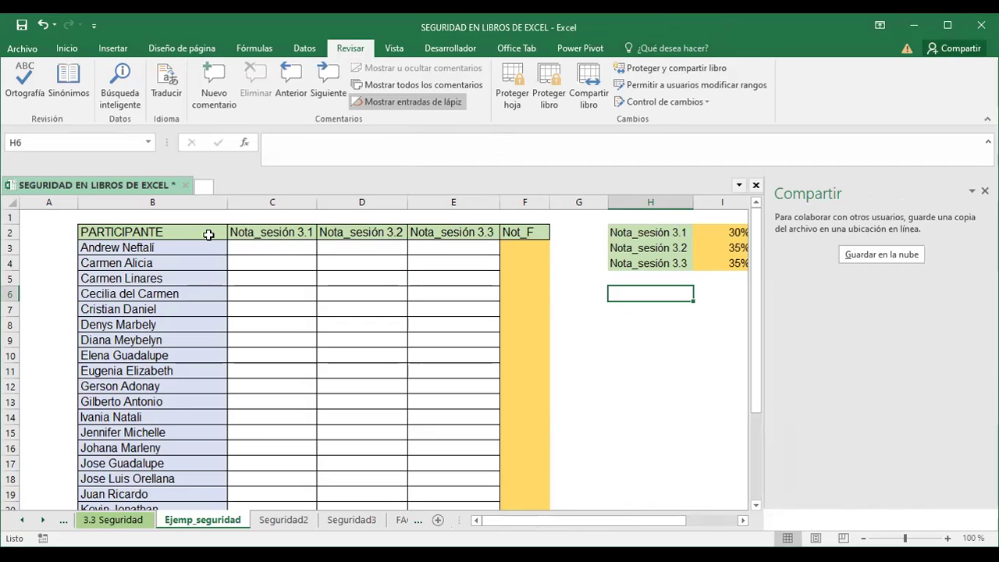
{"action": "left_click", "coordinate": [237, 214]}
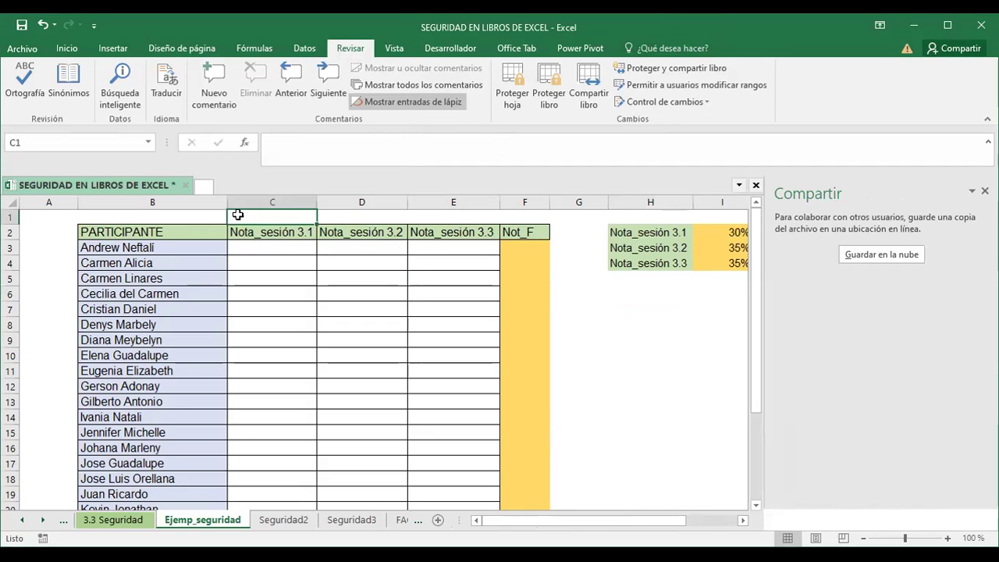
{"action": "type", "text": "POR FAVOR COMPLETE"}
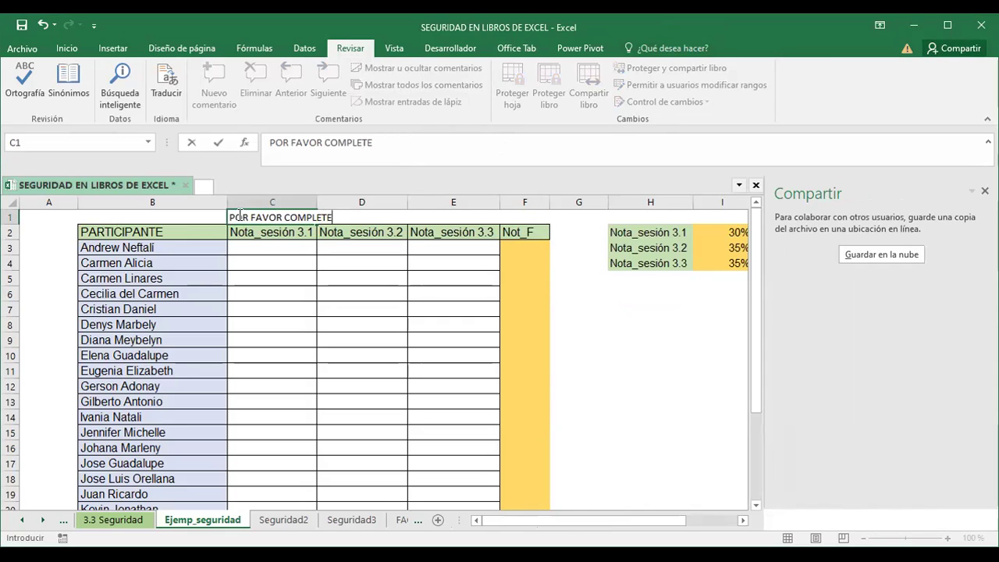
{"action": "type", "text": " SU AUTOEVALUACION"}
{"action": "key", "text": "Return"}
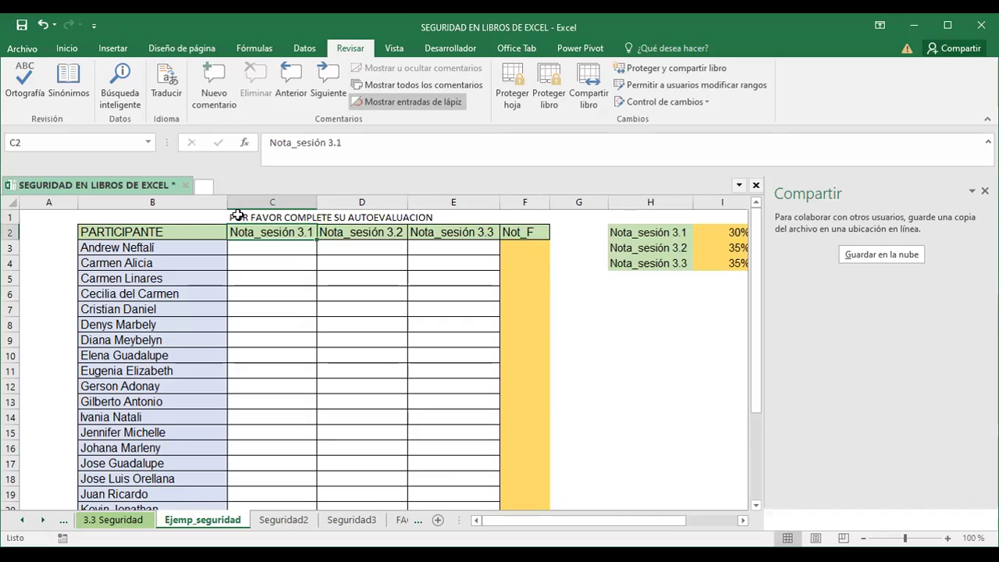
{"action": "left_click", "coordinate": [272, 248]}
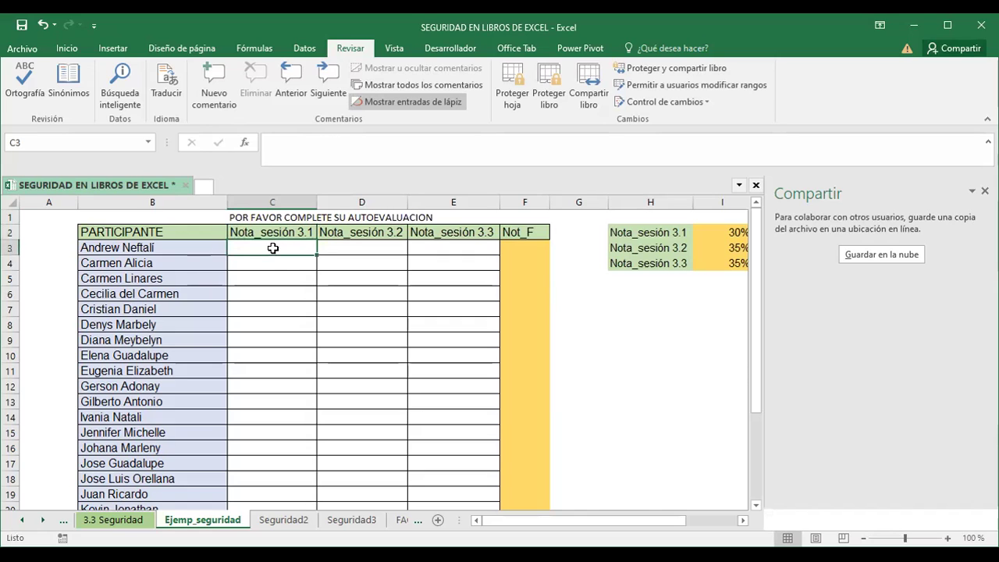
{"action": "type", "text": "1"}
{"action": "key", "text": "Return"}
{"action": "type", "text": "5"}
{"action": "key", "text": "Return"}
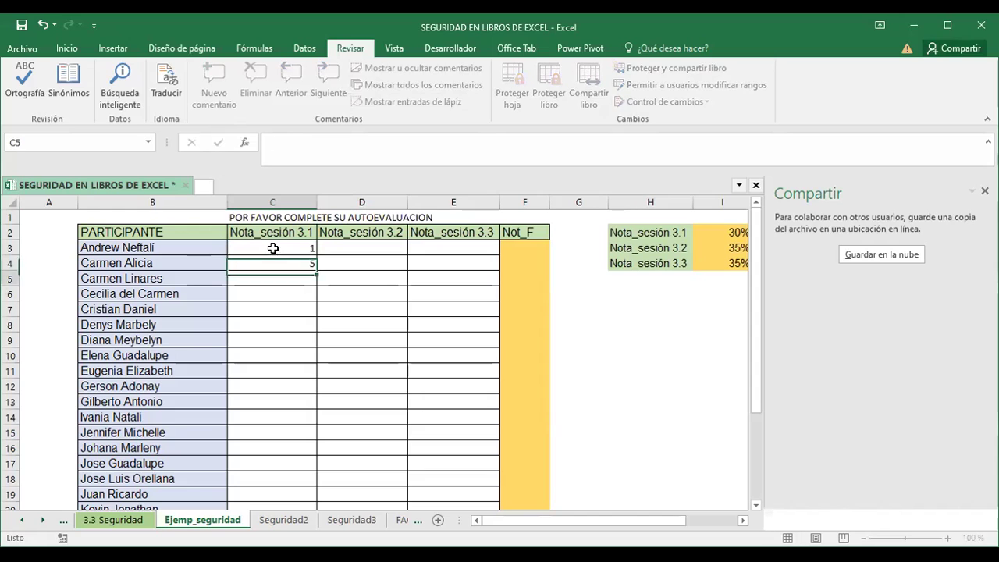
{"action": "type", "text": "5"}
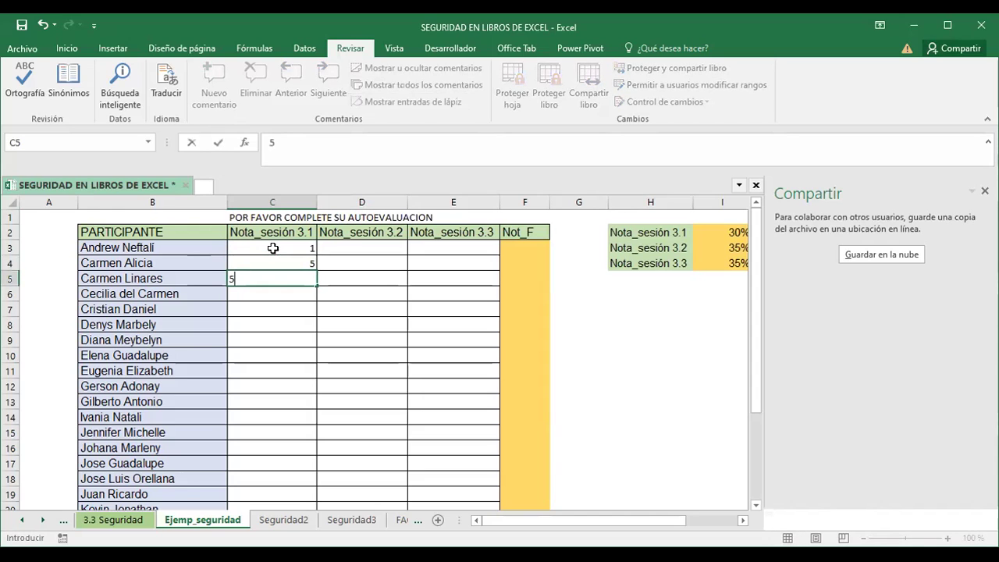
{"action": "key", "text": "Return"}
{"action": "type", "text": "2"}
{"action": "key", "text": "Return"}
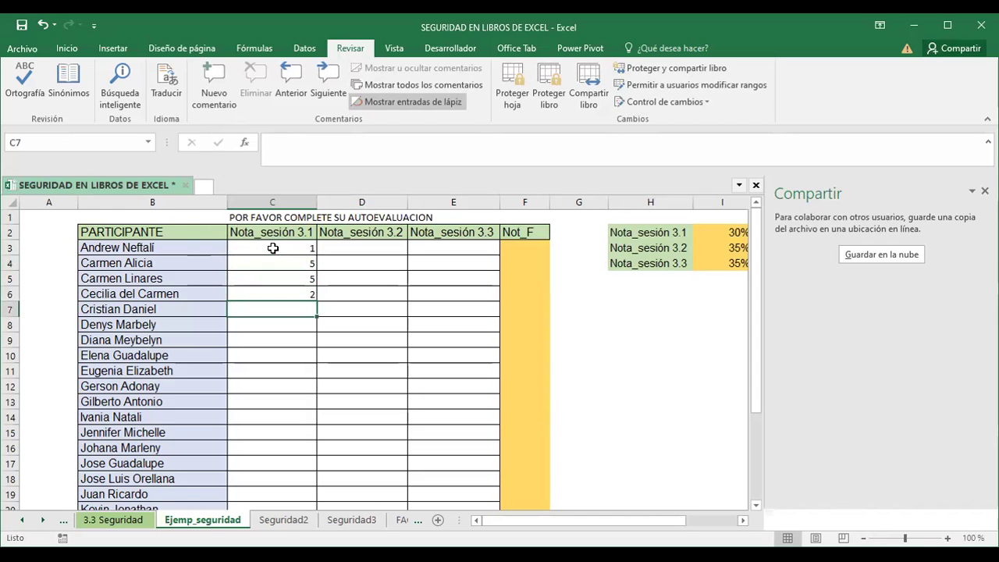
{"action": "type", "text": "10"}
{"action": "key", "text": "Return"}
{"action": "type", "text": "10"}
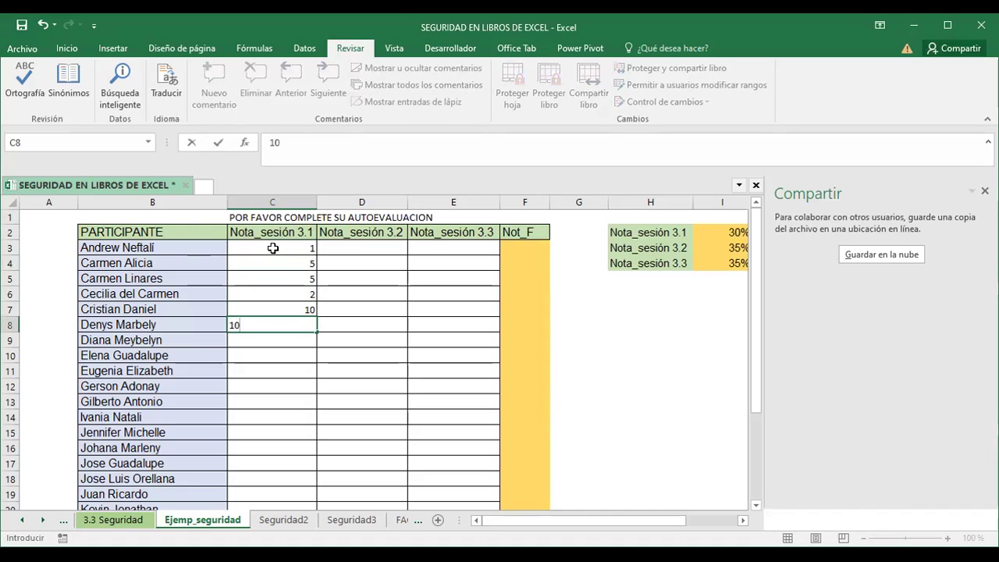
{"action": "key", "text": "Return"}
{"action": "type", "text": "9"}
{"action": "key", "text": "Return"}
{"action": "type", "text": "9"}
{"action": "key", "text": "Return"}
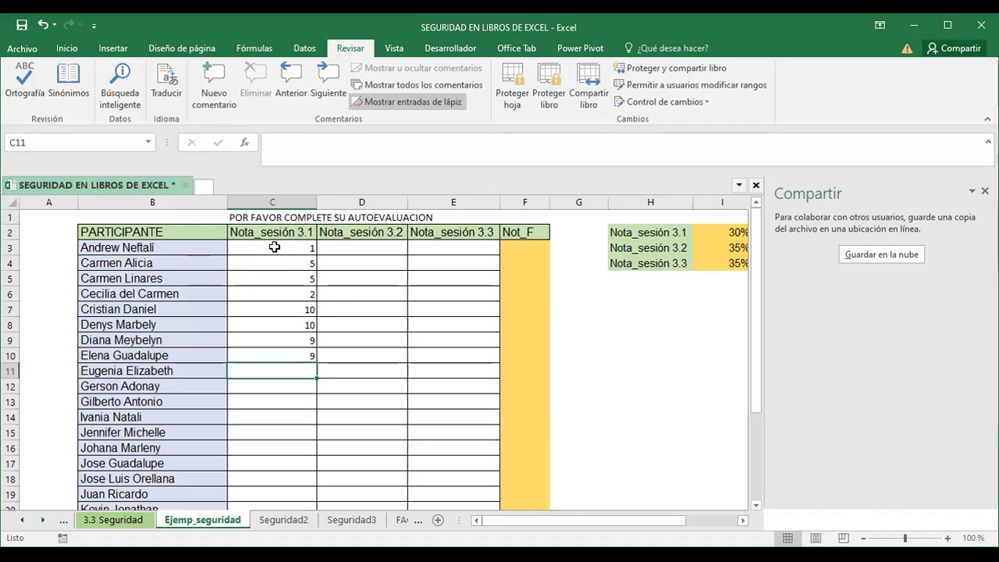
{"action": "left_click_drag", "start_coordinate": [275, 247], "coordinate": [279, 354]}
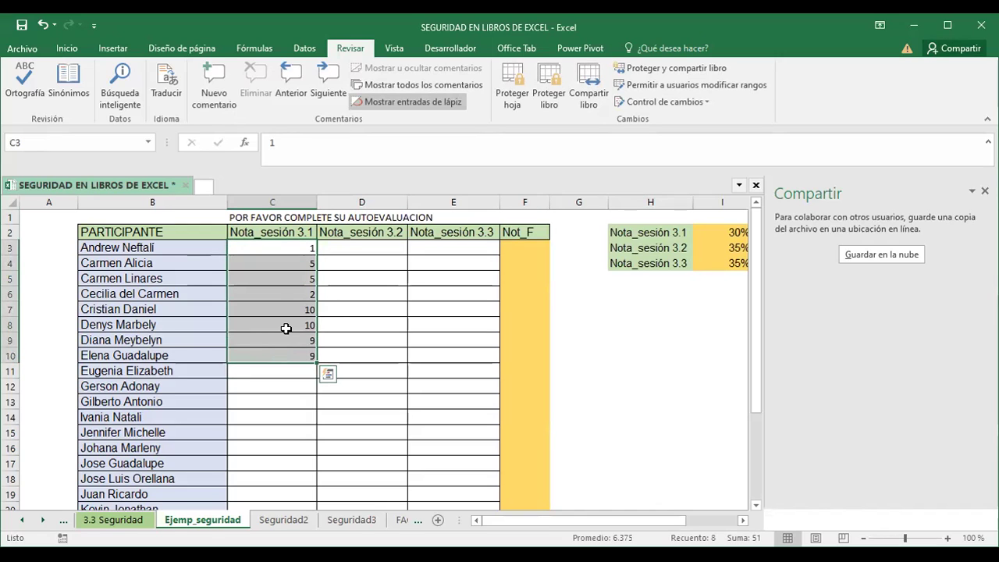
{"action": "key", "text": "Delete"}
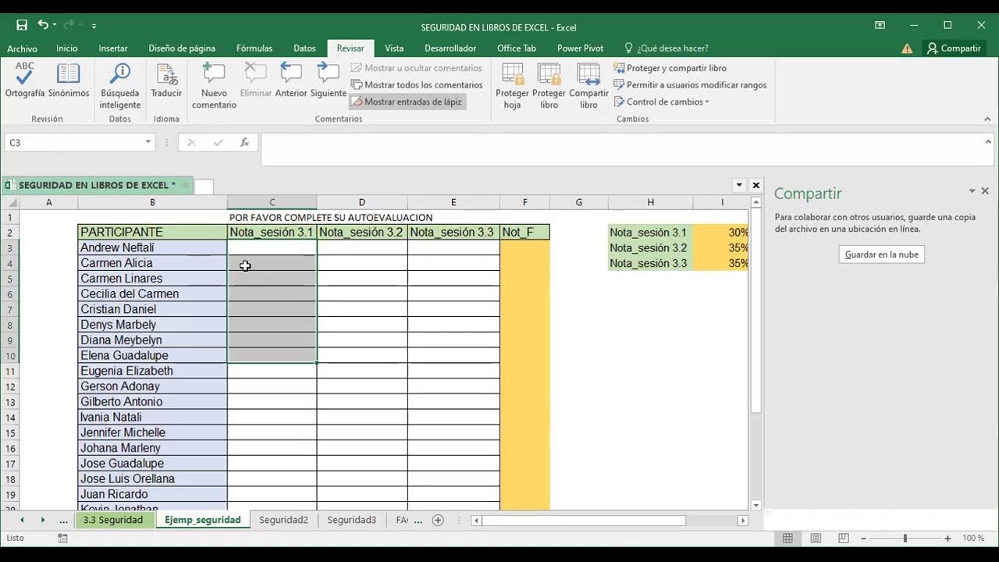
{"action": "left_click", "coordinate": [252, 245]}
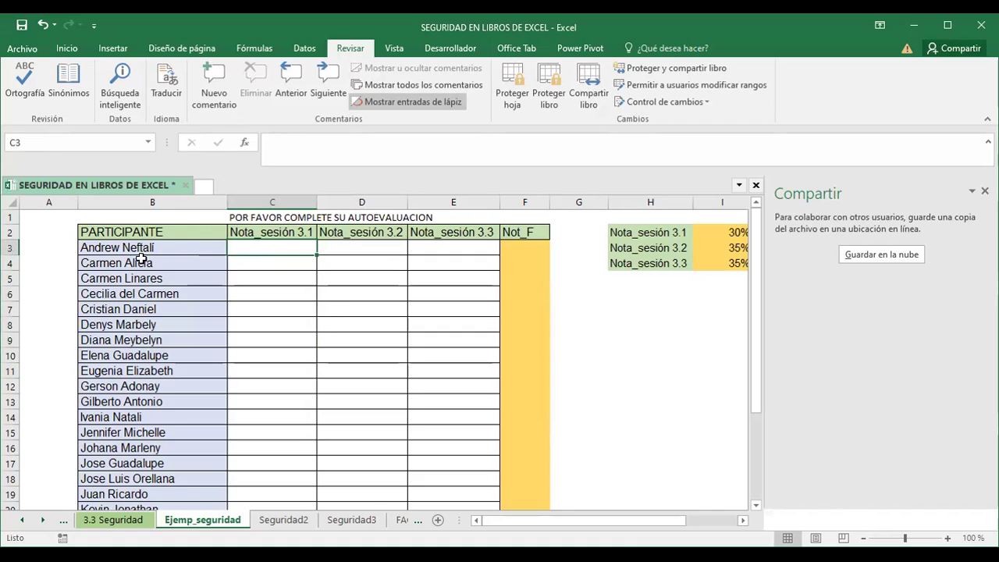
Select the grade cells in rows 3, 5, 15 and 14, then close the Compartir panel.
{"action": "left_click", "coordinate": [195, 247]}
{"action": "left_click_drag", "start_coordinate": [195, 246], "coordinate": [455, 244]}
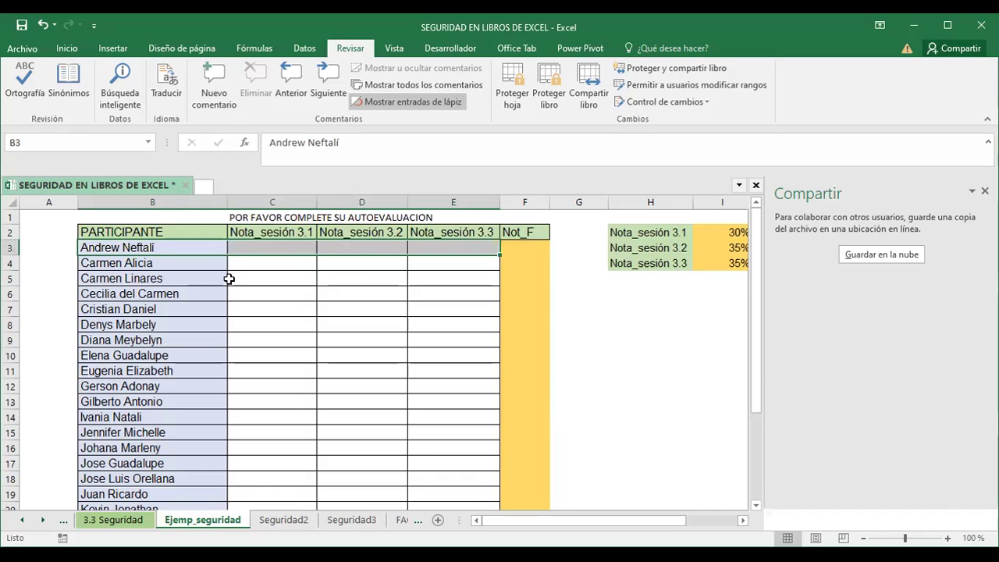
{"action": "left_click_drag", "start_coordinate": [234, 281], "coordinate": [433, 278]}
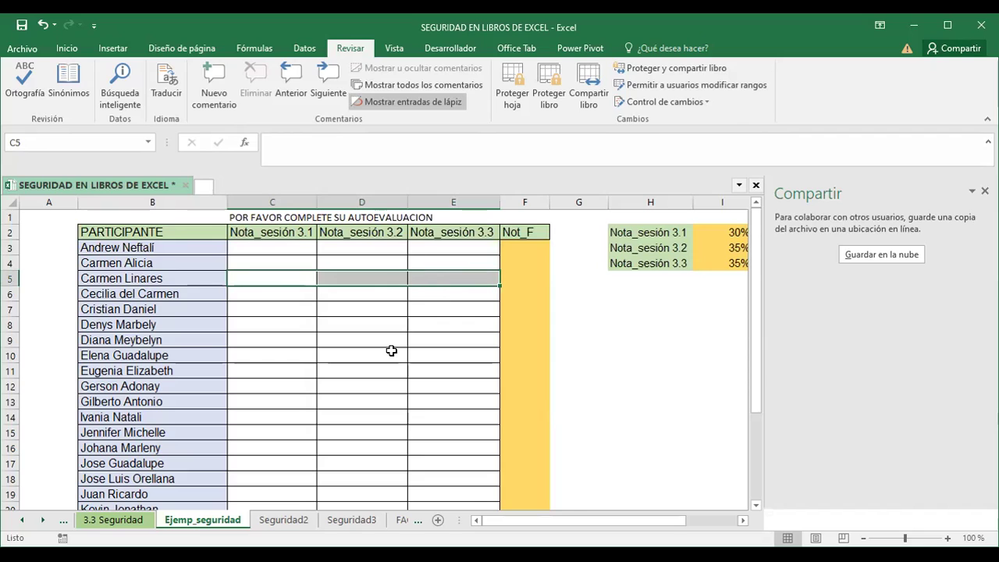
{"action": "left_click_drag", "start_coordinate": [271, 432], "coordinate": [361, 432]}
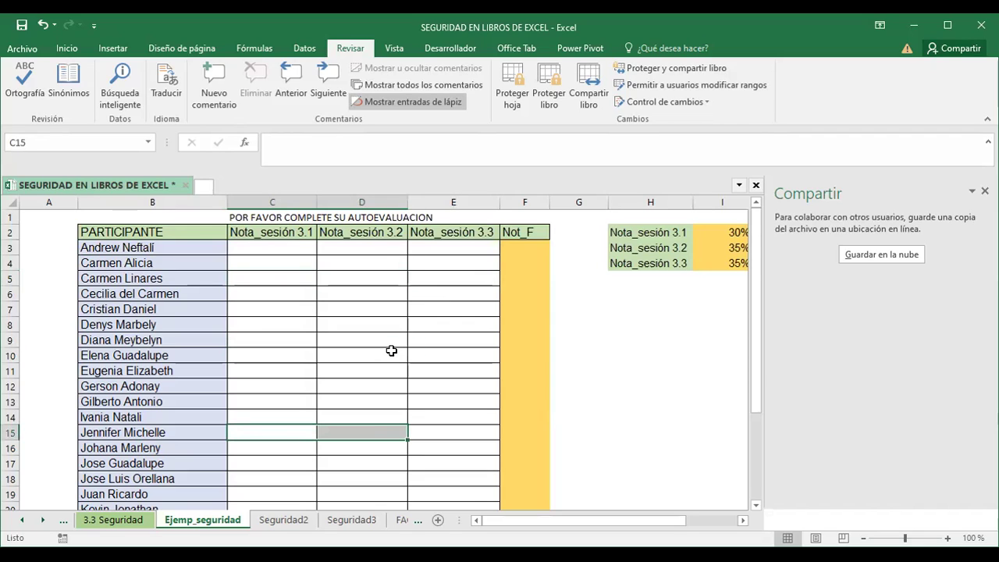
{"action": "left_click_drag", "start_coordinate": [272, 417], "coordinate": [453, 417]}
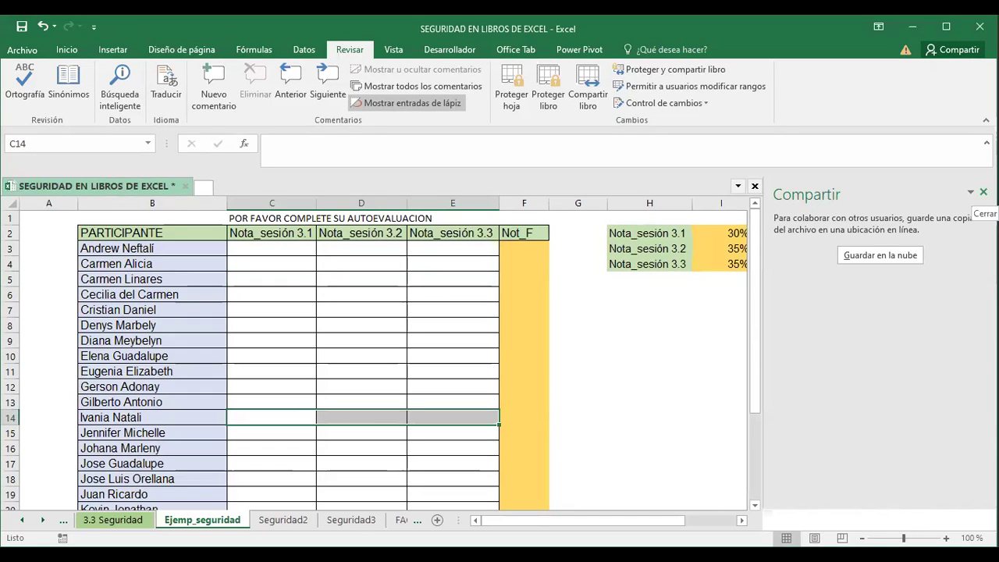
{"action": "left_click", "coordinate": [983, 192]}
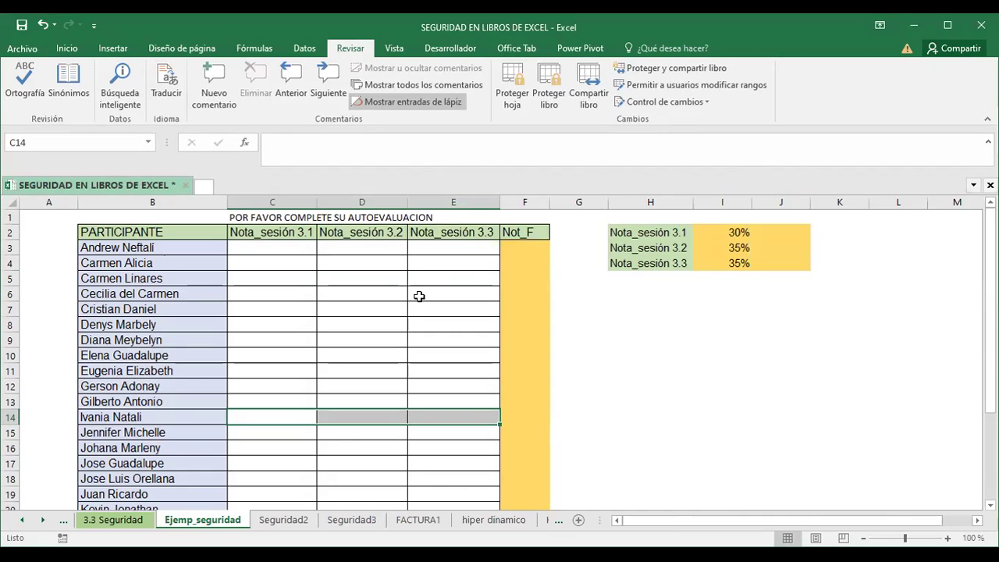
{"action": "left_click", "coordinate": [267, 248]}
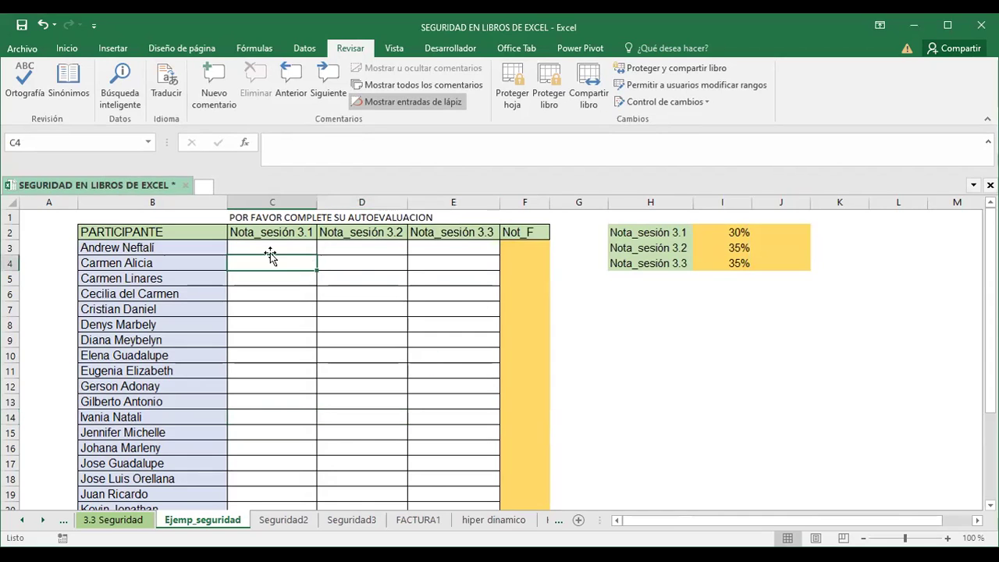
{"action": "left_click", "coordinate": [353, 259]}
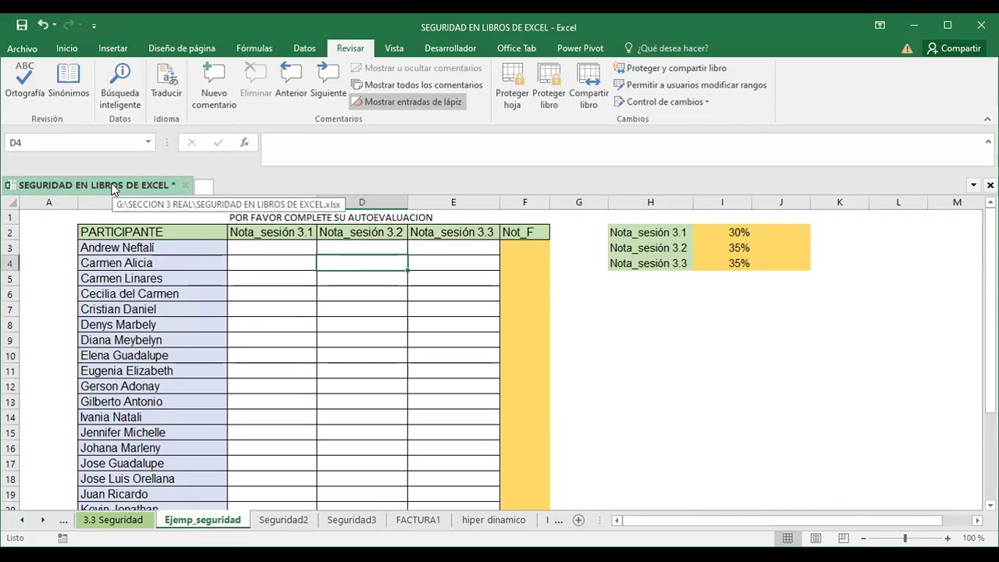
{"action": "left_click", "coordinate": [701, 309]}
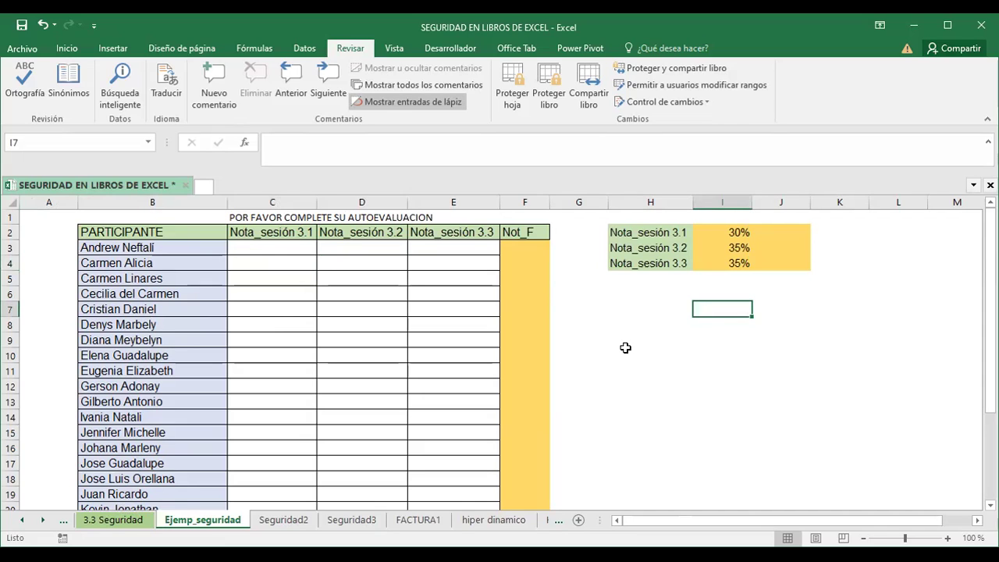
{"action": "left_click", "coordinate": [279, 234]}
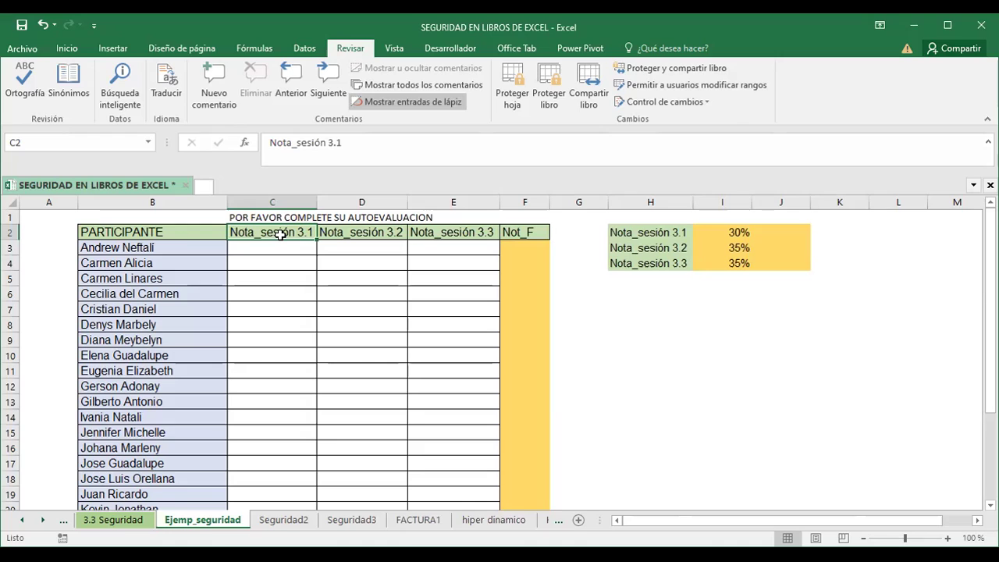
{"action": "left_click", "coordinate": [367, 295]}
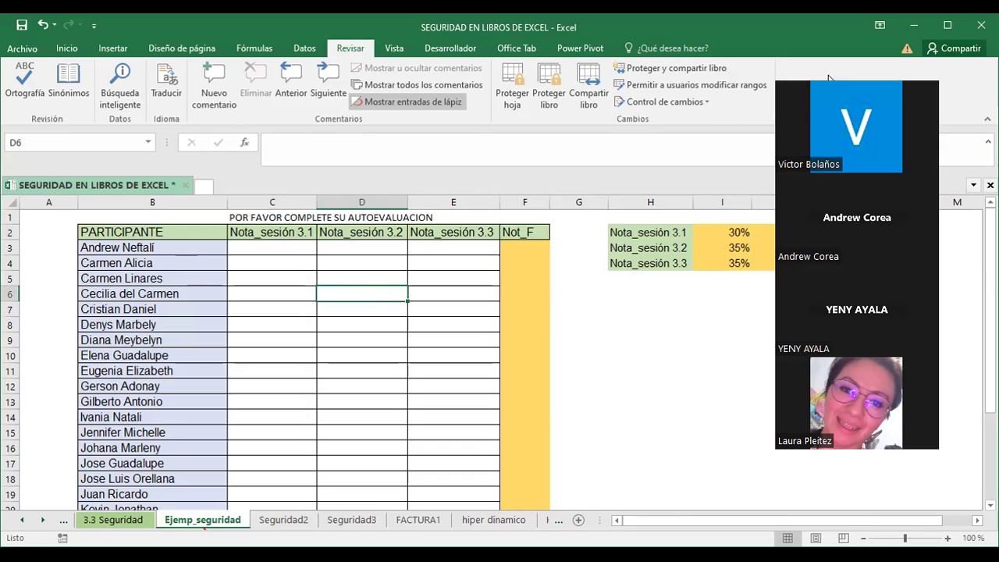
{"action": "left_click", "coordinate": [264, 251]}
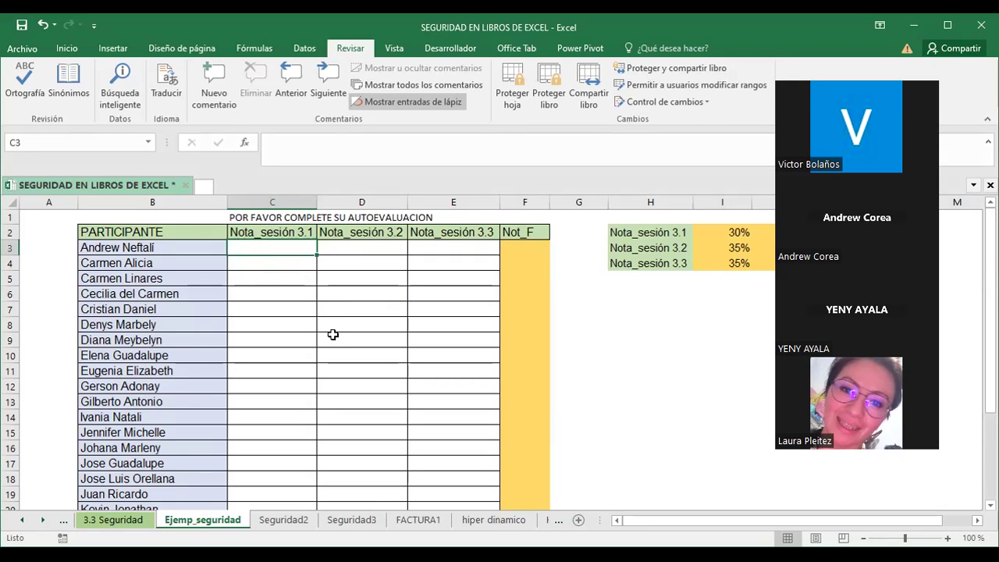
Open Proteger hoja for Ejemp_seguridad and clear the insert-row and delete column/row permissions.
{"action": "right_click", "coordinate": [198, 524]}
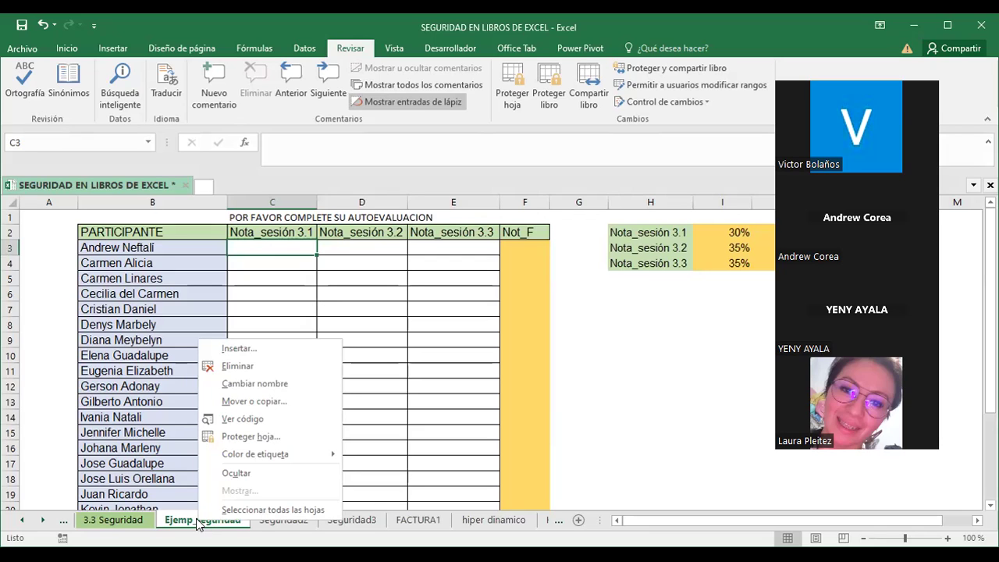
{"action": "left_click", "coordinate": [265, 436]}
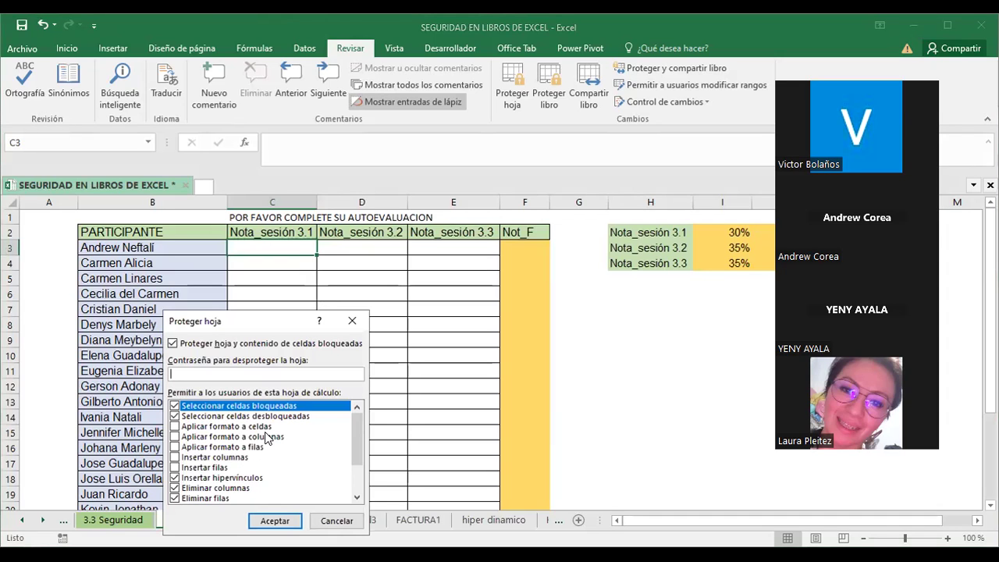
{"action": "left_click", "coordinate": [174, 467]}
{"action": "left_click", "coordinate": [174, 478]}
{"action": "left_click", "coordinate": [175, 488]}
{"action": "left_click", "coordinate": [175, 498]}
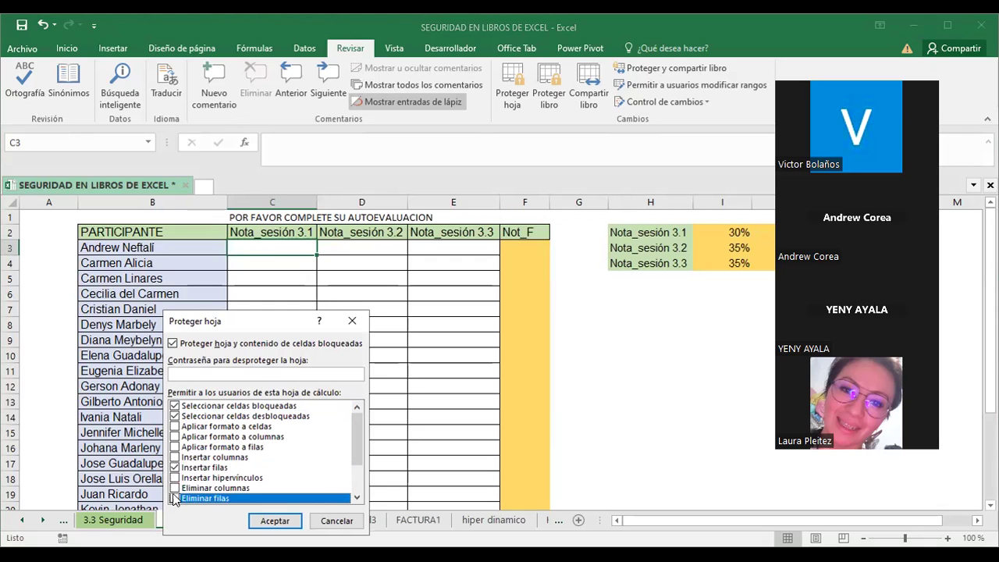
{"action": "left_click", "coordinate": [175, 467]}
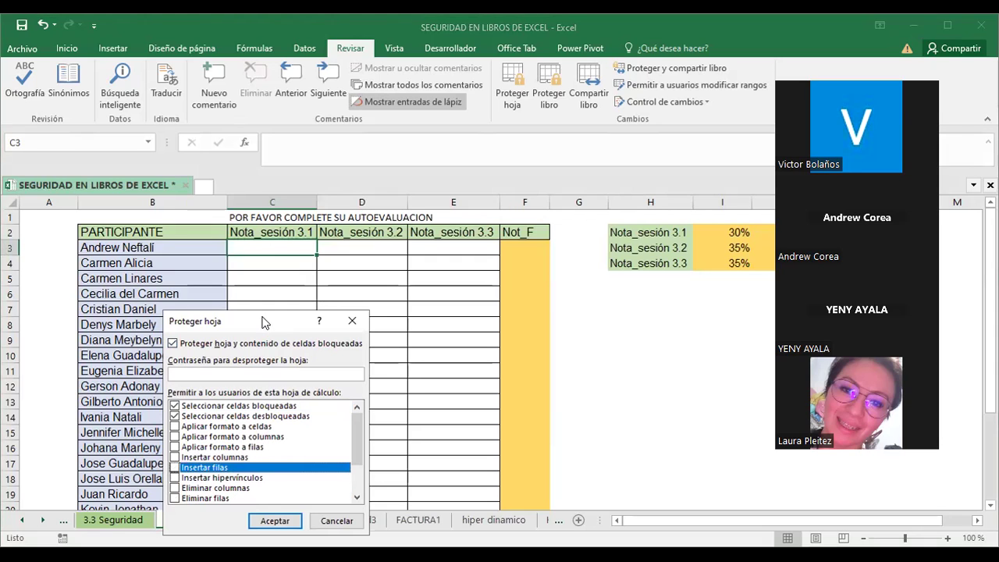
Tick Insertar hipervínculos and apply the protection with an empty password.
{"action": "left_click_drag", "start_coordinate": [262, 321], "coordinate": [270, 222]}
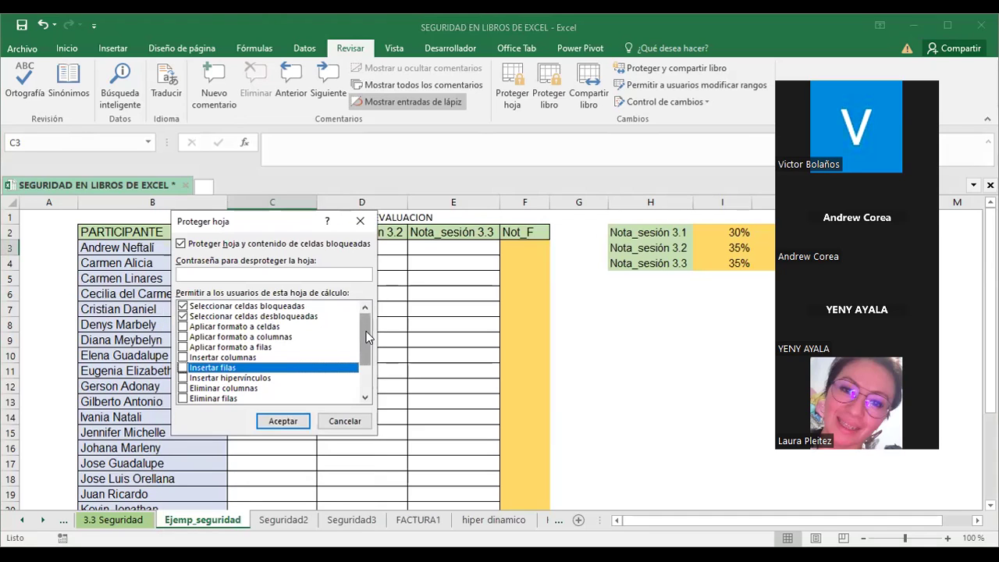
{"action": "left_click_drag", "start_coordinate": [370, 336], "coordinate": [369, 351]}
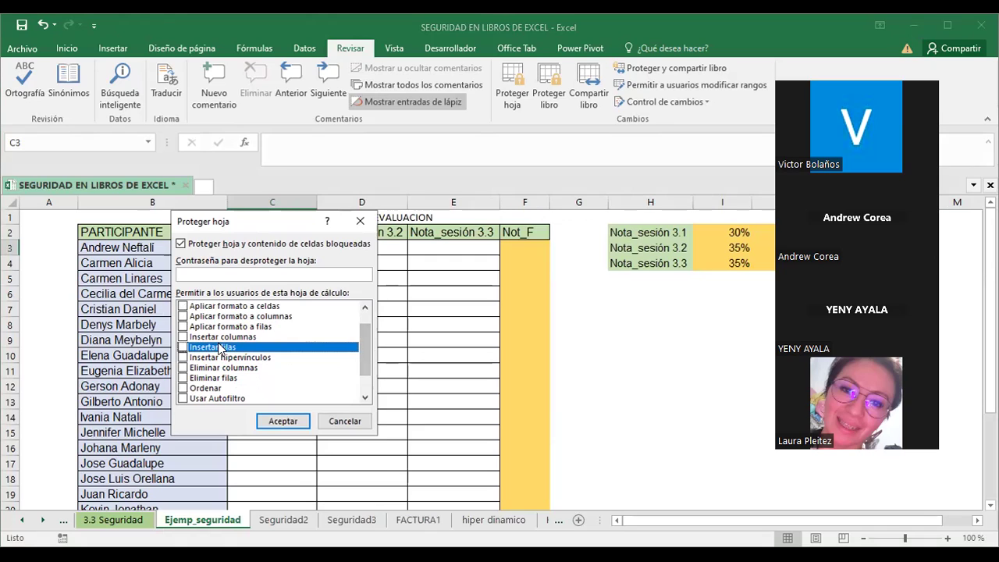
{"action": "key", "text": "Down"}
{"action": "key", "text": "space"}
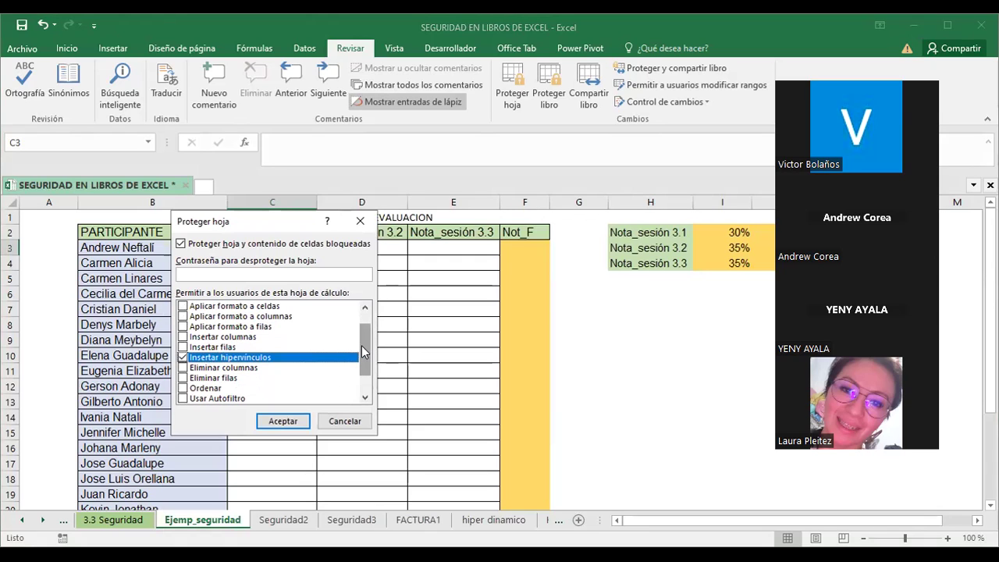
{"action": "scroll", "coordinate": [367, 314], "scroll_direction": "up", "scroll_amount": 1}
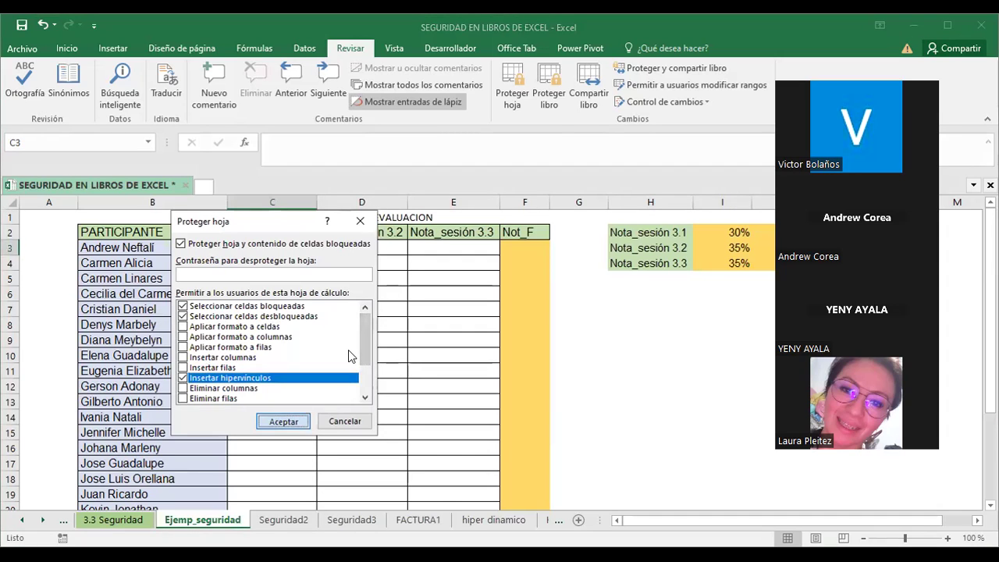
{"action": "key", "text": "Return"}
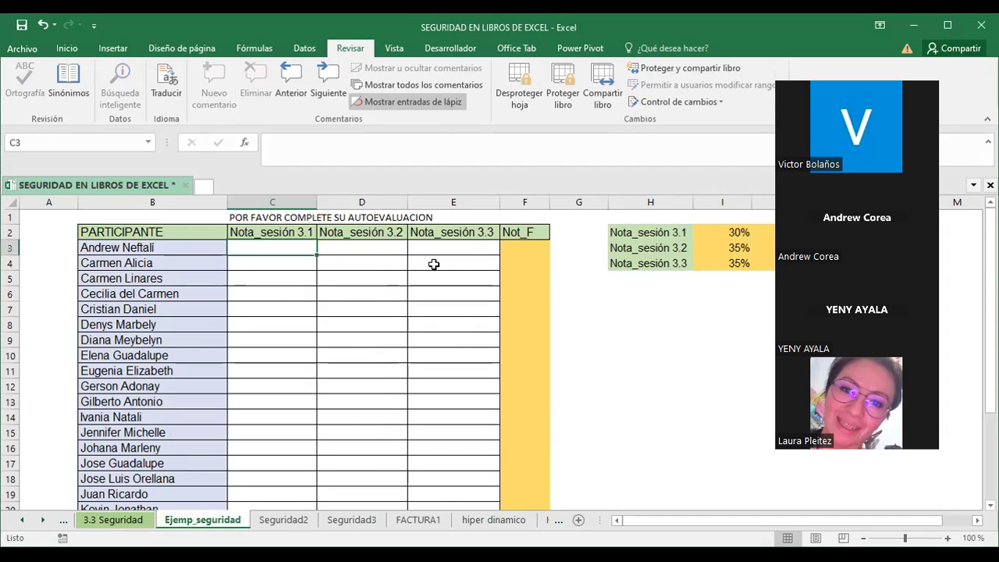
{"action": "left_click", "coordinate": [434, 265]}
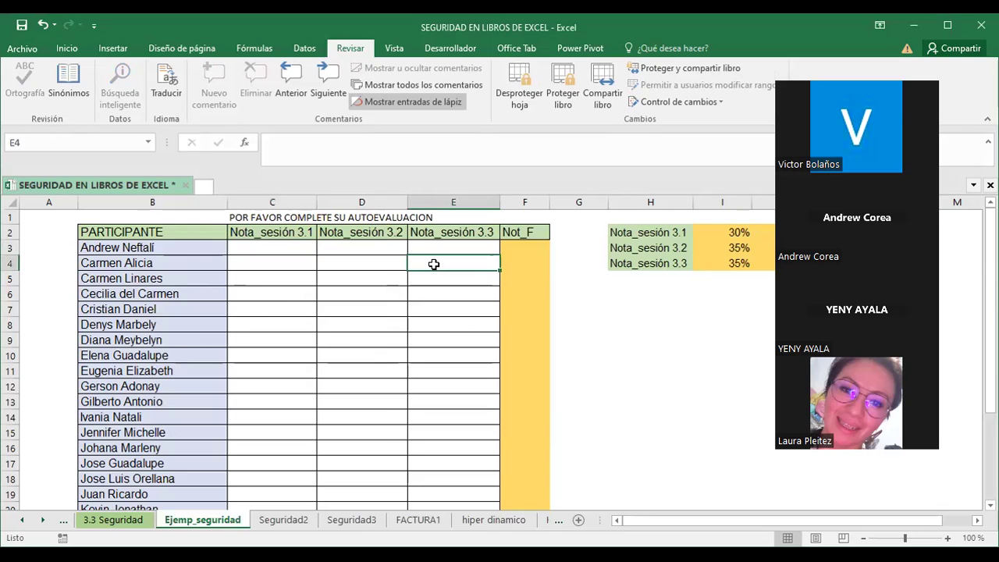
{"action": "double_click", "coordinate": [436, 268]}
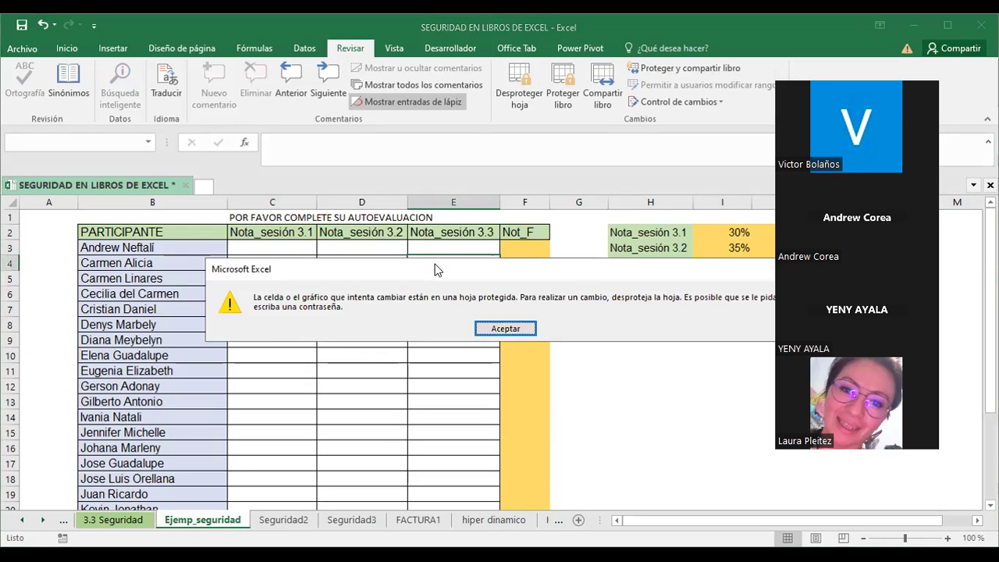
{"action": "left_click", "coordinate": [507, 331]}
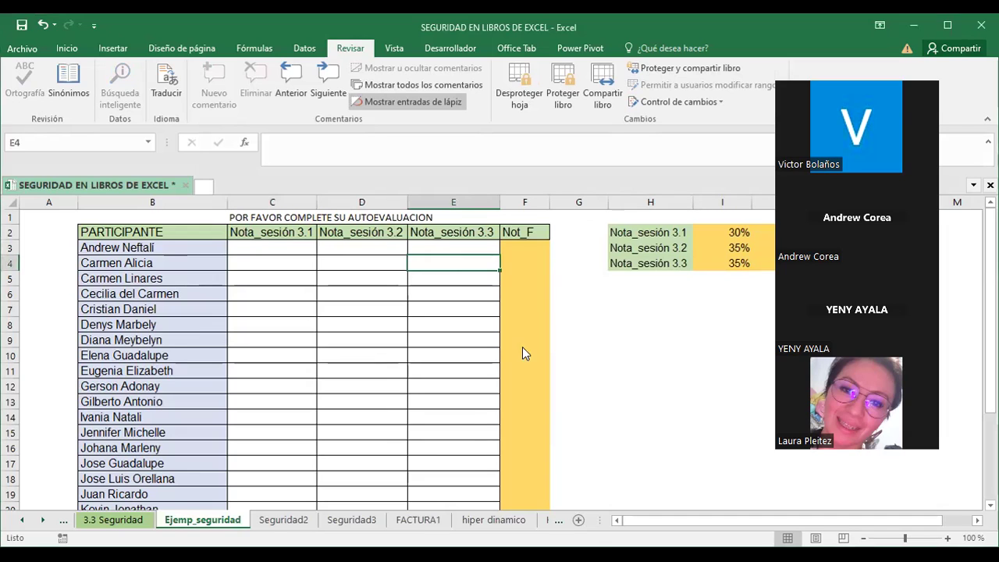
{"action": "right_click", "coordinate": [444, 259]}
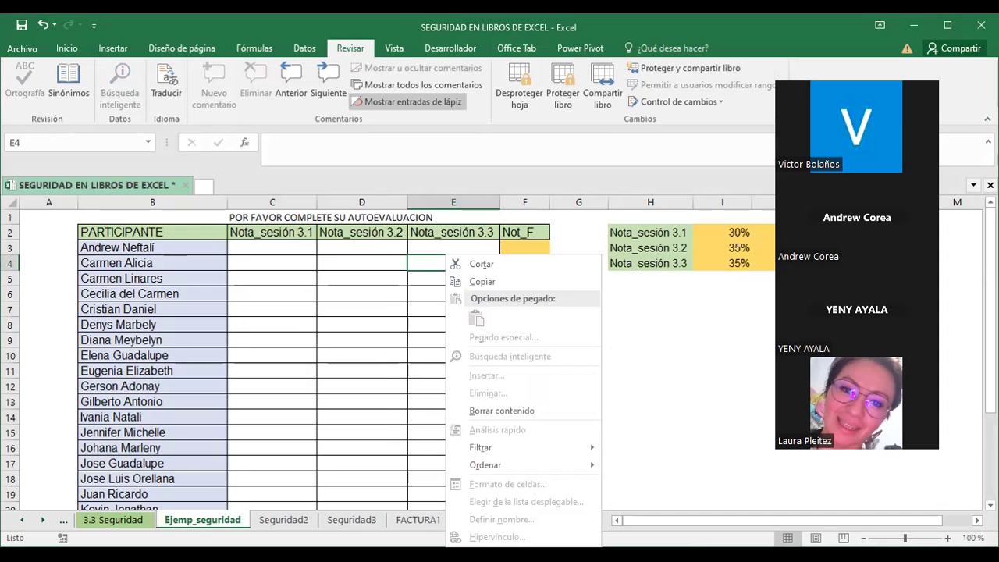
{"action": "left_click", "coordinate": [212, 524]}
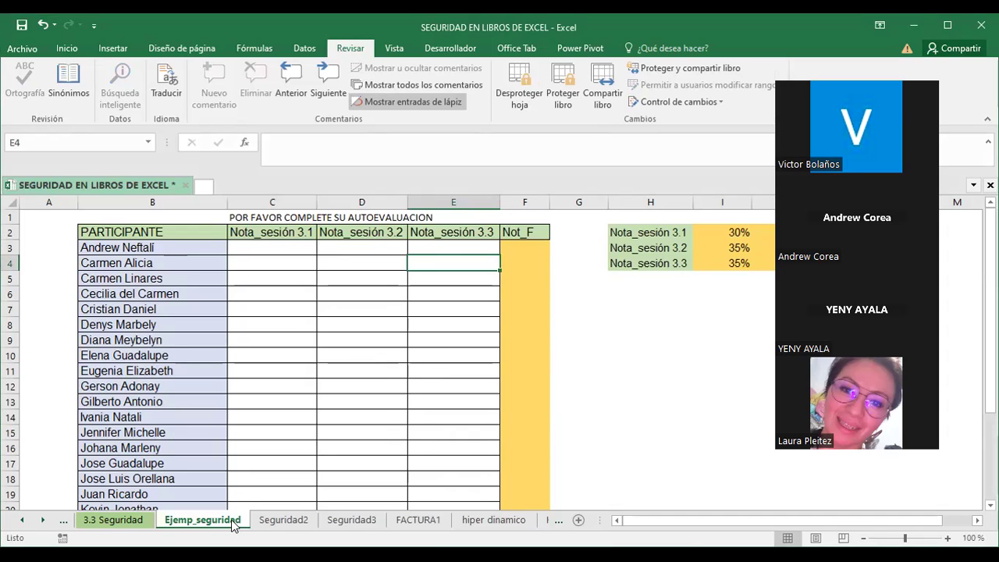
{"action": "right_click", "coordinate": [232, 526]}
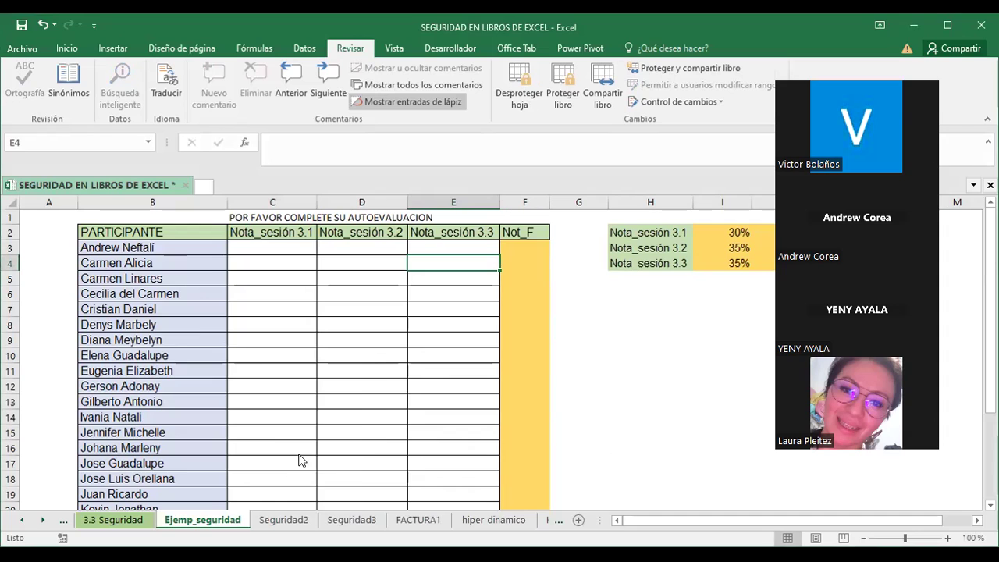
{"action": "left_click", "coordinate": [425, 309]}
{"action": "double_click", "coordinate": [424, 310]}
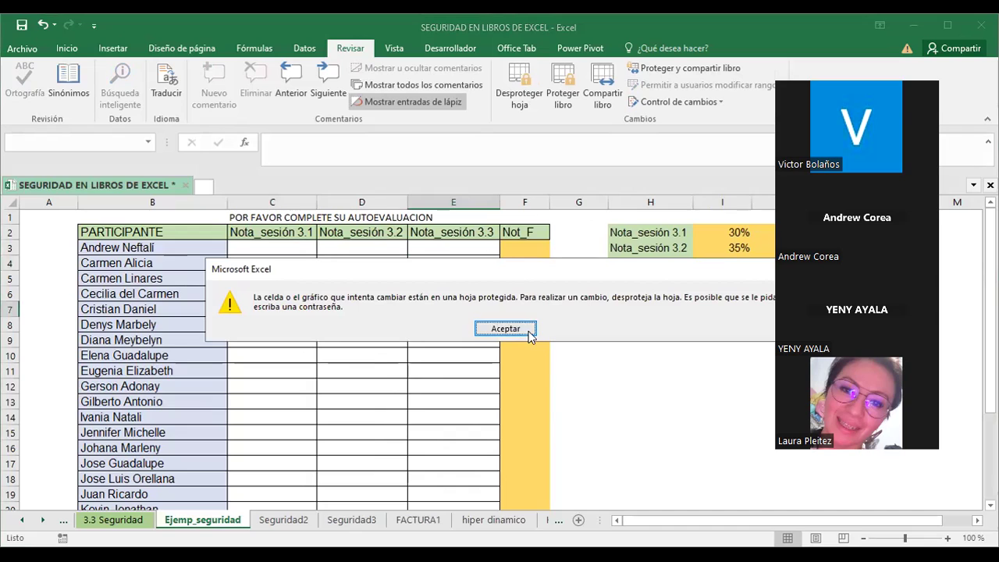
{"action": "left_click_drag", "start_coordinate": [512, 271], "coordinate": [384, 246]}
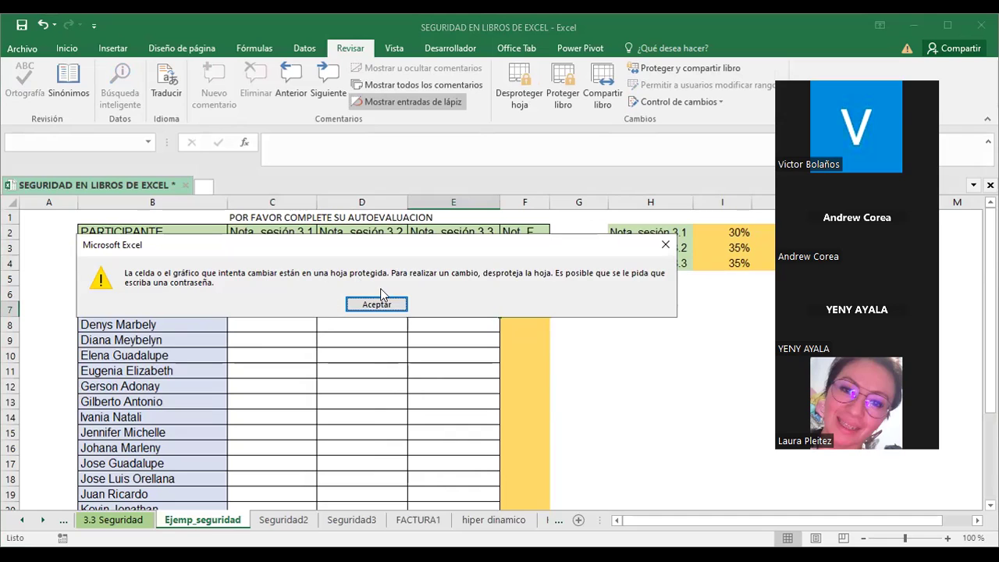
{"action": "left_click", "coordinate": [664, 247]}
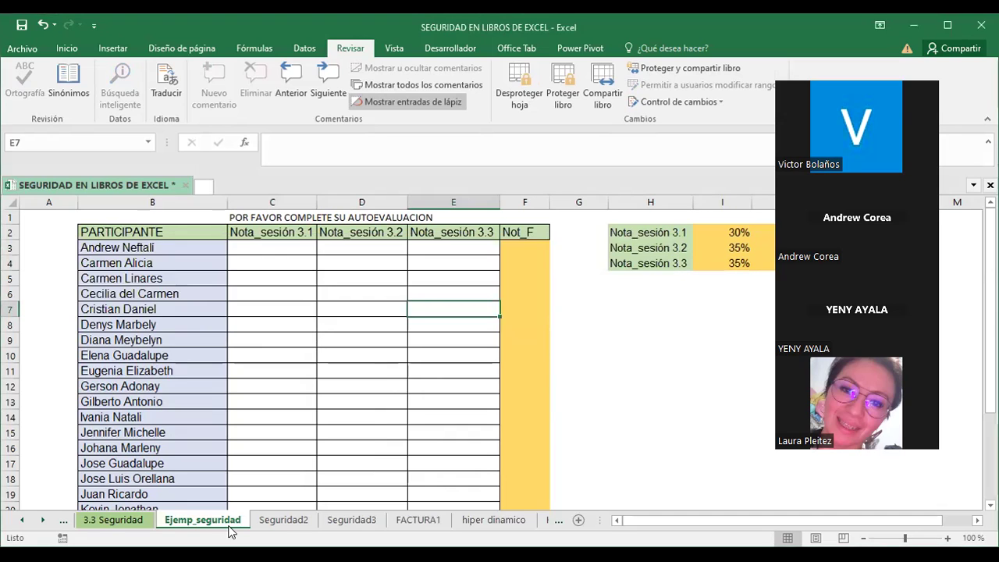
Unprotect Ejemp_seguridad, then test editing by typing =SUMA in C10 and cancelling it.
{"action": "right_click", "coordinate": [231, 528]}
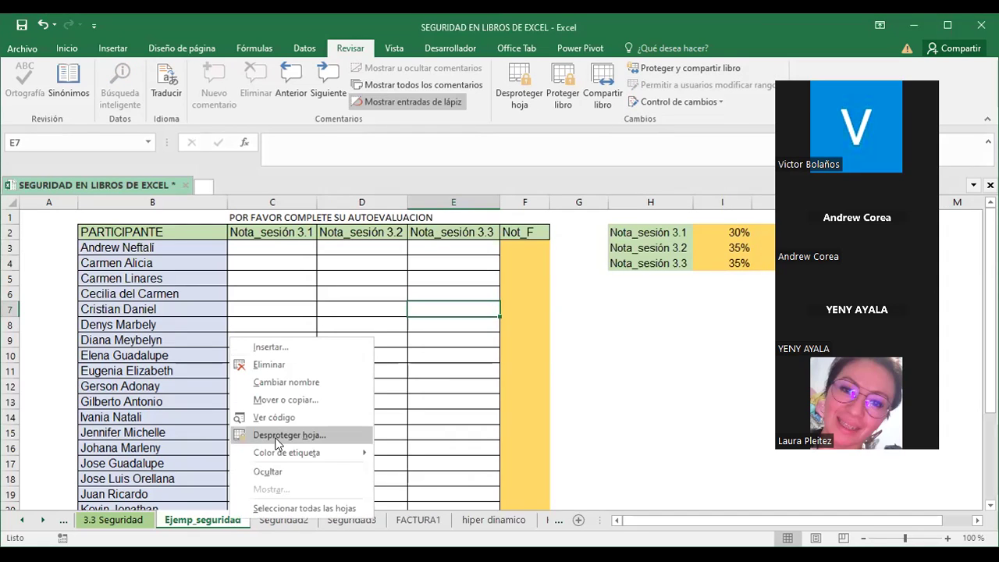
{"action": "left_click", "coordinate": [277, 441]}
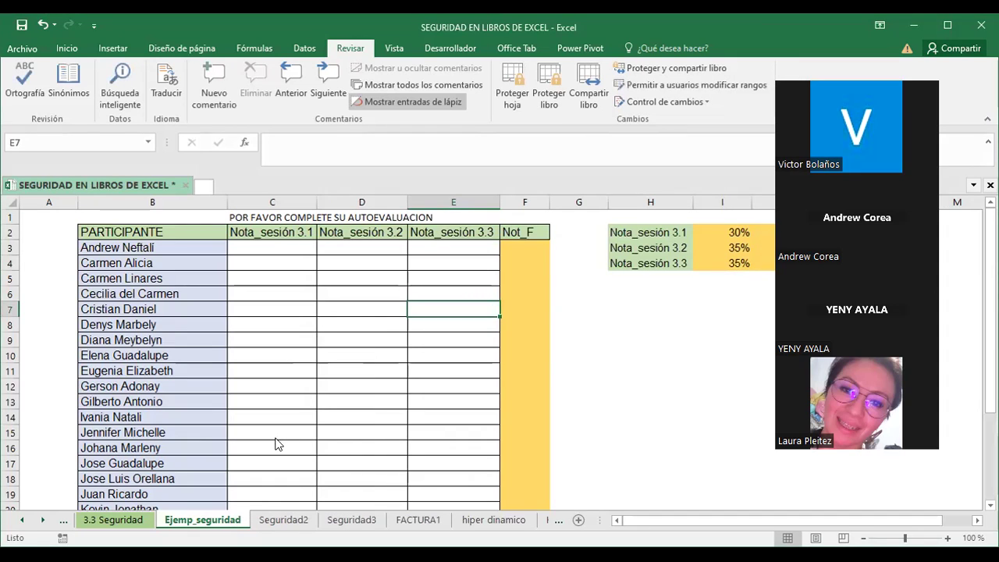
{"action": "left_click", "coordinate": [279, 354]}
{"action": "type", "text": "="}
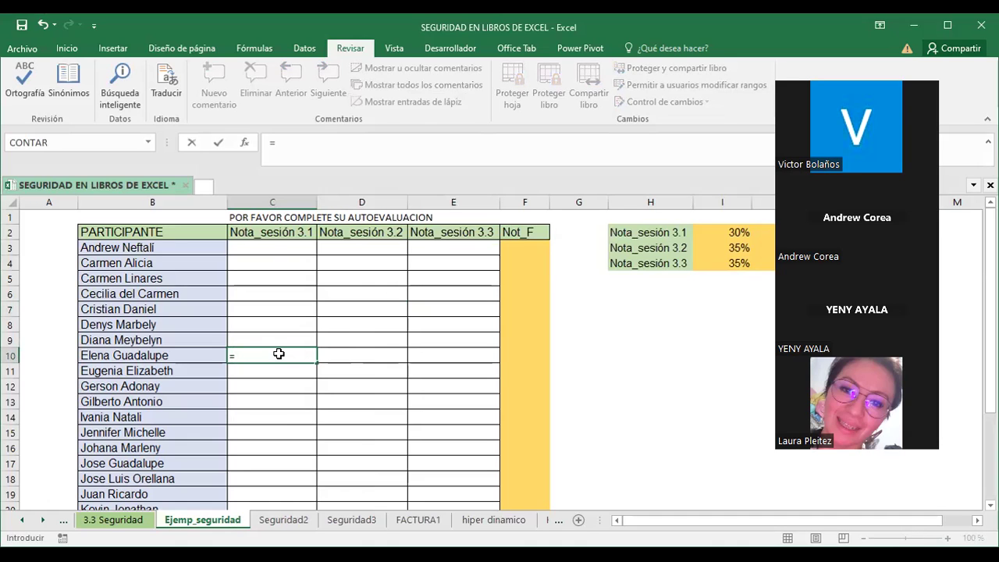
{"action": "type", "text": "SUMA"}
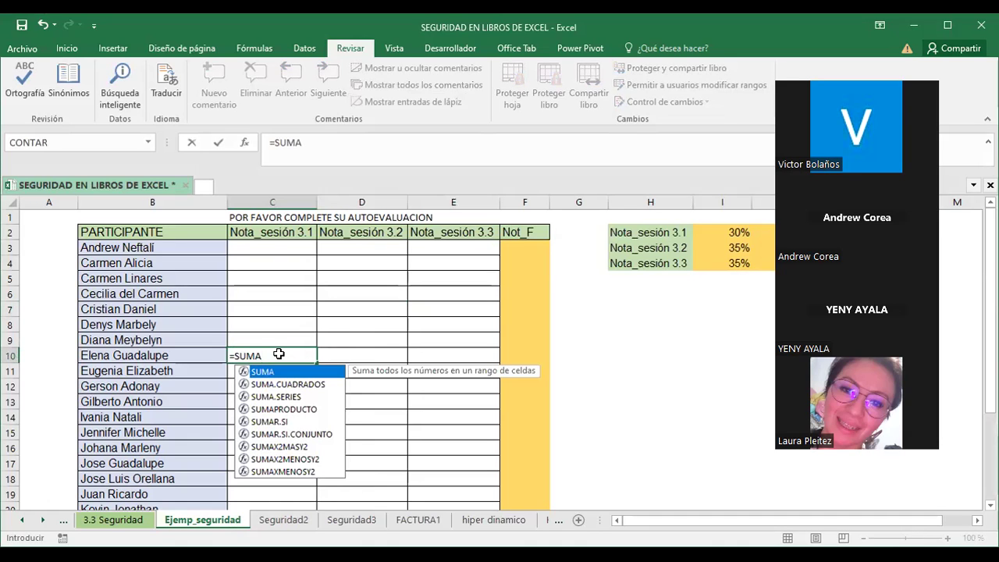
{"action": "key", "text": "Escape"}
{"action": "key", "text": "BackSpace"}
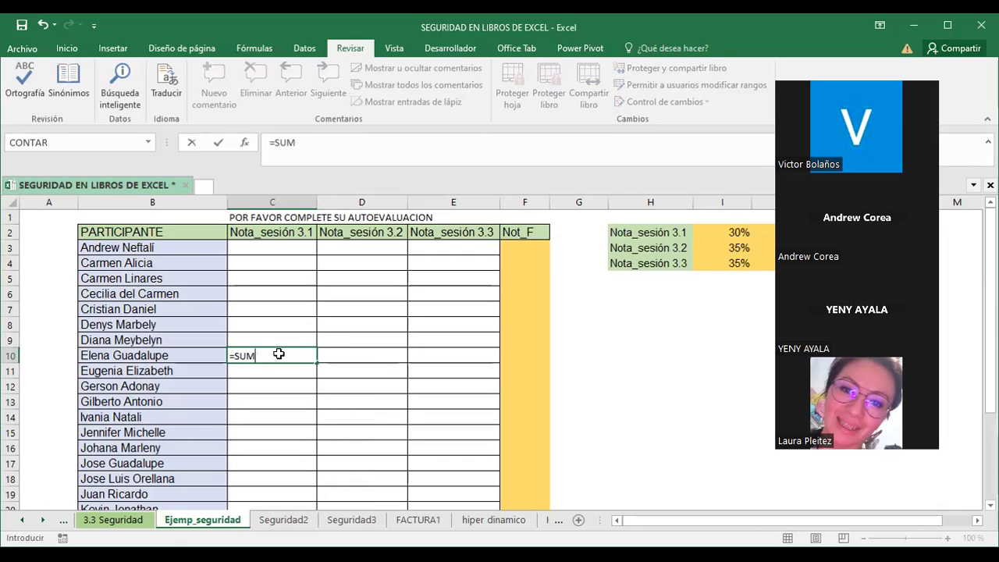
{"action": "key", "text": "Escape"}
{"action": "key", "text": "Right"}
{"action": "key", "text": "Down"}
{"action": "key", "text": "Down"}
{"action": "key", "text": "Down"}
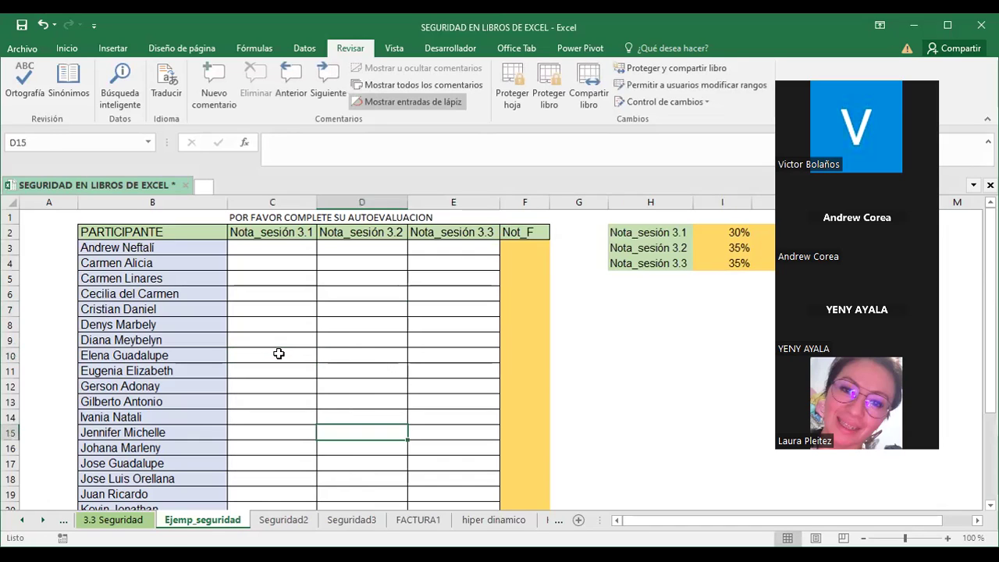
Re-protect Ejemp_seguridad with Insertar hipervínculos unticked, allowing only cell selection.
{"action": "right_click", "coordinate": [227, 527]}
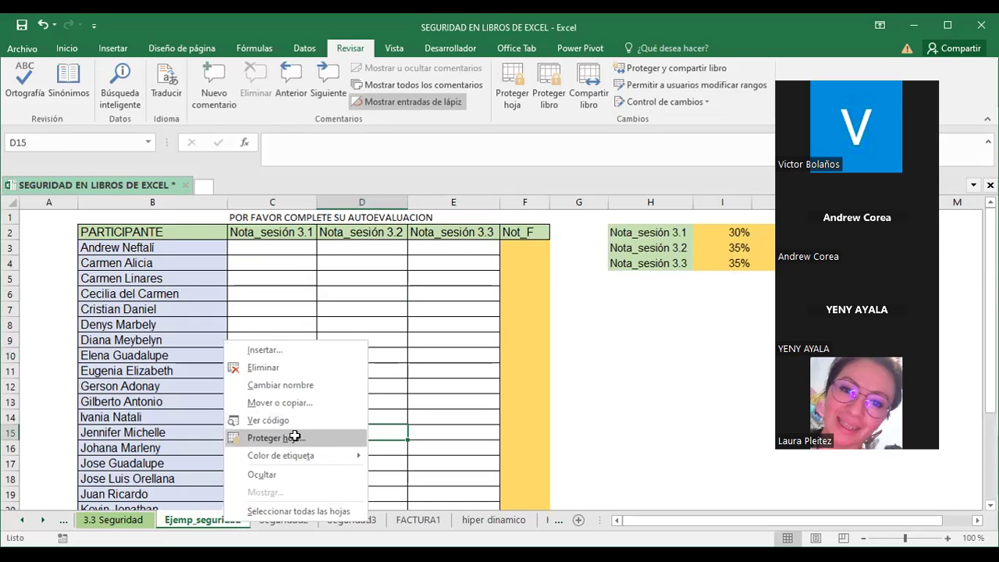
{"action": "left_click", "coordinate": [295, 437]}
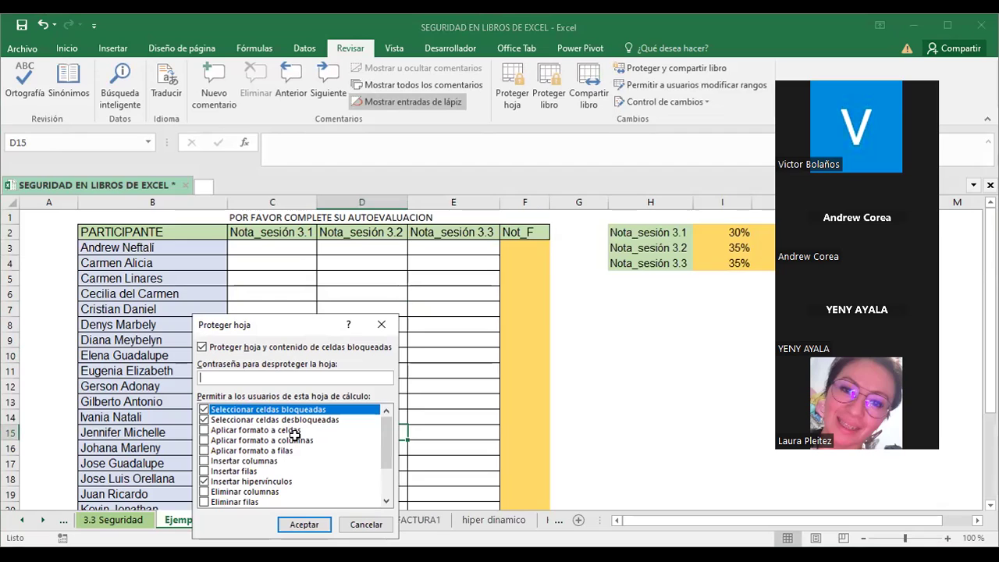
{"action": "left_click", "coordinate": [204, 482]}
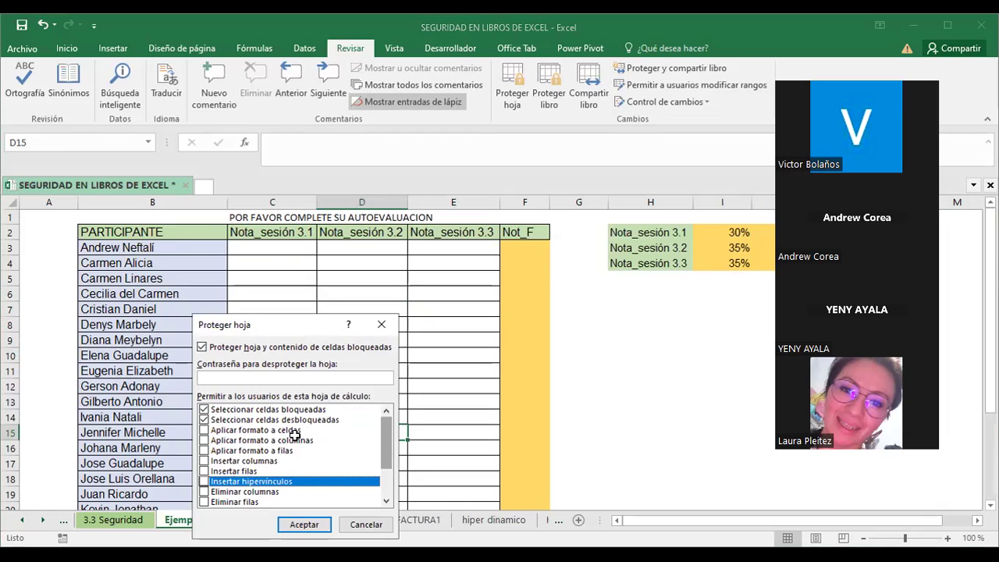
{"action": "scroll", "coordinate": [295, 435], "scroll_direction": "down", "scroll_amount": 1}
{"action": "scroll", "coordinate": [295, 435], "scroll_direction": "down", "scroll_amount": 1}
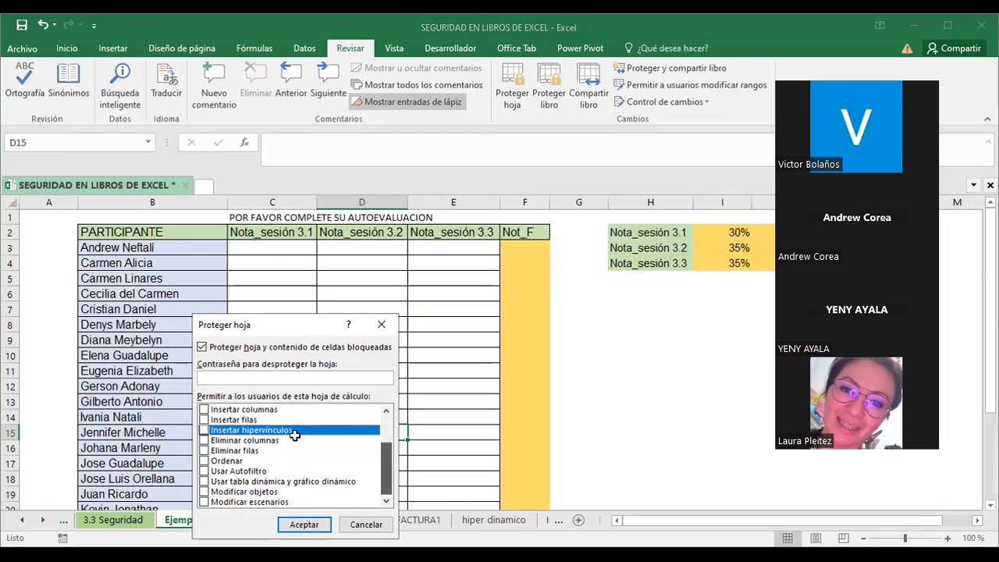
{"action": "left_click", "coordinate": [303, 525]}
{"action": "left_click", "coordinate": [273, 371]}
Confirm C10 can't be edited on the protected sheet, then unprotect Ejemp_seguridad.
{"action": "left_click", "coordinate": [277, 353]}
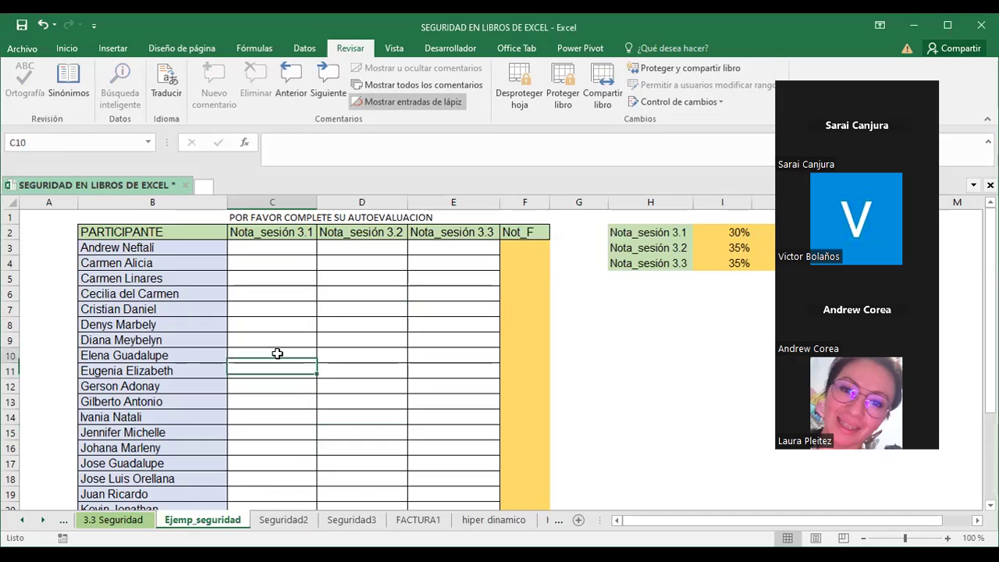
{"action": "double_click", "coordinate": [277, 354]}
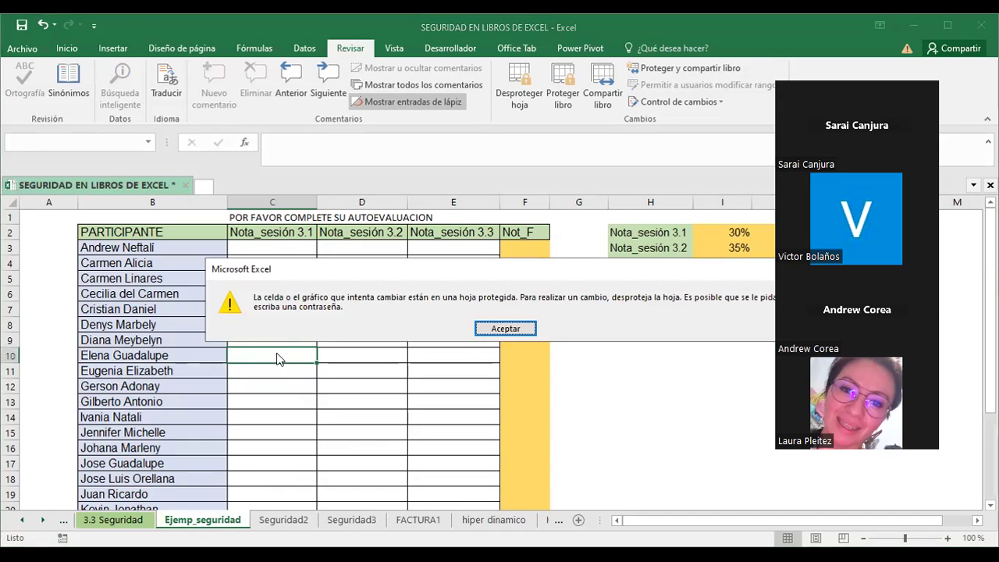
{"action": "left_click", "coordinate": [515, 328]}
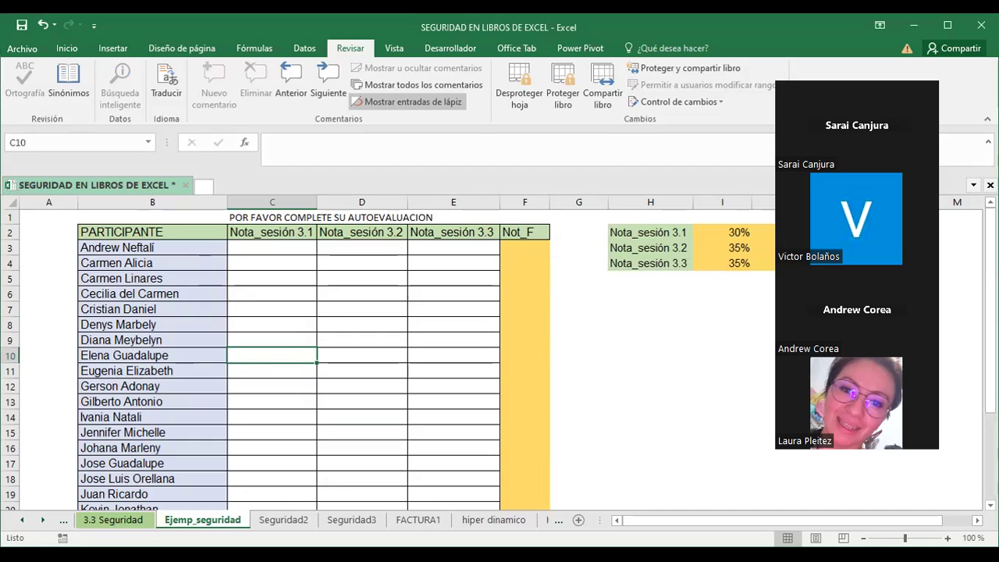
{"action": "right_click", "coordinate": [218, 520]}
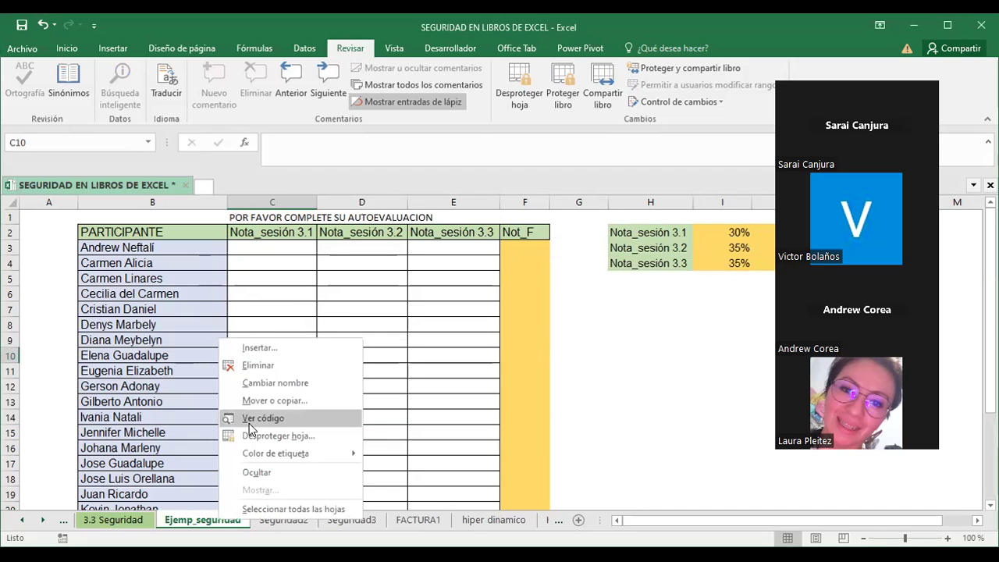
{"action": "left_click", "coordinate": [249, 438]}
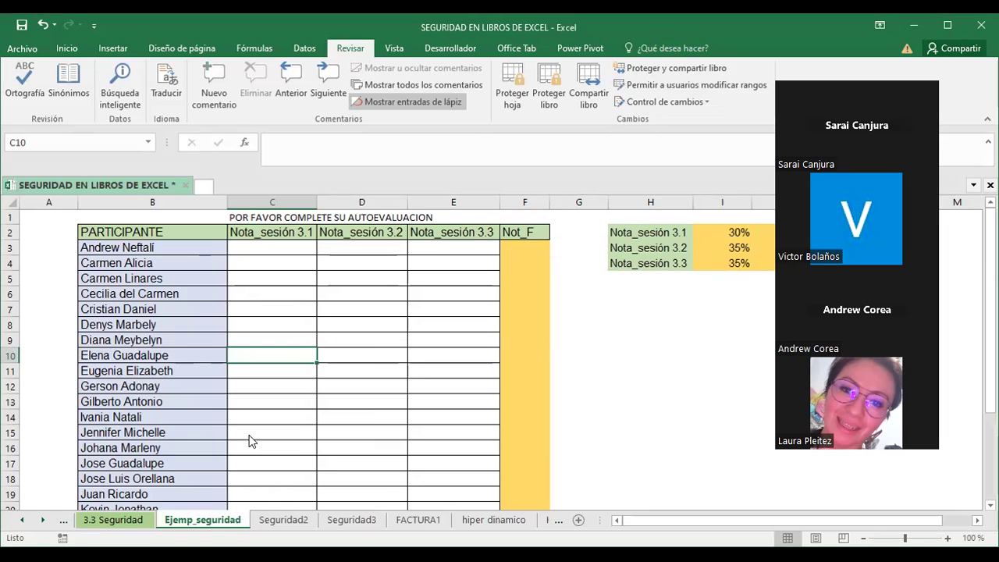
Re-protect the sheet allowing Insertar hipervínculos, Eliminar columnas and Eliminar filas.
{"action": "right_click", "coordinate": [224, 519]}
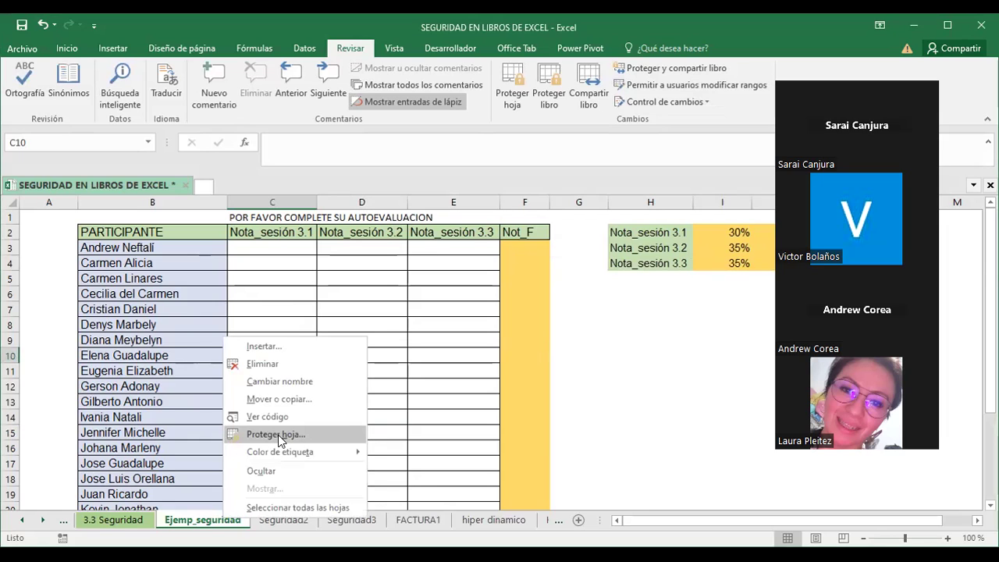
{"action": "left_click", "coordinate": [278, 435]}
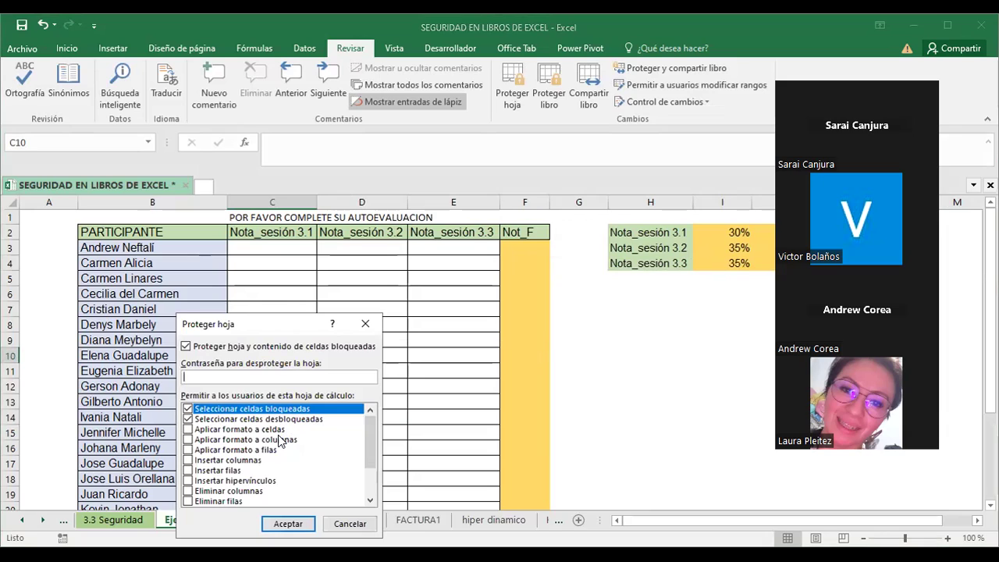
{"action": "key", "text": "Tab"}
{"action": "key", "text": "Down"}
{"action": "key", "text": "Down"}
{"action": "key", "text": "Down"}
{"action": "key", "text": "space"}
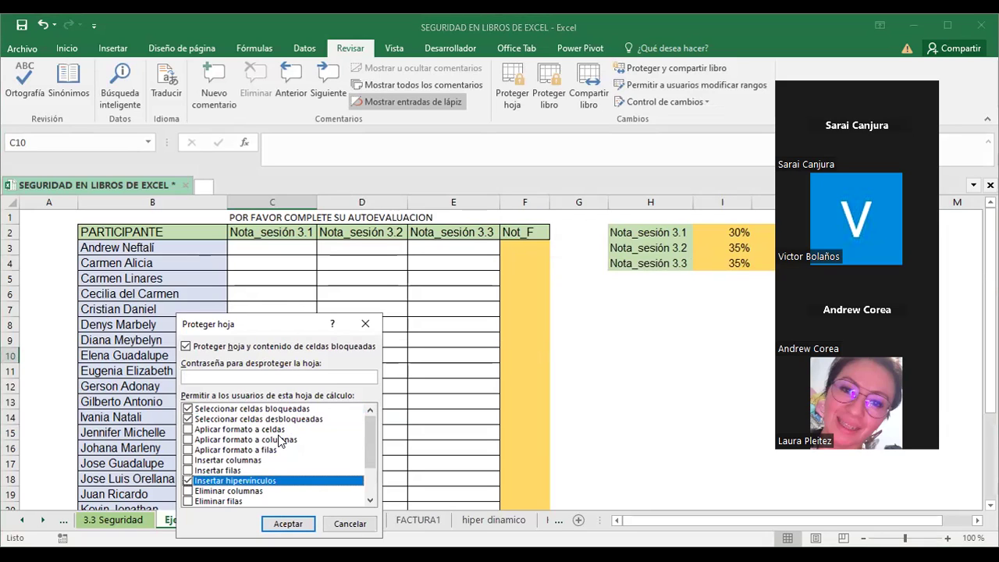
{"action": "key", "text": "Down"}
{"action": "key", "text": "space"}
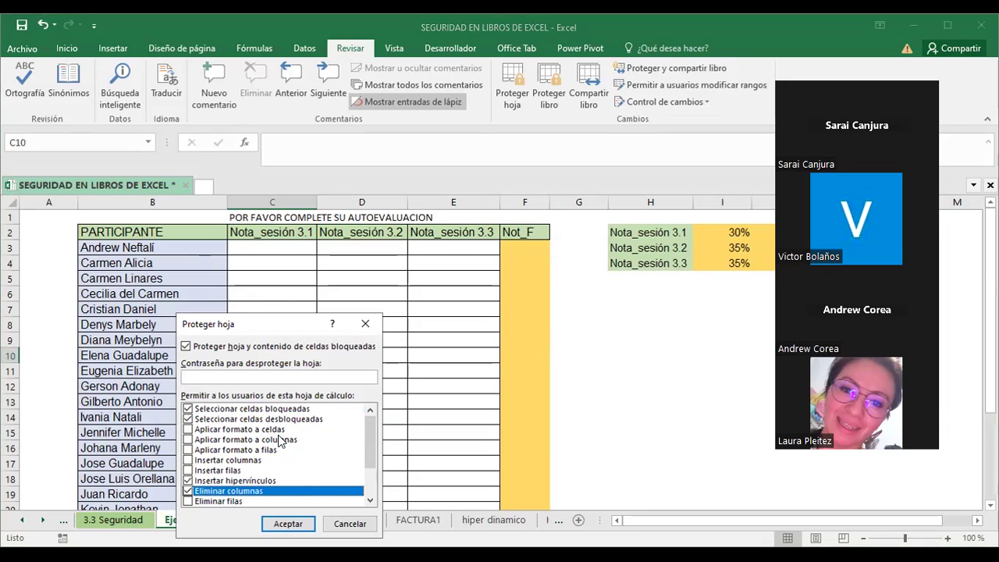
{"action": "key", "text": "Down"}
{"action": "key", "text": "space"}
{"action": "left_click", "coordinate": [283, 527]}
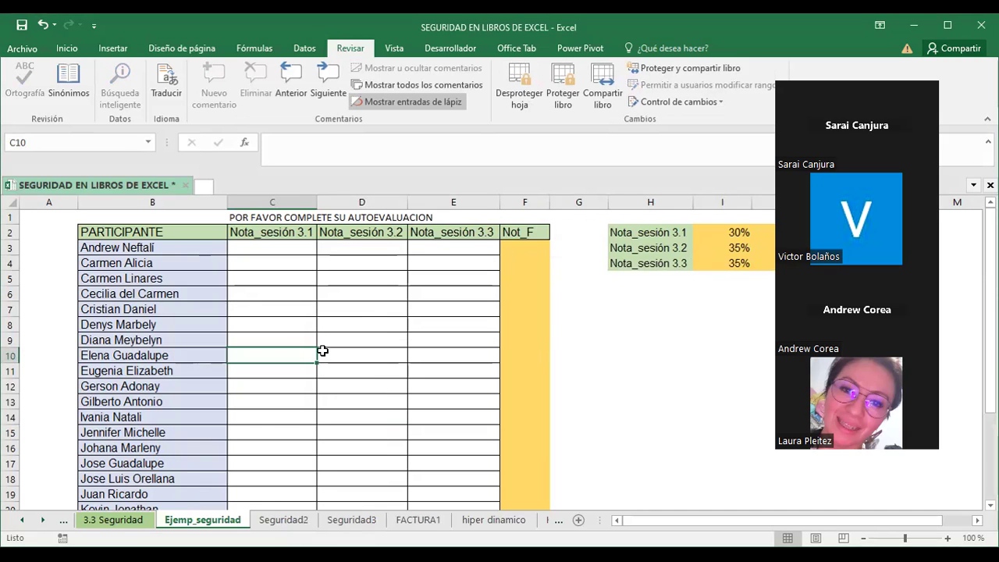
Verify cell G8 refuses edits with the protection warning, then select D10 and bring up the tab options.
{"action": "left_click", "coordinate": [582, 322]}
{"action": "double_click", "coordinate": [584, 322]}
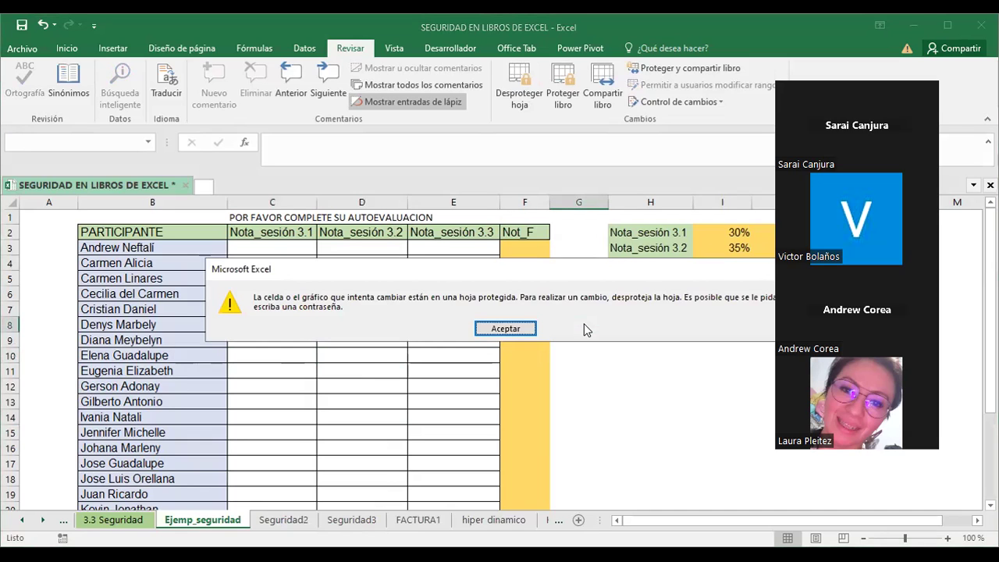
{"action": "left_click", "coordinate": [480, 328]}
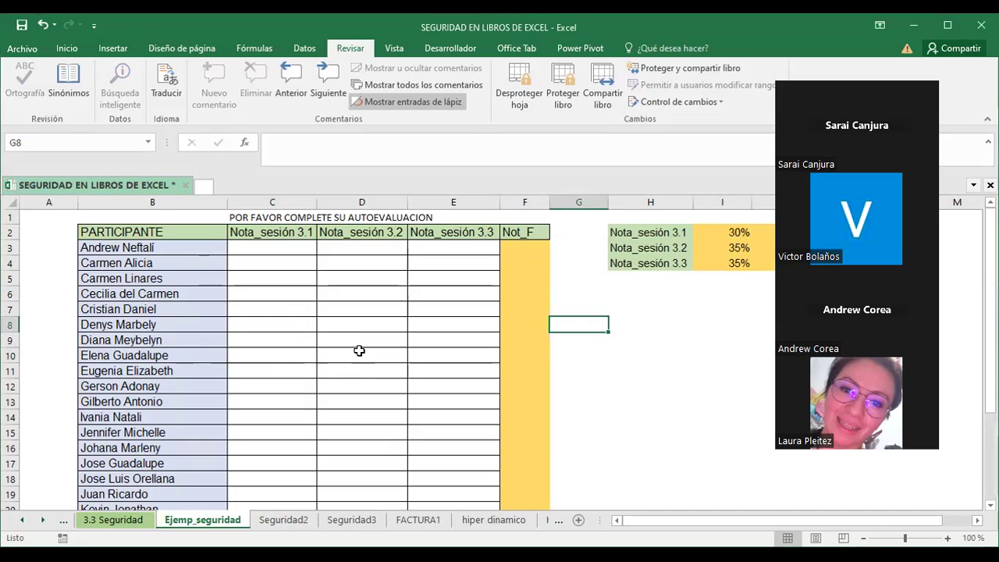
{"action": "left_click", "coordinate": [359, 350]}
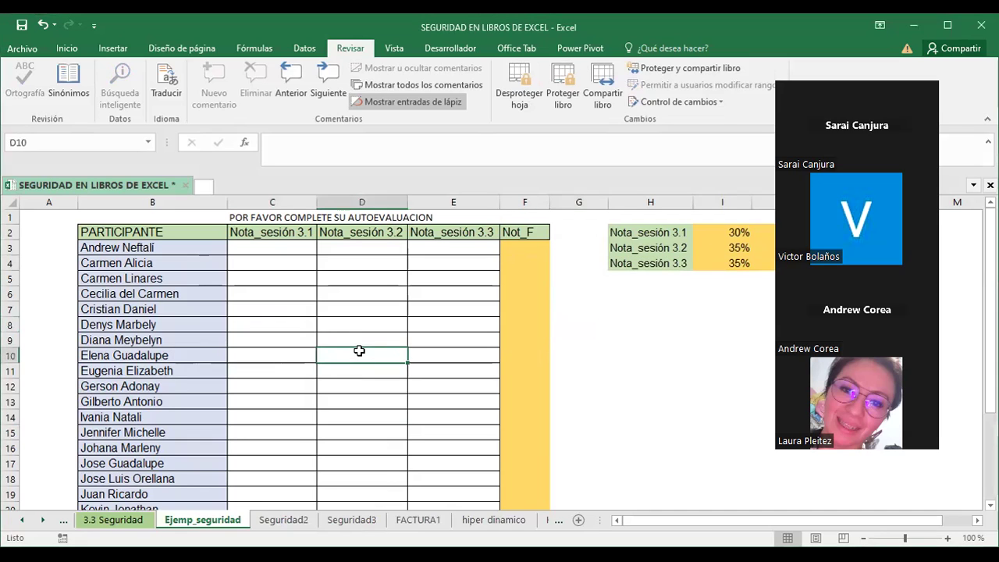
{"action": "right_click", "coordinate": [236, 523]}
Unprotect, then re-protect Ejemp_seguridad without allowing row deletion, column deletion or hyperlink insertion.
{"action": "left_click", "coordinate": [290, 434]}
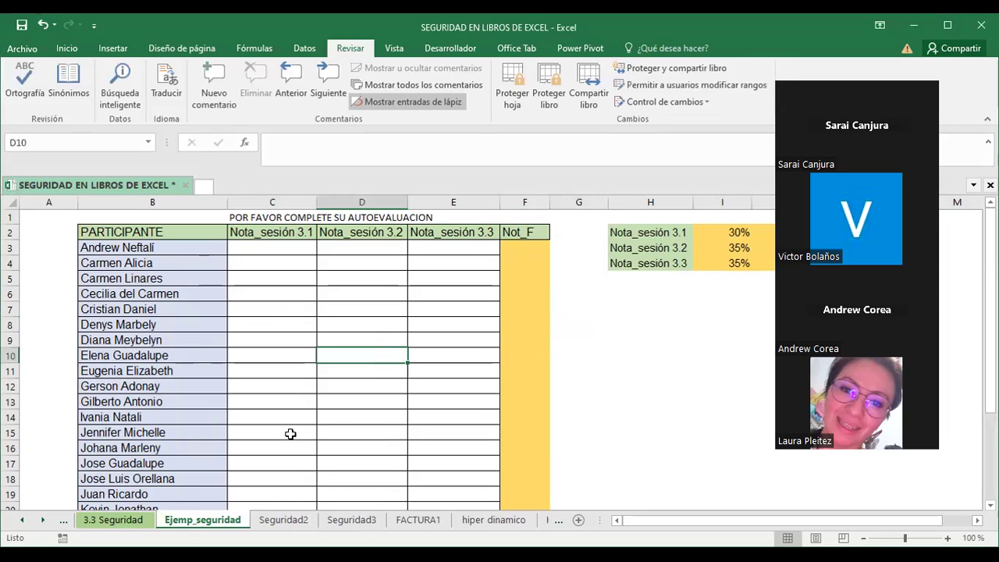
{"action": "right_click", "coordinate": [196, 519]}
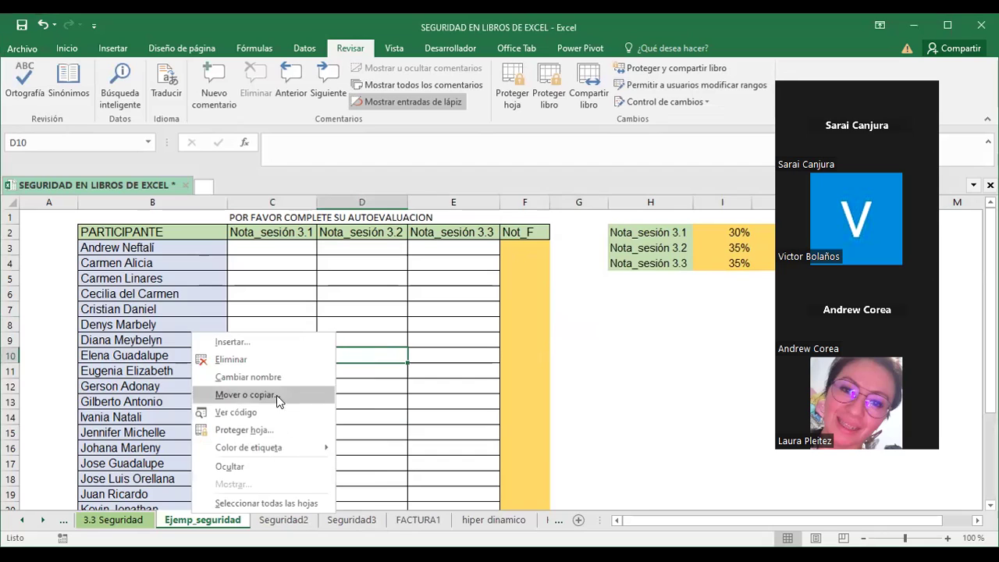
{"action": "left_click", "coordinate": [244, 430]}
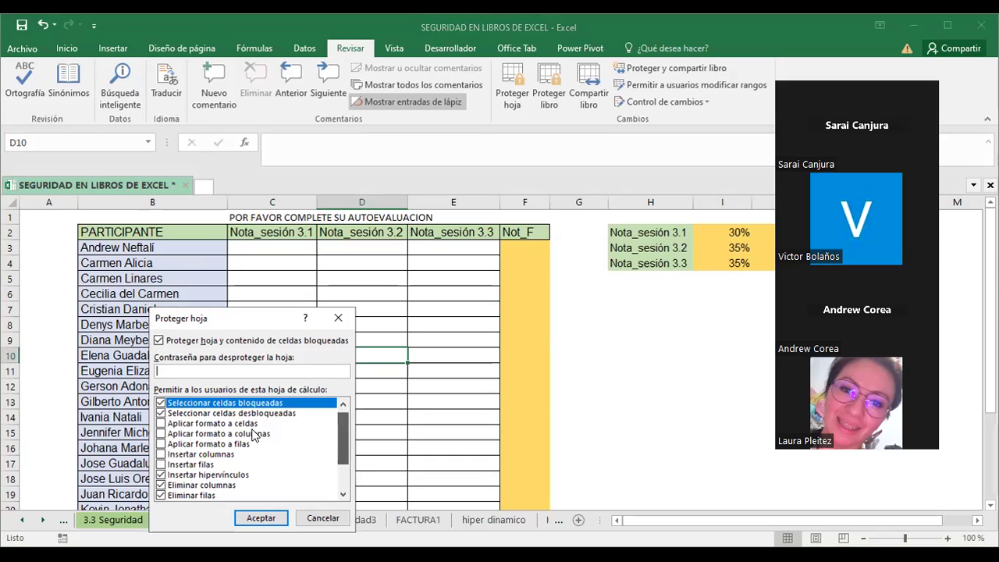
{"action": "scroll", "coordinate": [254, 435], "scroll_direction": "down", "scroll_amount": 2}
{"action": "left_click", "coordinate": [163, 453]}
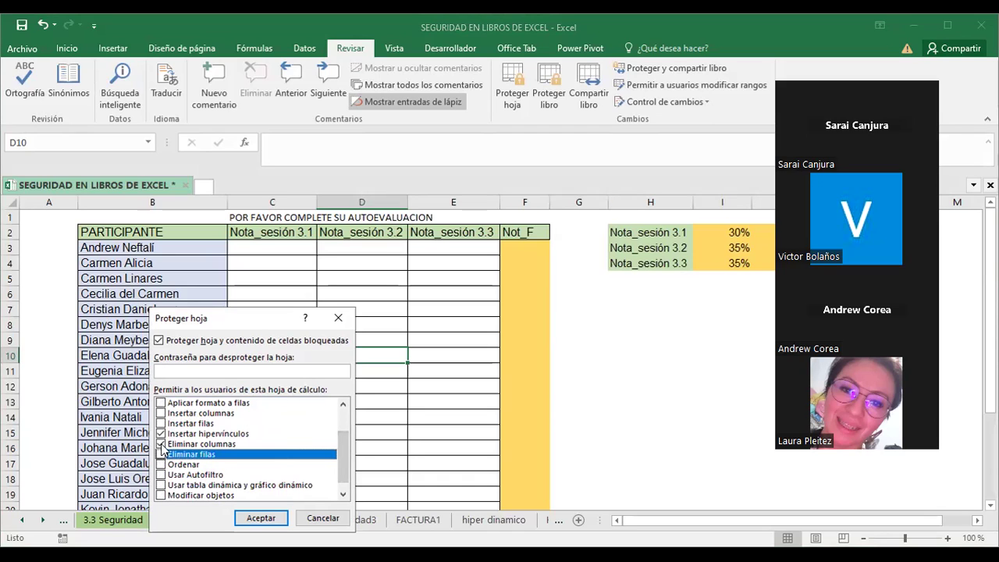
{"action": "left_click", "coordinate": [162, 443]}
{"action": "left_click", "coordinate": [162, 433]}
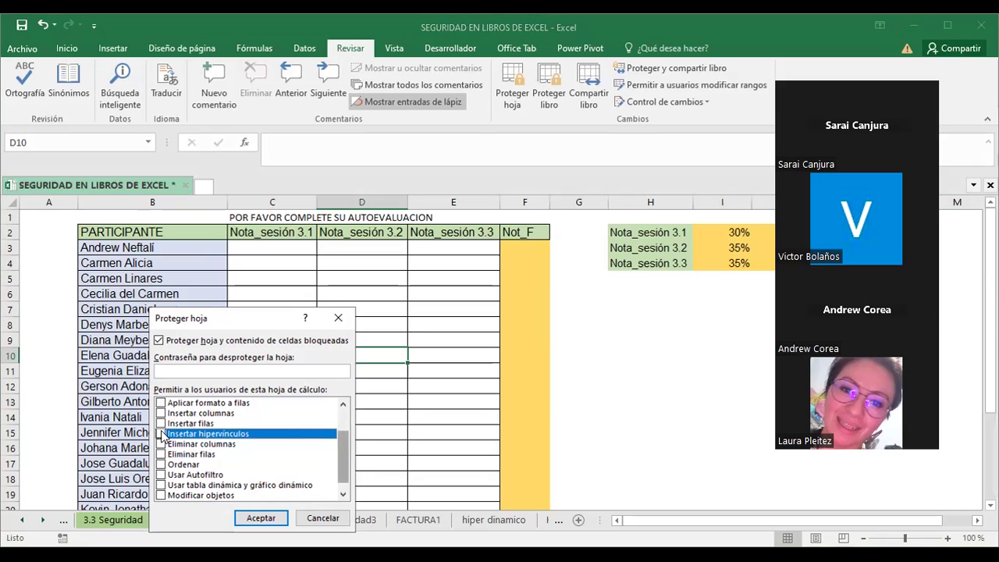
{"action": "scroll", "coordinate": [162, 437], "scroll_direction": "up", "scroll_amount": 2}
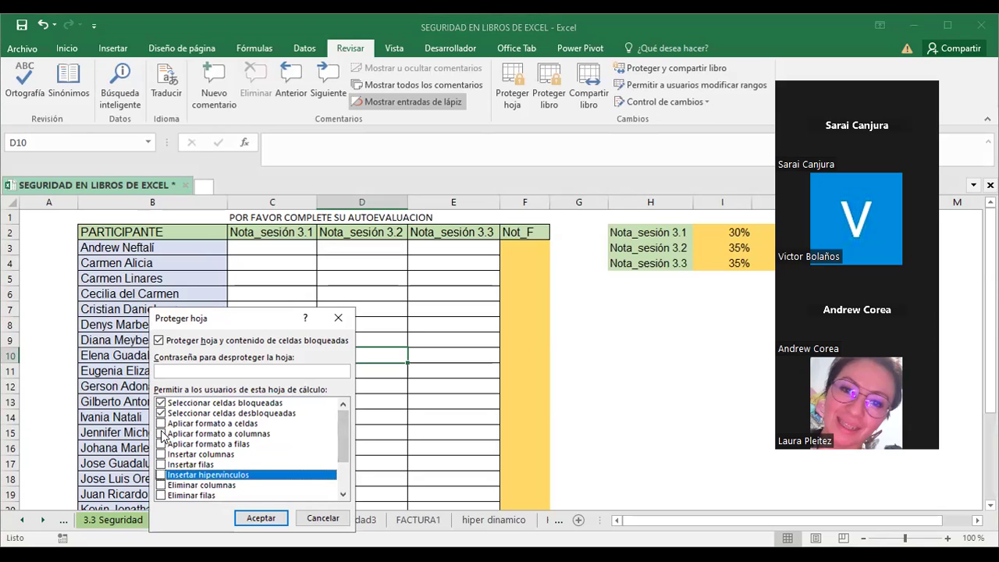
{"action": "left_click", "coordinate": [266, 521]}
Confirm that deleting in C14 is blocked, then unprotect the Ejemp_seguridad sheet.
{"action": "key", "text": "Down"}
{"action": "key", "text": "Left"}
{"action": "key", "text": "Down"}
{"action": "key", "text": "Down"}
{"action": "key", "text": "Down"}
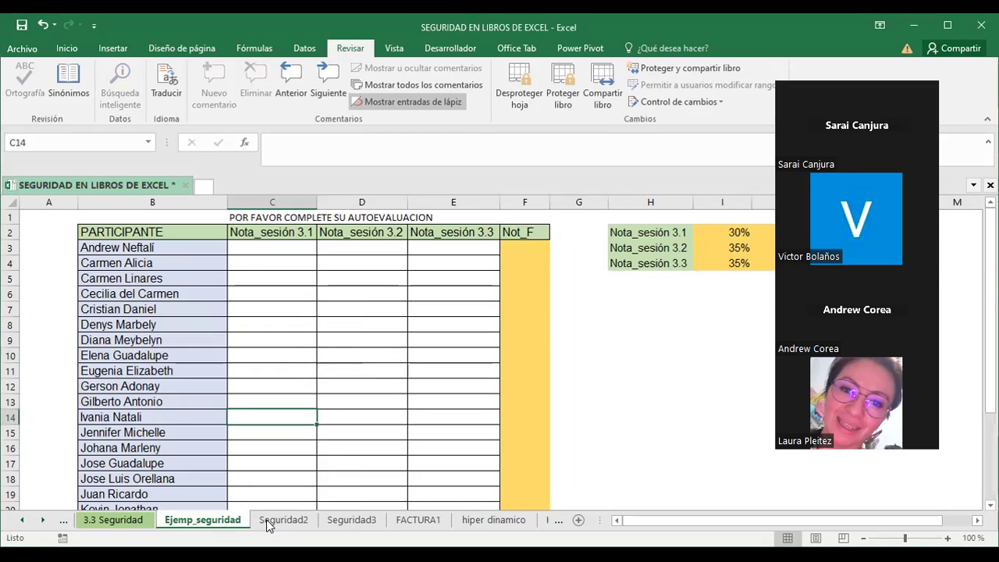
{"action": "key", "text": "Delete"}
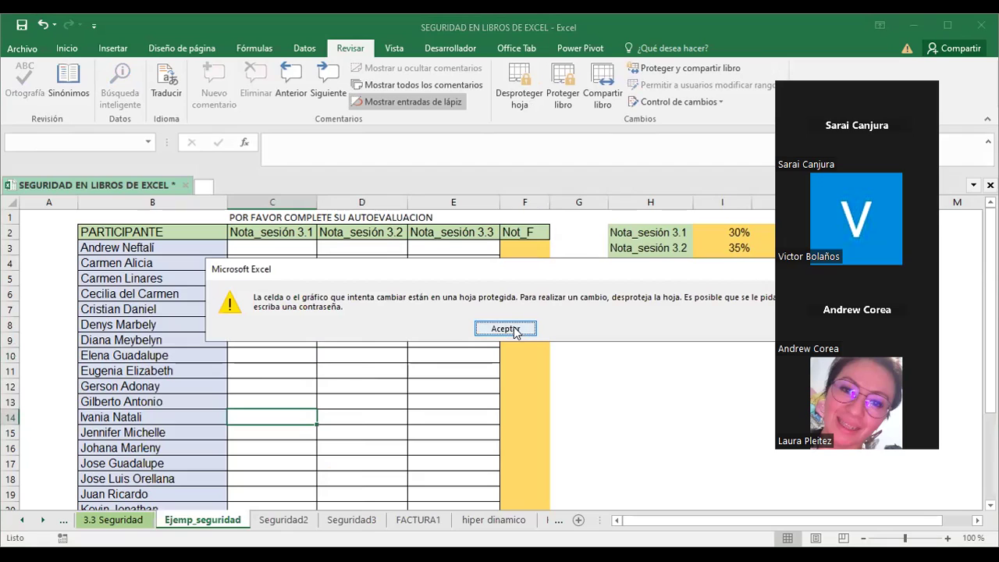
{"action": "key", "text": "Return"}
{"action": "right_click", "coordinate": [208, 526]}
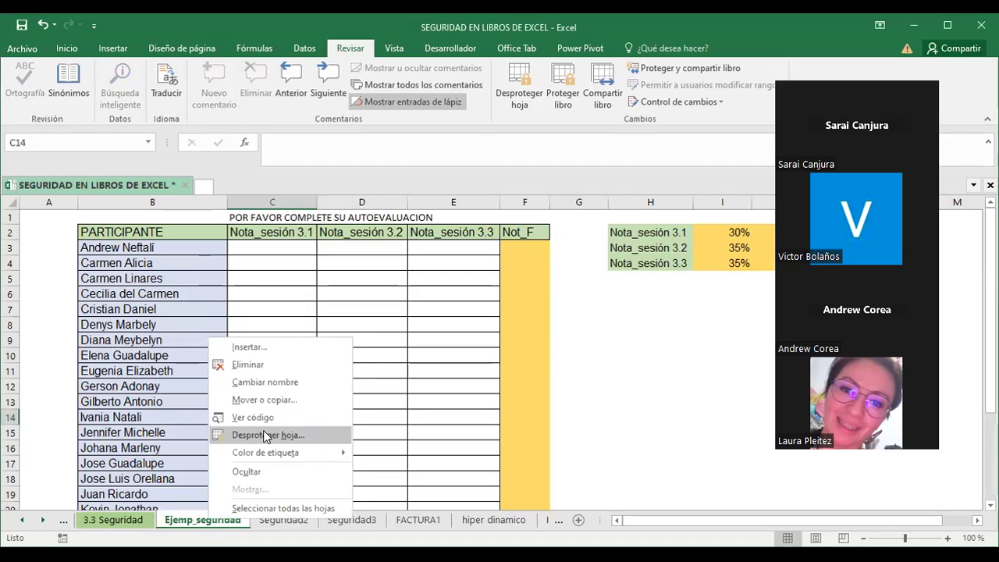
{"action": "left_click", "coordinate": [266, 434]}
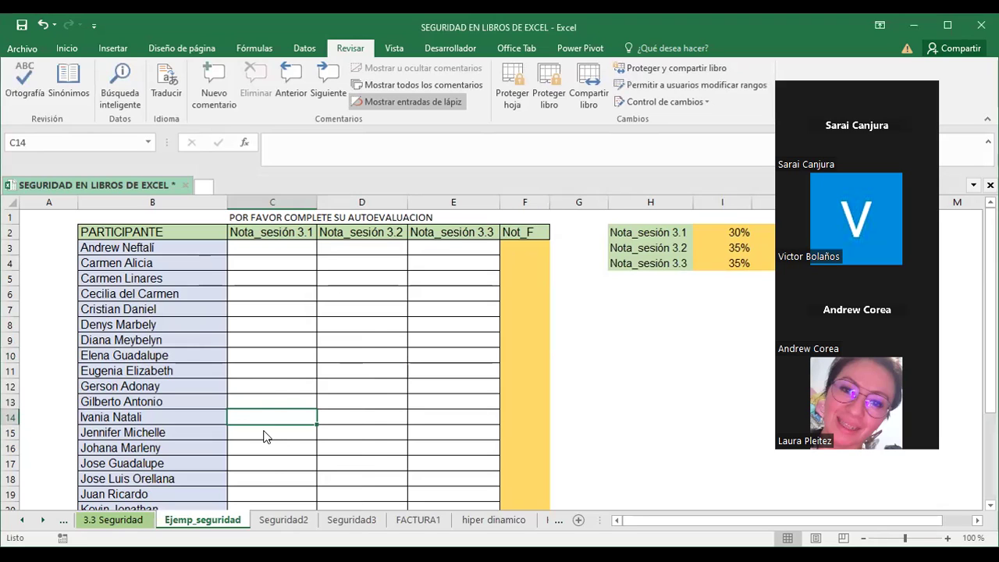
Protect Ejemp_seguridad with a confirmed password, permitting Eliminar columnas and Eliminar filas.
{"action": "right_click", "coordinate": [231, 519]}
{"action": "left_click", "coordinate": [282, 433]}
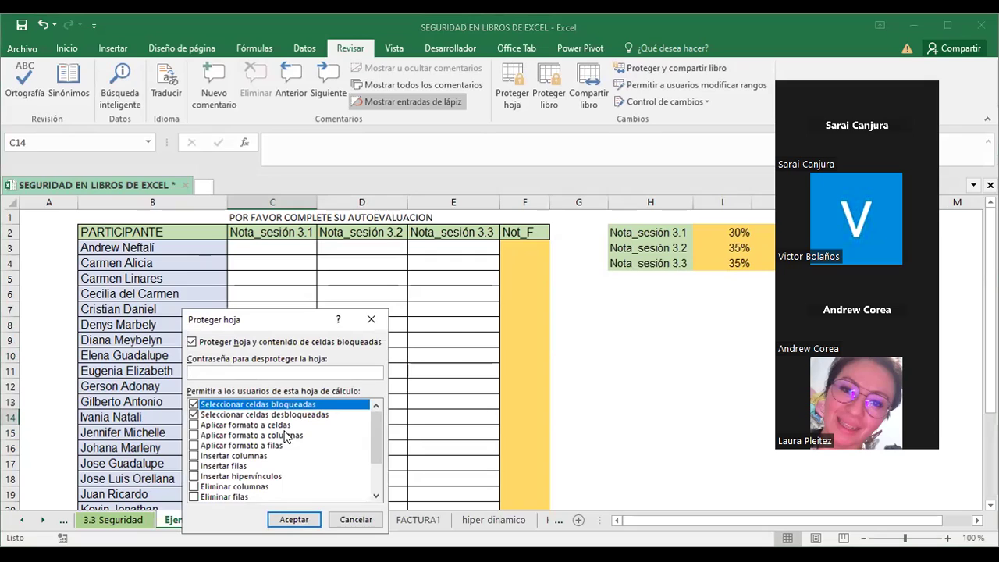
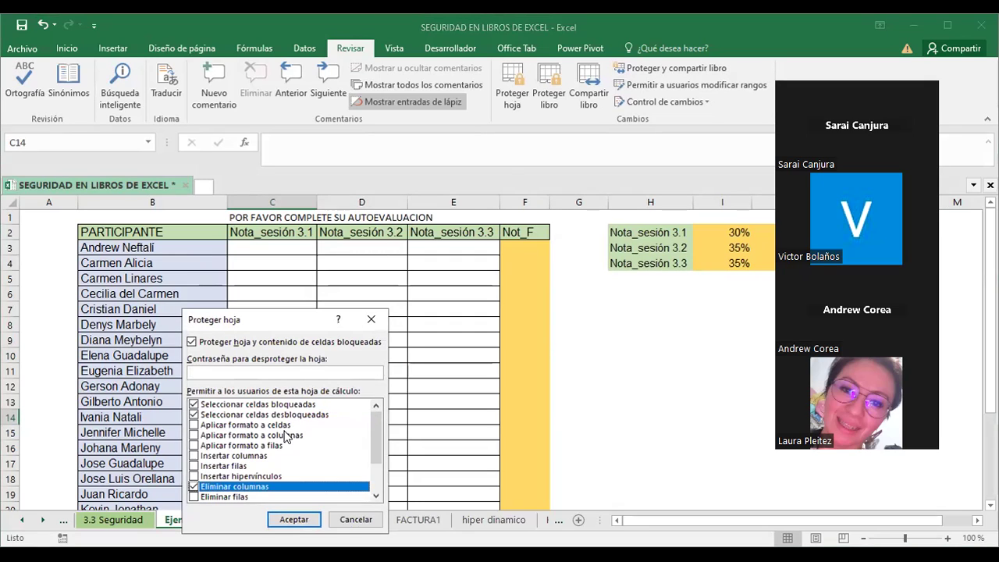
{"action": "key", "text": "Down"}
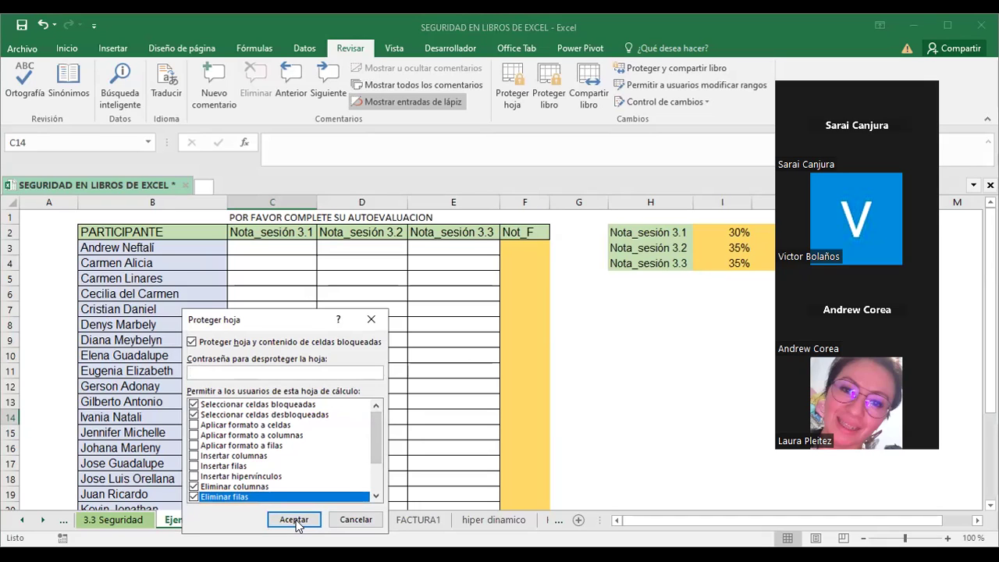
{"action": "left_click", "coordinate": [295, 521]}
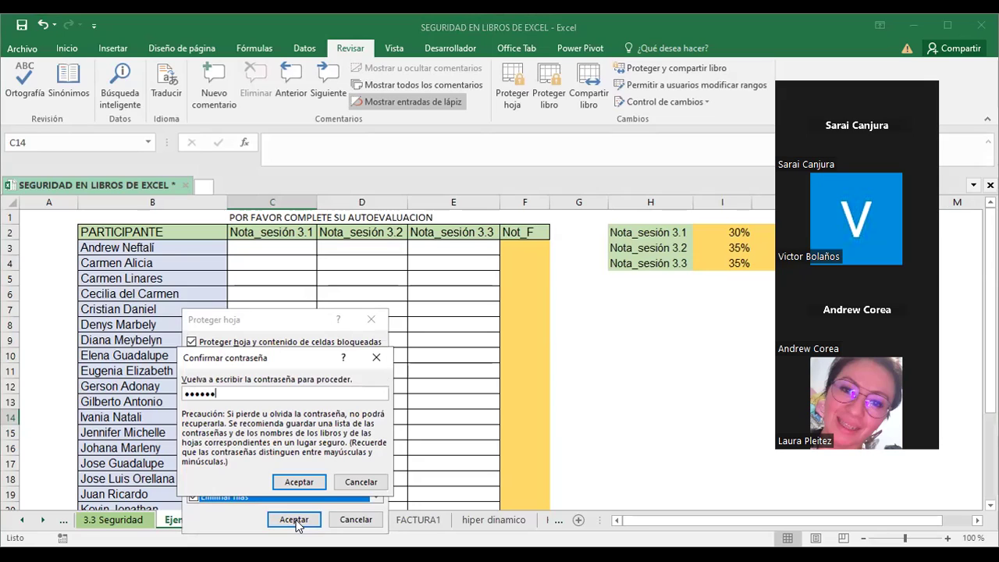
{"action": "key", "text": "Return"}
{"action": "left_click", "coordinate": [276, 312]}
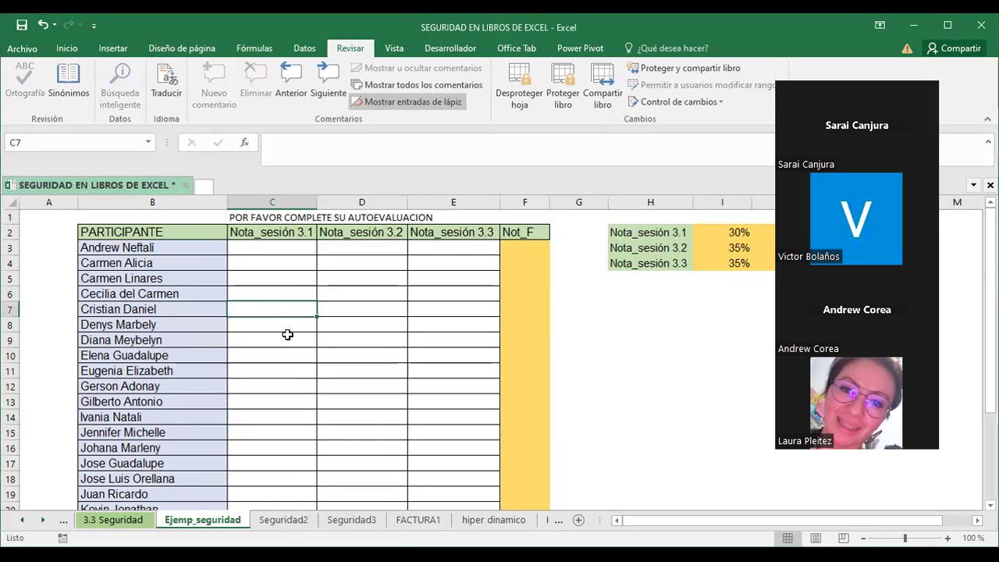
{"action": "right_click", "coordinate": [211, 528]}
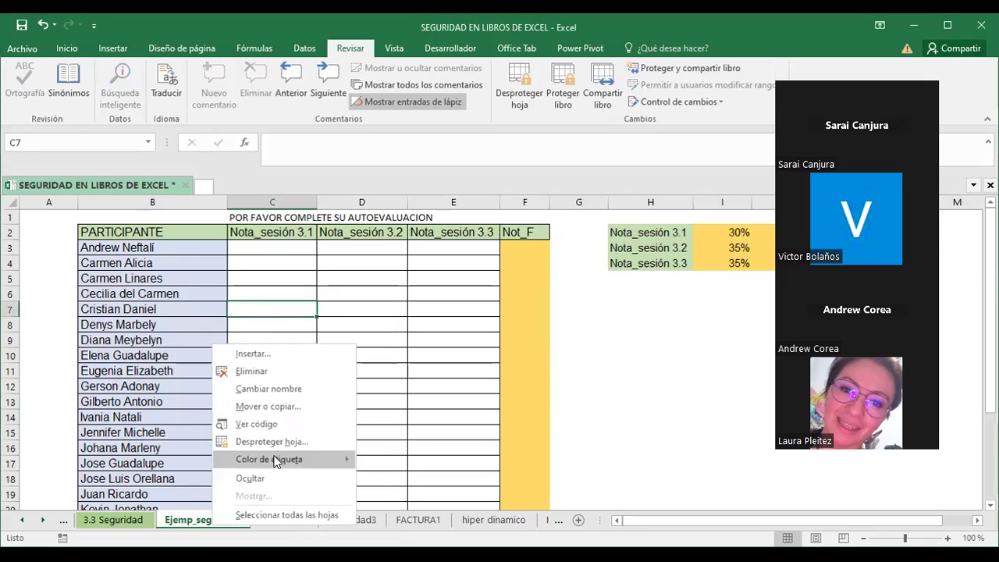
{"action": "left_click", "coordinate": [274, 289]}
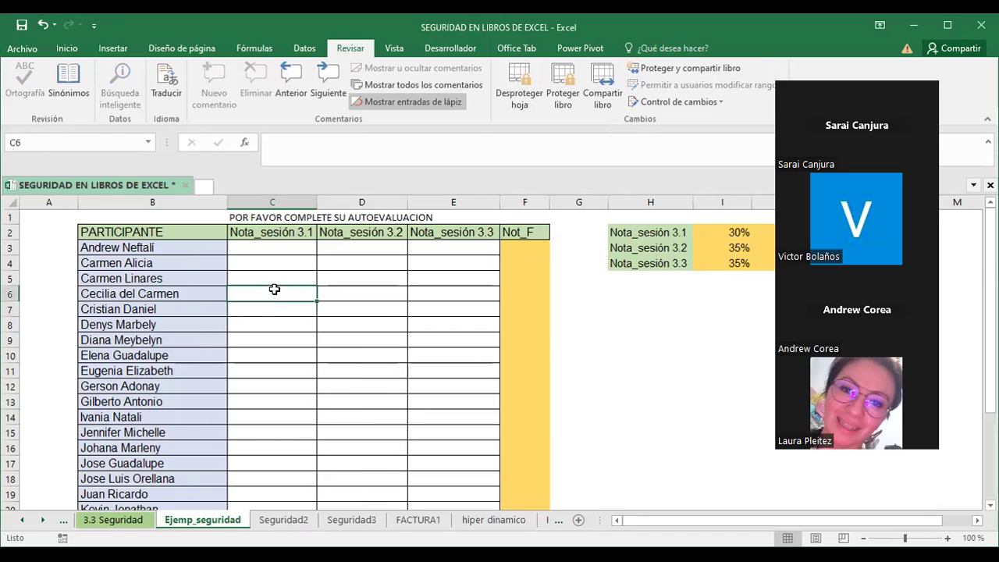
{"action": "double_click", "coordinate": [276, 292]}
{"action": "left_click", "coordinate": [495, 328]}
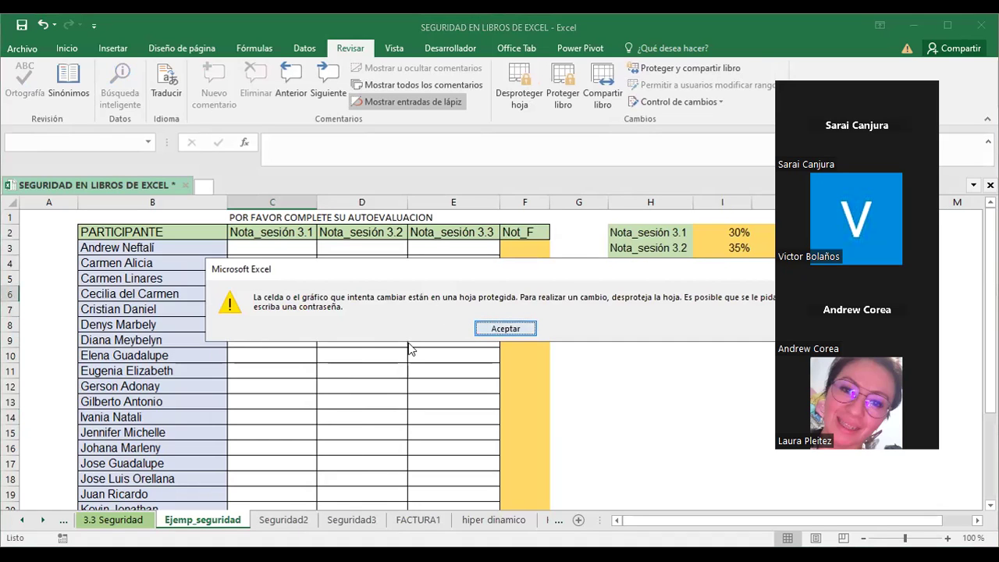
{"action": "key", "text": "Right"}
{"action": "key", "text": "Right"}
{"action": "key", "text": "Down"}
{"action": "key", "text": "Down"}
{"action": "key", "text": "Down"}
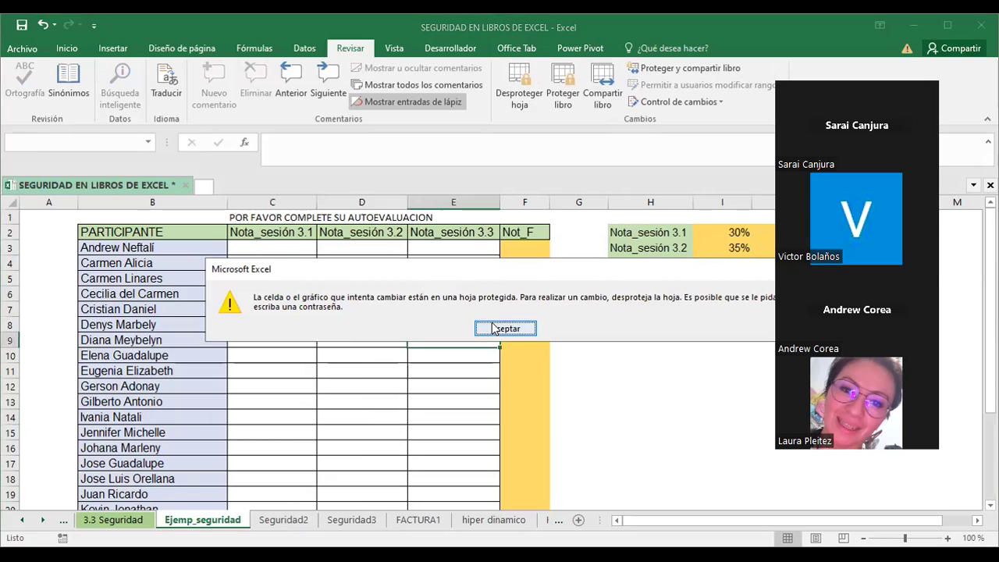
{"action": "key", "text": "Left"}
{"action": "key", "text": "Down"}
{"action": "key", "text": "Down"}
{"action": "key", "text": "Down"}
{"action": "left_click", "coordinate": [486, 330]}
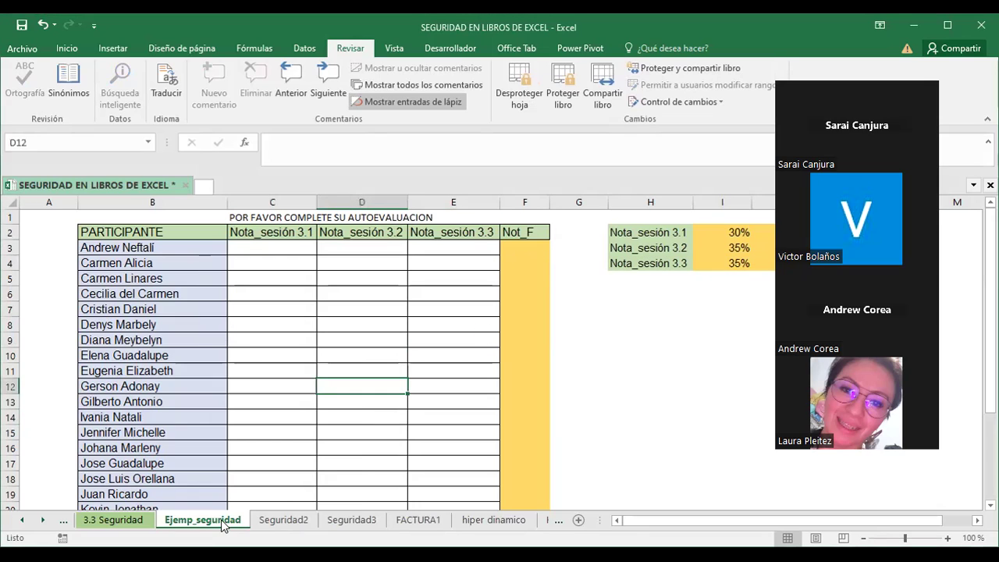
{"action": "left_click", "coordinate": [71, 351]}
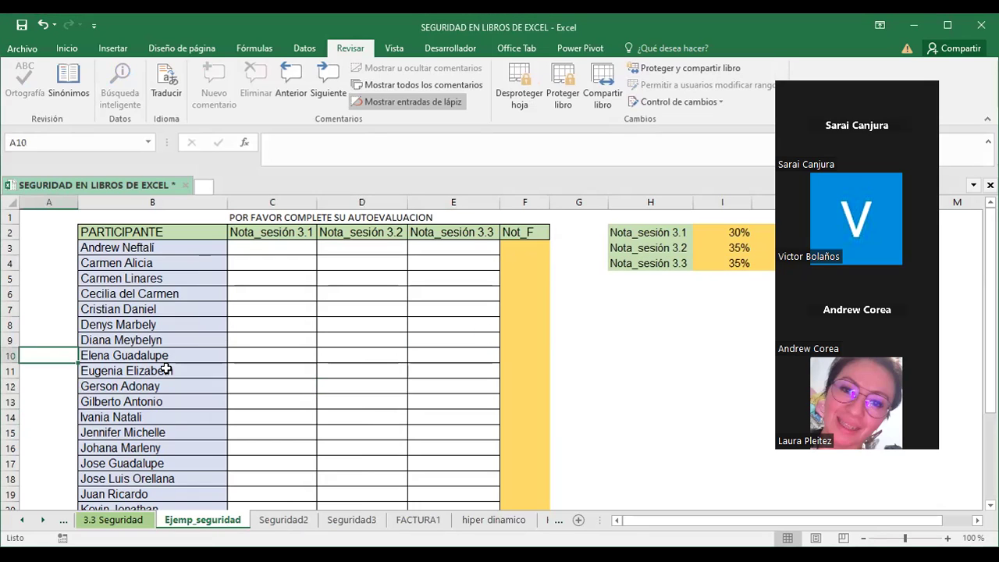
{"action": "key", "text": "Delete"}
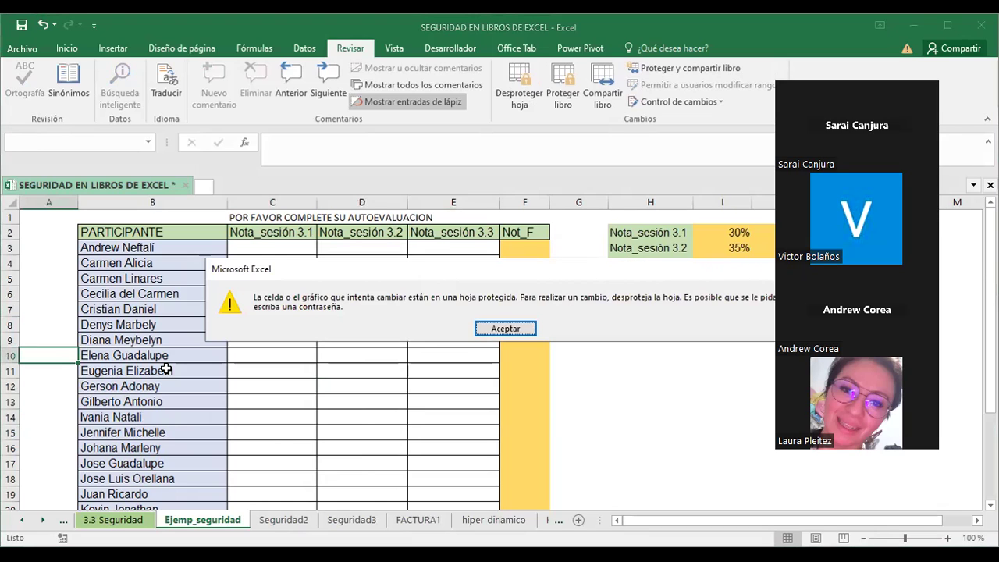
{"action": "left_click", "coordinate": [493, 336]}
{"action": "left_click", "coordinate": [374, 350]}
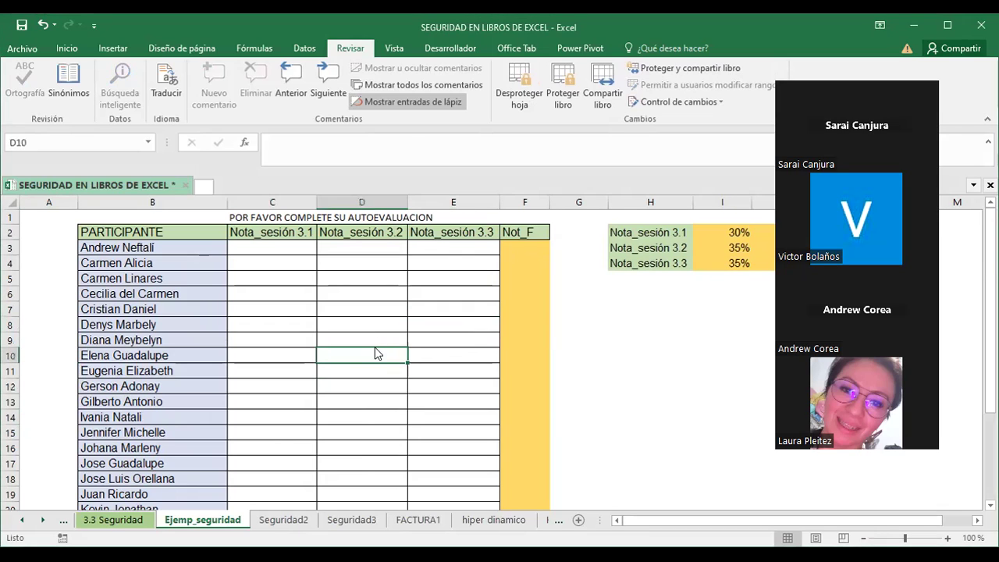
{"action": "double_click", "coordinate": [380, 352]}
{"action": "left_click", "coordinate": [488, 329]}
Unprotect the Ejemp_seguridad sheet by entering its password.
{"action": "right_click", "coordinate": [196, 524]}
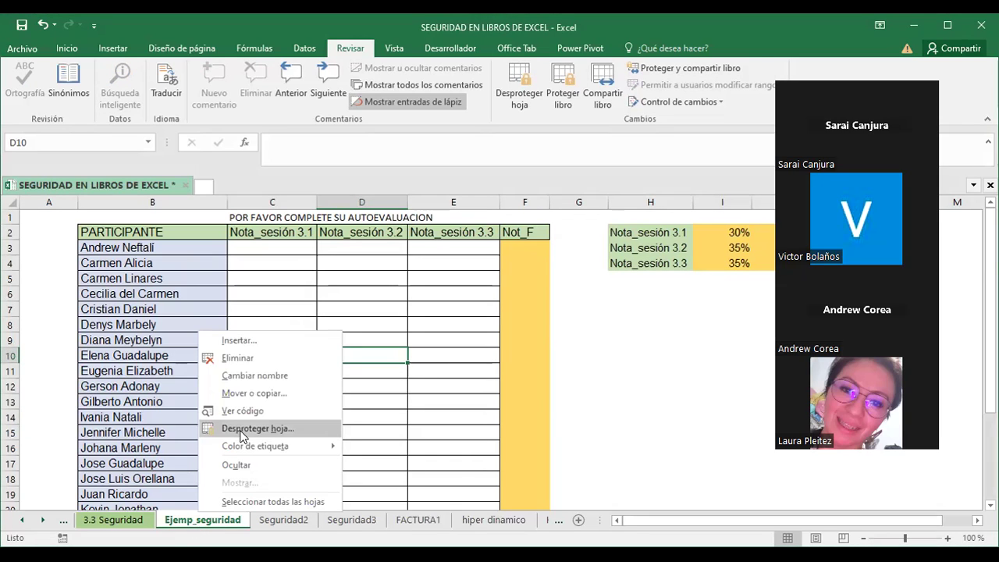
{"action": "left_click", "coordinate": [242, 434]}
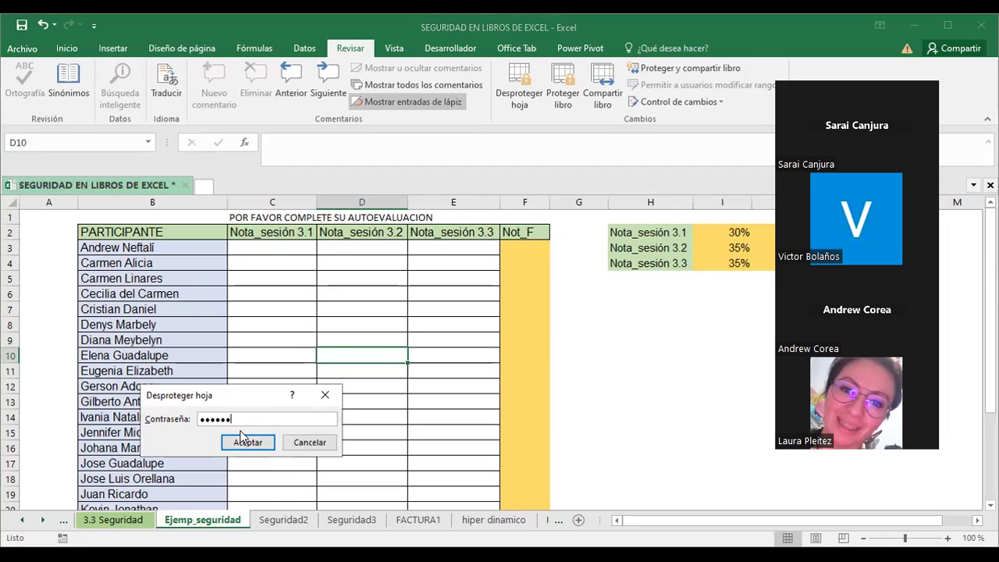
{"action": "left_click", "coordinate": [242, 438]}
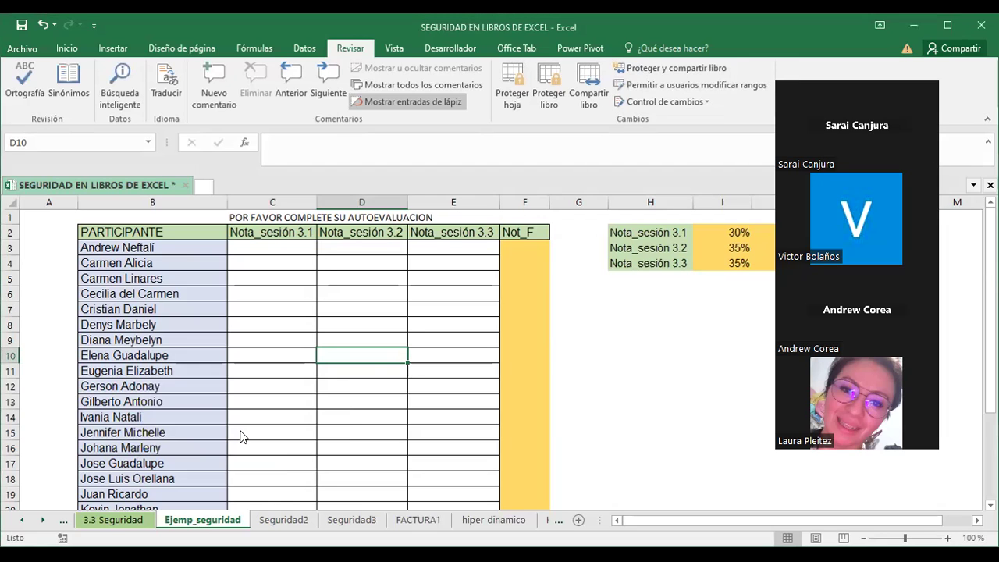
Type test text EREW, ERW, EWR, REW and RWE into several grade cells.
{"action": "left_click", "coordinate": [257, 370]}
{"action": "type", "text": "EREW"}
{"action": "left_click", "coordinate": [379, 349]}
{"action": "type", "text": "ERW"}
{"action": "key", "text": "Down"}
{"action": "key", "text": "Down"}
{"action": "key", "text": "Down"}
{"action": "left_click", "coordinate": [245, 321]}
{"action": "type", "text": "EWR"}
{"action": "left_click", "coordinate": [272, 448]}
{"action": "type", "text": "REW"}
{"action": "left_click", "coordinate": [361, 355]}
{"action": "type", "text": "RWE"}
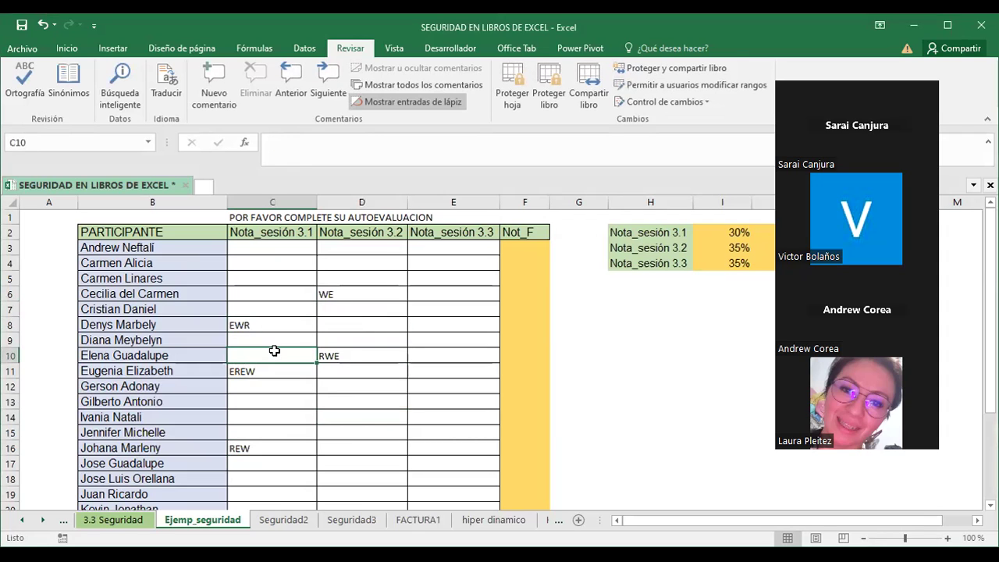
Clear the test entries from C6:D16.
{"action": "left_click_drag", "start_coordinate": [261, 295], "coordinate": [362, 448]}
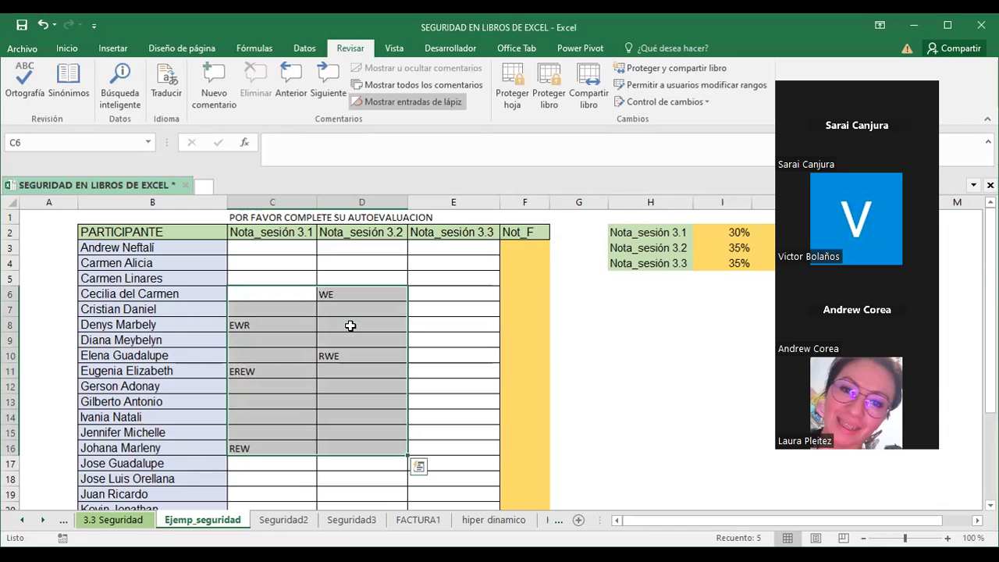
{"action": "key", "text": "Delete"}
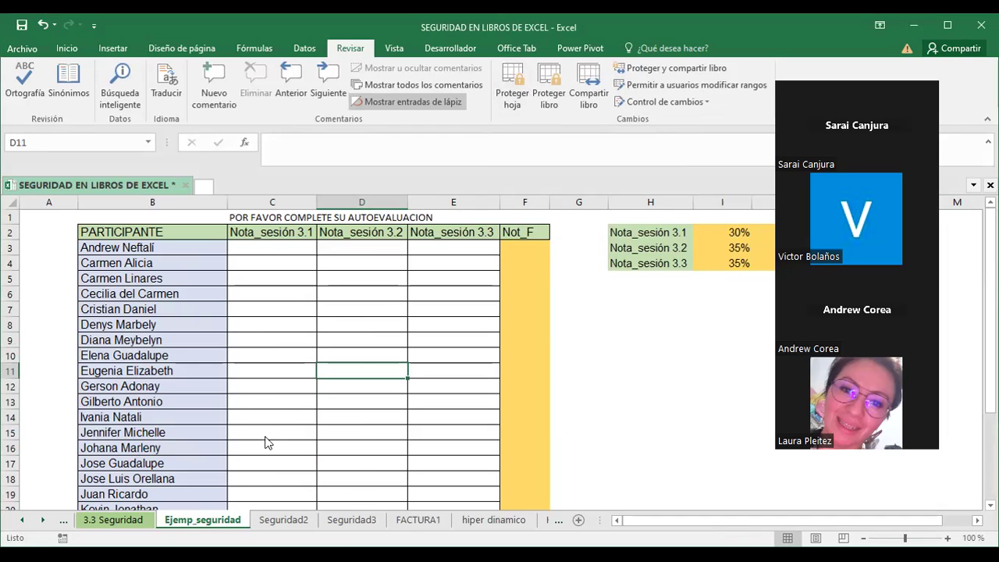
{"action": "right_click", "coordinate": [211, 520]}
Protect the workbook structure with a confirmed password, keeping Estructura checked.
{"action": "left_click", "coordinate": [550, 90]}
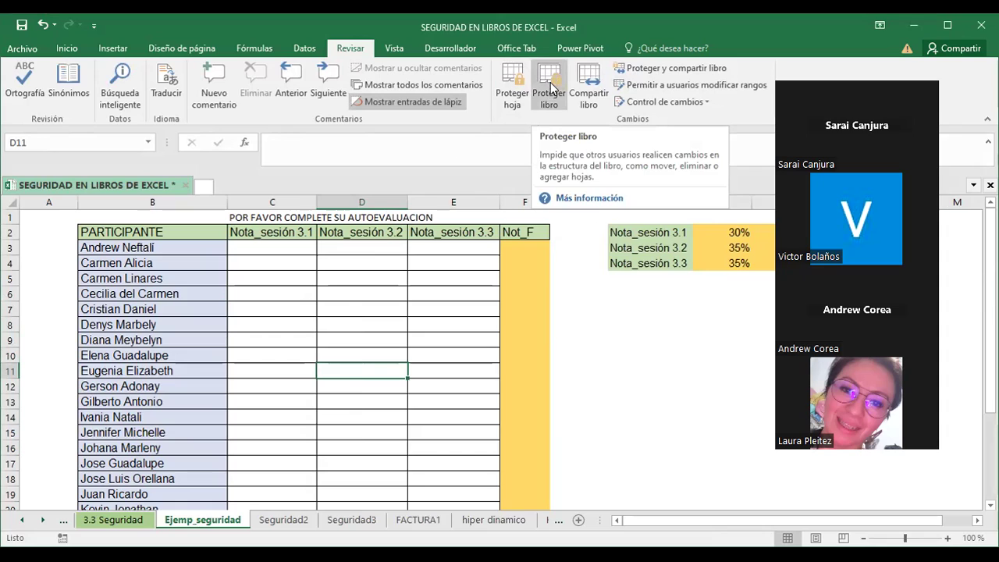
{"action": "left_click", "coordinate": [550, 87]}
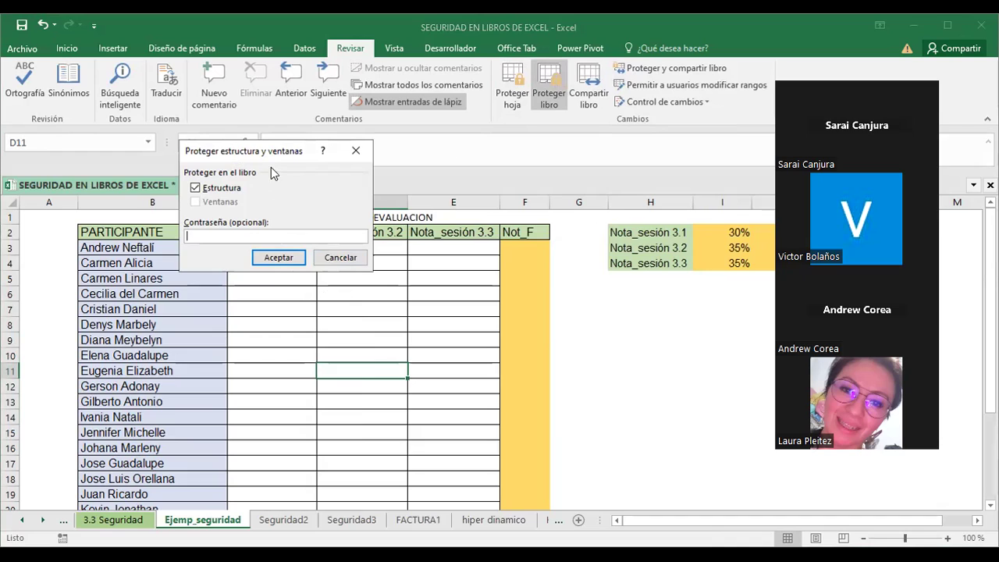
{"action": "left_click", "coordinate": [195, 190]}
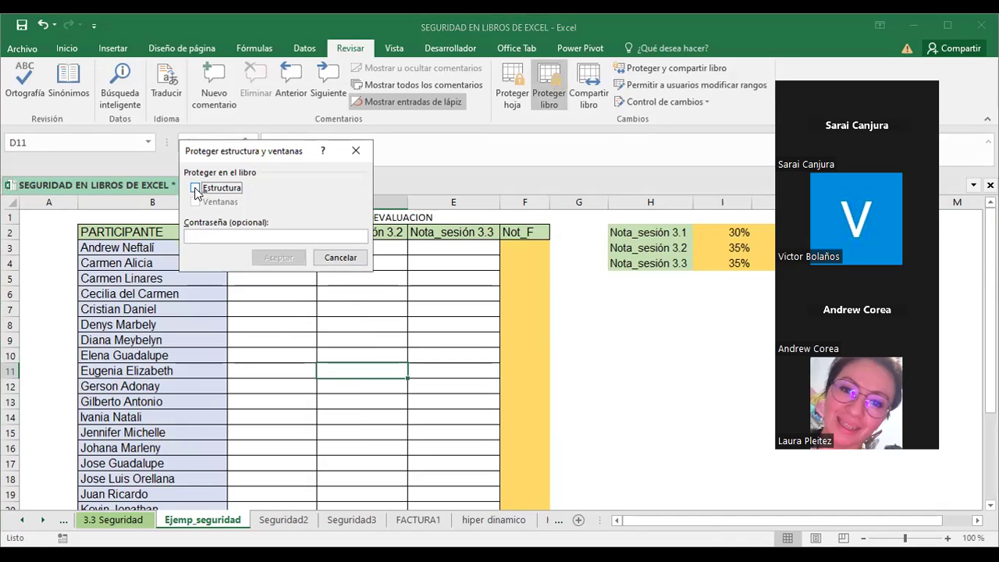
{"action": "left_click", "coordinate": [197, 190]}
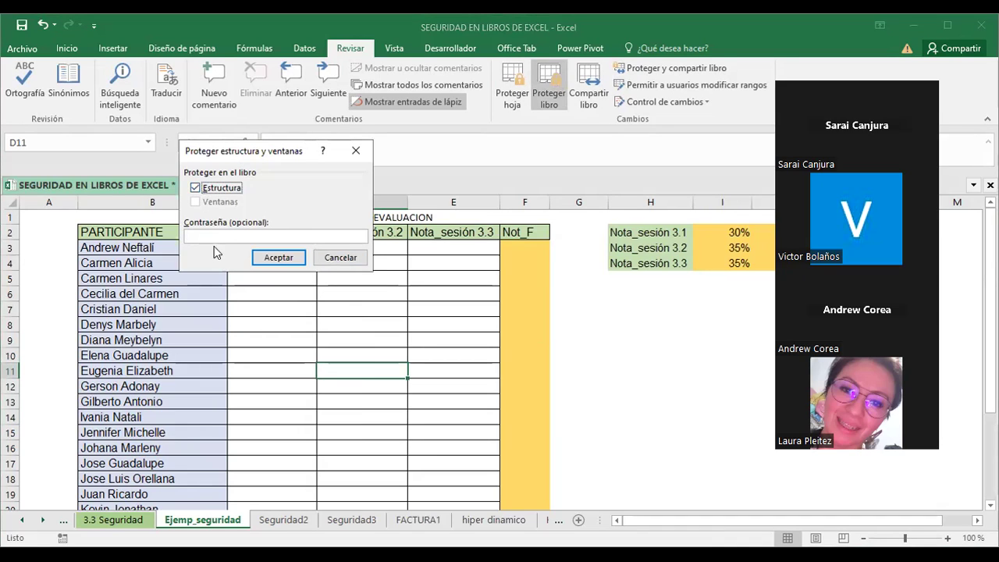
{"action": "left_click", "coordinate": [216, 238]}
{"action": "key", "text": "BackSpace"}
{"action": "key", "text": "BackSpace"}
{"action": "key", "text": "BackSpace"}
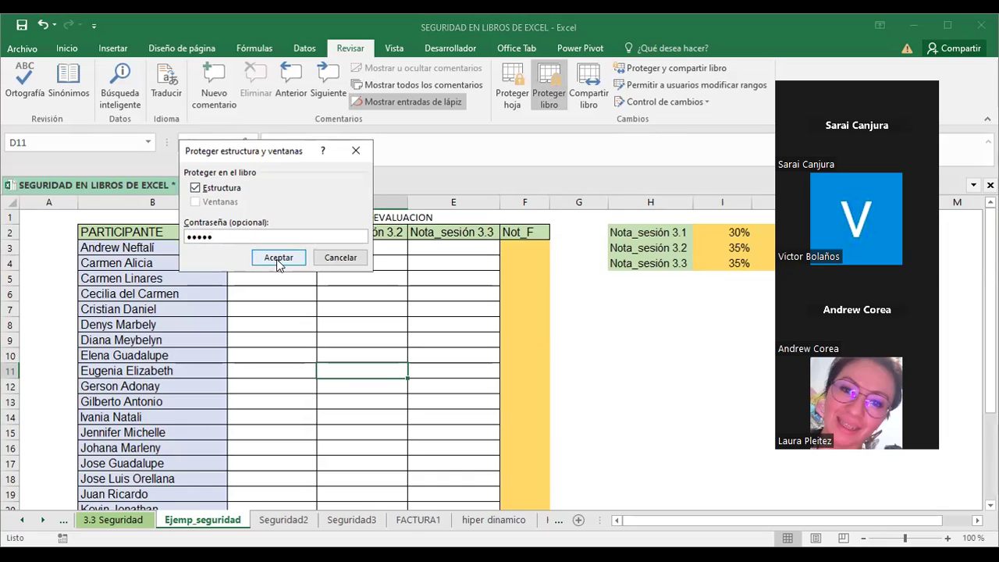
{"action": "left_click", "coordinate": [279, 262]}
{"action": "left_click", "coordinate": [277, 261]}
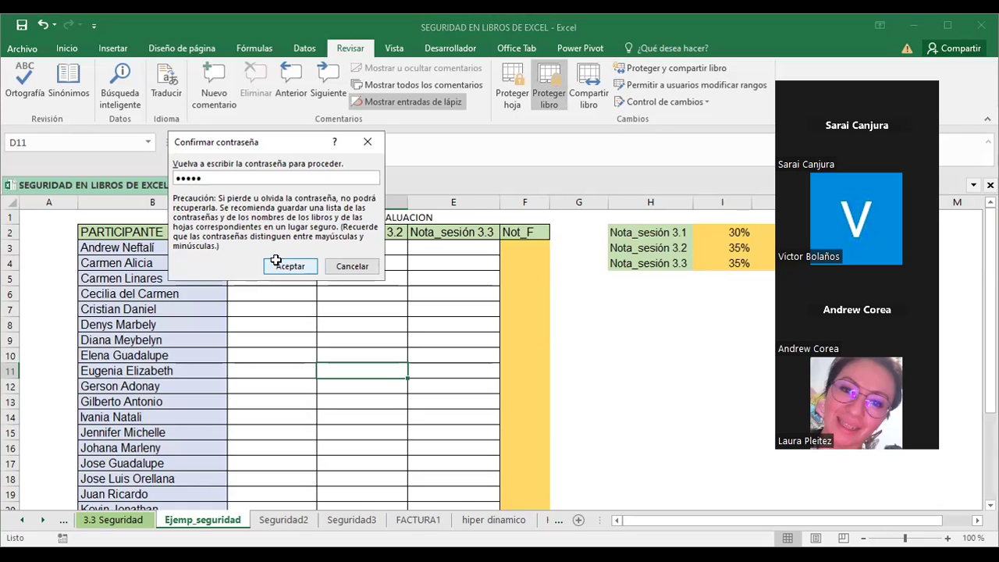
Type test entries EWR in C4 and RW in D5, then select E7.
{"action": "left_click", "coordinate": [276, 260]}
{"action": "type", "text": "EWR"}
{"action": "left_click", "coordinate": [357, 275]}
{"action": "type", "text": "RW"}
{"action": "left_click", "coordinate": [456, 307]}
Enter WERW in E7, then try =BUSCAR in D10 and delete the #¡REF! result.
{"action": "type", "text": "WERW"}
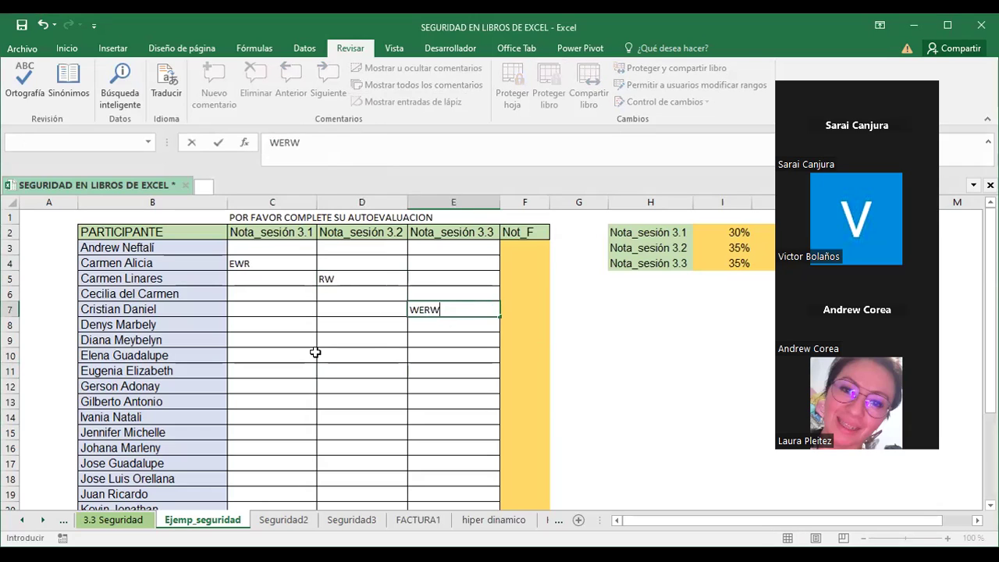
{"action": "left_click", "coordinate": [314, 352]}
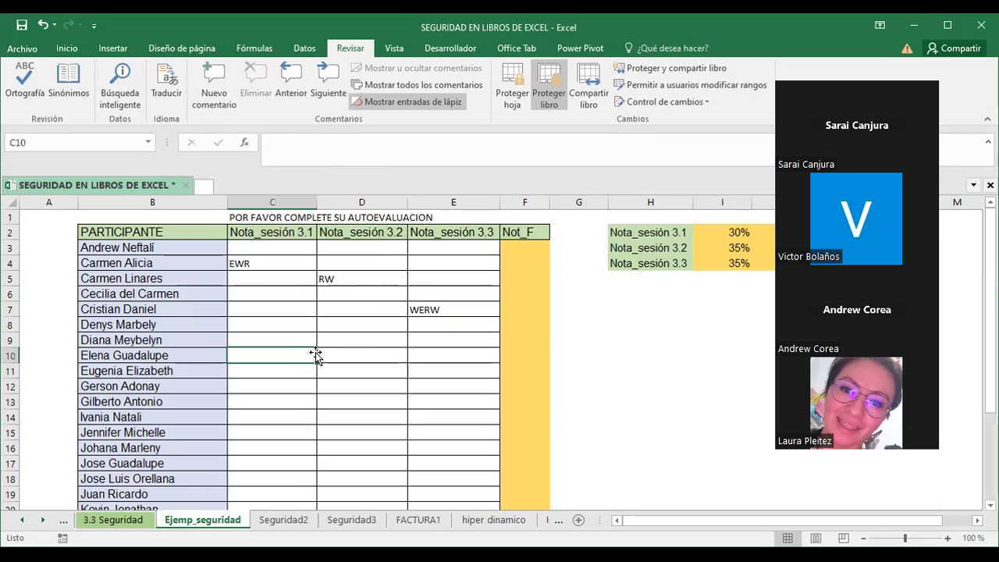
{"action": "left_click", "coordinate": [384, 352]}
{"action": "type", "text": "="}
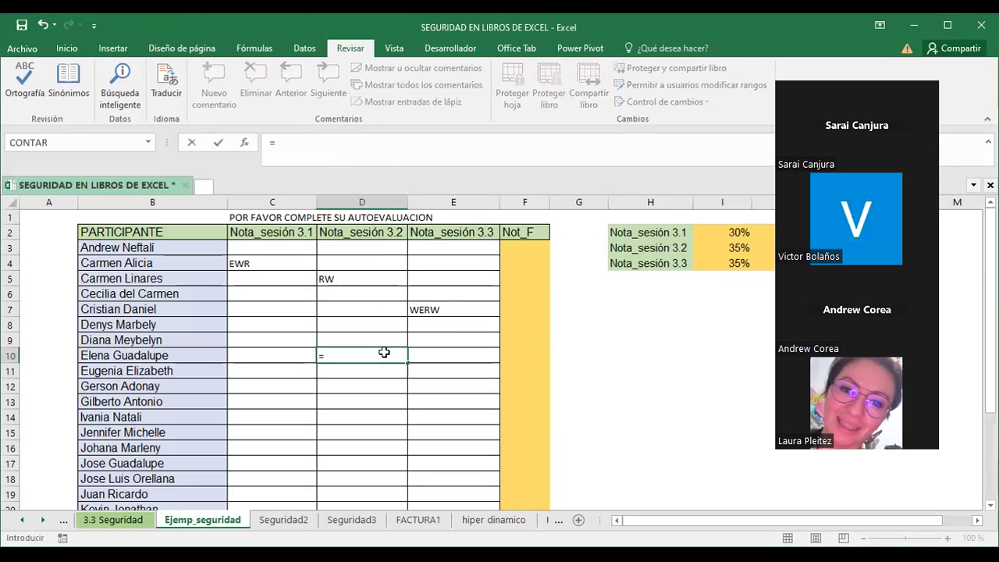
{"action": "type", "text": "BUSCAR"}
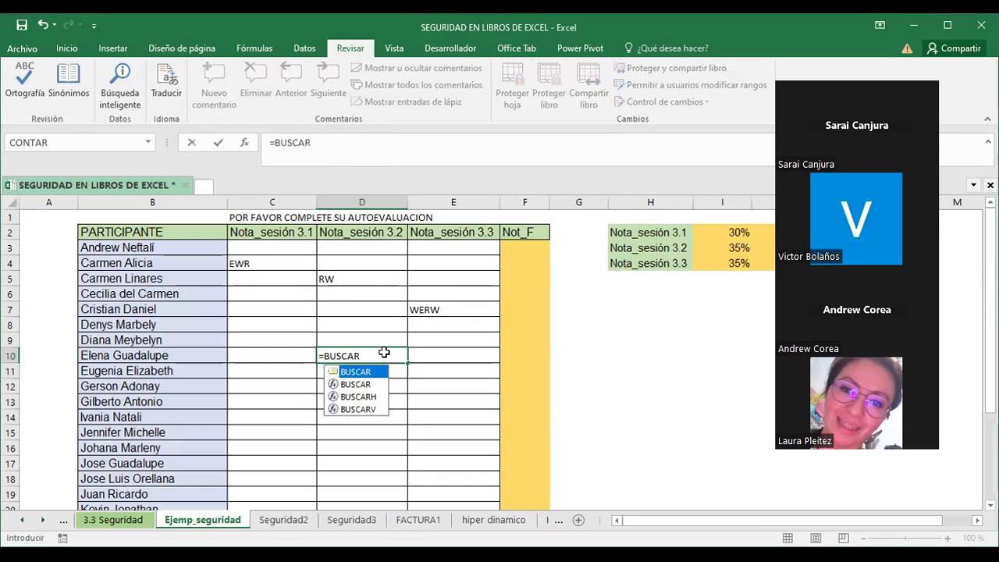
{"action": "left_click", "coordinate": [272, 401]}
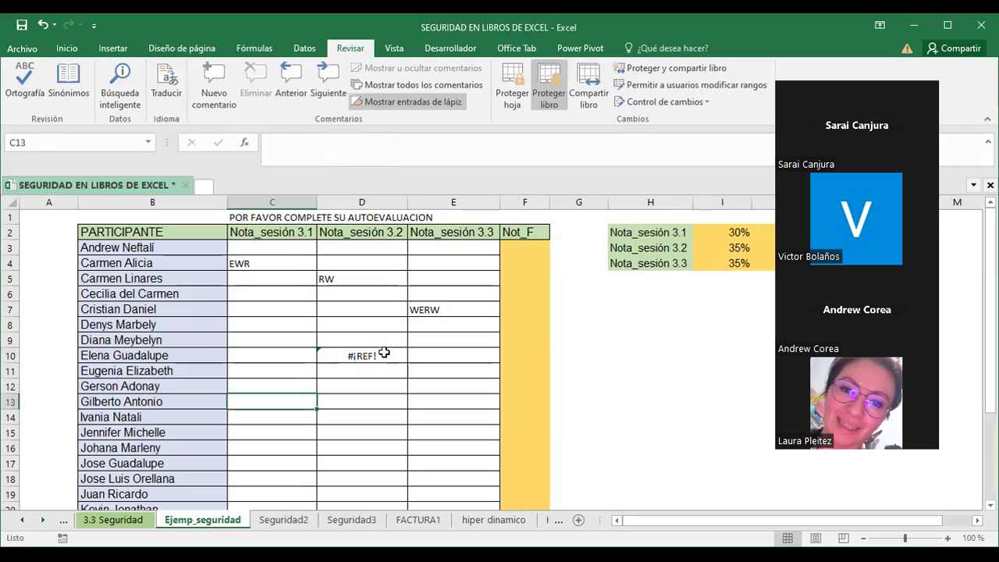
{"action": "key", "text": "Up"}
{"action": "key", "text": "Up"}
{"action": "key", "text": "Up"}
{"action": "key", "text": "Right"}
{"action": "key", "text": "Delete"}
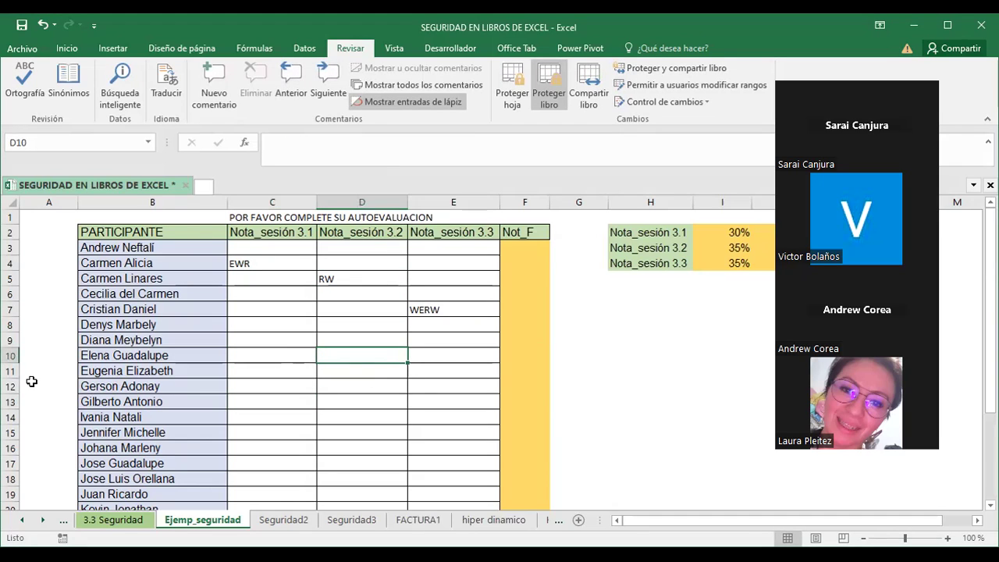
Make row 10 taller and widen columns B, C and E.
{"action": "left_click_drag", "start_coordinate": [10, 363], "coordinate": [10, 380]}
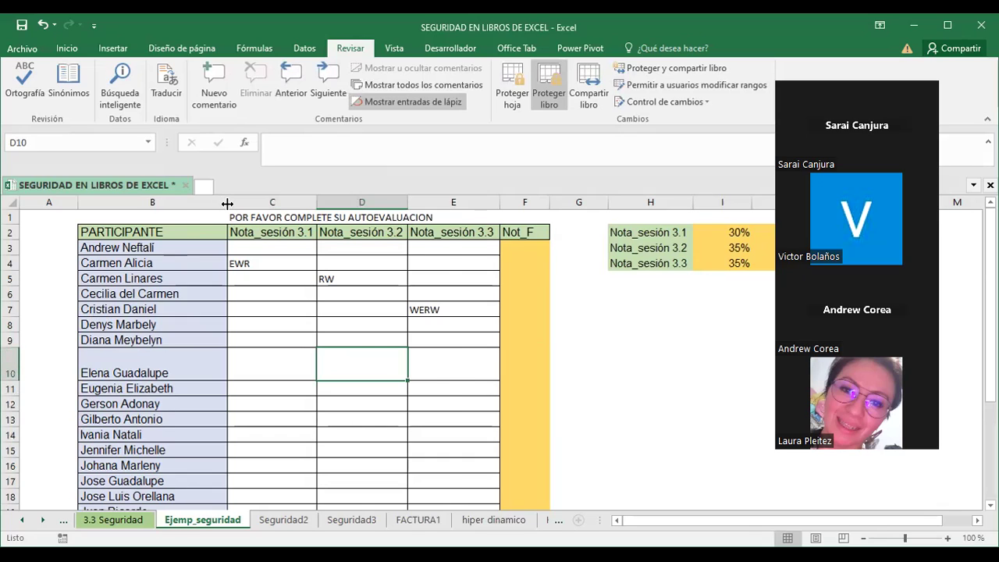
{"action": "left_click_drag", "start_coordinate": [227, 202], "coordinate": [267, 203]}
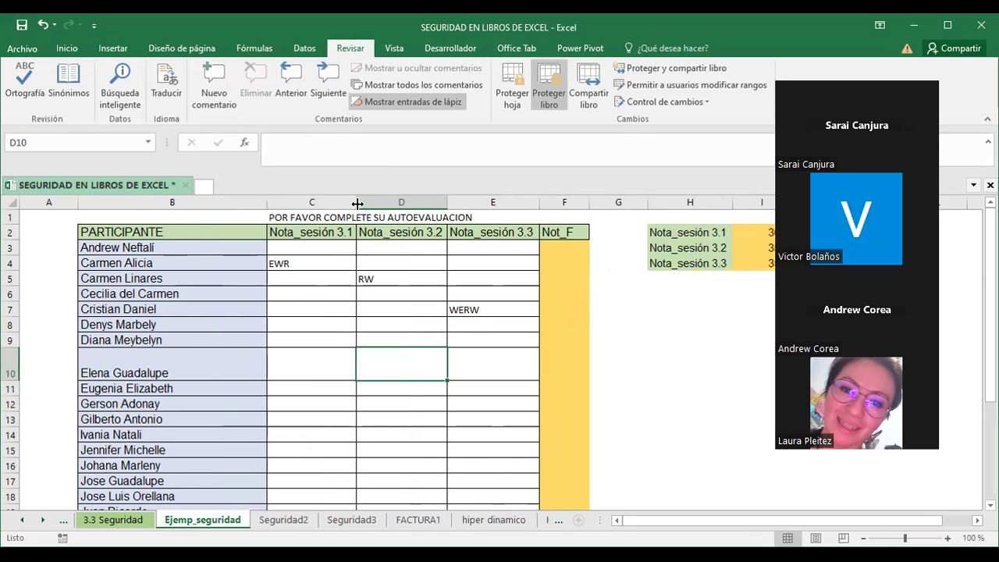
{"action": "left_click_drag", "start_coordinate": [356, 203], "coordinate": [379, 203]}
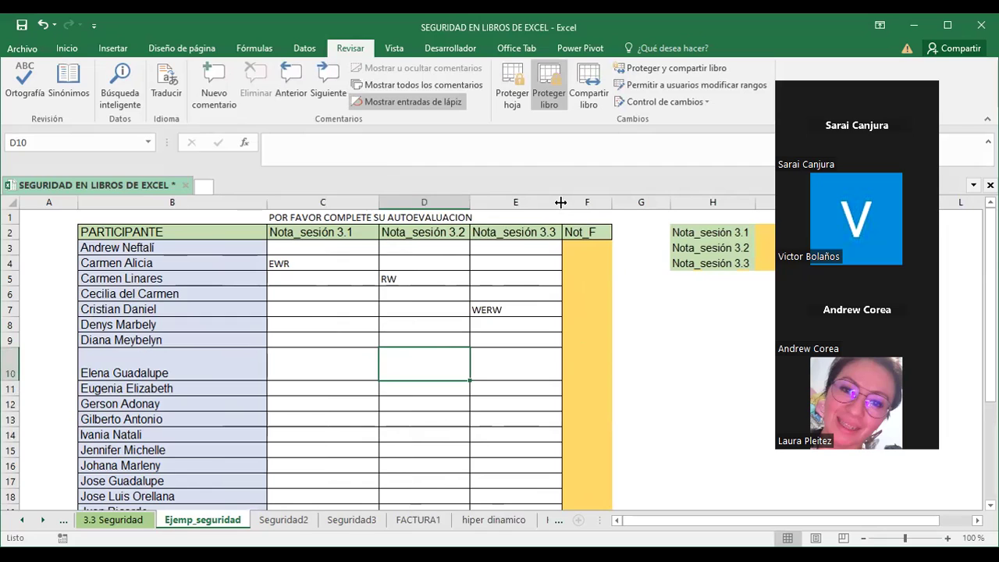
{"action": "left_click_drag", "start_coordinate": [561, 203], "coordinate": [576, 203]}
Remove the workbook structure protection by entering its password.
{"action": "left_click", "coordinate": [550, 90]}
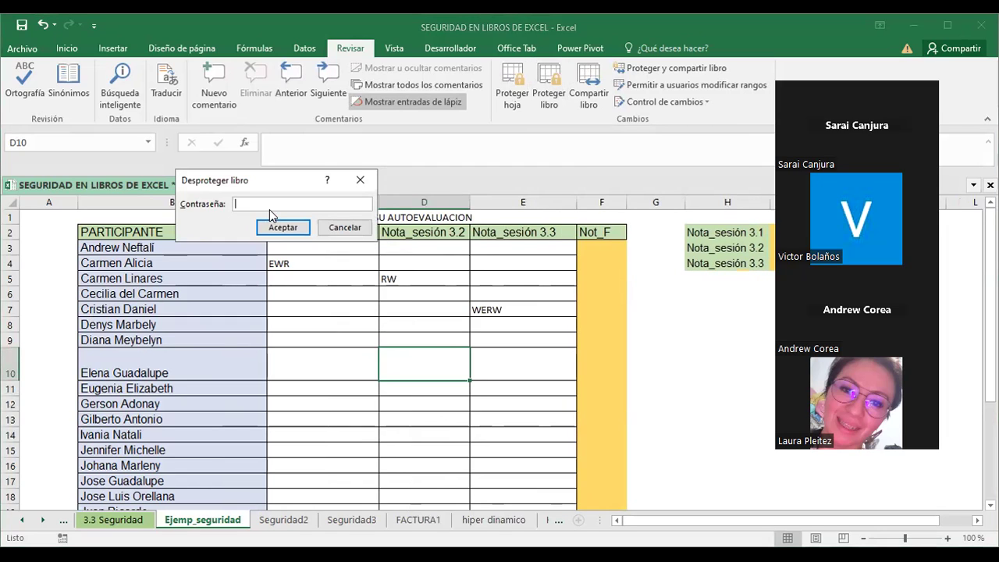
{"action": "type", "text": "1"}
{"action": "left_click", "coordinate": [281, 227]}
Narrow column B, then switch to the other workbook window.
{"action": "left_click", "coordinate": [248, 340]}
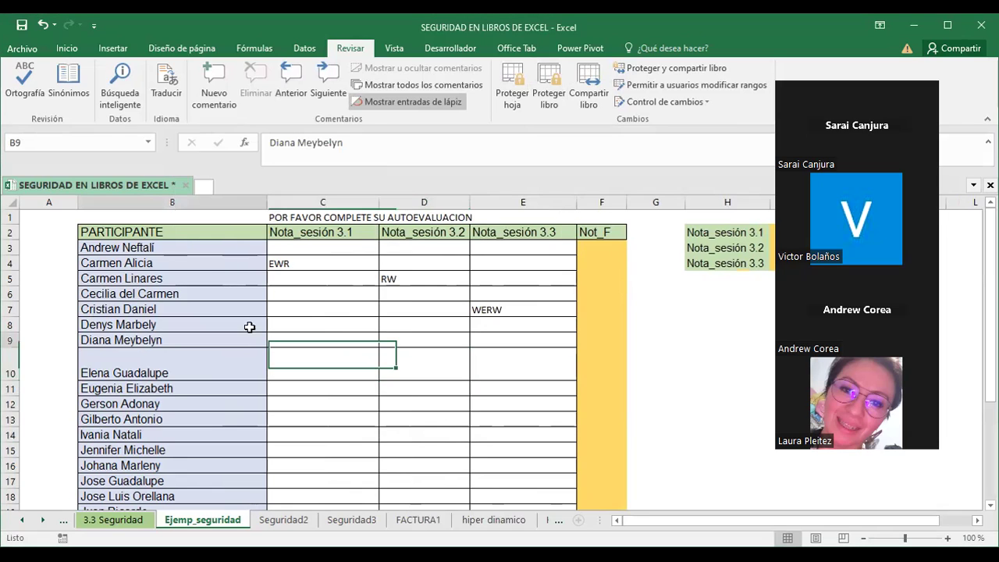
{"action": "left_click_drag", "start_coordinate": [265, 205], "coordinate": [248, 206]}
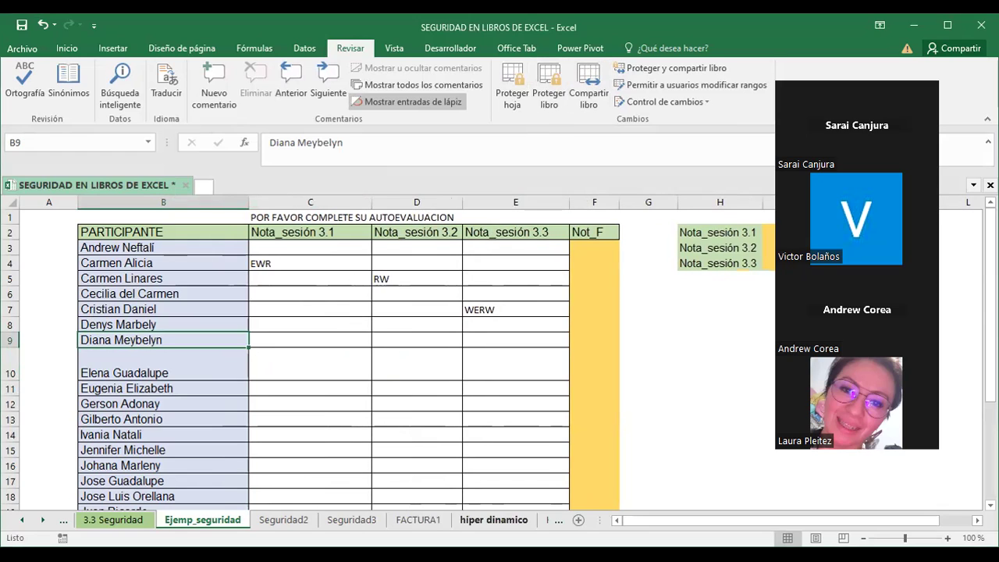
{"action": "key", "text": "alt+Tab"}
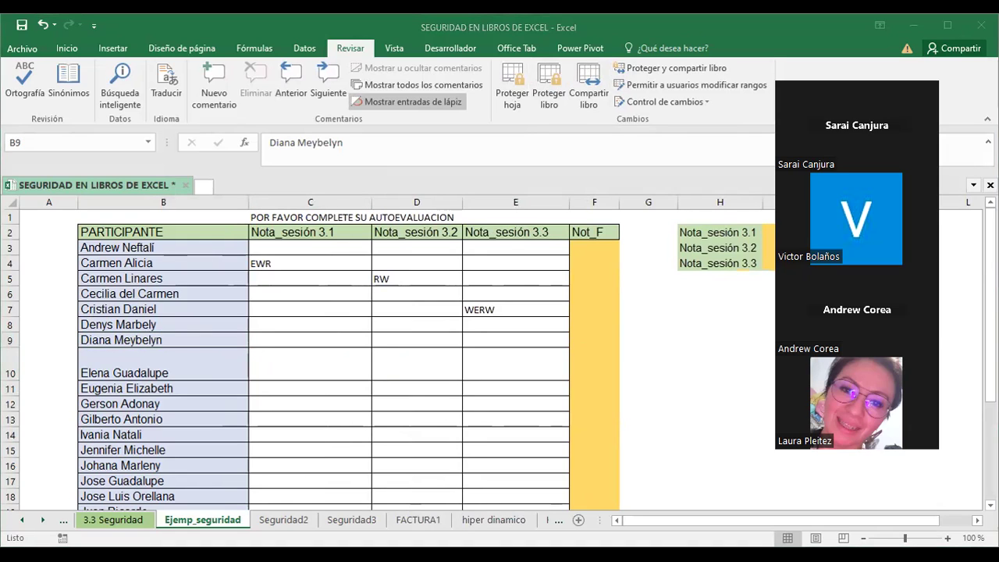
Return to the PowerPoint slideshow and advance to the Excel data protection options slide.
{"action": "key", "text": "alt+Tab"}
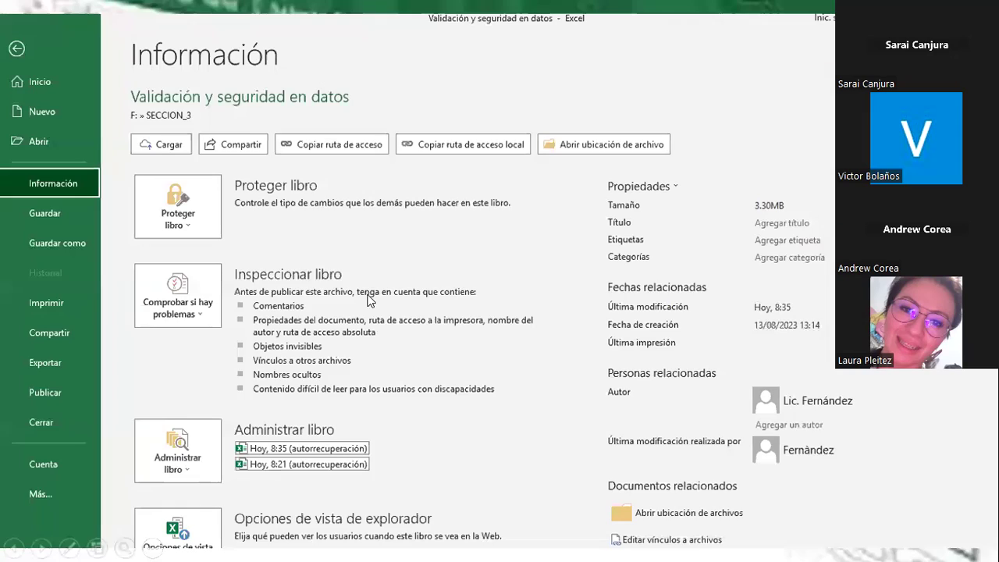
{"action": "key", "text": "alt+Tab"}
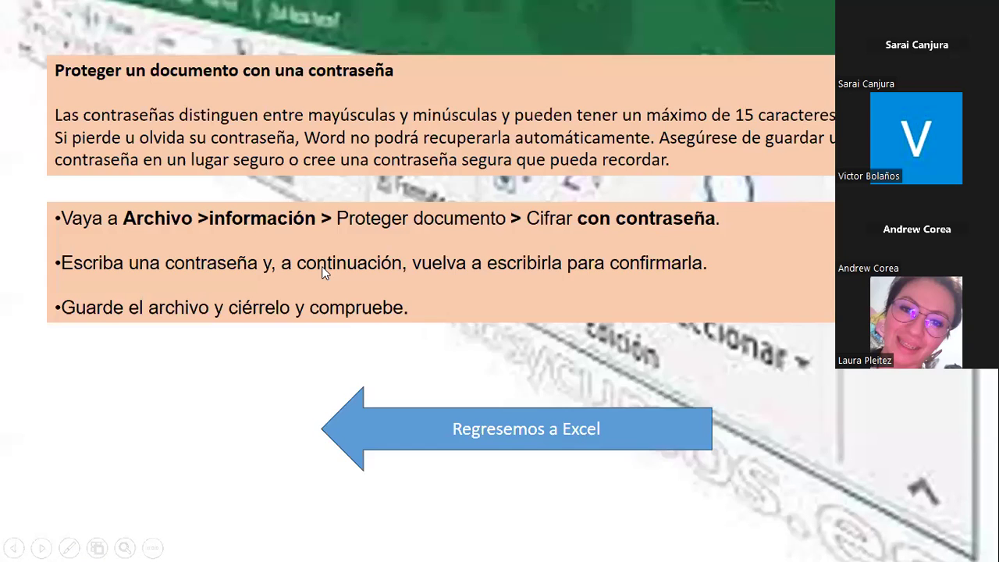
{"action": "left_click", "coordinate": [321, 267]}
{"action": "left_click", "coordinate": [321, 266]}
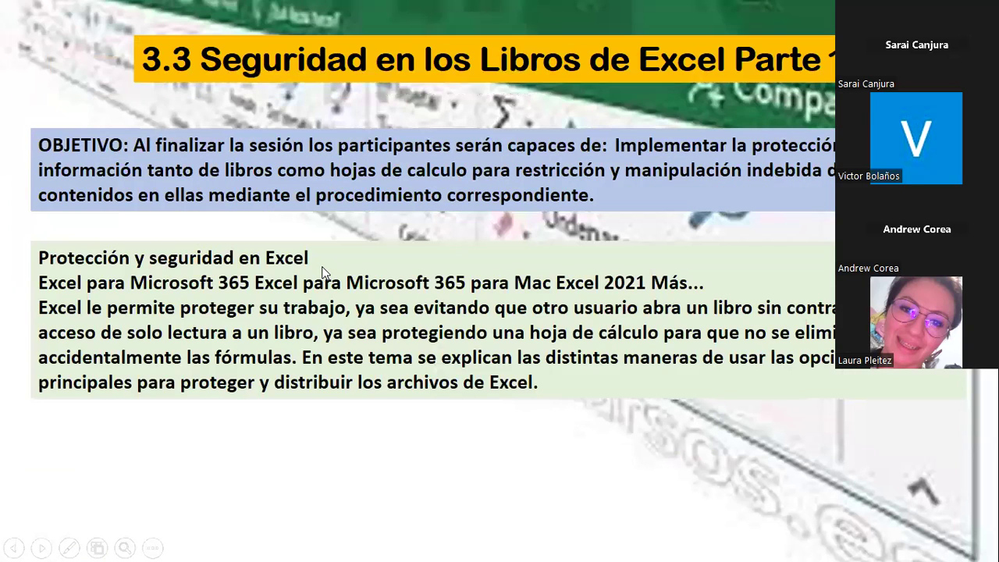
{"action": "left_click", "coordinate": [299, 337]}
{"action": "left_click", "coordinate": [299, 337]}
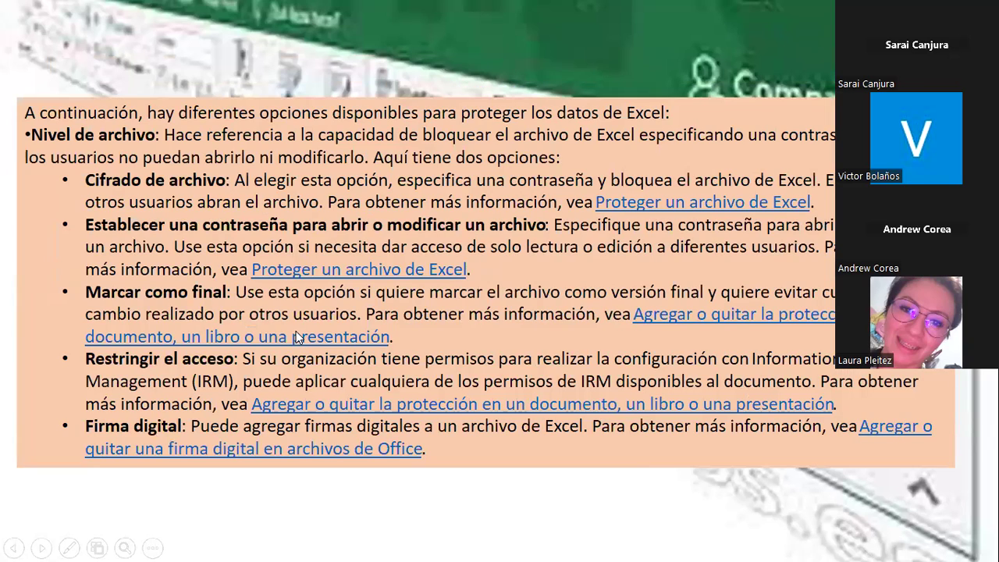
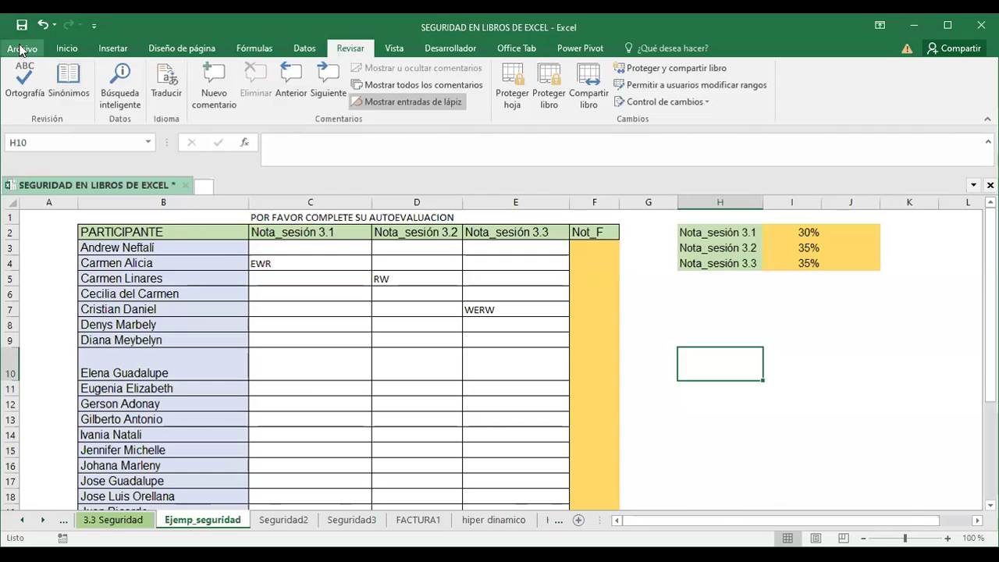
Show the Proteger libro protection options on the Información page of the workbook.
{"action": "left_click", "coordinate": [22, 49]}
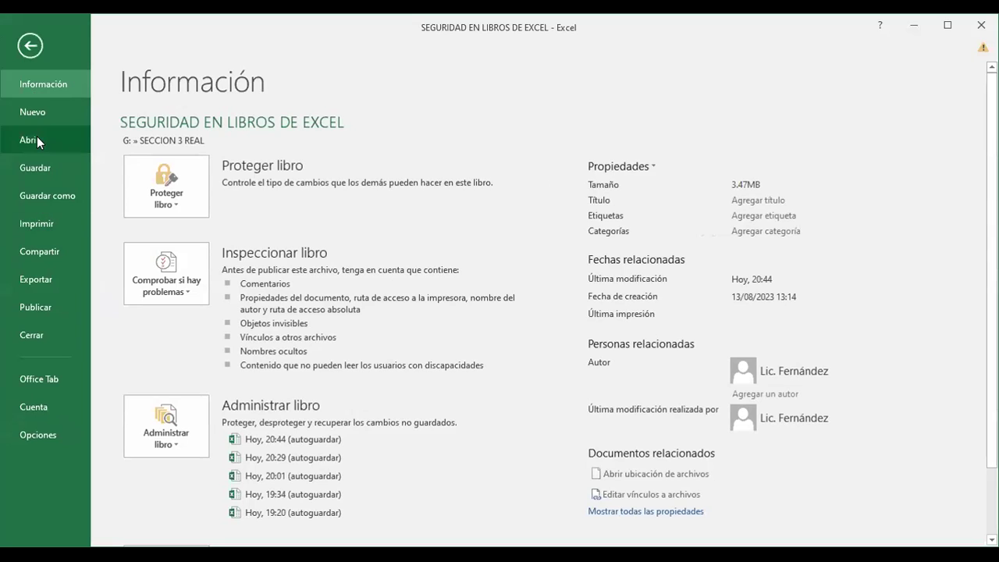
{"action": "left_click", "coordinate": [40, 84]}
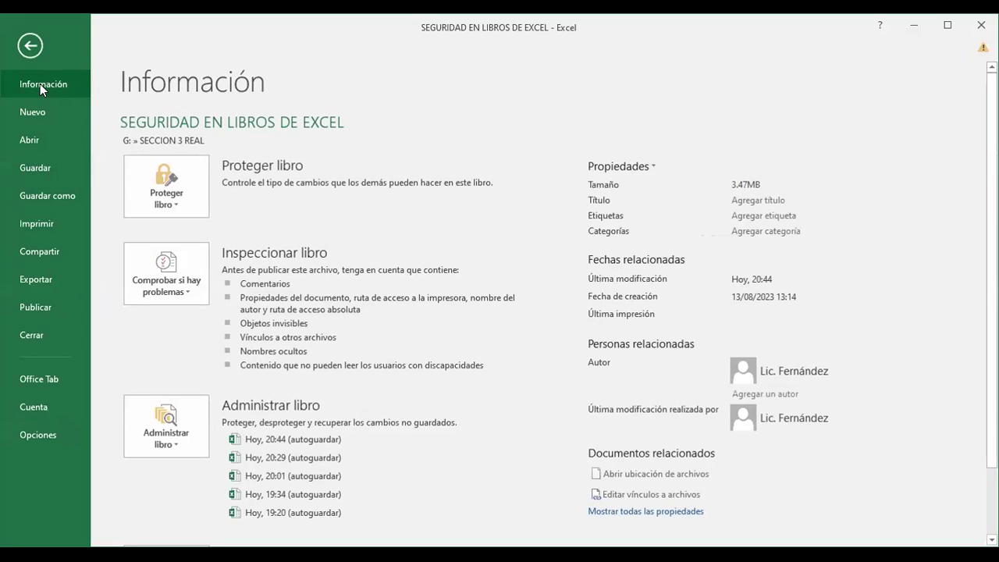
{"action": "left_click", "coordinate": [179, 204]}
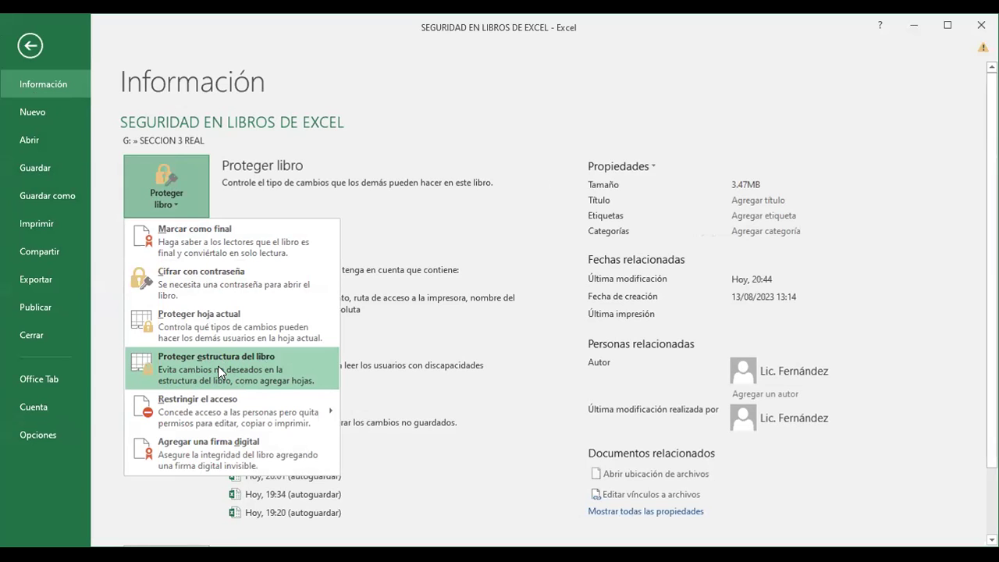
Protect the workbook structure with a password and confirm it.
{"action": "left_click", "coordinate": [217, 362]}
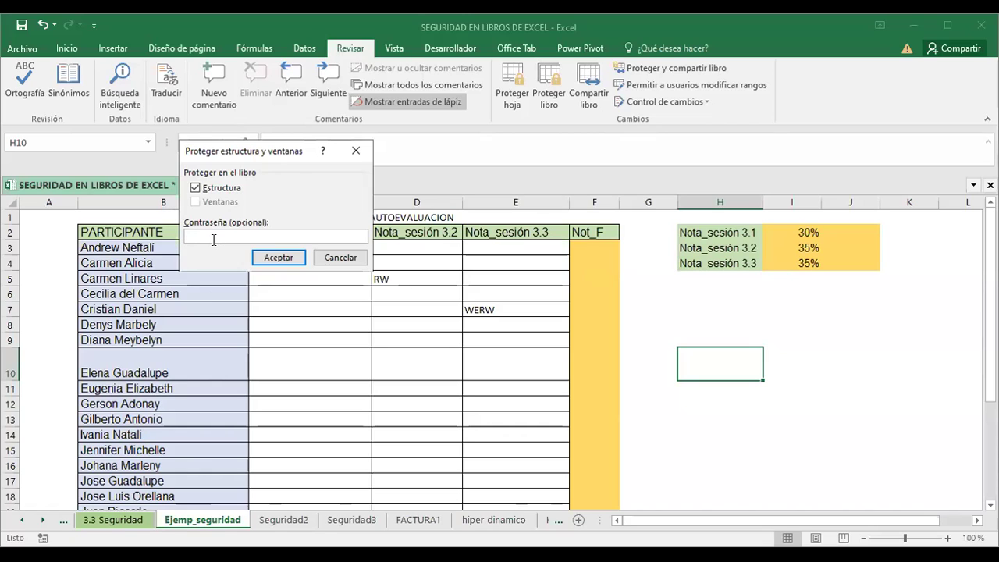
{"action": "left_click", "coordinate": [285, 258]}
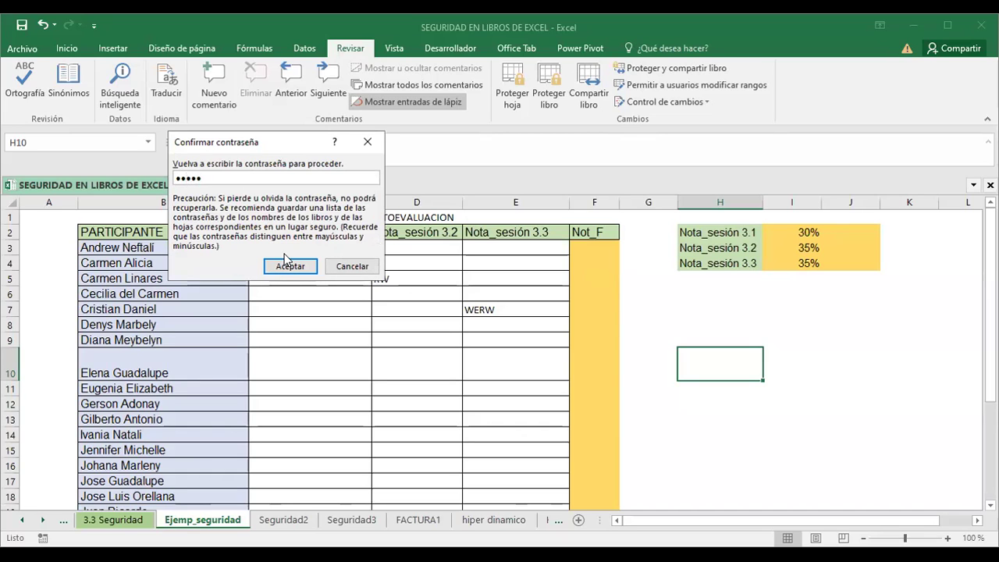
{"action": "left_click", "coordinate": [290, 267]}
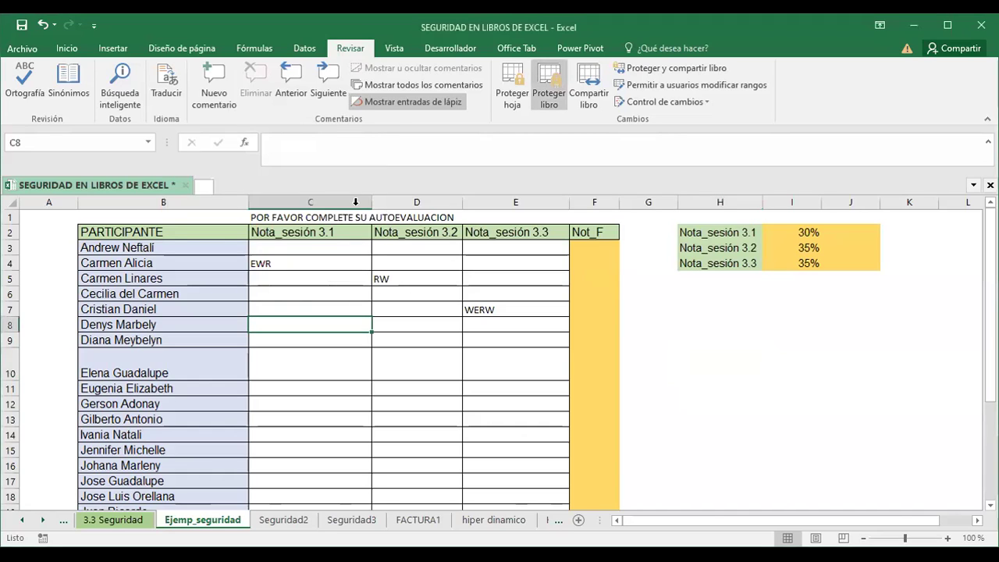
Resize columns C to F of the grades sheet by dragging their borders.
{"action": "left_click_drag", "start_coordinate": [372, 203], "coordinate": [353, 202]}
{"action": "left_click_drag", "start_coordinate": [441, 203], "coordinate": [466, 202]}
{"action": "left_click_drag", "start_coordinate": [571, 202], "coordinate": [645, 202]}
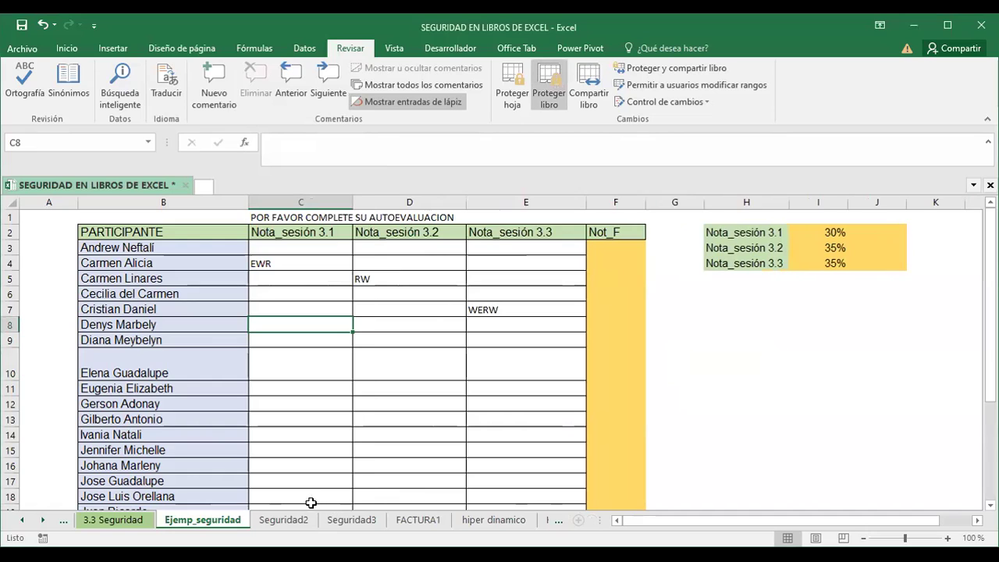
Check the tab options of Seguridad2, Seguridad3 and FACTURA1, then return to Ejemp_seguridad.
{"action": "right_click", "coordinate": [286, 522]}
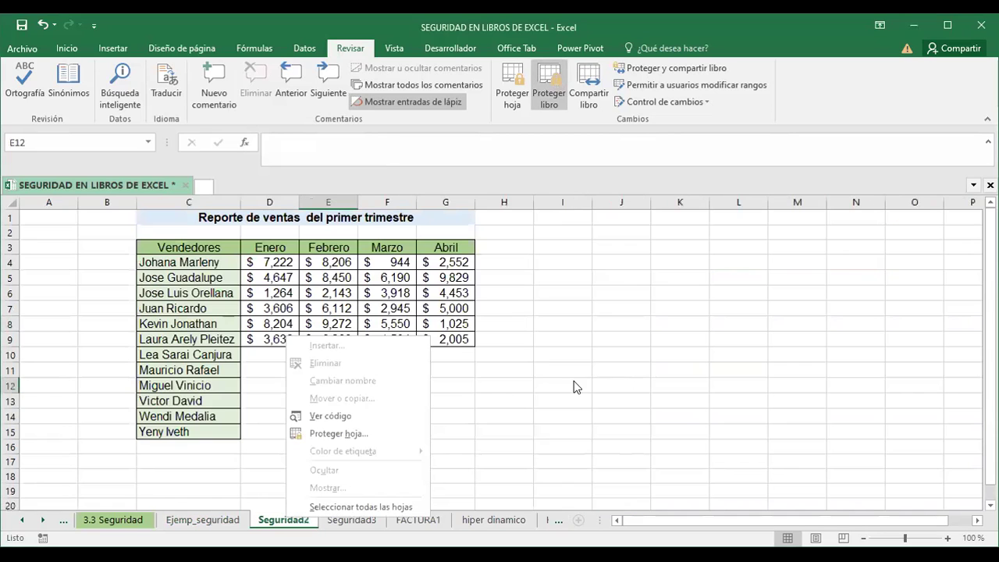
{"action": "left_click", "coordinate": [299, 525]}
{"action": "right_click", "coordinate": [296, 523]}
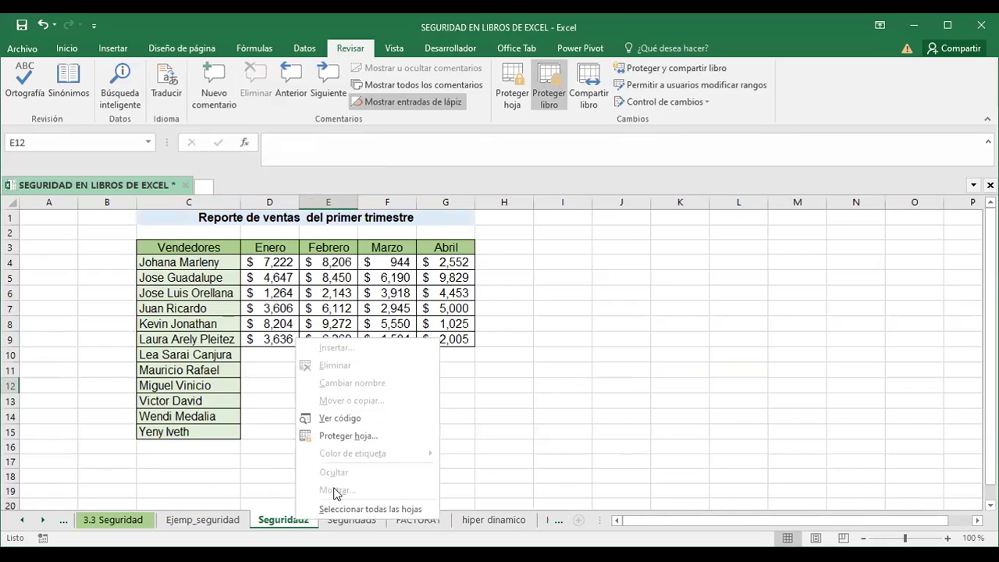
{"action": "key", "text": "Escape"}
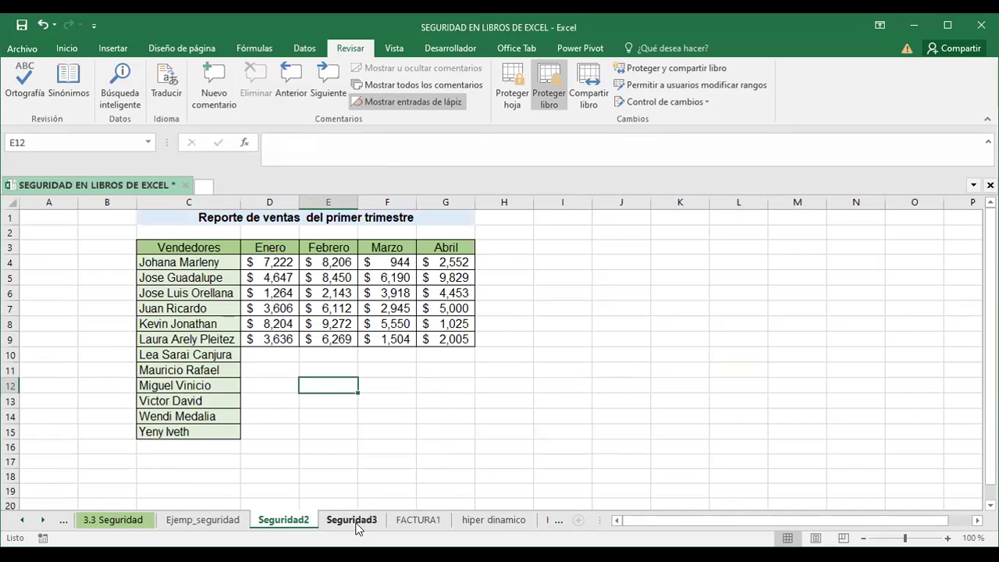
{"action": "left_click", "coordinate": [352, 517]}
{"action": "right_click", "coordinate": [349, 516]}
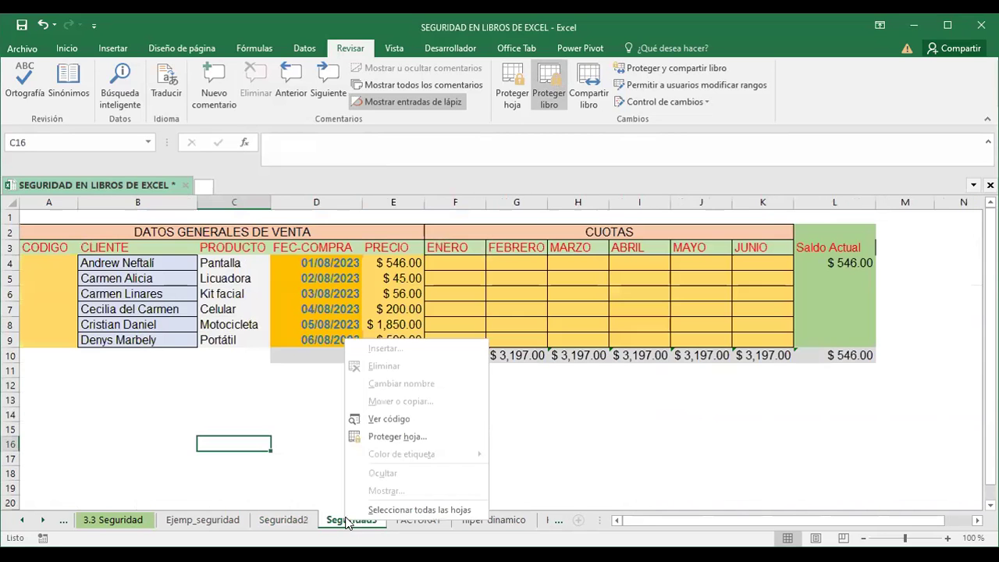
{"action": "key", "text": "Escape"}
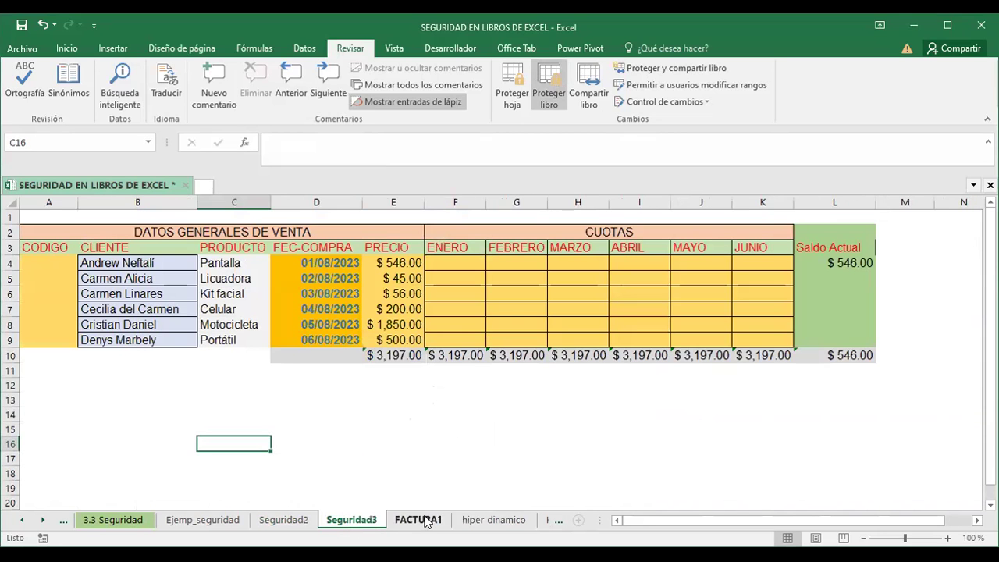
{"action": "right_click", "coordinate": [427, 522]}
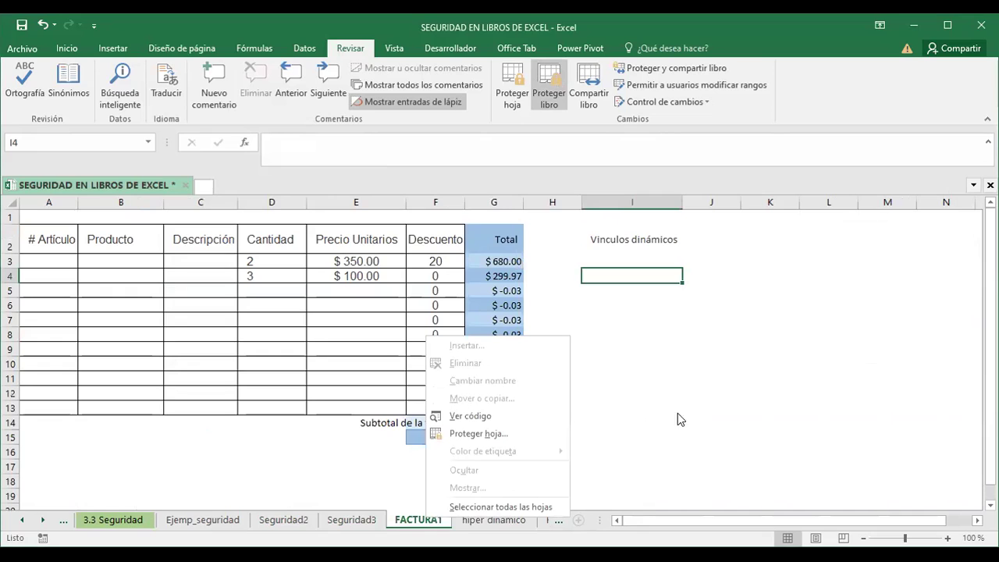
{"action": "left_click", "coordinate": [212, 521]}
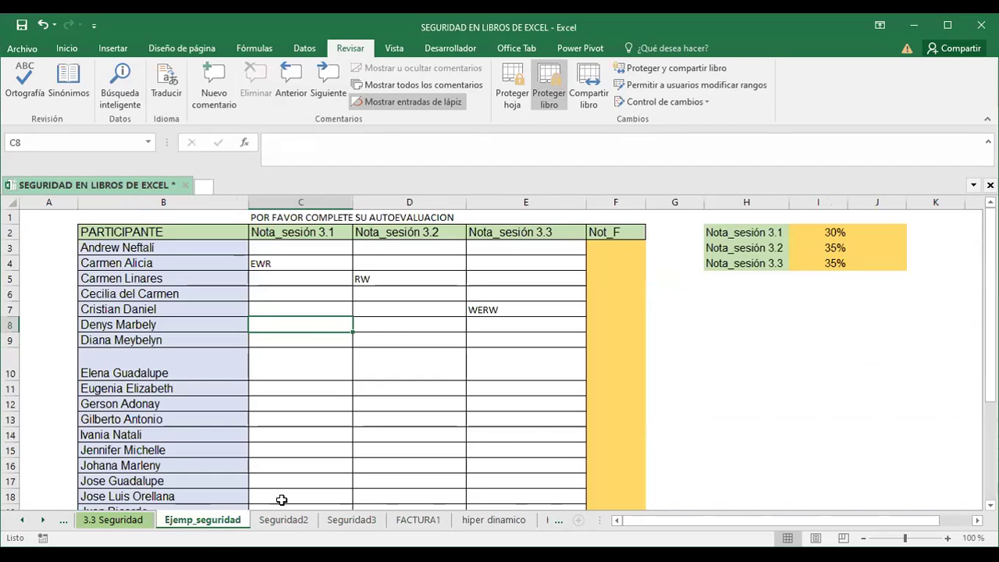
Narrow columns C, D and E of the grades table.
{"action": "left_click", "coordinate": [734, 404]}
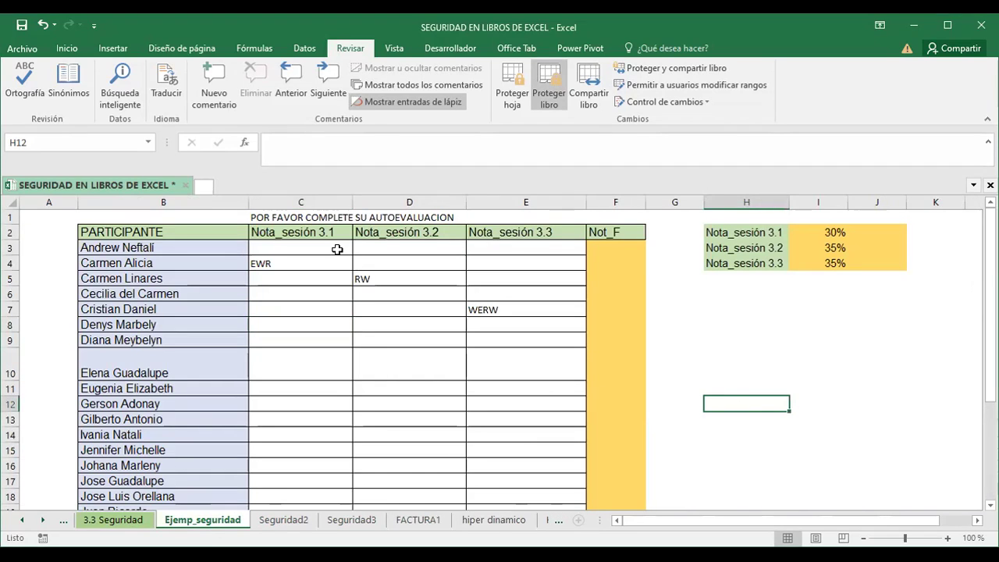
{"action": "left_click_drag", "start_coordinate": [353, 198], "coordinate": [329, 200]}
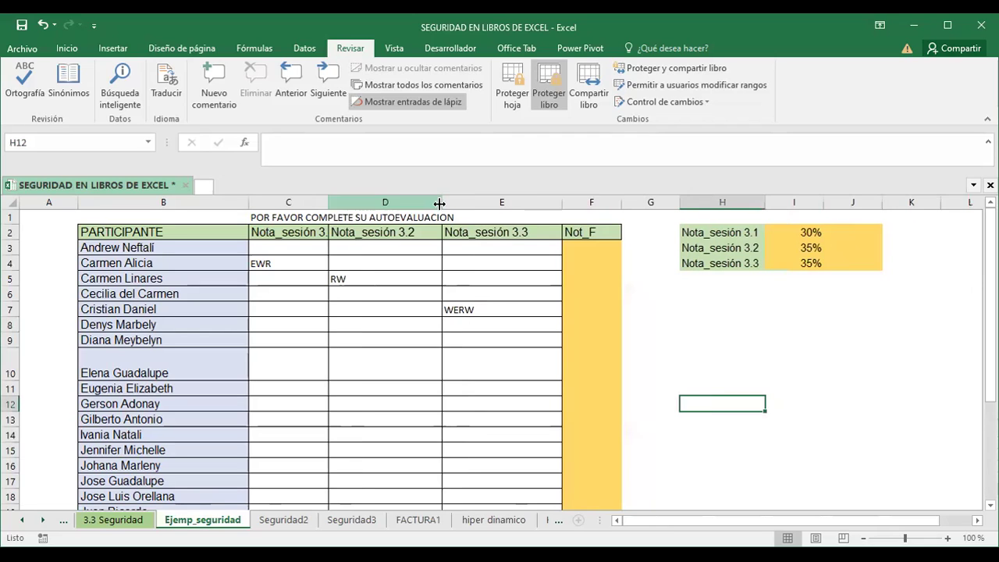
{"action": "mouse_move", "coordinate": [442, 201]}
{"action": "left_mouse_down"}
{"action": "mouse_move", "coordinate": [412, 204]}
{"action": "mouse_move", "coordinate": [427, 201]}
{"action": "left_mouse_up"}
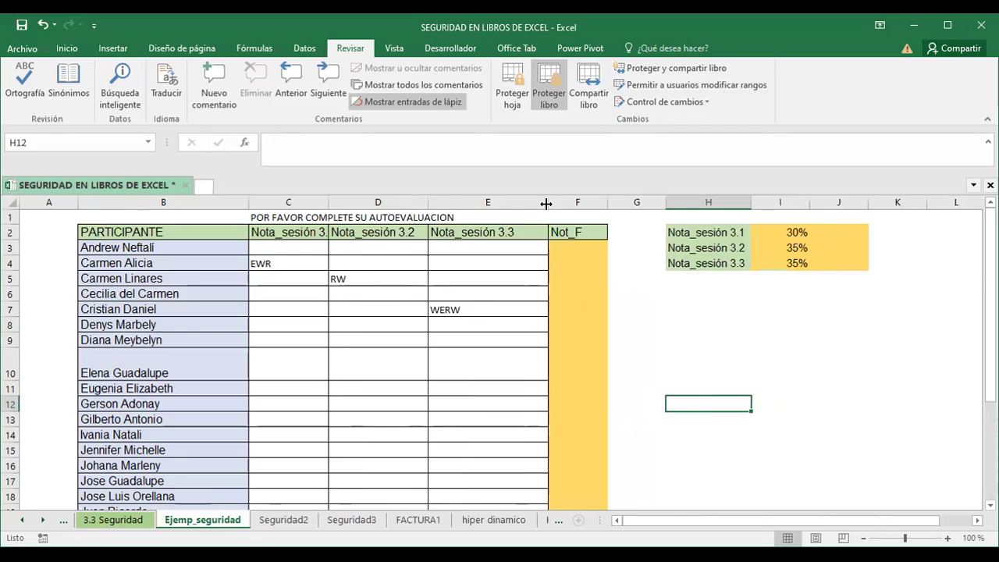
{"action": "left_click_drag", "start_coordinate": [548, 201], "coordinate": [523, 205]}
Clear EWR from C4, RW from D5 and WERW from E7.
{"action": "left_click", "coordinate": [651, 322]}
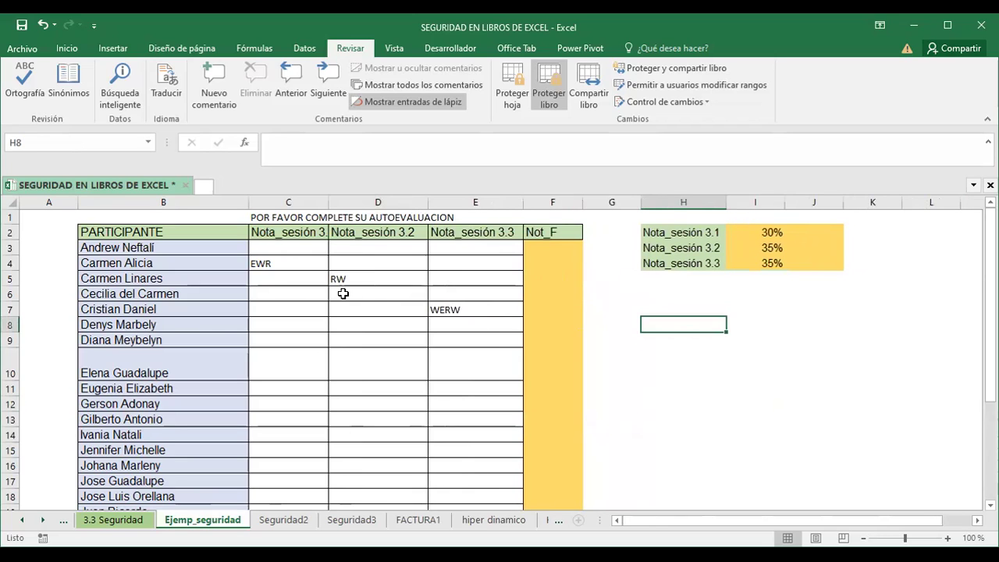
{"action": "left_click", "coordinate": [284, 264]}
{"action": "key", "text": "Delete"}
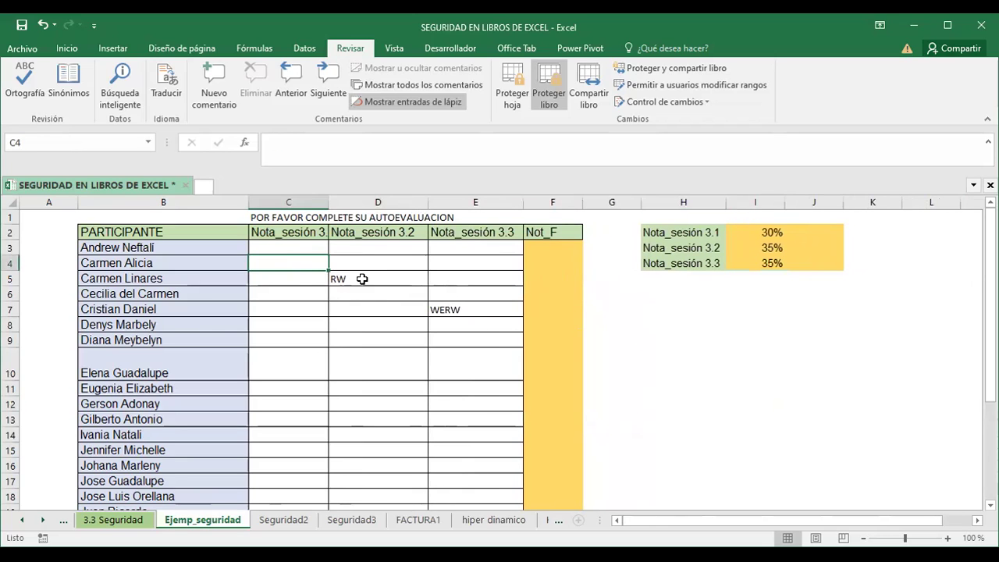
{"action": "left_click", "coordinate": [361, 278]}
{"action": "key", "text": "Delete"}
{"action": "left_click", "coordinate": [444, 310]}
{"action": "key", "text": "Delete"}
Shrink row 10 back to the normal row height.
{"action": "left_click", "coordinate": [669, 342]}
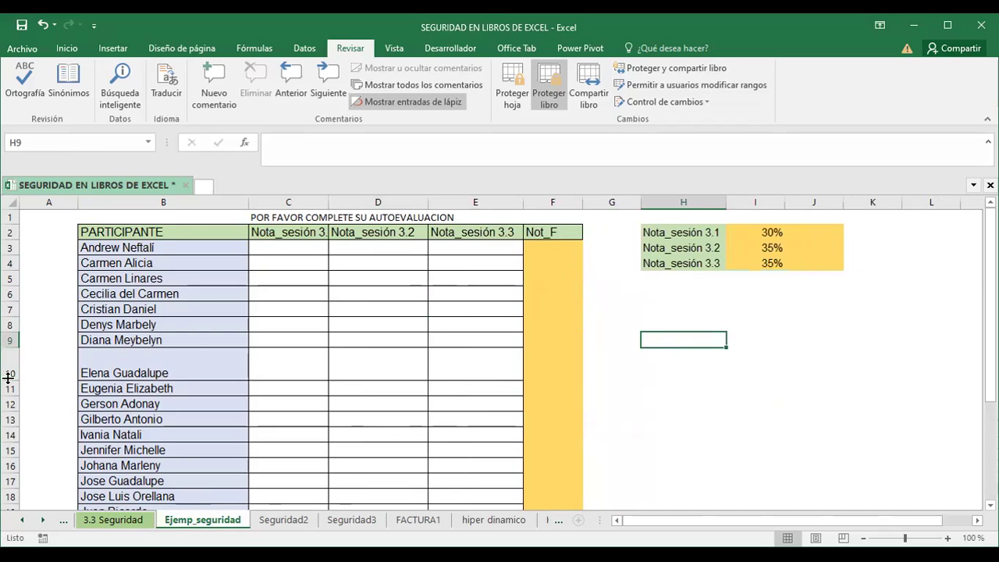
{"action": "left_click_drag", "start_coordinate": [8, 378], "coordinate": [8, 359]}
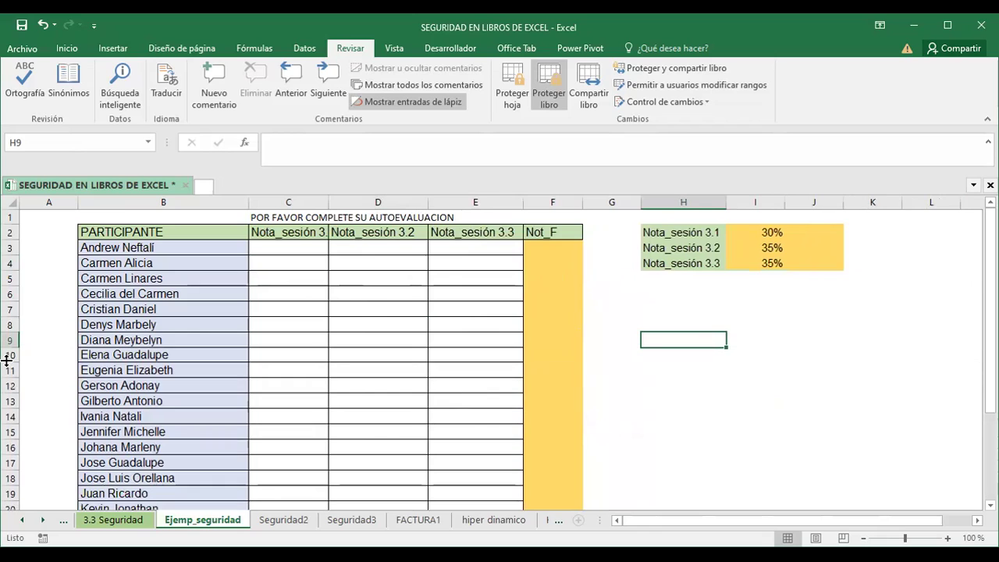
{"action": "left_click", "coordinate": [754, 380]}
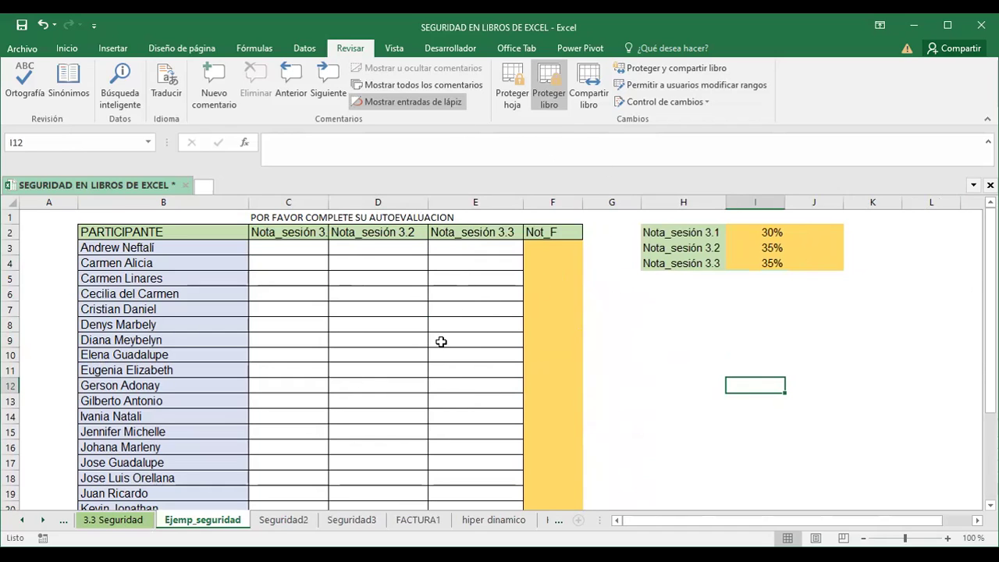
Unprotect the workbook structure from Información > Proteger libro, entering its password.
{"action": "right_click", "coordinate": [212, 525]}
{"action": "left_click", "coordinate": [199, 366]}
{"action": "left_click", "coordinate": [21, 48]}
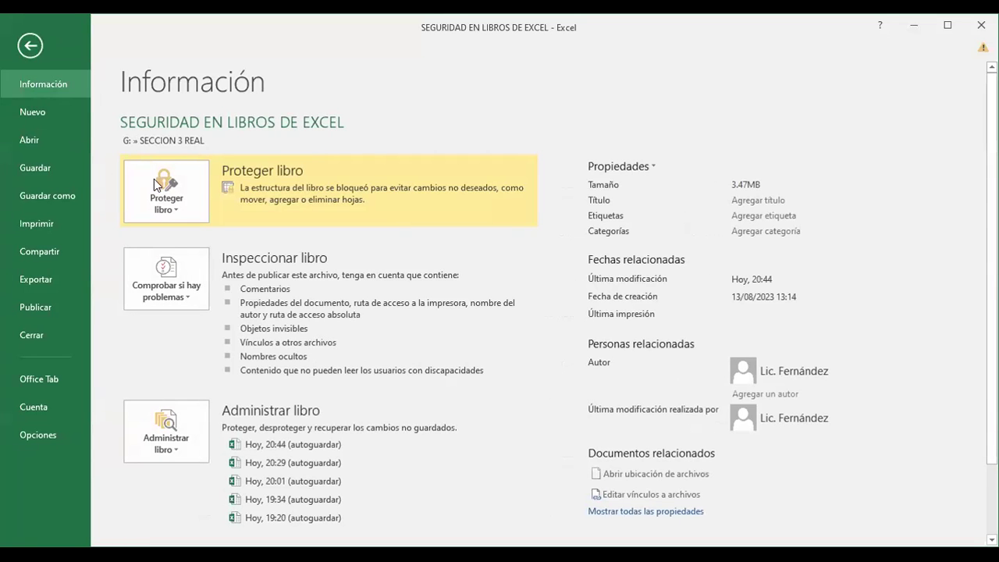
{"action": "left_click", "coordinate": [184, 294]}
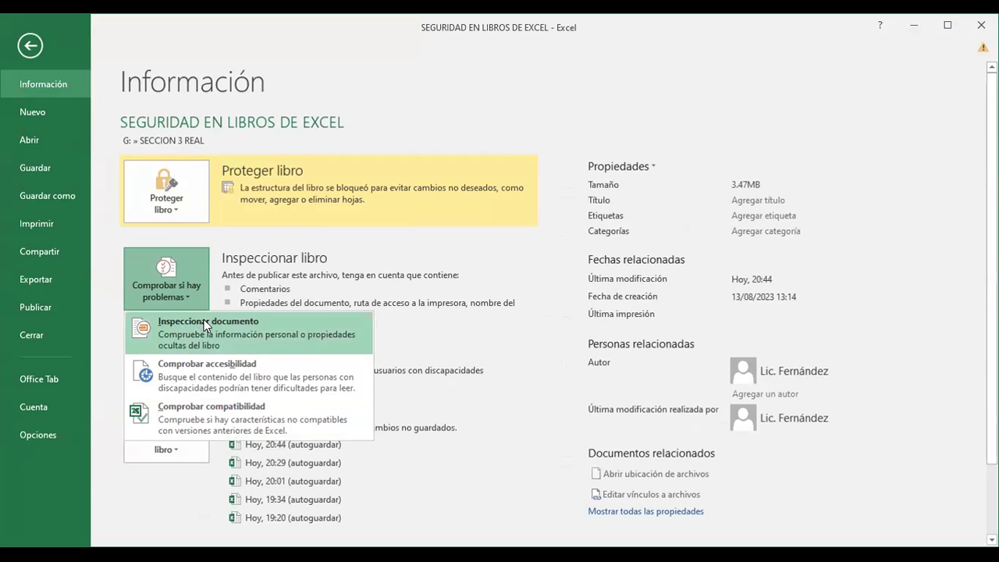
{"action": "left_click", "coordinate": [186, 209]}
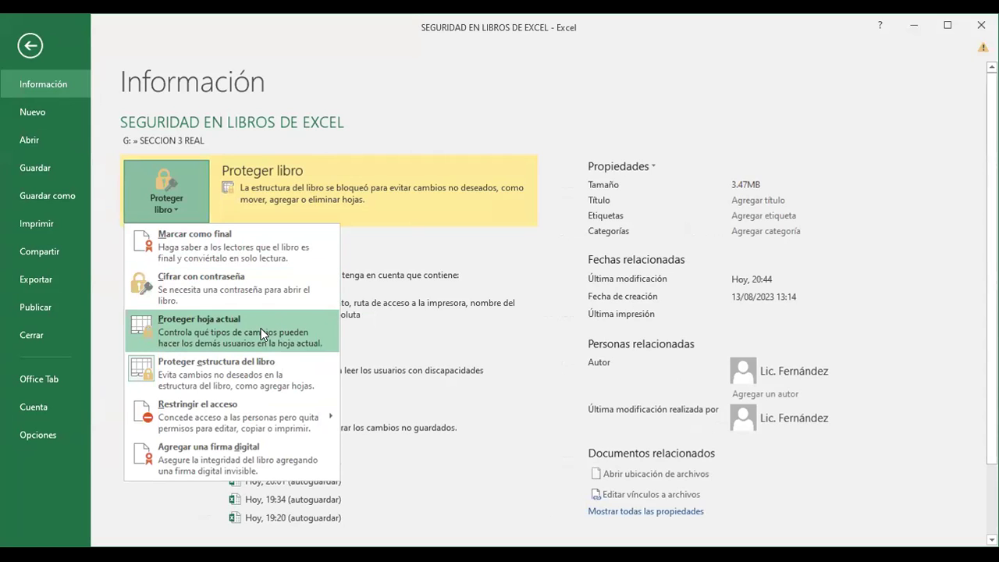
{"action": "left_click", "coordinate": [195, 373]}
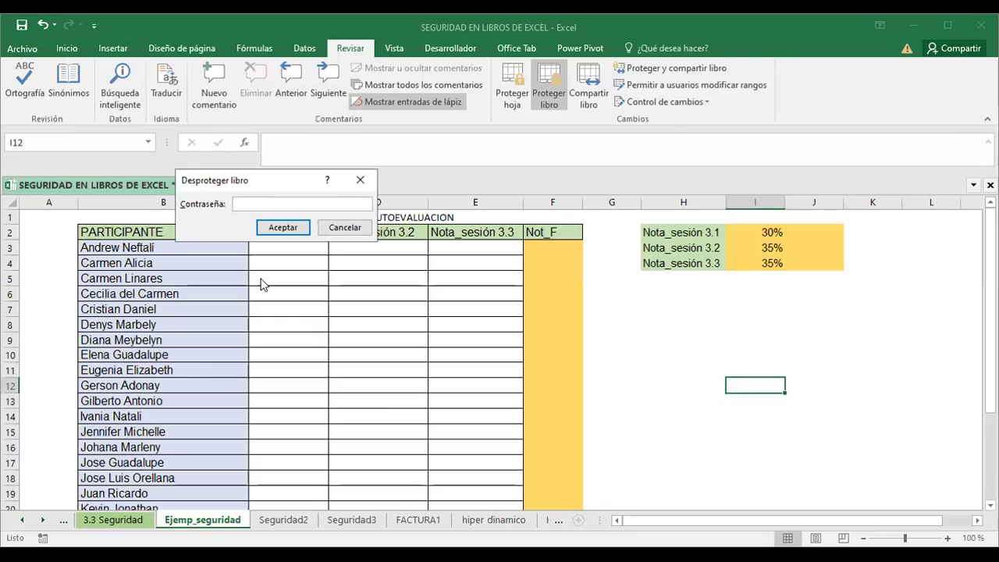
{"action": "key", "text": "Return"}
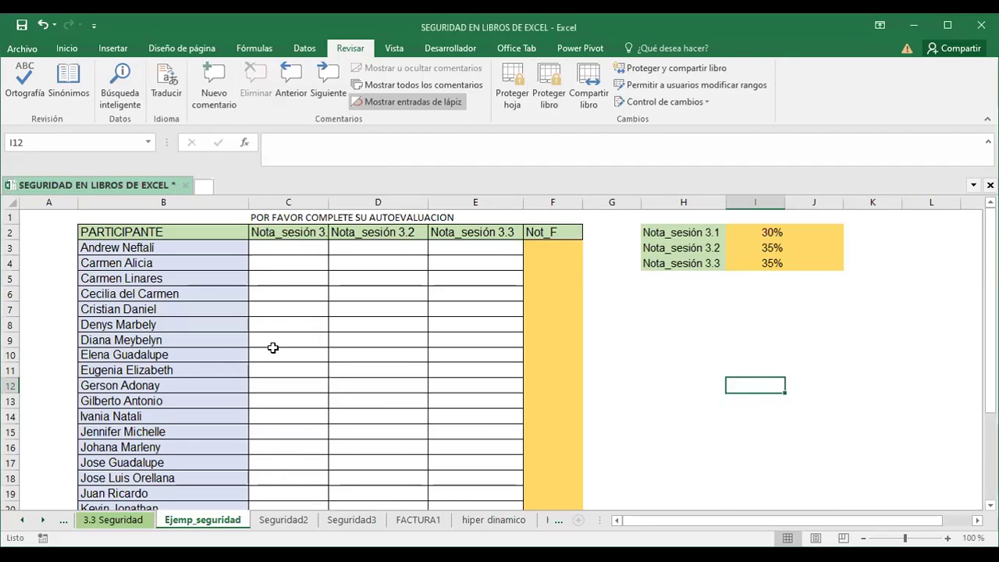
Look through the sheet-tab menus of Seguridad2 and Seguridad3, then return to Ejemp_seguridad.
{"action": "right_click", "coordinate": [228, 523]}
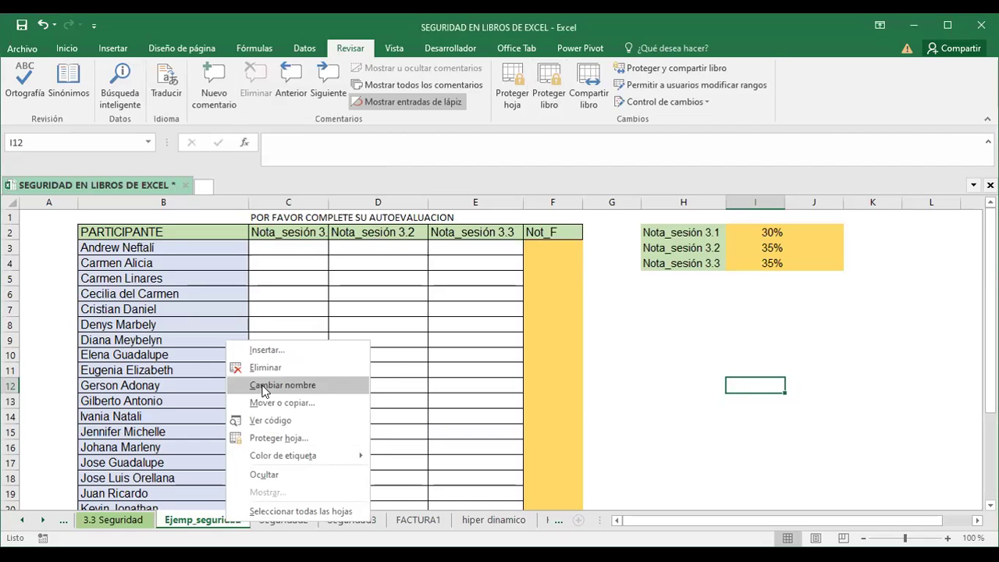
{"action": "key", "text": "Escape"}
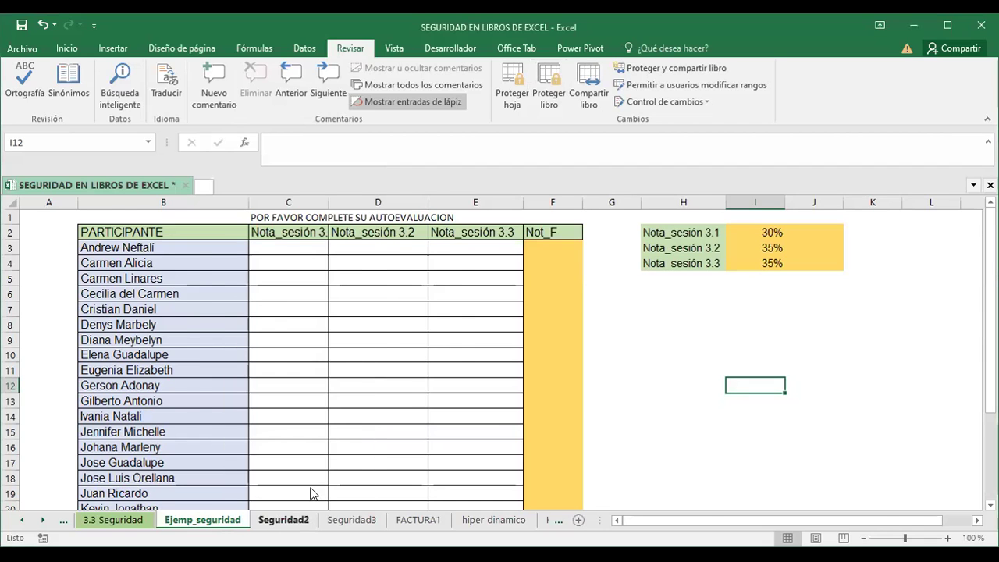
{"action": "right_click", "coordinate": [301, 519]}
{"action": "key", "text": "Escape"}
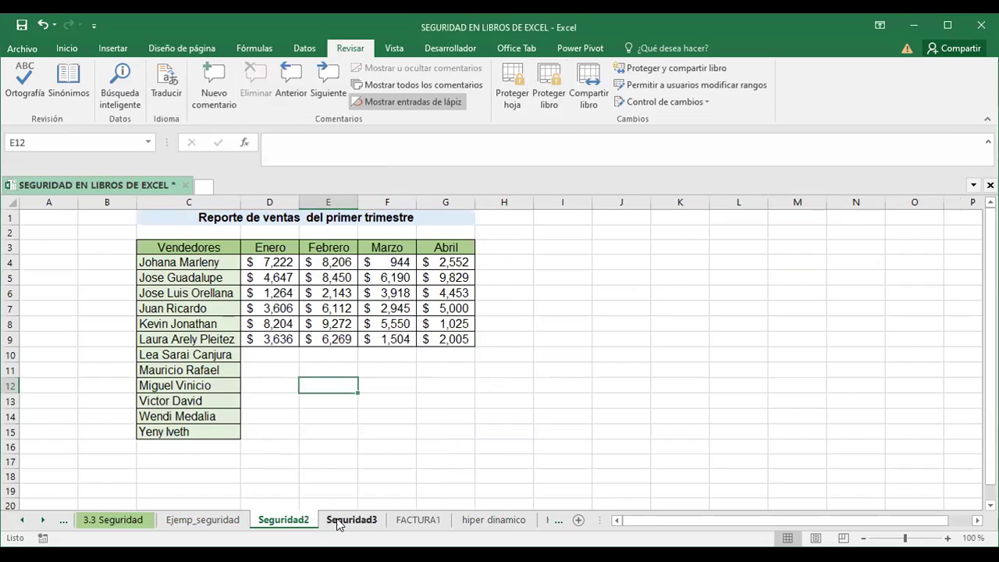
{"action": "right_click", "coordinate": [337, 518]}
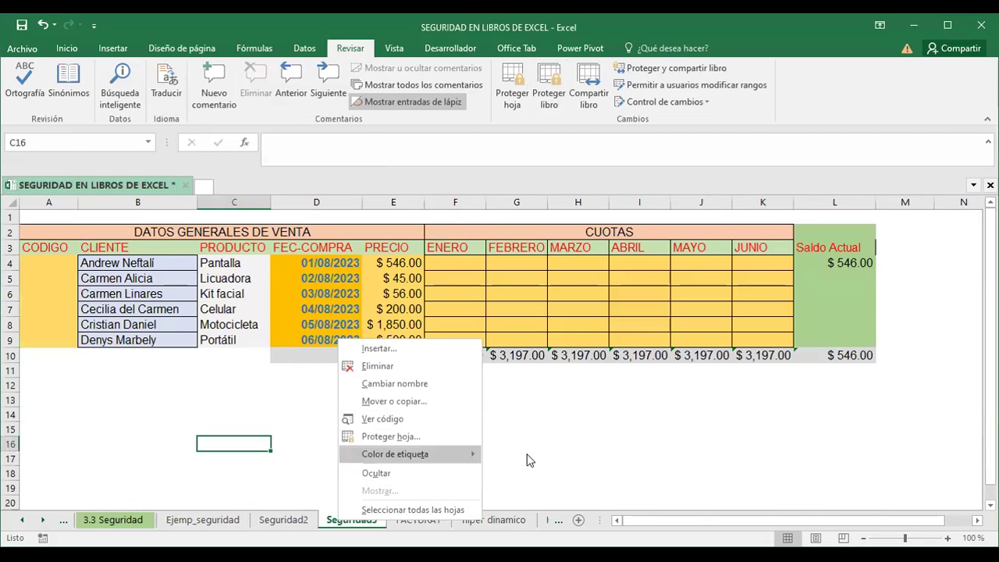
{"action": "mouse_move", "coordinate": [428, 458]}
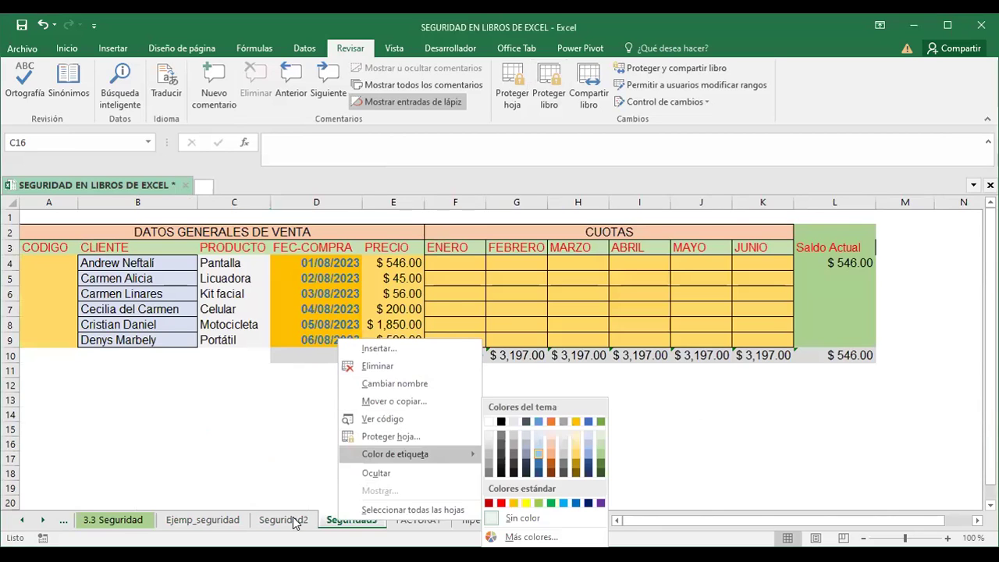
{"action": "right_click", "coordinate": [295, 519]}
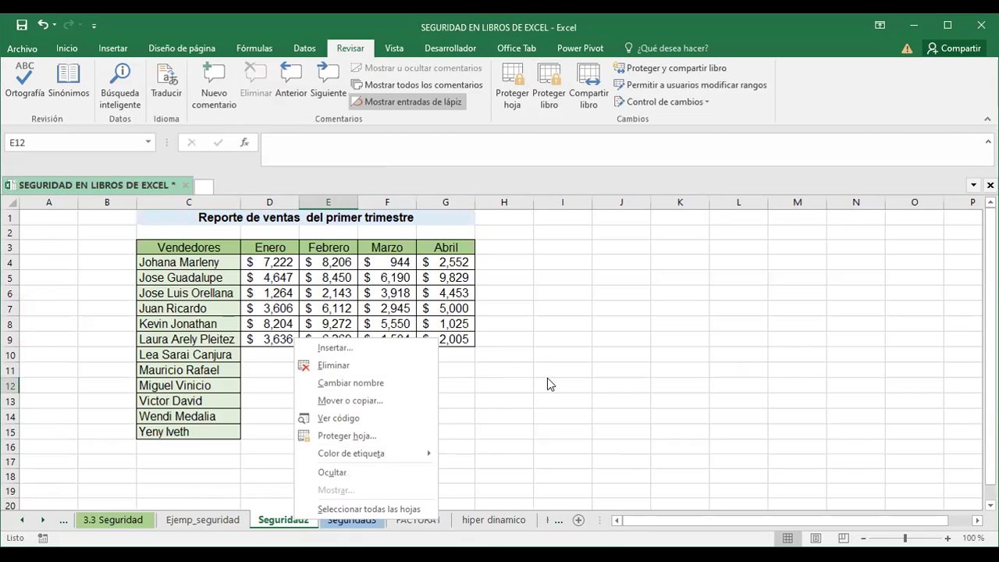
{"action": "key", "text": "Escape"}
{"action": "key", "text": "Down"}
{"action": "key", "text": "Down"}
{"action": "key", "text": "Down"}
{"action": "key", "text": "Down"}
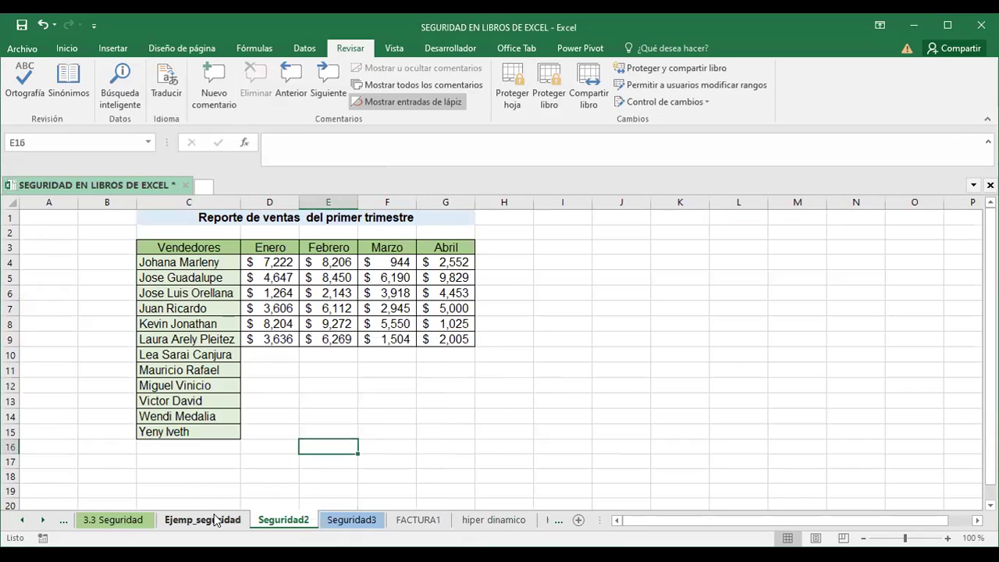
{"action": "left_click", "coordinate": [216, 520]}
Widen column C so Nota_sesión 3.1 fits, and narrow columns D and E slightly.
{"action": "left_click", "coordinate": [315, 373]}
{"action": "left_click_drag", "start_coordinate": [325, 202], "coordinate": [331, 246]}
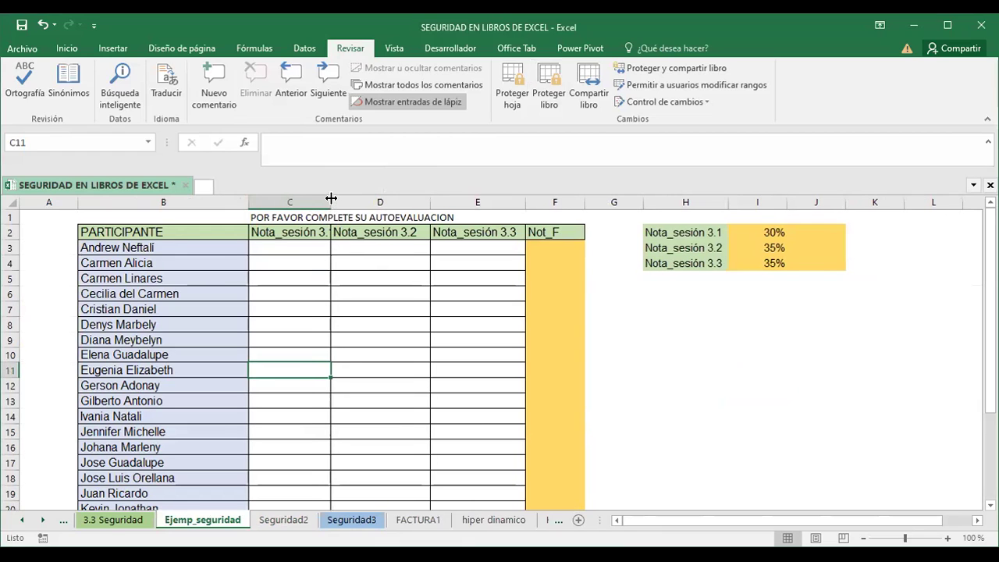
{"action": "mouse_move", "coordinate": [331, 198]}
{"action": "left_mouse_down"}
{"action": "mouse_move", "coordinate": [348, 198]}
{"action": "mouse_move", "coordinate": [338, 199]}
{"action": "left_mouse_up"}
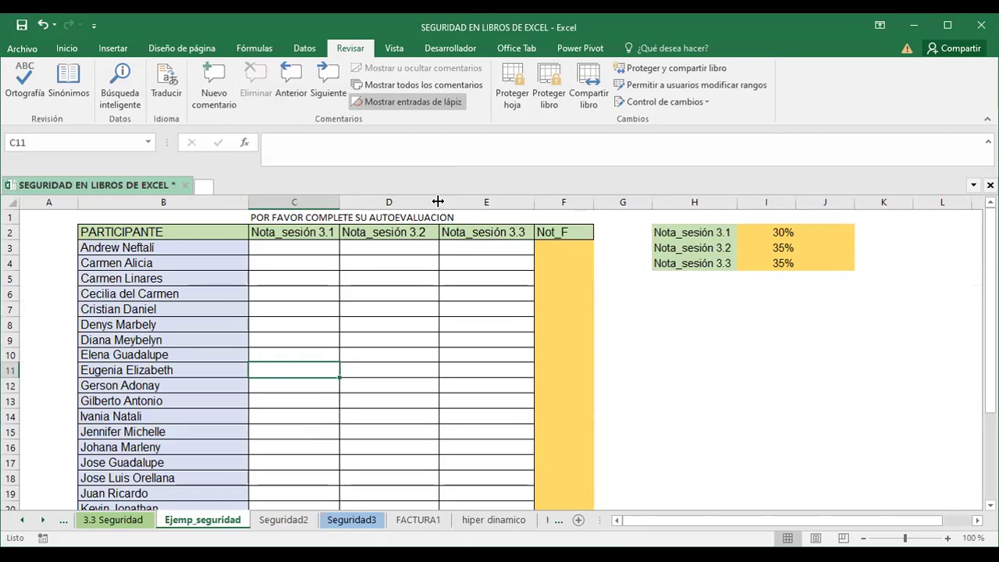
{"action": "left_click_drag", "start_coordinate": [429, 202], "coordinate": [429, 202]}
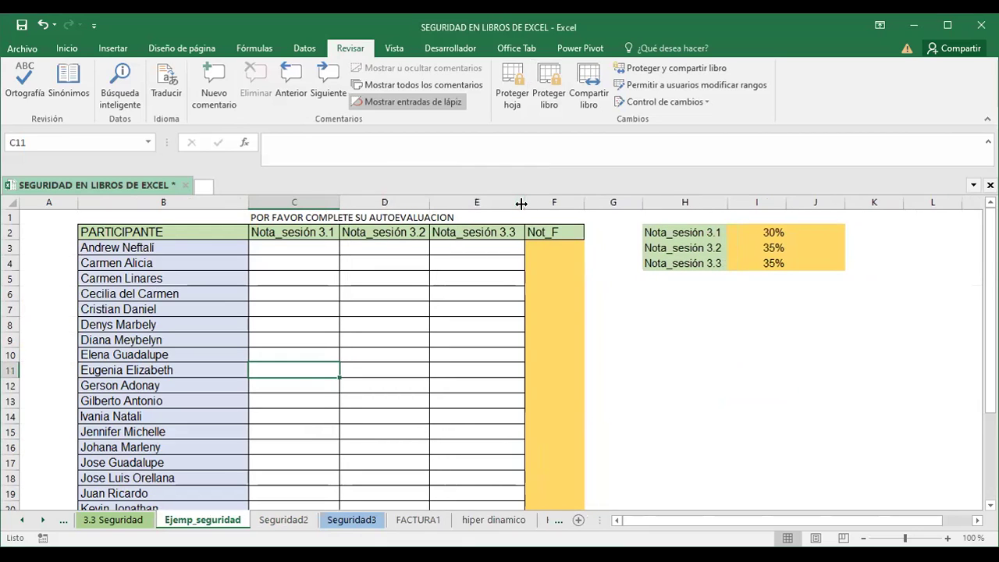
{"action": "left_click_drag", "start_coordinate": [521, 204], "coordinate": [517, 204]}
{"action": "left_click", "coordinate": [640, 340]}
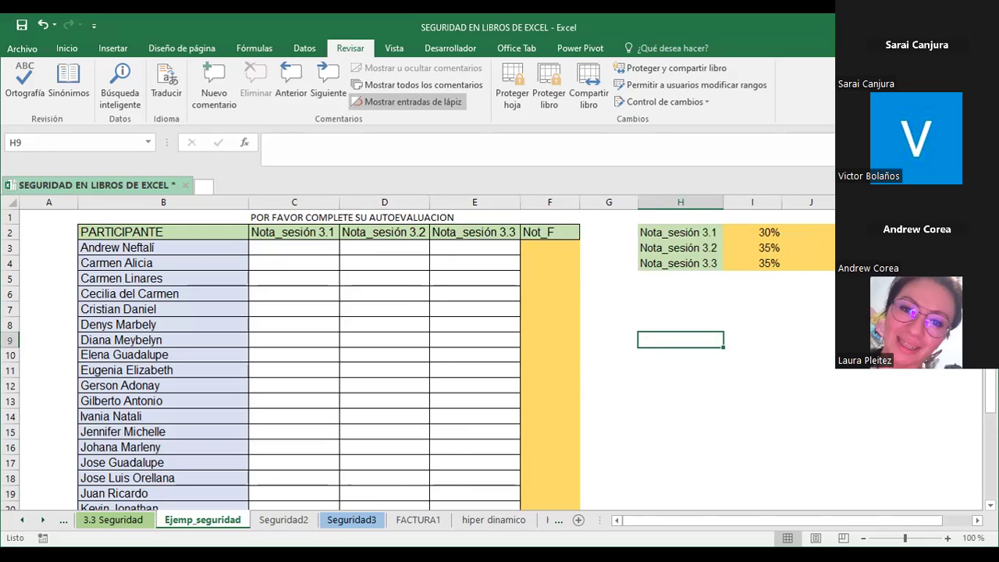
Look over the Ejemp_seguridad cells and Not_F column, then move to the hiper dinamico sheet.
{"action": "scroll", "coordinate": [701, 367], "scroll_direction": "down", "scroll_amount": 2}
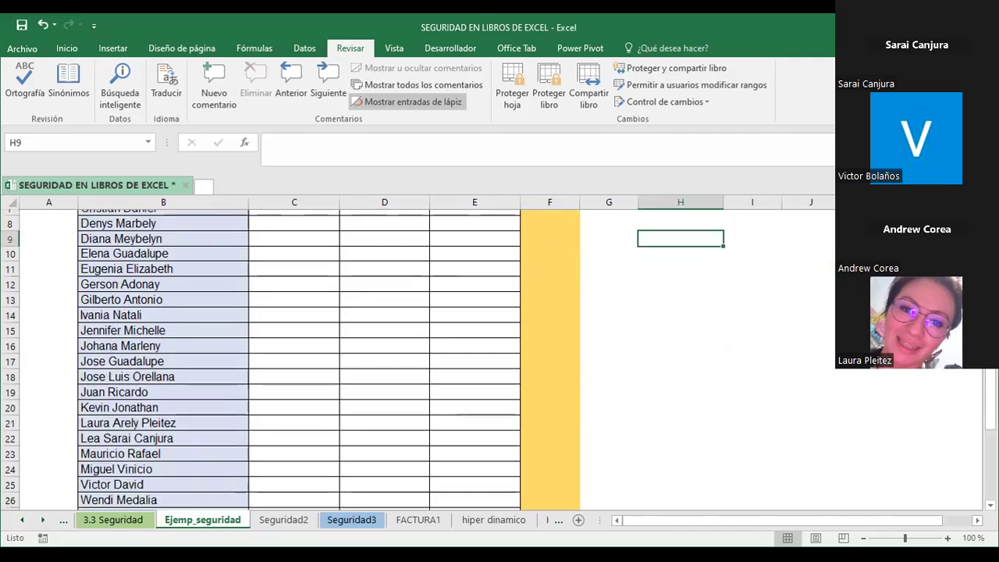
{"action": "scroll", "coordinate": [702, 367], "scroll_direction": "down", "scroll_amount": 4}
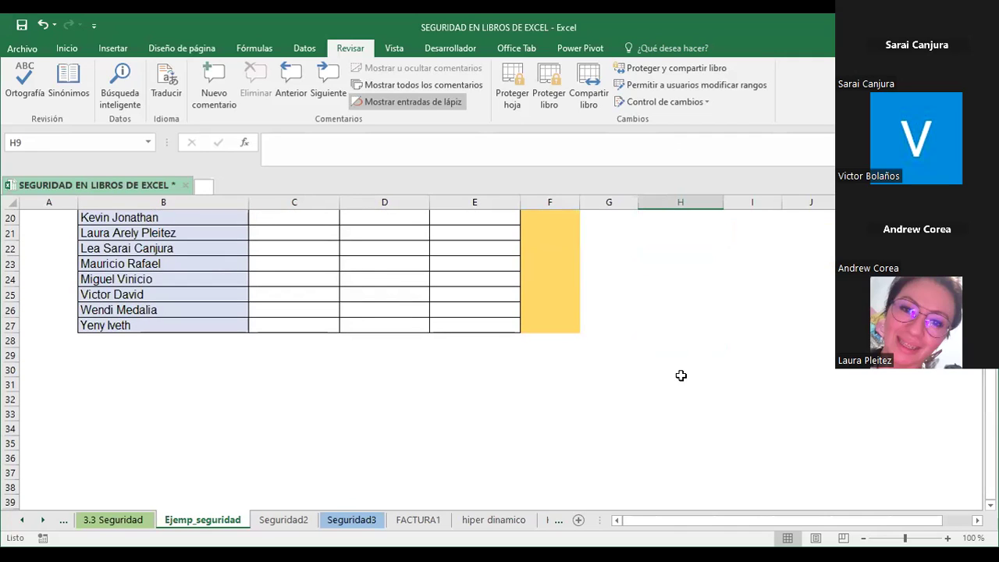
{"action": "left_click", "coordinate": [573, 386]}
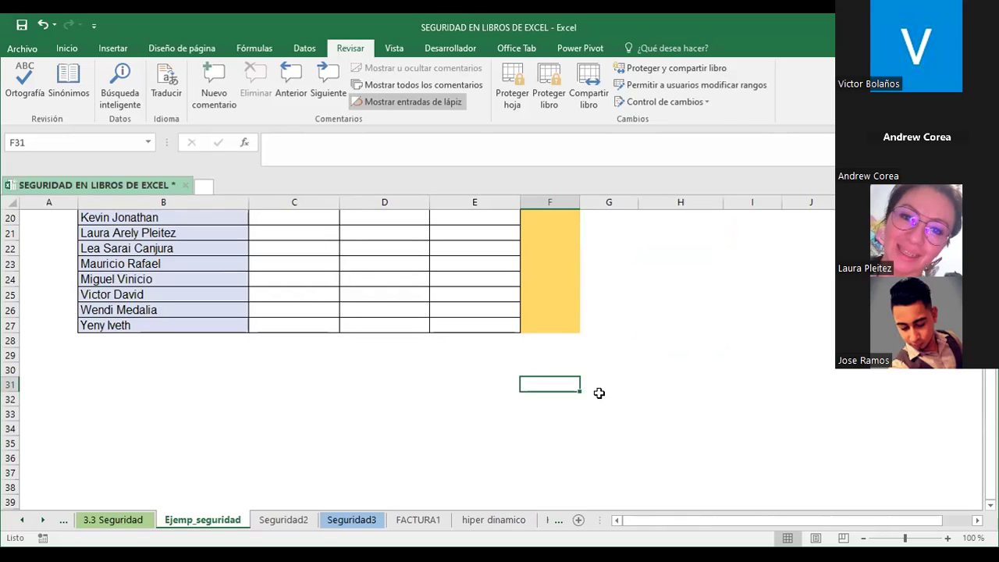
{"action": "left_click", "coordinate": [653, 327]}
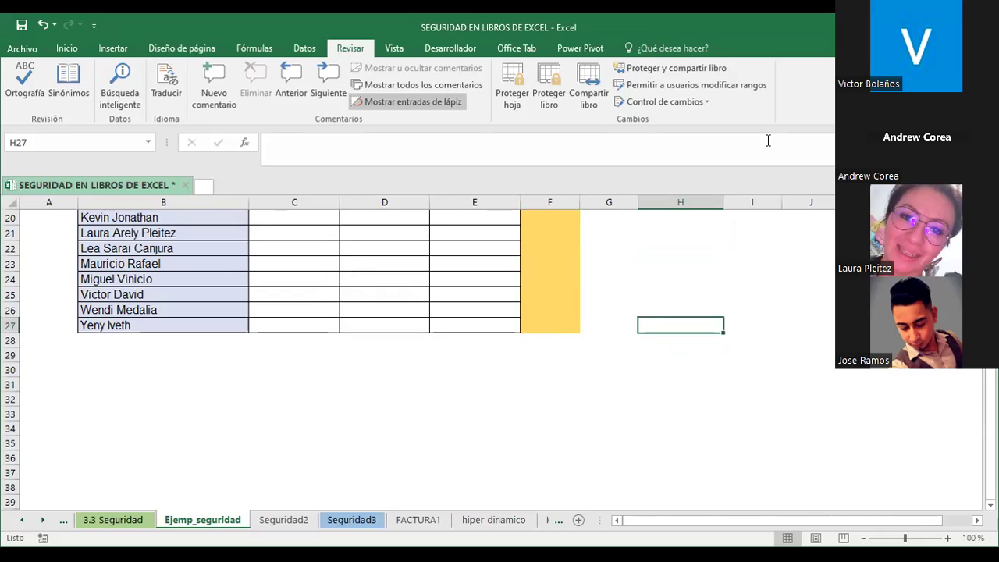
{"action": "left_click", "coordinate": [550, 355]}
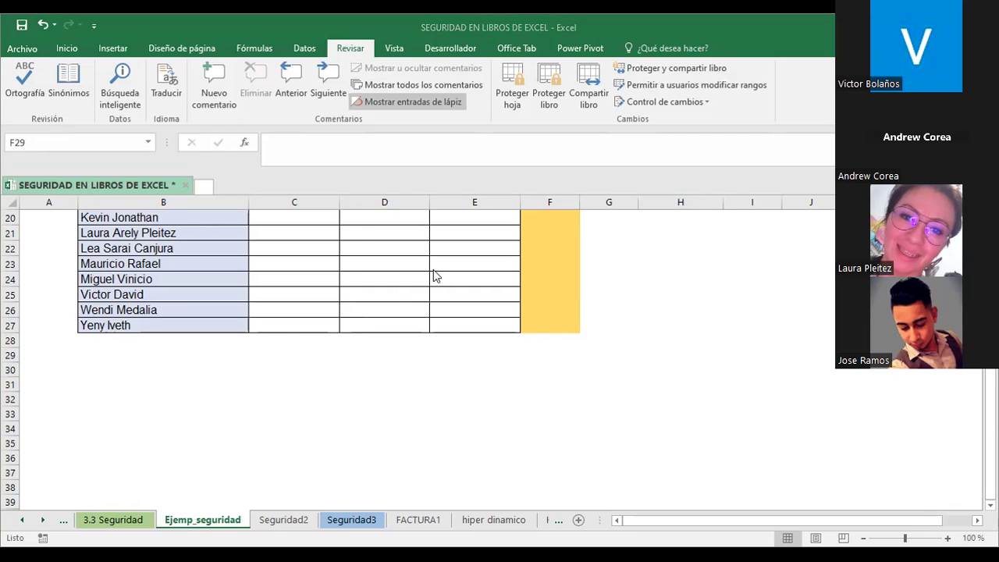
{"action": "left_click", "coordinate": [646, 280]}
{"action": "left_click", "coordinate": [387, 371]}
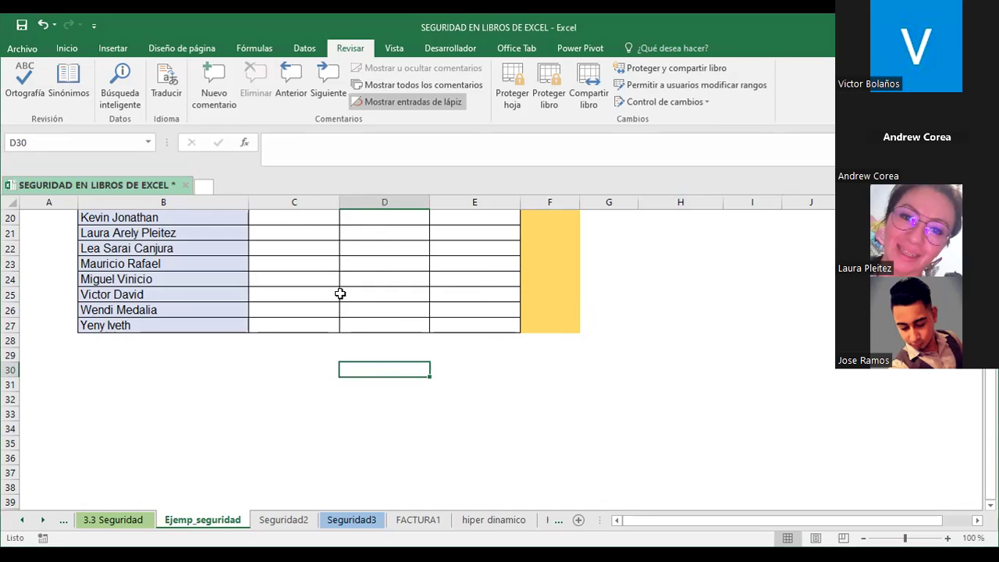
{"action": "left_click", "coordinate": [524, 325]}
{"action": "left_click", "coordinate": [549, 282]}
{"action": "left_click", "coordinate": [554, 225]}
{"action": "left_click", "coordinate": [291, 143]}
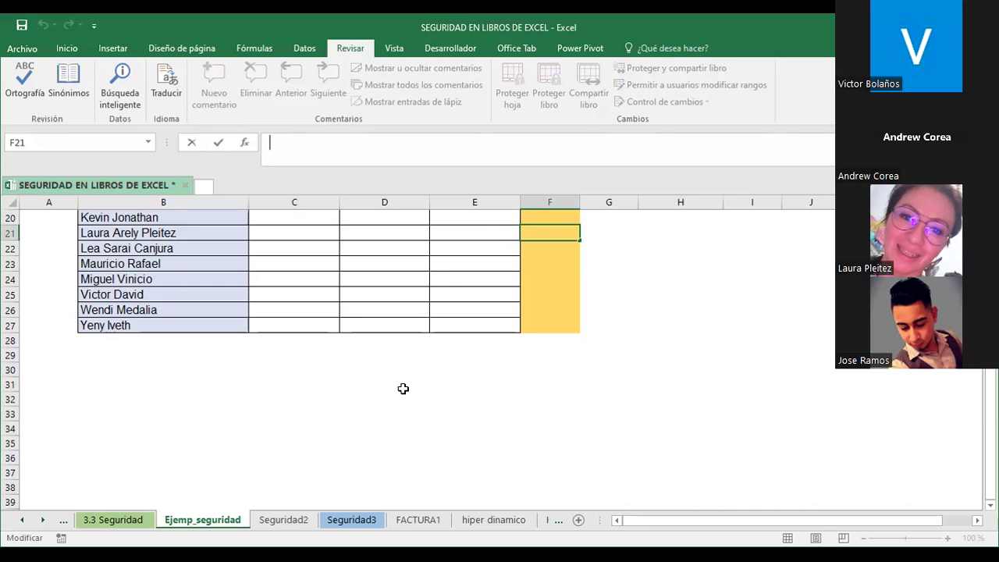
{"action": "left_click", "coordinate": [492, 521]}
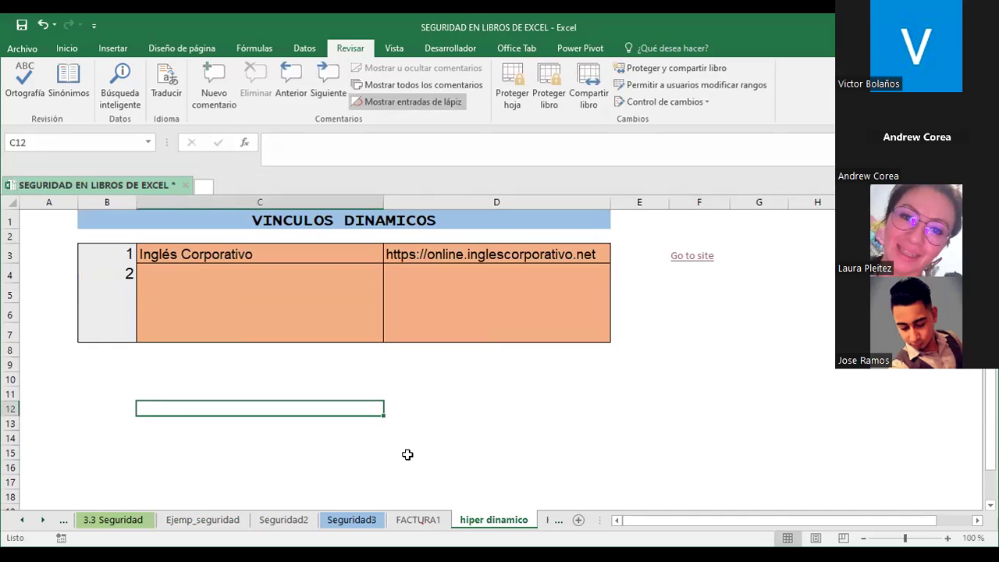
Scroll the sheet tabs to reveal Hoja7 and switch to it.
{"action": "left_click", "coordinate": [224, 361]}
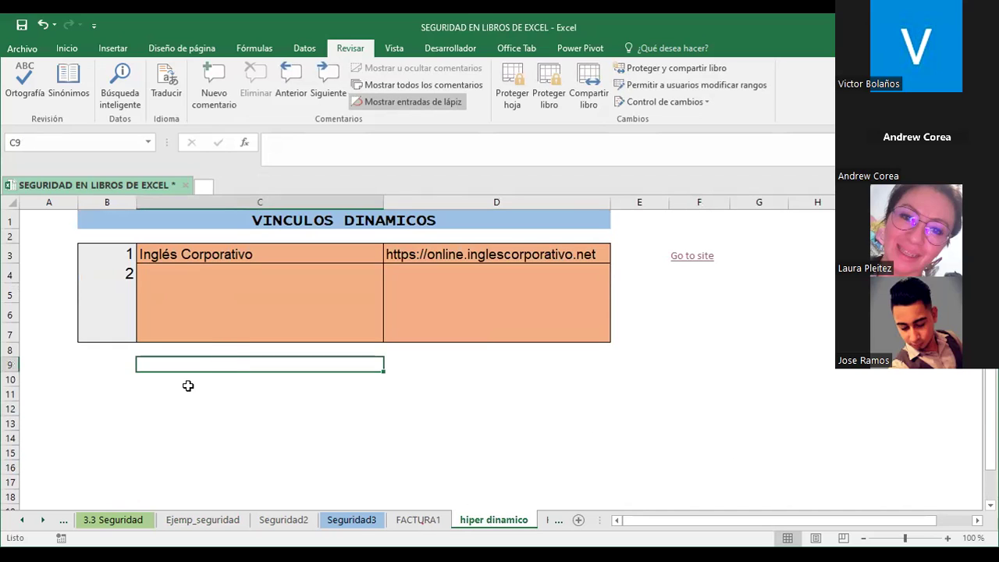
{"action": "left_click", "coordinate": [188, 385]}
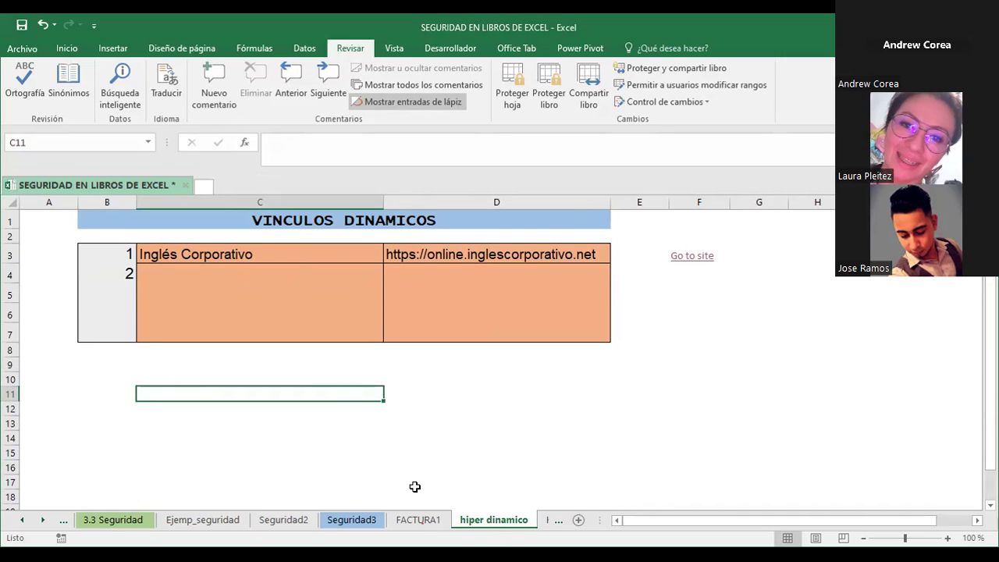
{"action": "left_click", "coordinate": [43, 520]}
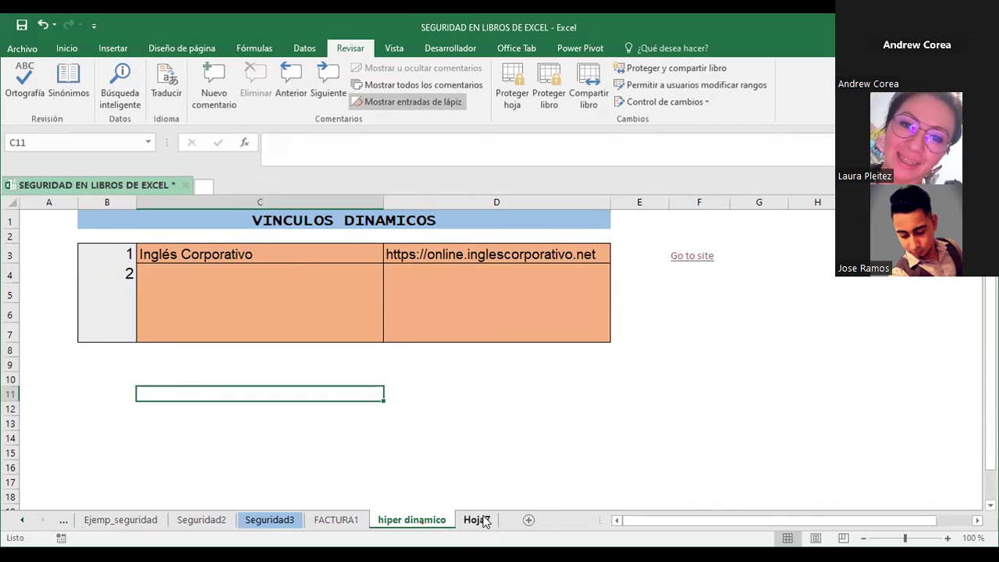
{"action": "left_click", "coordinate": [483, 520]}
Enter the title TABLA DE SITIOS WEB in cell D3.
{"action": "left_click", "coordinate": [235, 411]}
{"action": "left_click", "coordinate": [258, 240]}
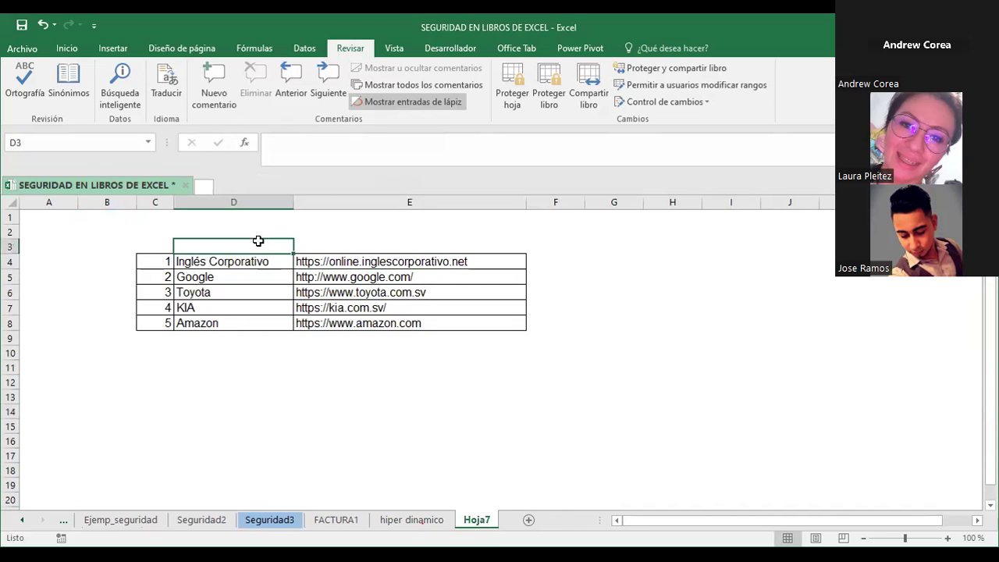
{"action": "type", "text": "TABLA DE SITIOS WEB"}
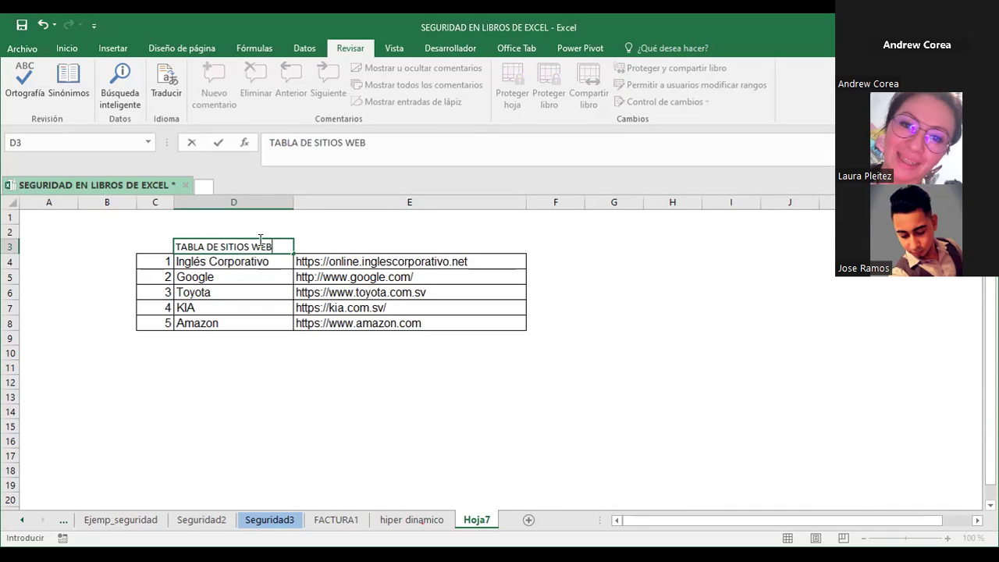
{"action": "key", "text": "Return"}
Review the table's numbers 1–5, site names and URLs from Inglés Corporativo to Amazon.
{"action": "left_click", "coordinate": [276, 384]}
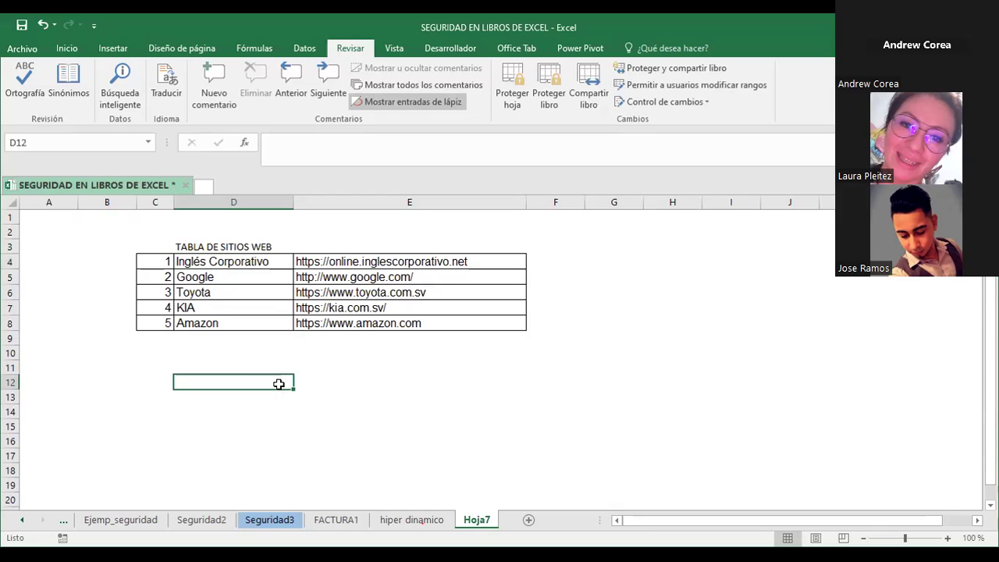
{"action": "left_click", "coordinate": [161, 261]}
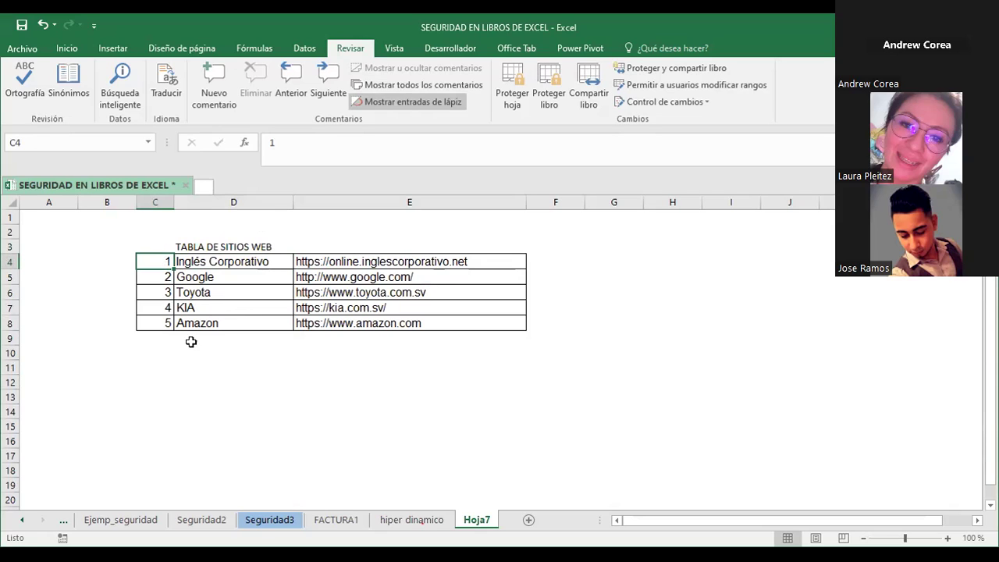
{"action": "left_click", "coordinate": [164, 336]}
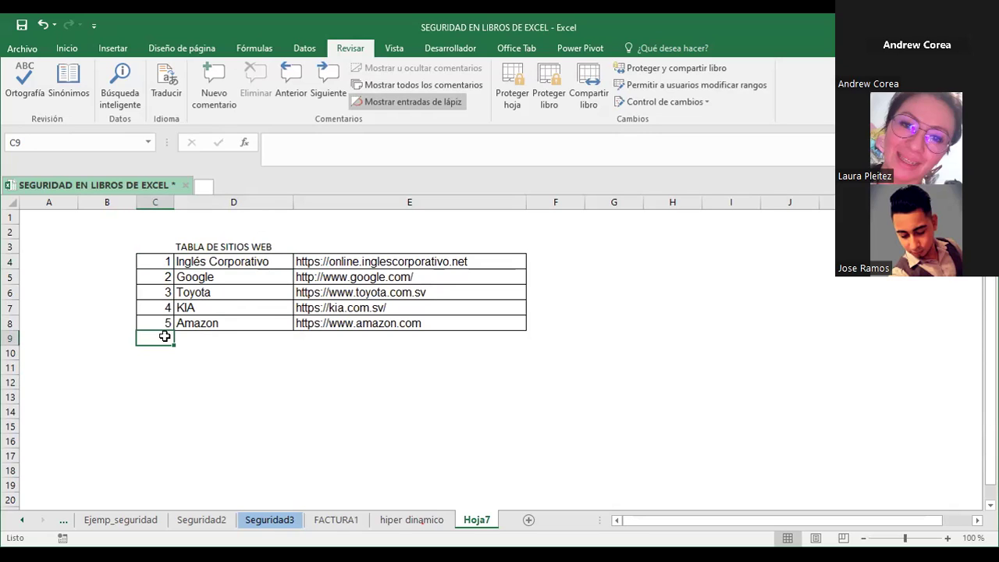
{"action": "left_click", "coordinate": [195, 337]}
{"action": "left_click", "coordinate": [351, 344]}
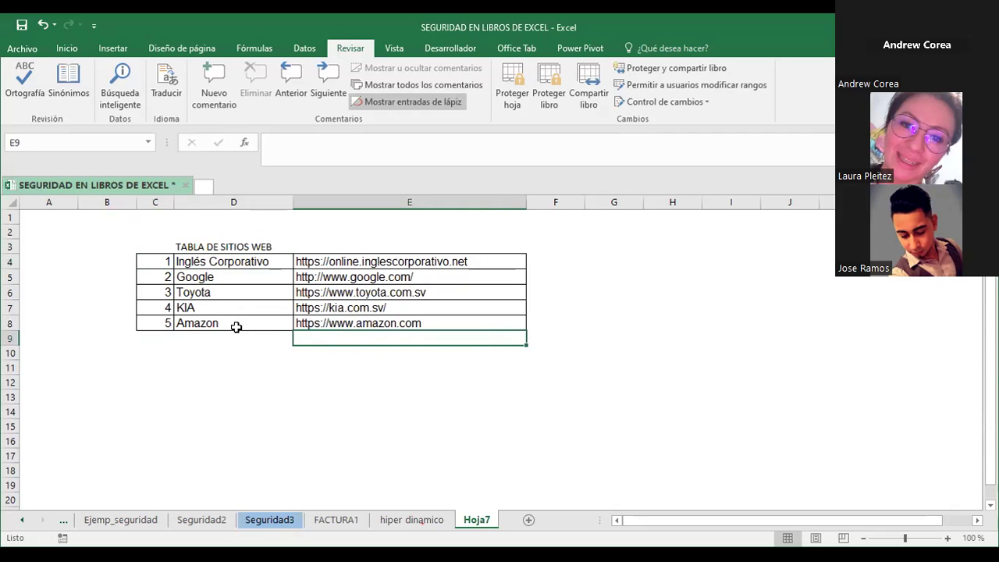
{"action": "left_click", "coordinate": [377, 323]}
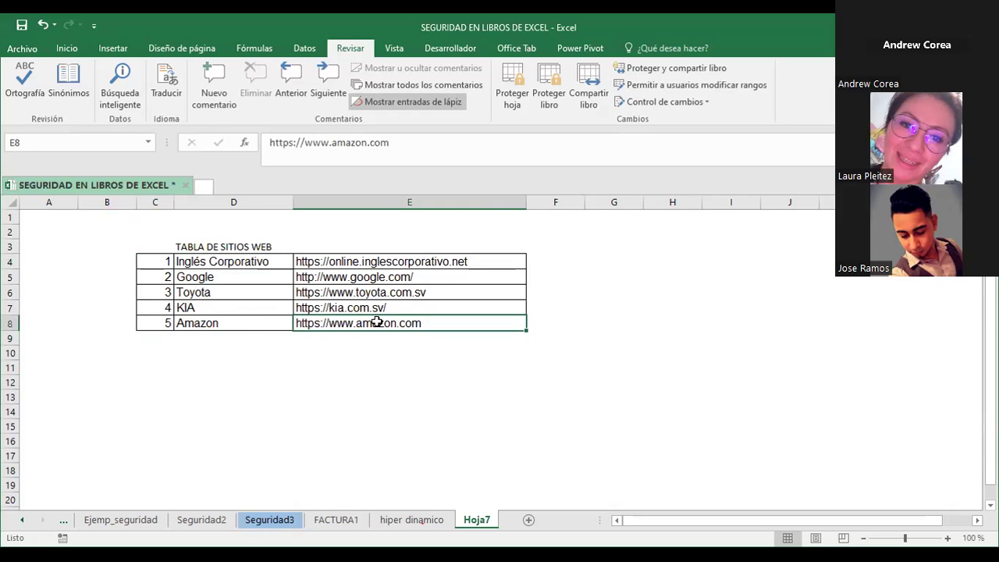
{"action": "left_click", "coordinate": [331, 370]}
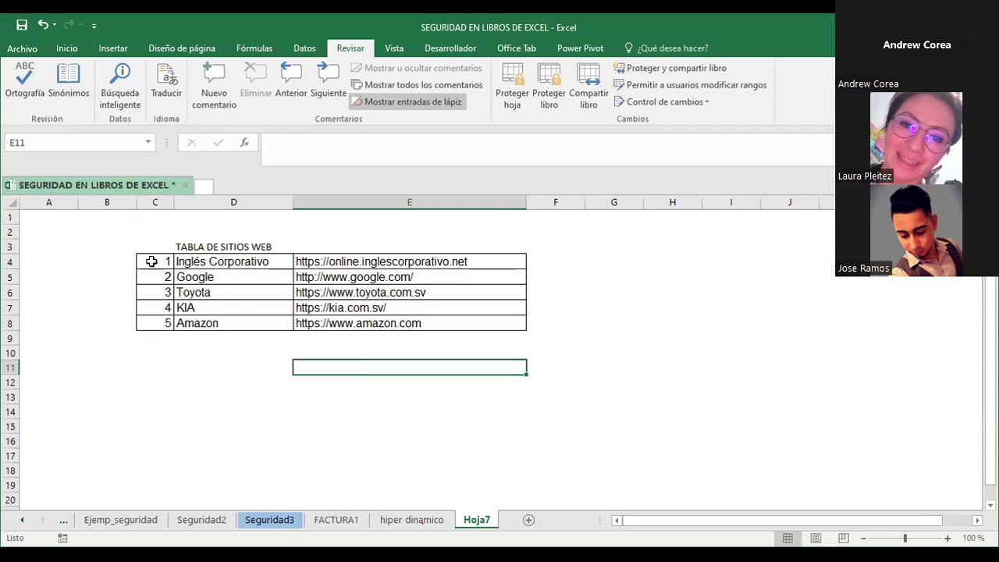
{"action": "left_click_drag", "start_coordinate": [151, 261], "coordinate": [156, 322]}
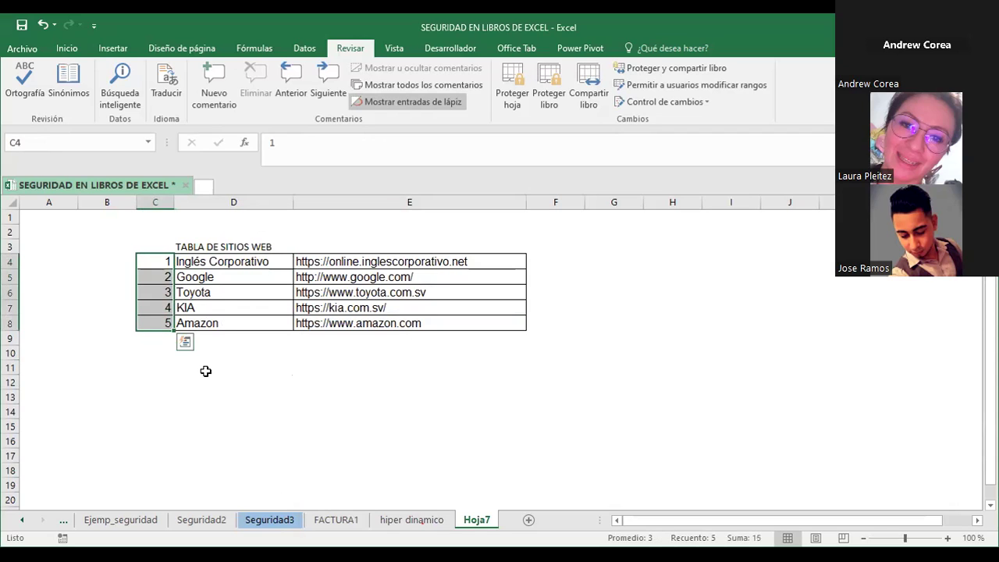
{"action": "left_click", "coordinate": [207, 396]}
{"action": "left_click", "coordinate": [238, 263]}
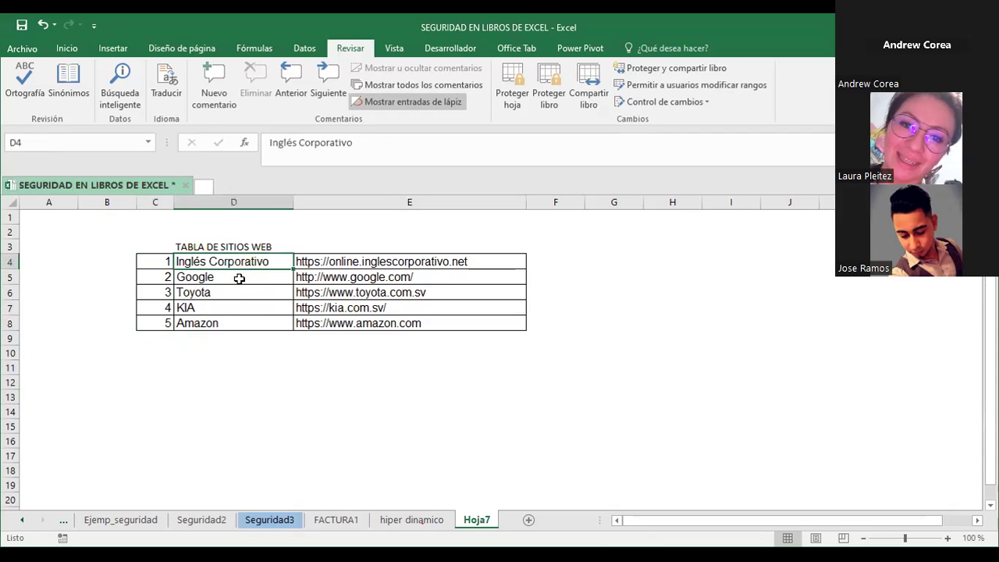
{"action": "left_click", "coordinate": [359, 264]}
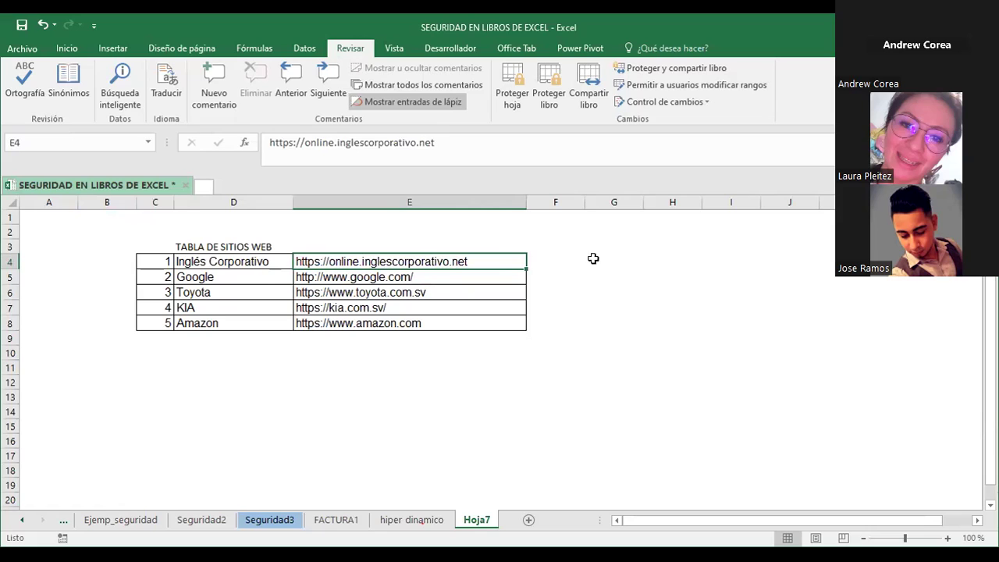
{"action": "left_click", "coordinate": [597, 260]}
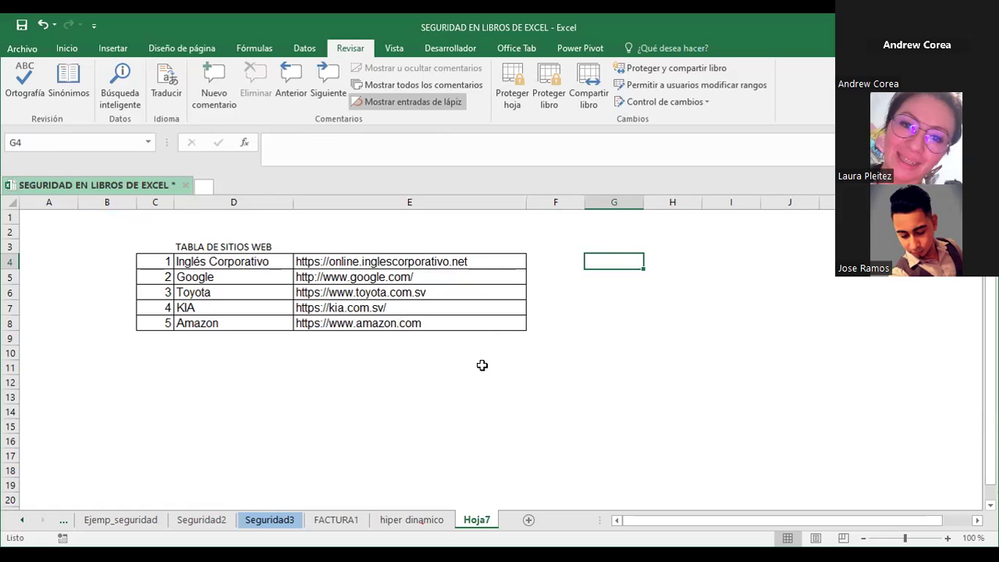
{"action": "left_click", "coordinate": [407, 519]}
{"action": "left_click", "coordinate": [289, 458]}
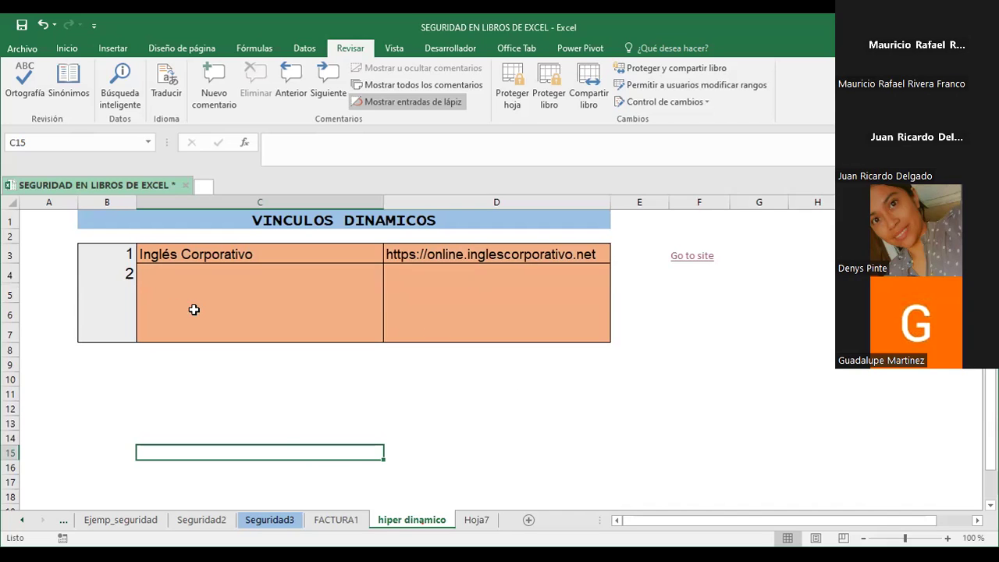
{"action": "left_click", "coordinate": [115, 254]}
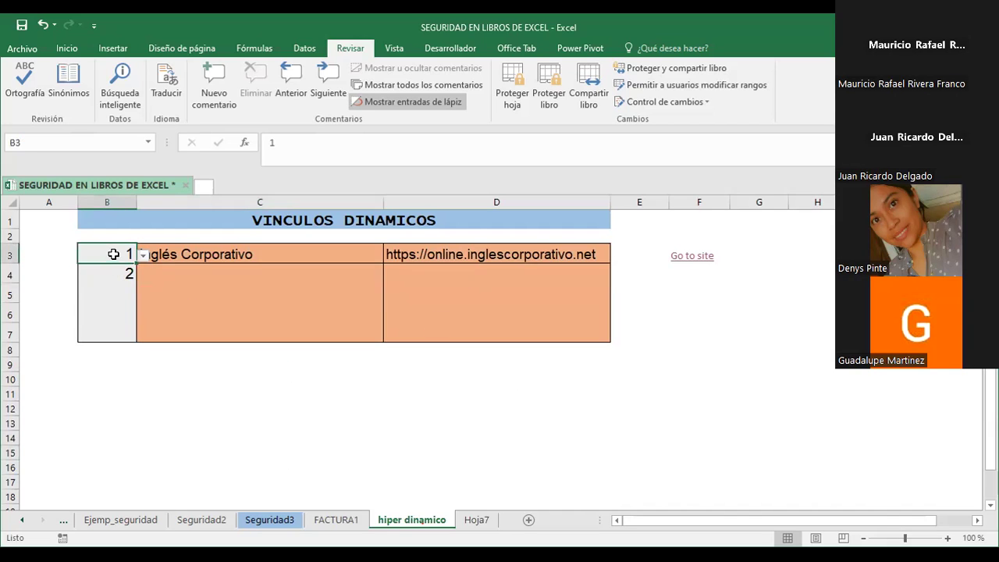
{"action": "left_click", "coordinate": [114, 279]}
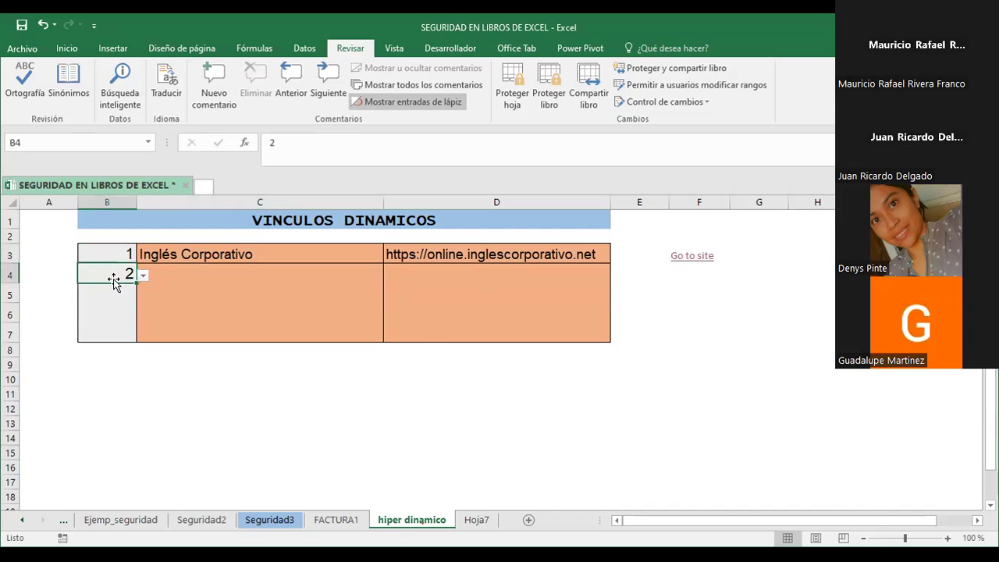
{"action": "left_click", "coordinate": [114, 348]}
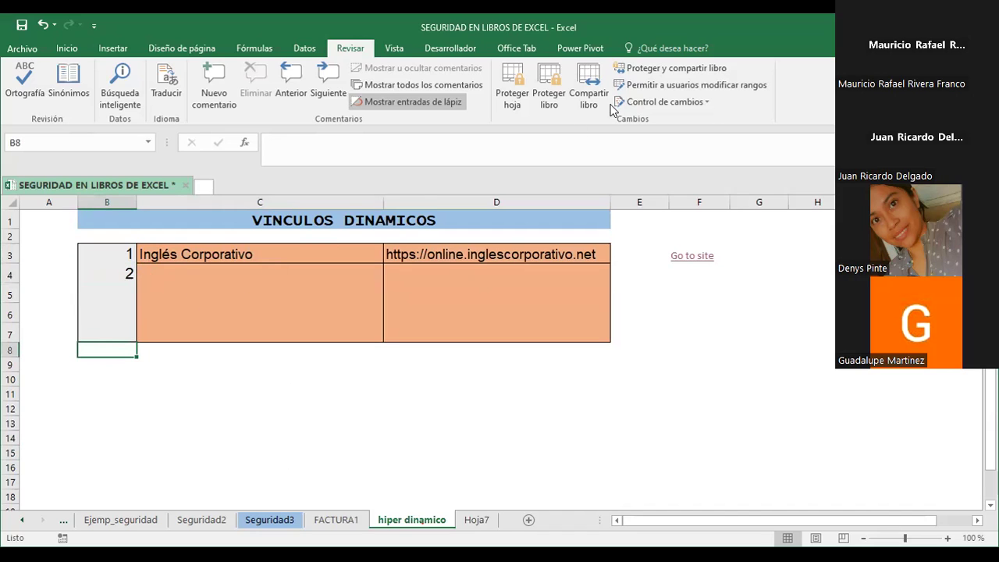
{"action": "left_click", "coordinate": [393, 50]}
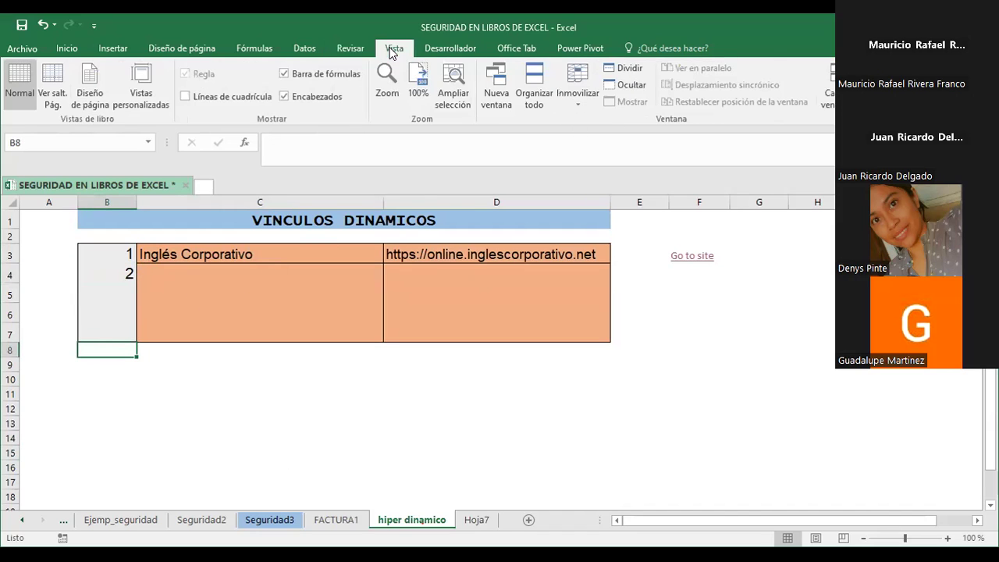
{"action": "left_click", "coordinate": [307, 49]}
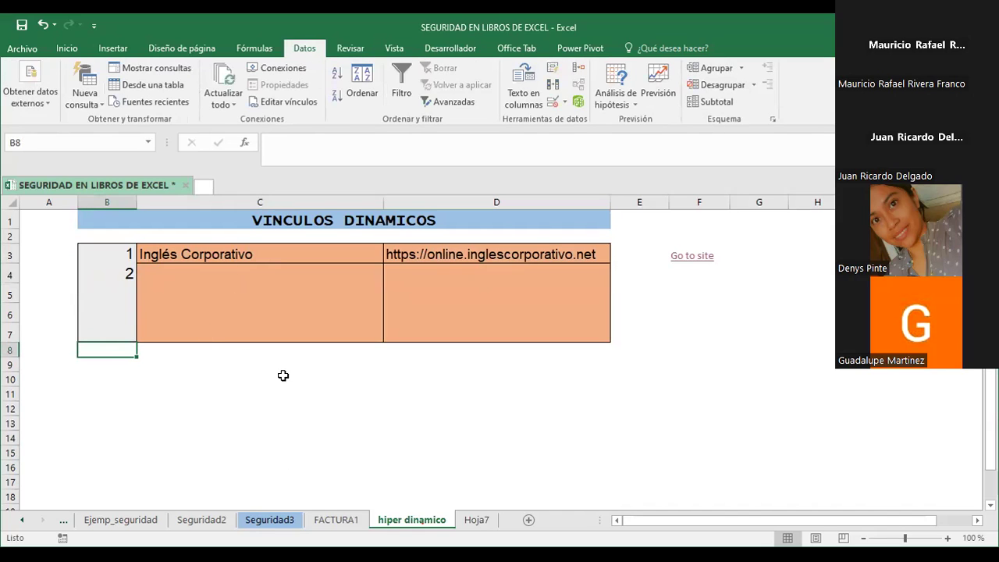
On Hoja7, enter 6 in C9 and GMAIL in D9.
{"action": "left_click", "coordinate": [471, 523]}
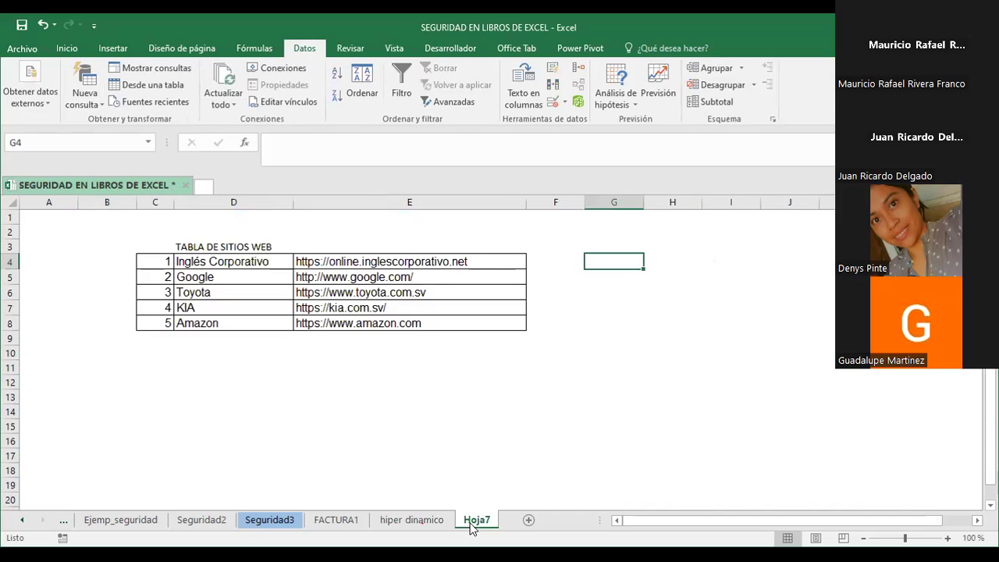
{"action": "left_click", "coordinate": [161, 339]}
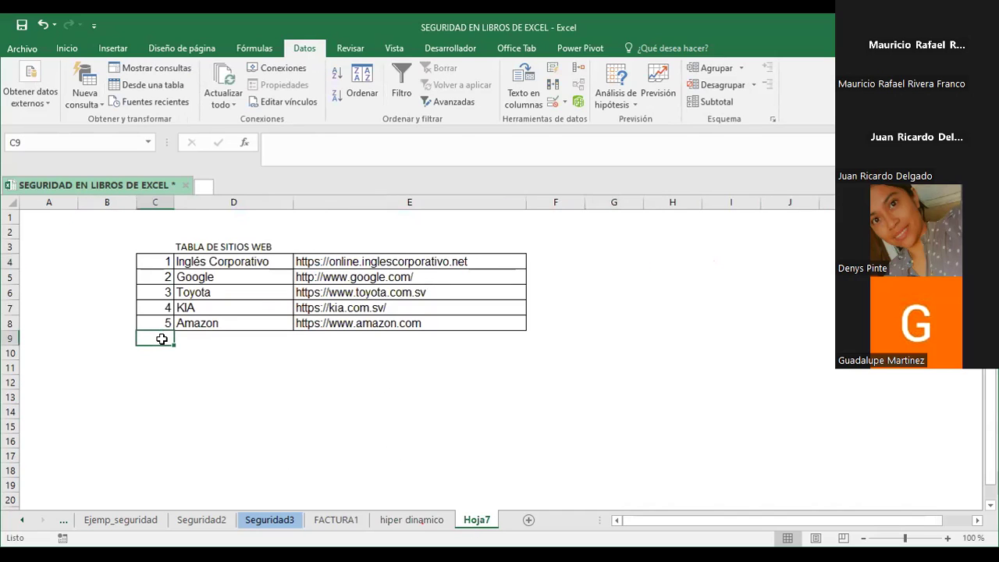
{"action": "type", "text": "6"}
{"action": "key", "text": "Tab"}
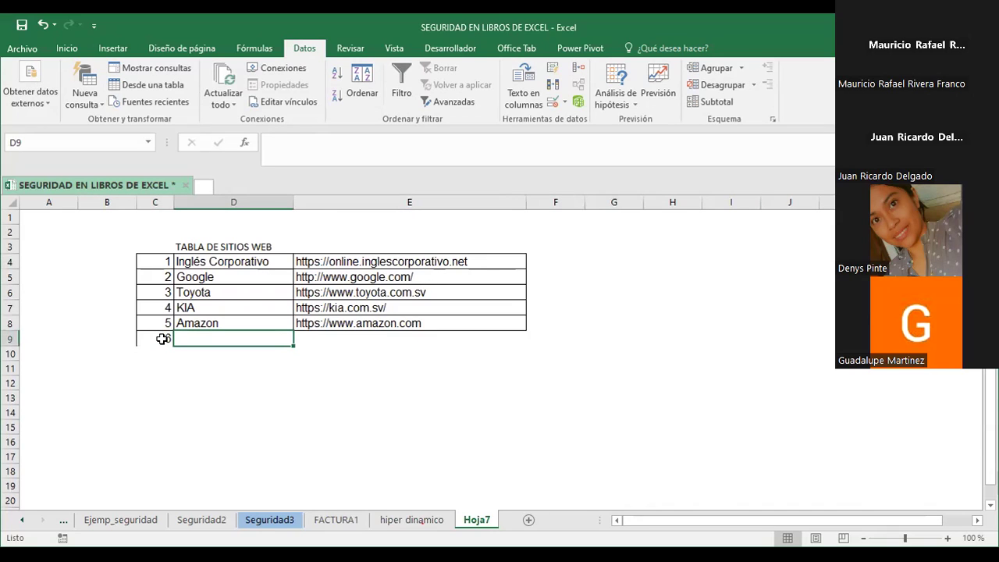
{"action": "type", "text": "GAMI"}
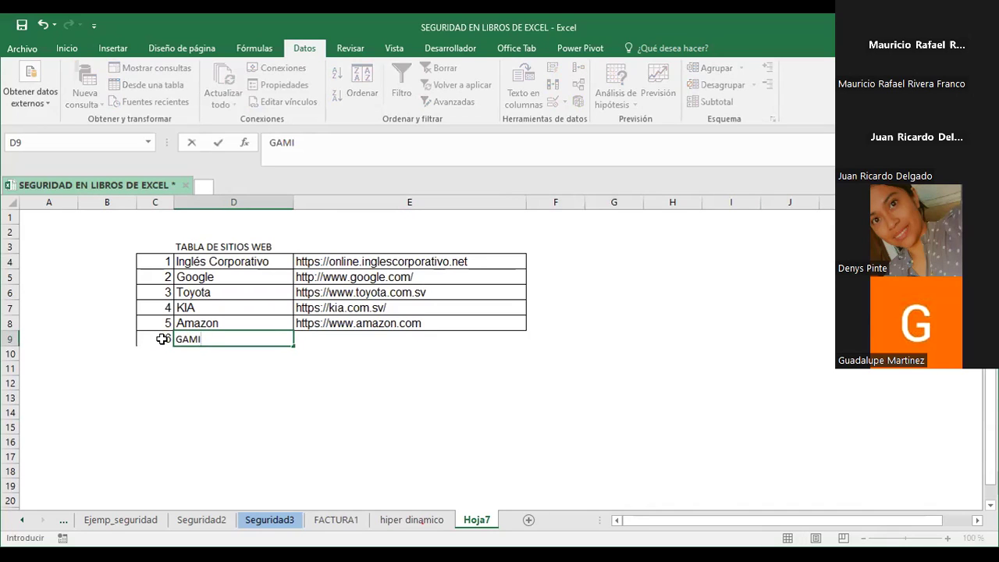
{"action": "key", "text": "BackSpace"}
{"action": "key", "text": "BackSpace"}
{"action": "key", "text": "BackSpace"}
{"action": "type", "text": "MAIL"}
{"action": "left_click", "coordinate": [370, 342]}
{"action": "type", "text": "hh"}
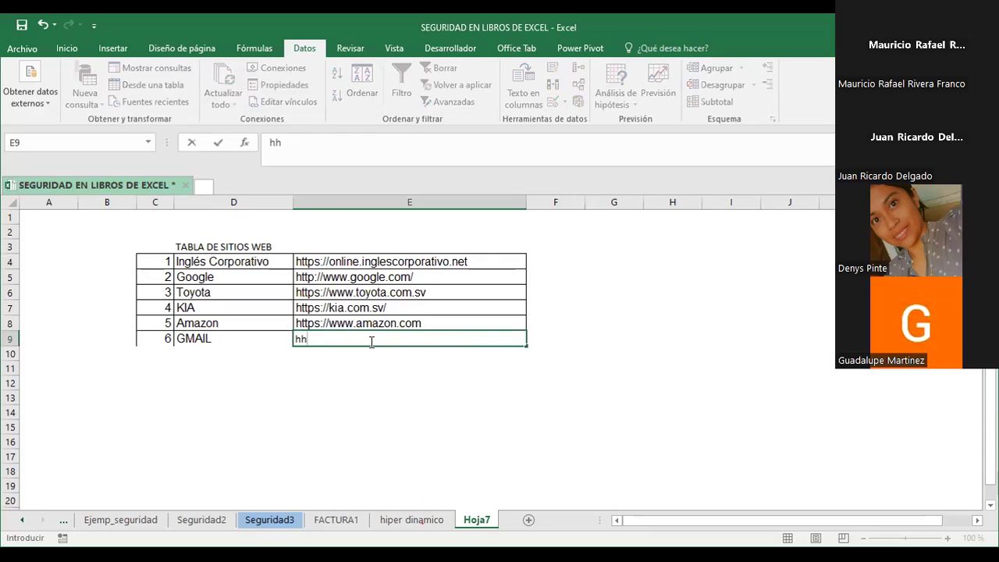
{"action": "key", "text": "BackSpace"}
{"action": "type", "text": "ttp://"}
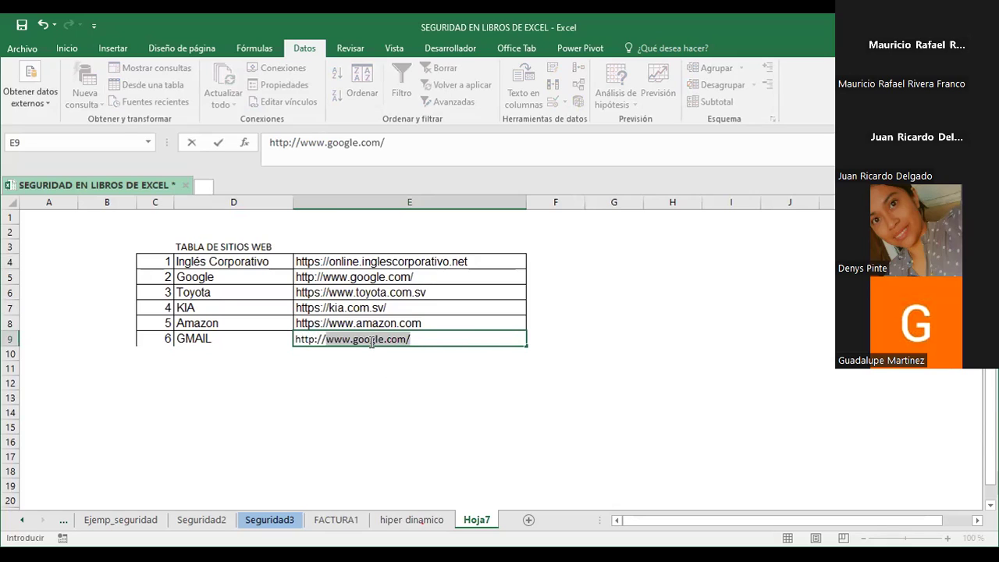
{"action": "left_click", "coordinate": [378, 339]}
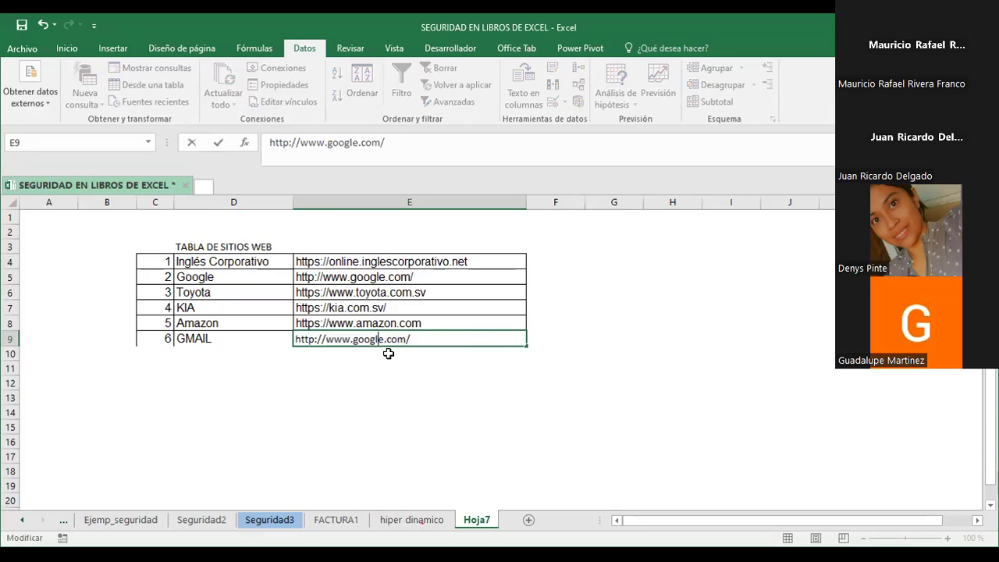
{"action": "key", "text": "BackSpace"}
{"action": "key", "text": "BackSpace"}
{"action": "key", "text": "BackSpace"}
{"action": "key", "text": "BackSpace"}
{"action": "key", "text": "BackSpace"}
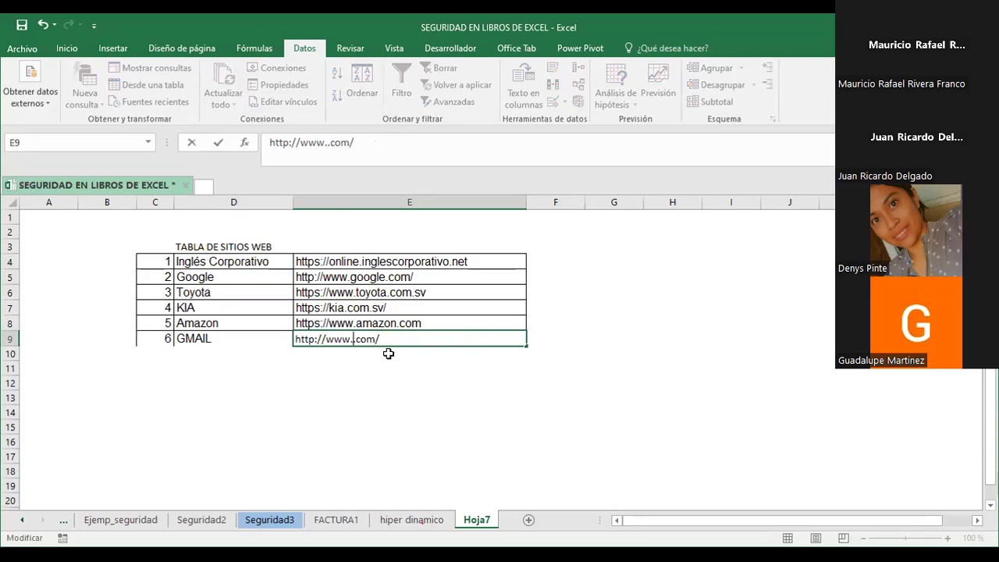
{"action": "type", "text": "gmail"}
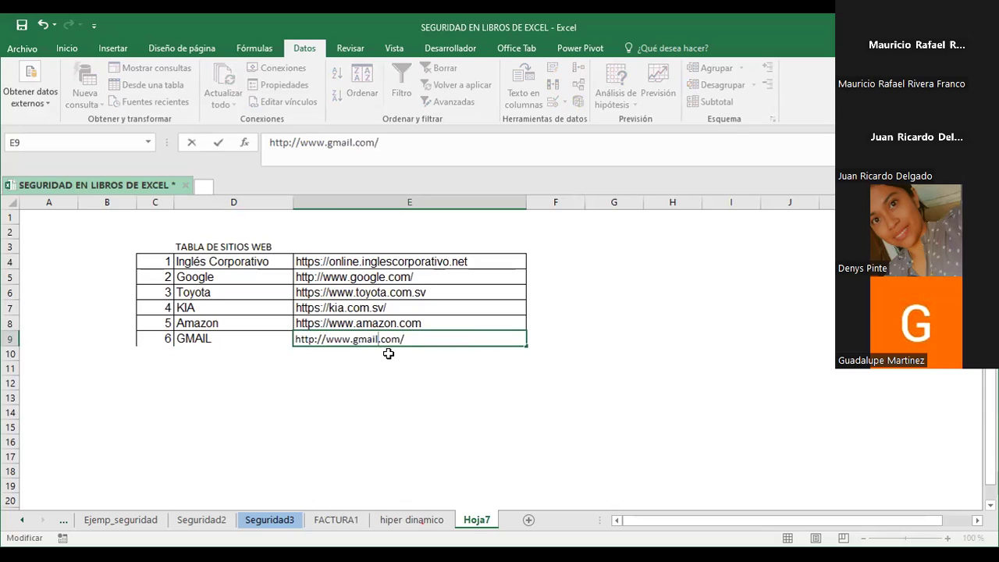
{"action": "left_click", "coordinate": [582, 310]}
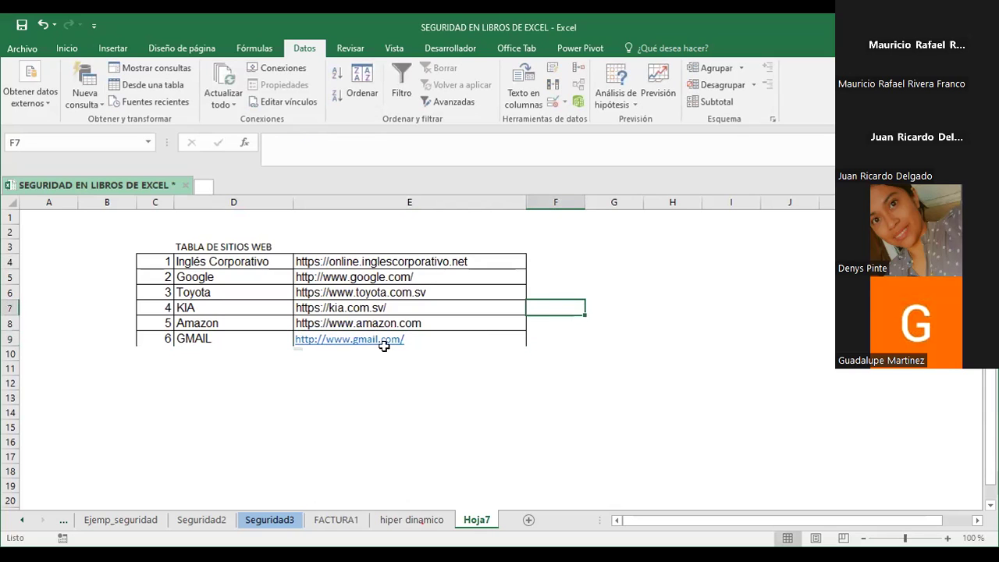
Check the existing KIA, Toyota and Inglés Corporativo URLs, then return to hiper dinamico.
{"action": "left_click", "coordinate": [350, 323]}
{"action": "left_click", "coordinate": [351, 308]}
{"action": "left_click", "coordinate": [358, 290]}
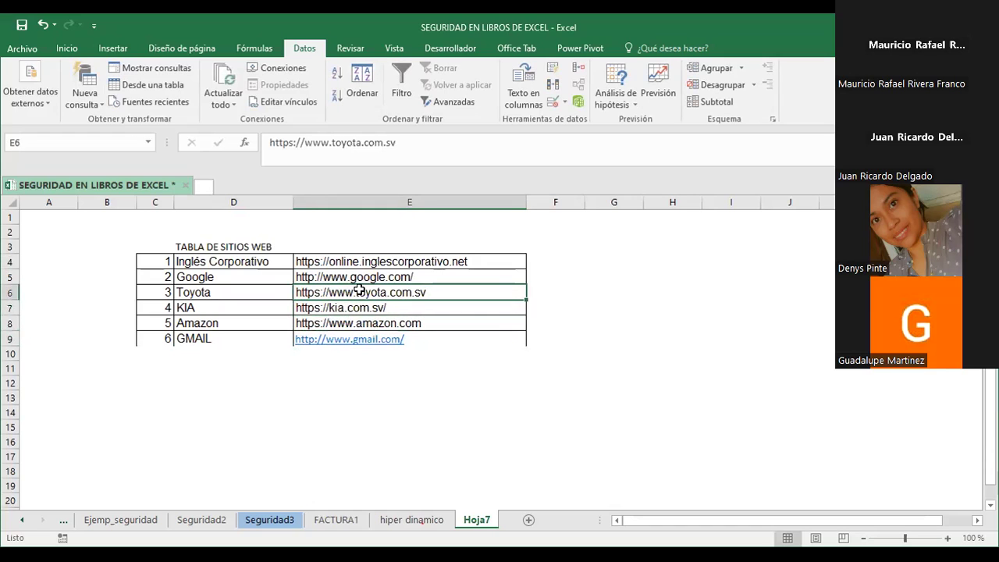
{"action": "left_click", "coordinate": [357, 263]}
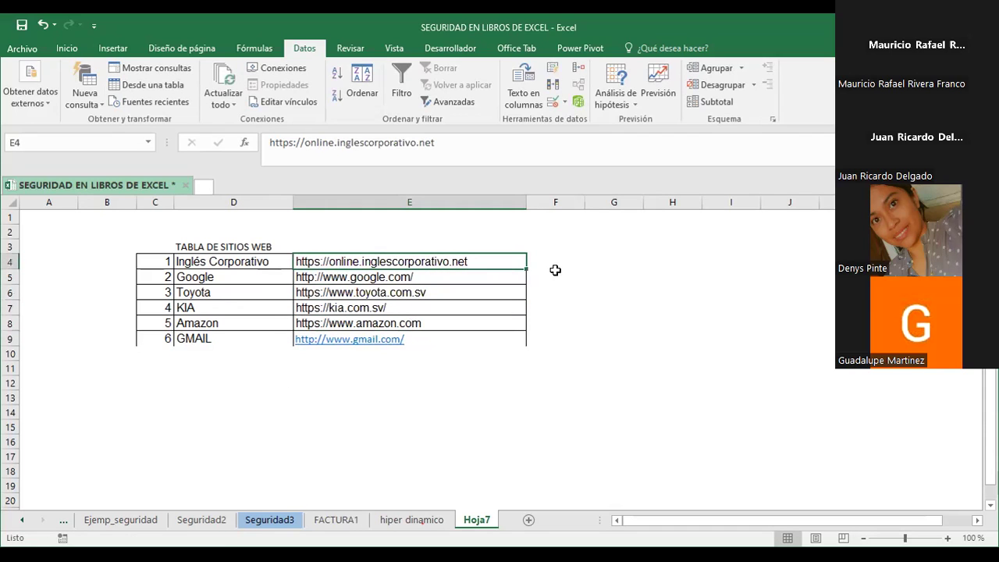
{"action": "left_click", "coordinate": [404, 521]}
{"action": "left_click", "coordinate": [101, 390]}
Give B10 a Personalizada validation rule whose formula lists four semicolon-separated names.
{"action": "left_click", "coordinate": [105, 374]}
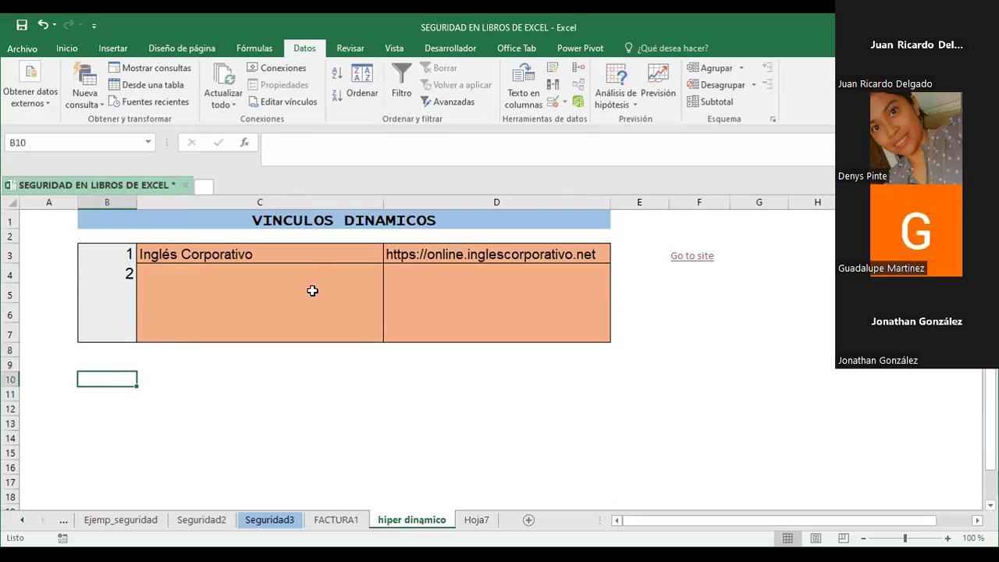
{"action": "left_click", "coordinate": [564, 102]}
{"action": "left_click", "coordinate": [578, 122]}
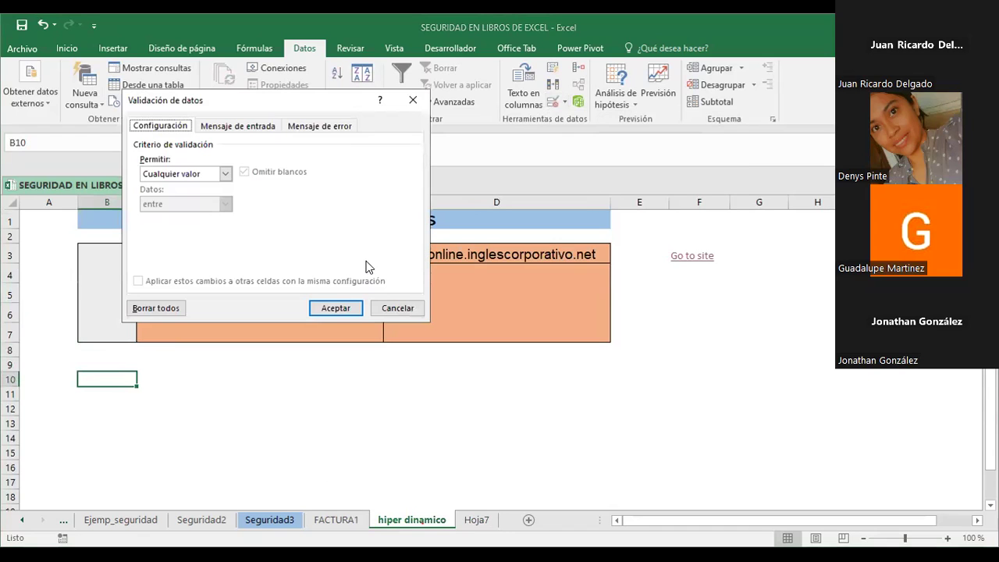
{"action": "left_click", "coordinate": [226, 174]}
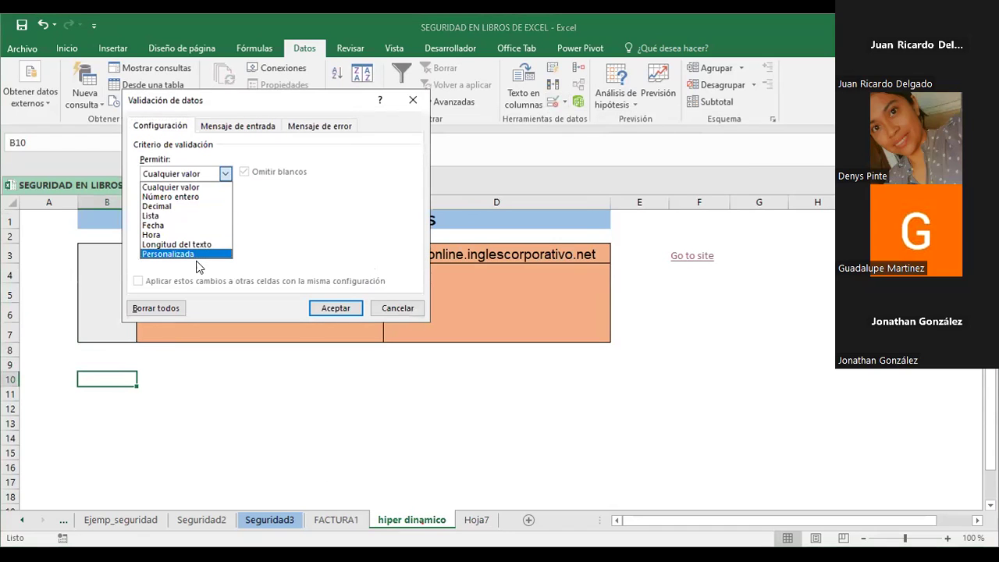
{"action": "left_click", "coordinate": [195, 254]}
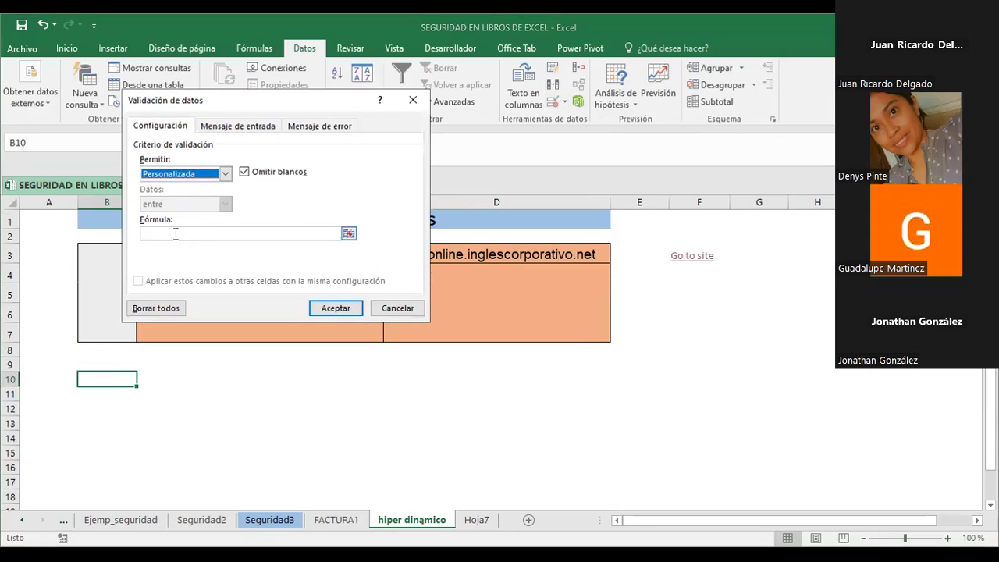
{"action": "left_click", "coordinate": [176, 233]}
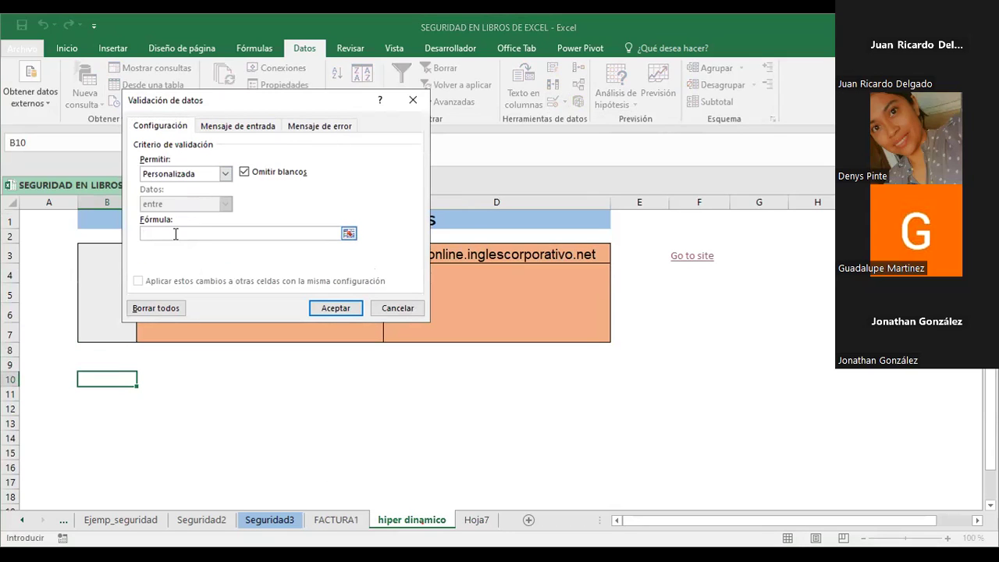
{"action": "type", "text": "La"}
{"action": "type", "text": "ura;Y"}
{"action": "type", "text": "von"}
{"action": "type", "text": "Gu"}
{"action": "type", "text": "adalupe"}
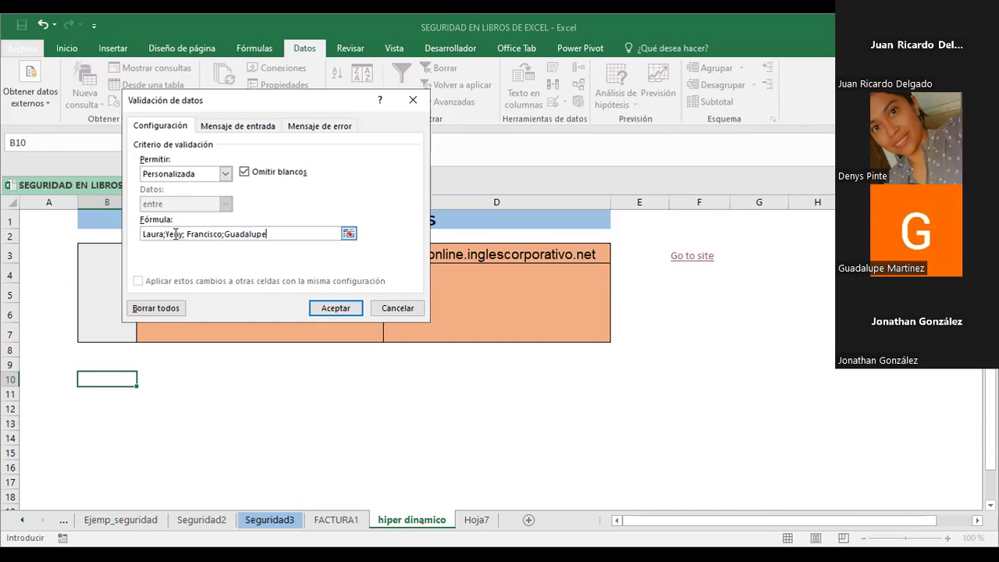
Apply B10's custom validation rule, check B7's dropdown, then select B10 through B13.
{"action": "left_click", "coordinate": [319, 309]}
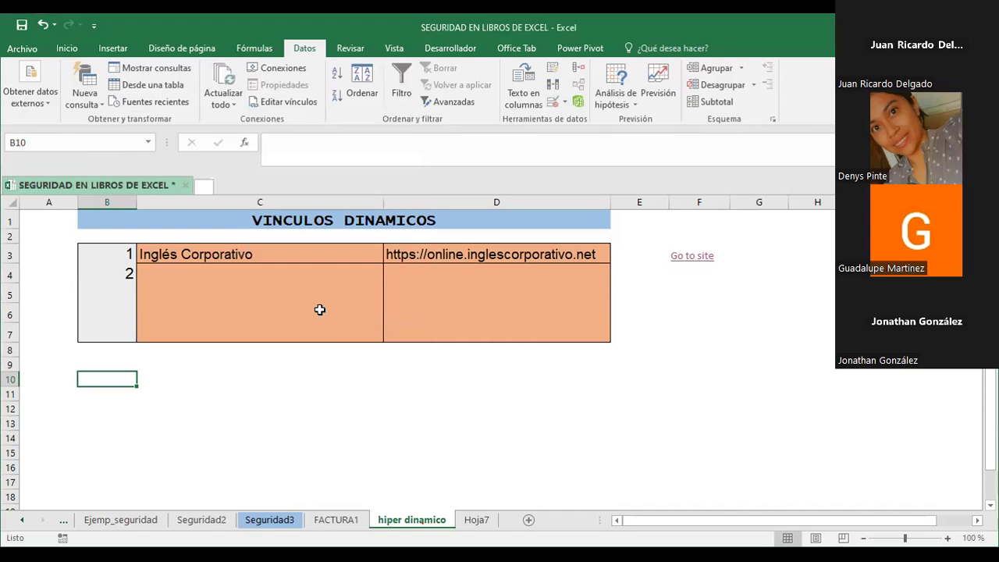
{"action": "left_click_drag", "start_coordinate": [160, 359], "coordinate": [128, 377]}
{"action": "left_click", "coordinate": [117, 378]}
{"action": "left_click", "coordinate": [121, 338]}
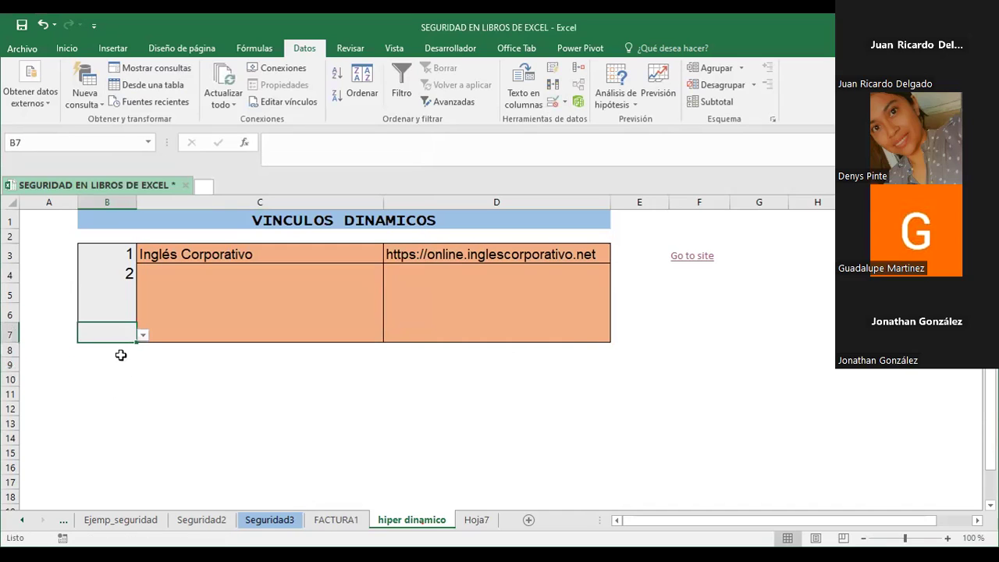
{"action": "left_click", "coordinate": [143, 335]}
{"action": "left_click", "coordinate": [187, 379]}
{"action": "left_click", "coordinate": [128, 377]}
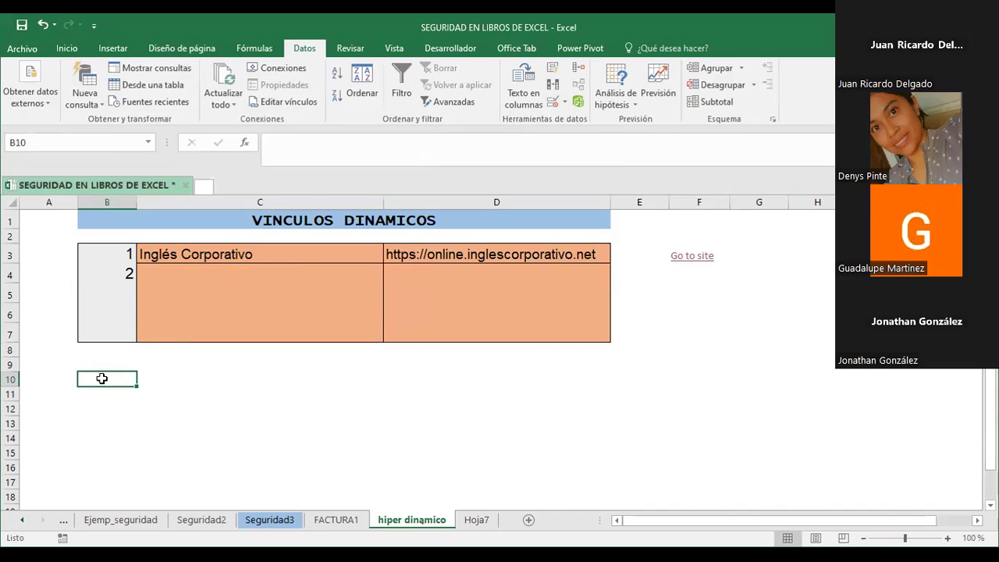
{"action": "left_click_drag", "start_coordinate": [101, 378], "coordinate": [105, 421]}
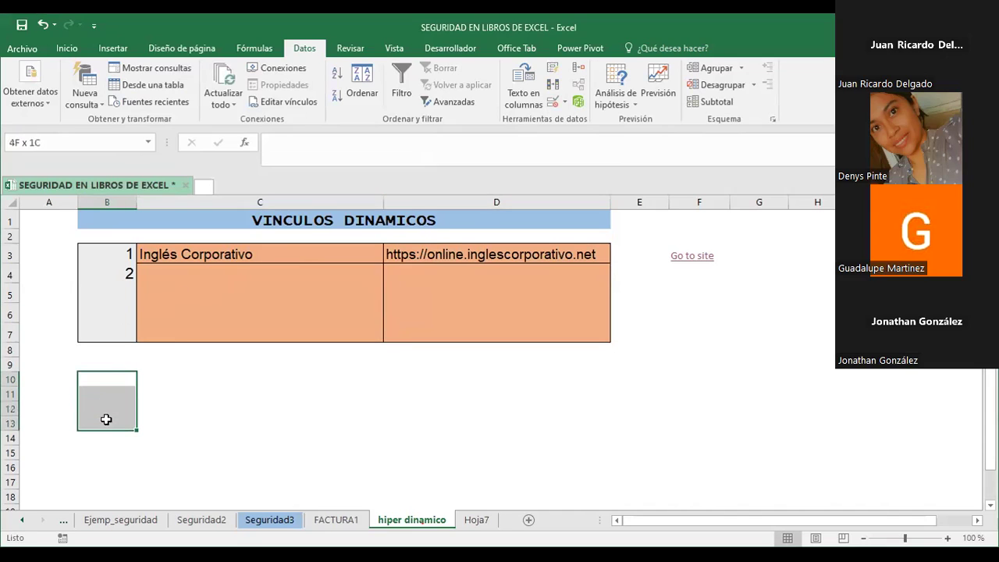
Remove the stray space from the four-name validation formula and apply it to all matching cells.
{"action": "left_click", "coordinate": [565, 103]}
{"action": "left_click", "coordinate": [583, 121]}
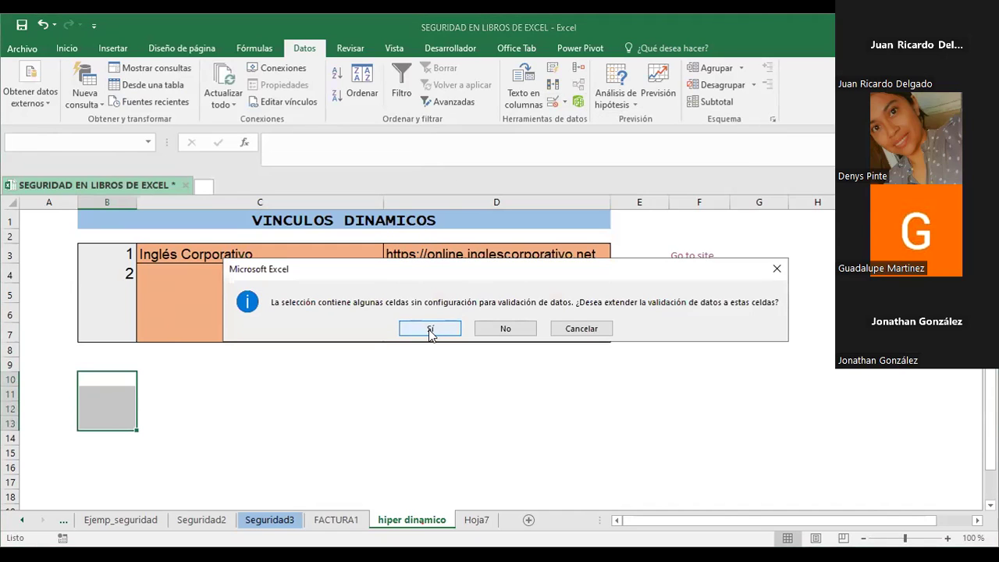
{"action": "left_click", "coordinate": [430, 329]}
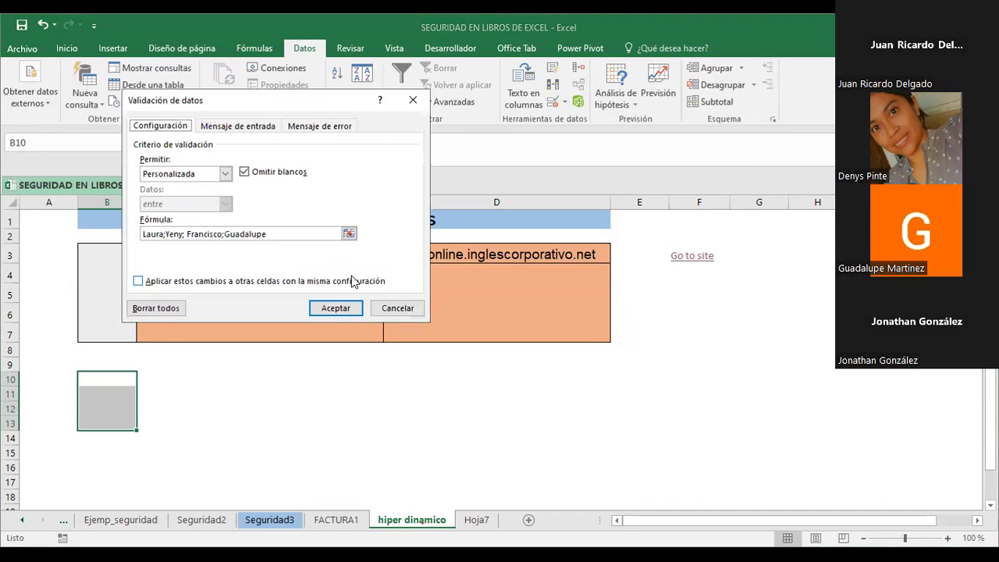
{"action": "left_click", "coordinate": [187, 236]}
{"action": "key", "text": "BackSpace"}
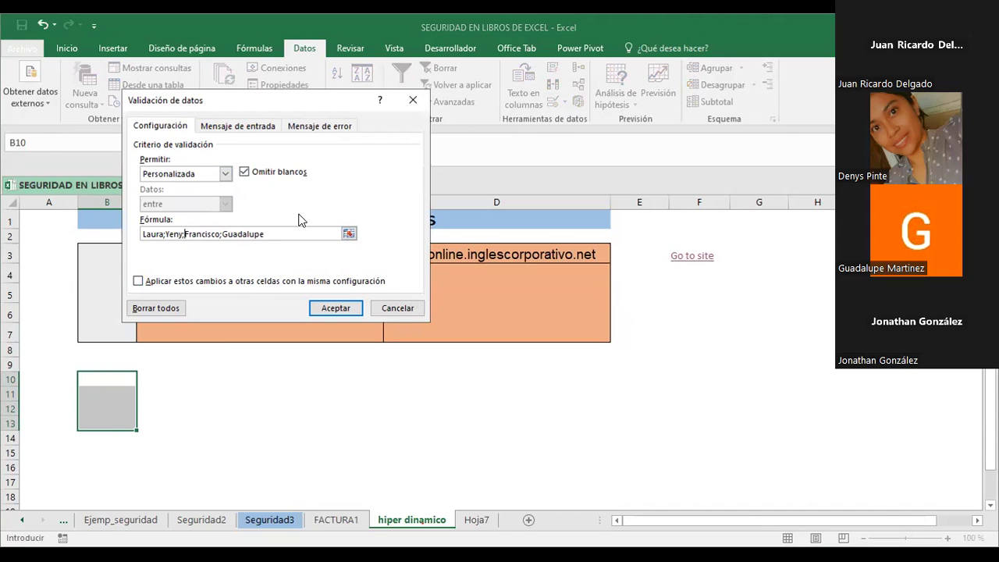
{"action": "left_click", "coordinate": [139, 281]}
{"action": "left_click", "coordinate": [327, 309]}
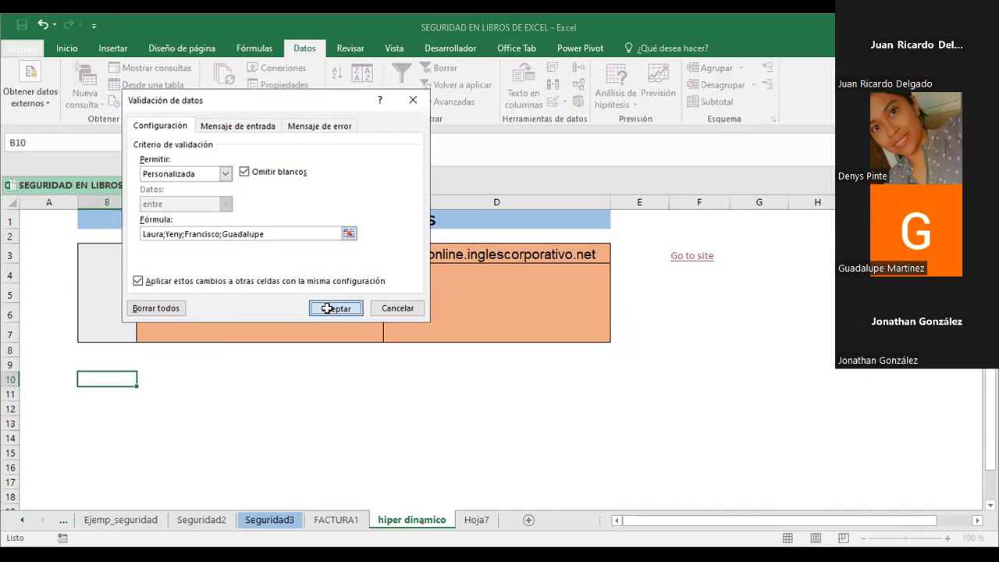
{"action": "left_click", "coordinate": [116, 420]}
{"action": "left_click", "coordinate": [117, 379]}
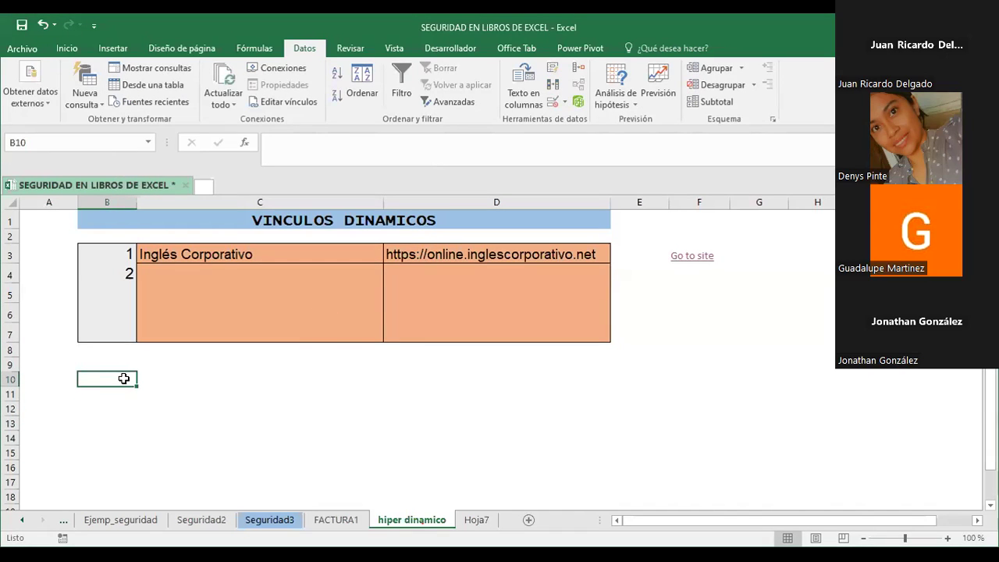
Click through C9–C10, the sheet options and B3:B7, ending with empty cell D9 selected.
{"action": "left_click", "coordinate": [193, 376]}
{"action": "left_click", "coordinate": [114, 376]}
{"action": "left_click", "coordinate": [182, 374]}
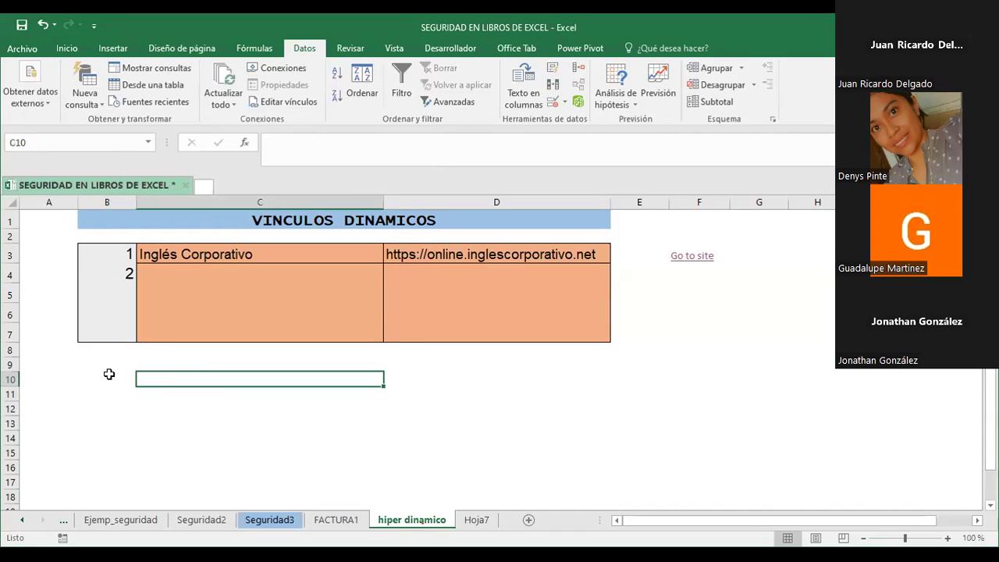
{"action": "left_click", "coordinate": [242, 360]}
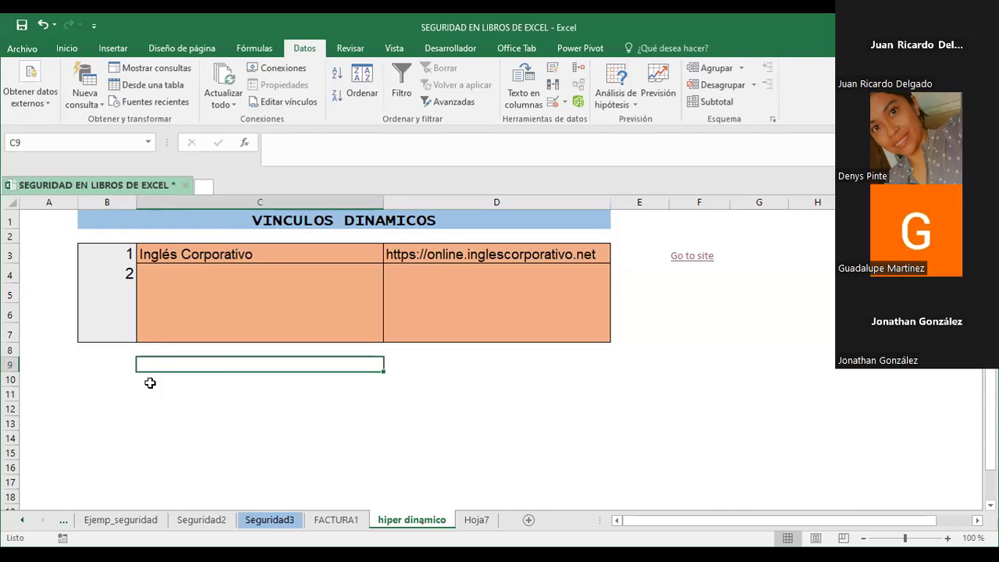
{"action": "right_click", "coordinate": [414, 519]}
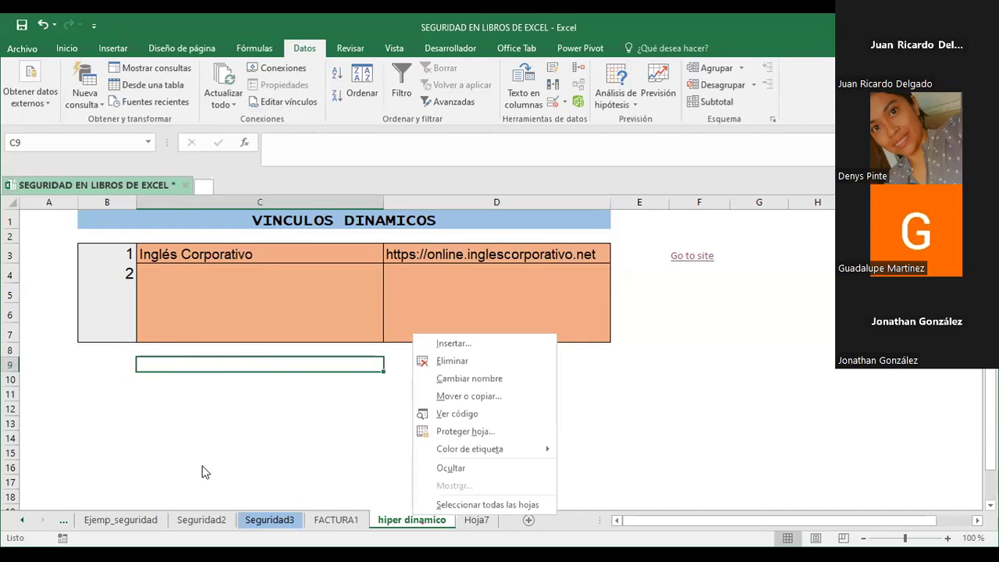
{"action": "left_click", "coordinate": [117, 252]}
{"action": "mouse_move", "coordinate": [108, 276]}
{"action": "left_mouse_down"}
{"action": "mouse_move", "coordinate": [101, 250]}
{"action": "mouse_move", "coordinate": [100, 323]}
{"action": "mouse_move", "coordinate": [196, 288]}
{"action": "left_mouse_up"}
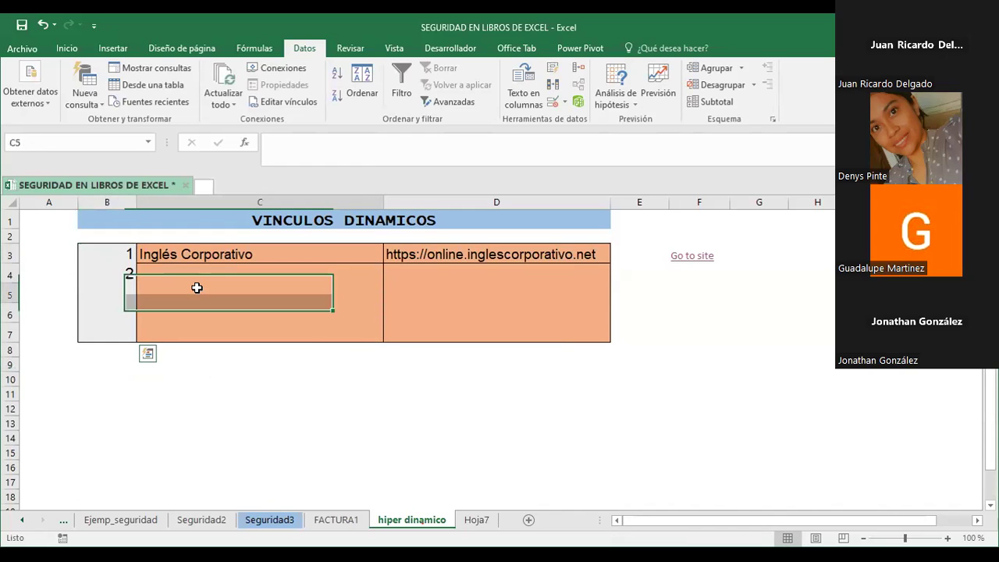
{"action": "left_click", "coordinate": [99, 363]}
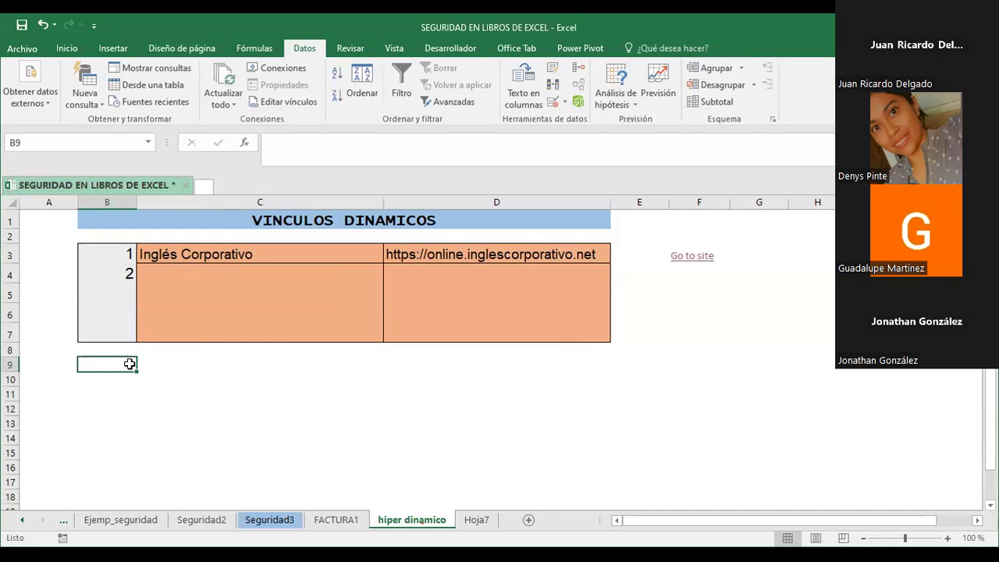
{"action": "left_click", "coordinate": [448, 364]}
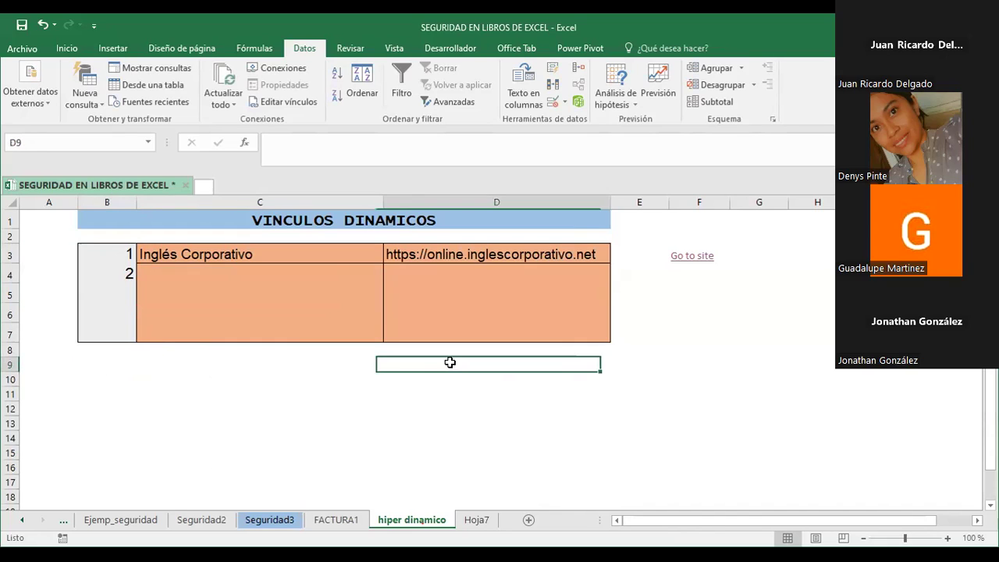
Start a List validation for D9, then cancel it.
{"action": "left_click", "coordinate": [563, 102]}
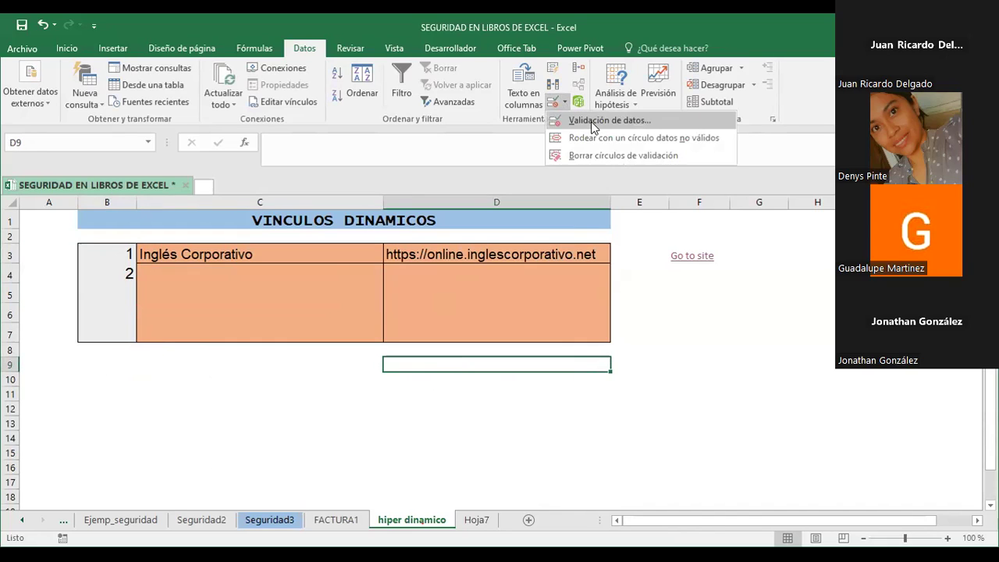
{"action": "left_click", "coordinate": [593, 121]}
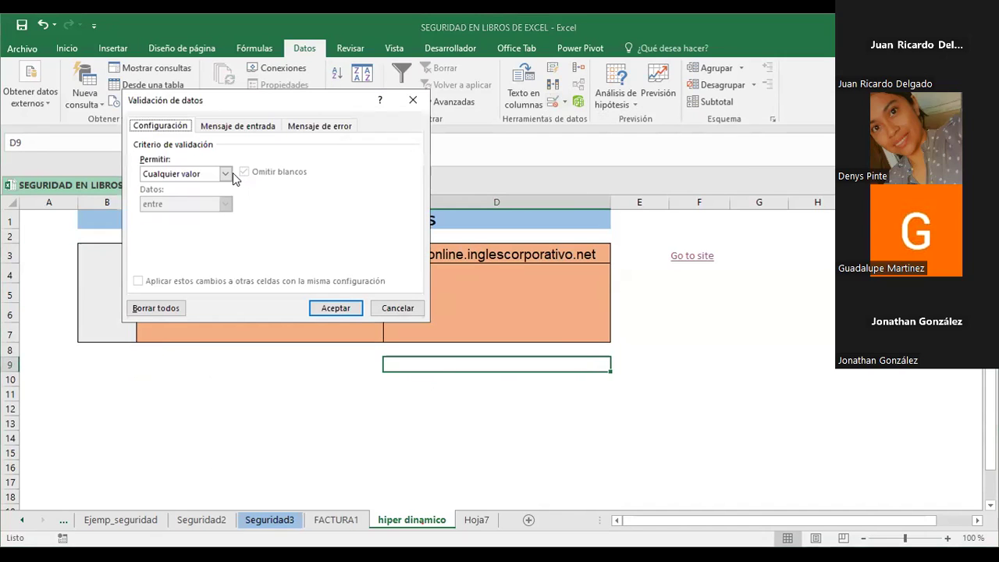
{"action": "left_click", "coordinate": [227, 173]}
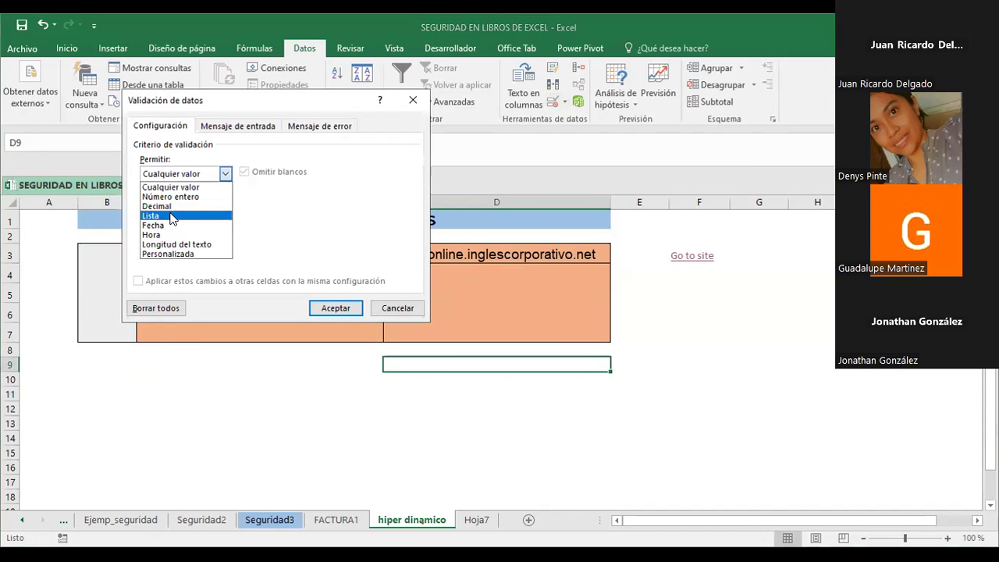
{"action": "left_click", "coordinate": [170, 214]}
{"action": "left_click", "coordinate": [398, 307]}
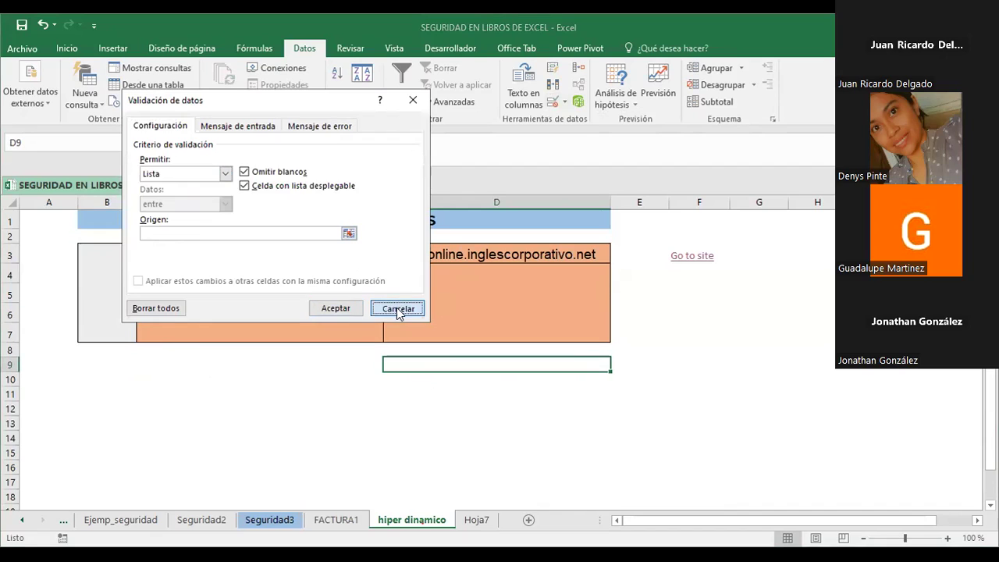
Change B10's validation from the custom rule to a List of the four names.
{"action": "left_click", "coordinate": [102, 374]}
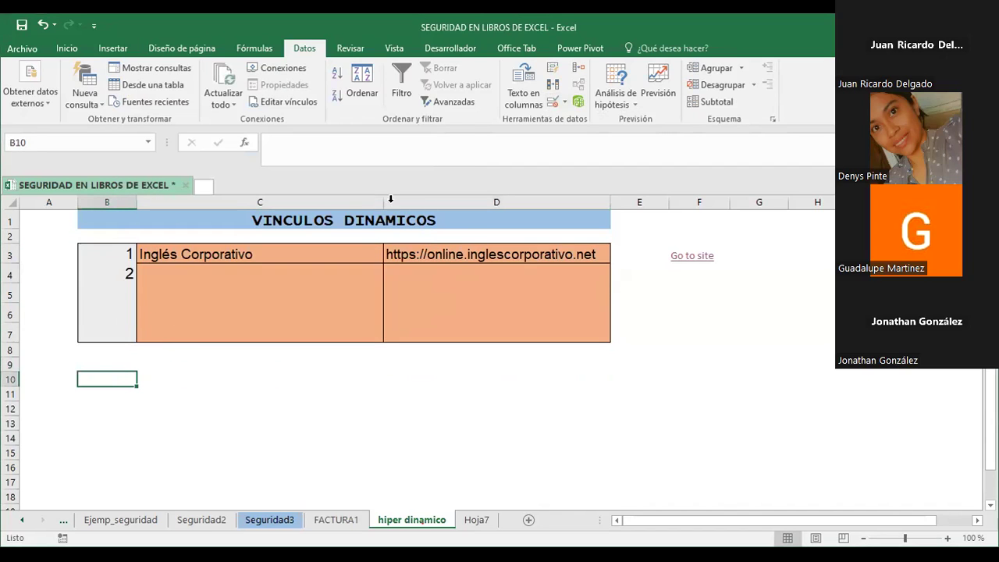
{"action": "left_click", "coordinate": [566, 103]}
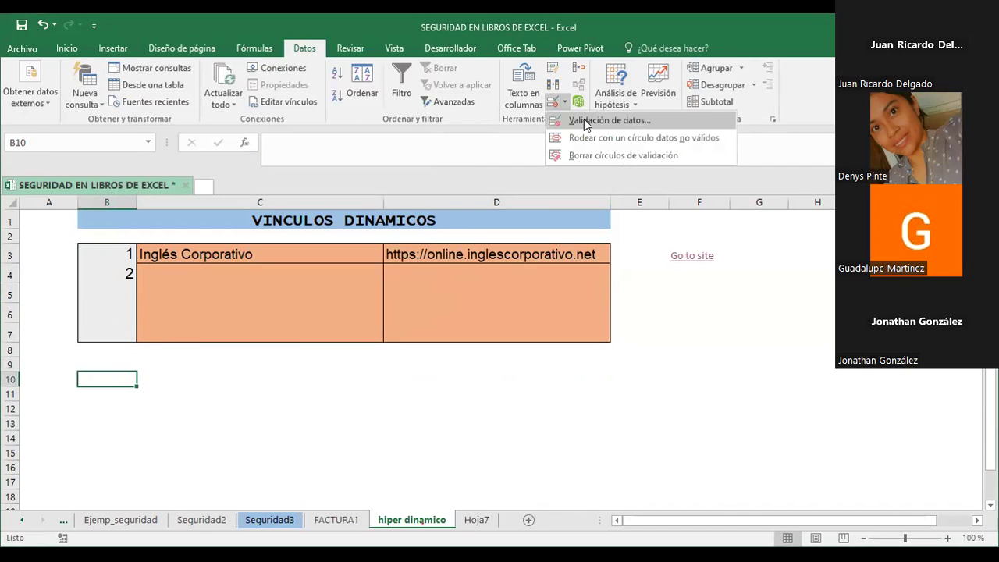
{"action": "left_click", "coordinate": [584, 120]}
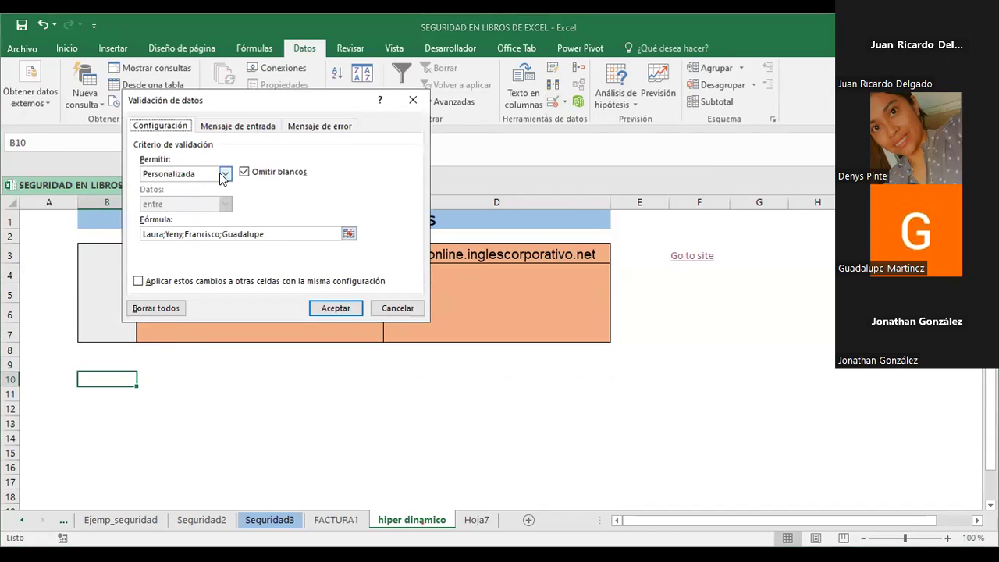
{"action": "left_click", "coordinate": [226, 174]}
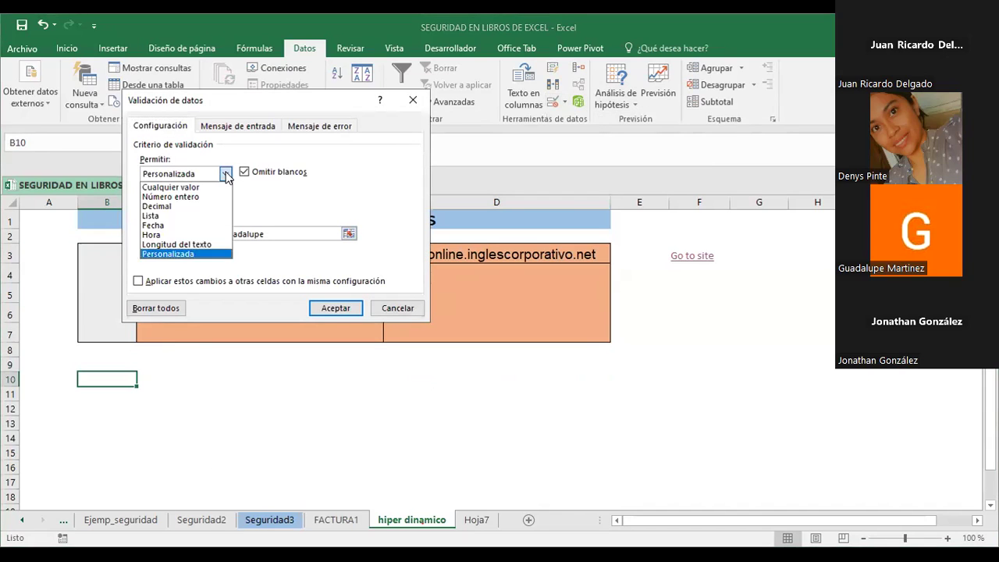
{"action": "left_click", "coordinate": [200, 256]}
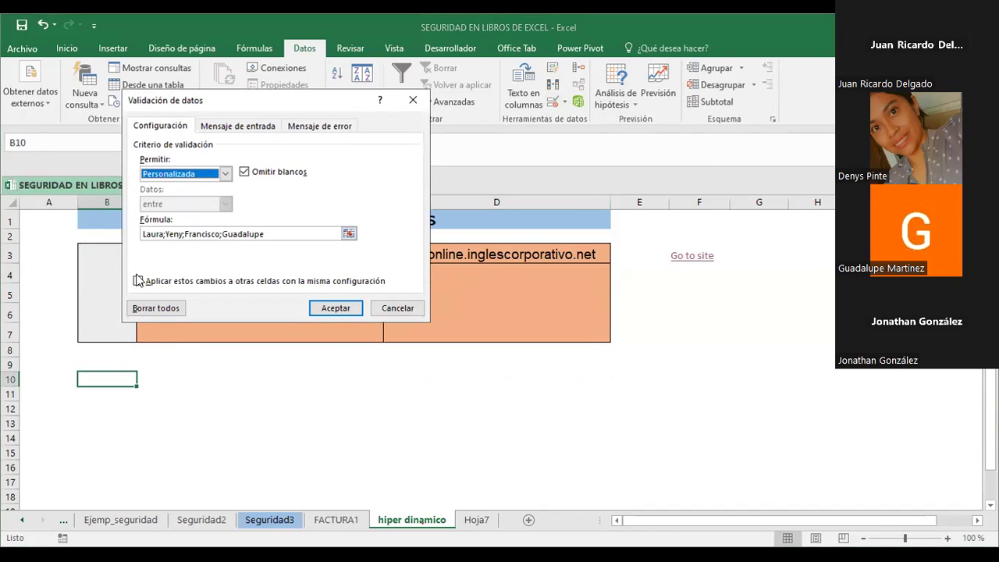
{"action": "left_click", "coordinate": [225, 173]}
{"action": "left_click", "coordinate": [167, 217]}
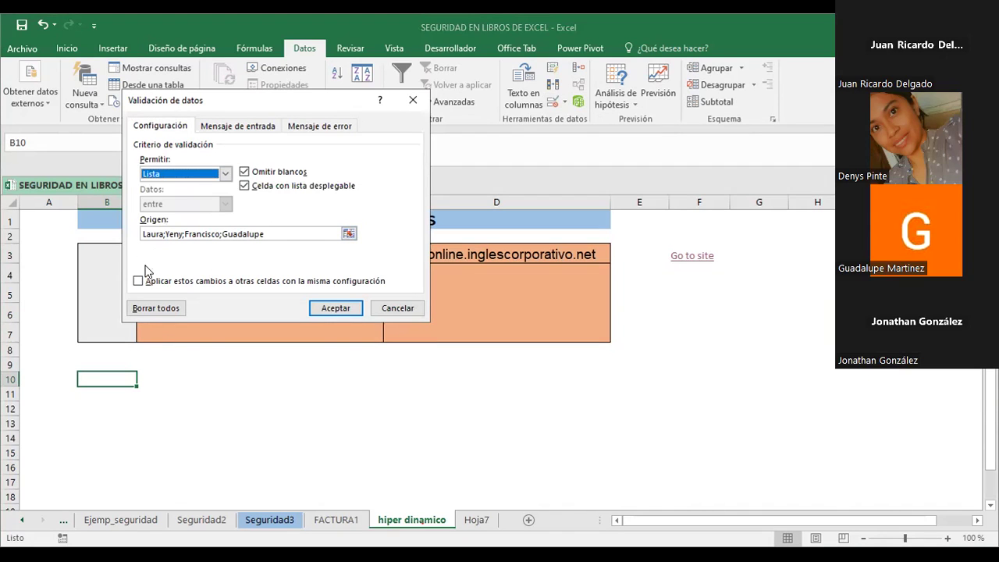
{"action": "left_click", "coordinate": [328, 311]}
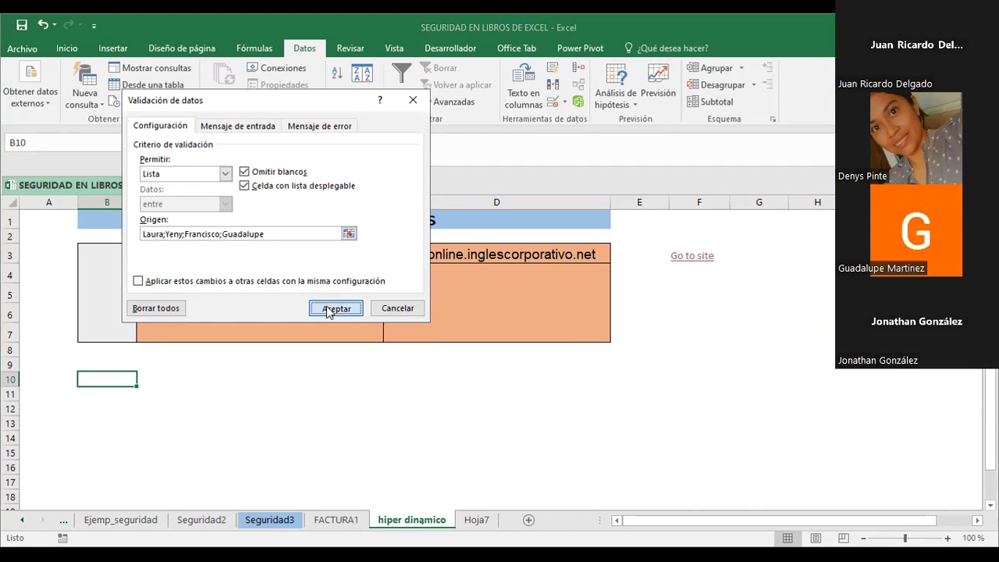
{"action": "left_click", "coordinate": [232, 364]}
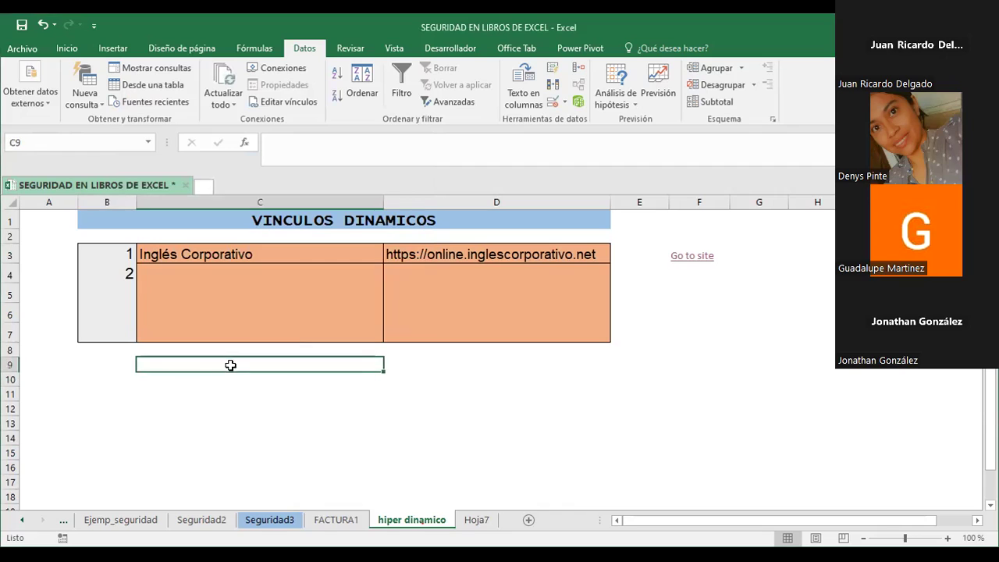
{"action": "left_click", "coordinate": [121, 380]}
Give cell B10 a light-blue fill colour.
{"action": "left_click", "coordinate": [67, 47]}
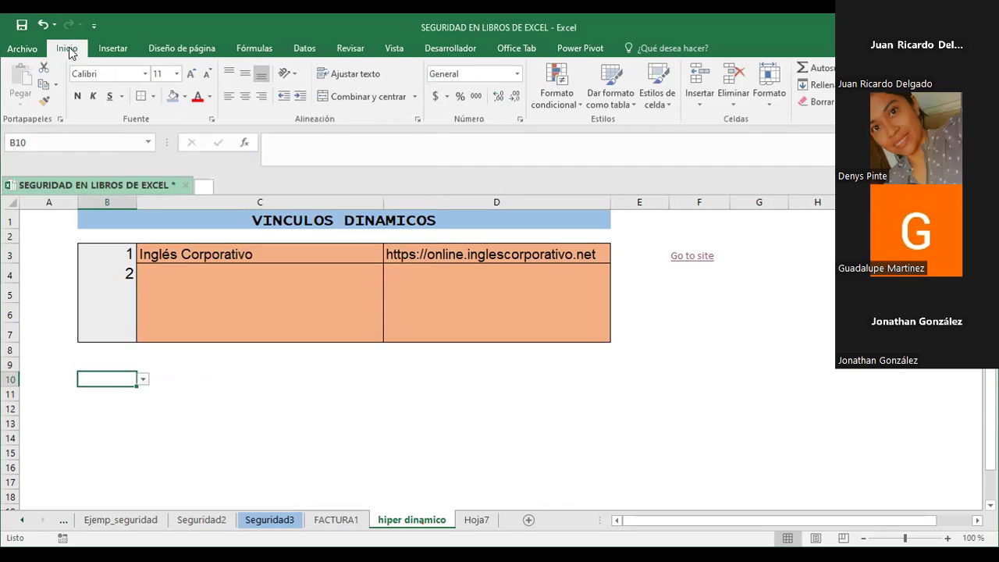
{"action": "left_click", "coordinate": [174, 96]}
{"action": "left_click", "coordinate": [205, 357]}
{"action": "left_click", "coordinate": [129, 377]}
Pick each of the four names from B10's dropdown in turn, ending on the last one.
{"action": "left_click", "coordinate": [144, 379]}
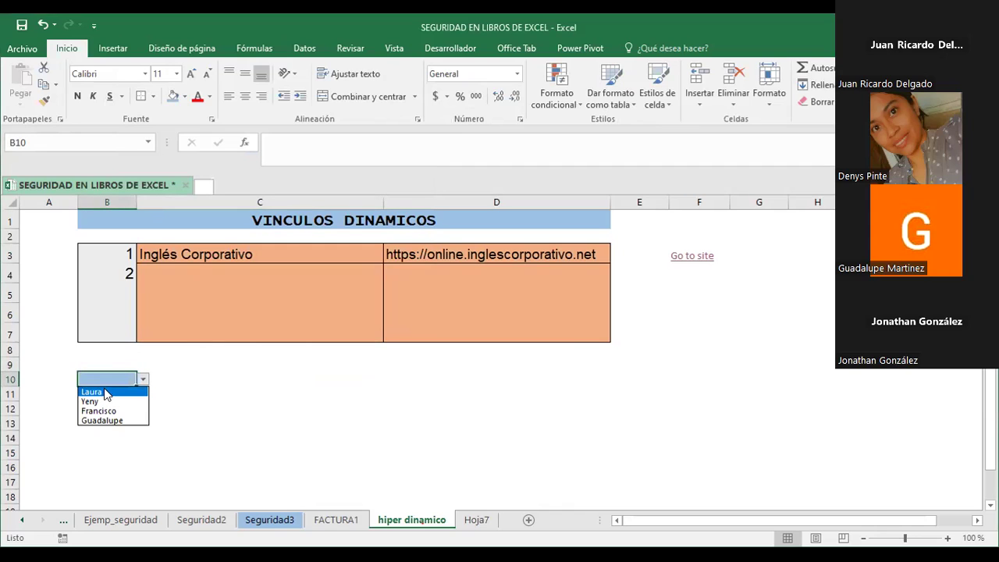
{"action": "left_click", "coordinate": [109, 390]}
{"action": "left_click", "coordinate": [144, 379]}
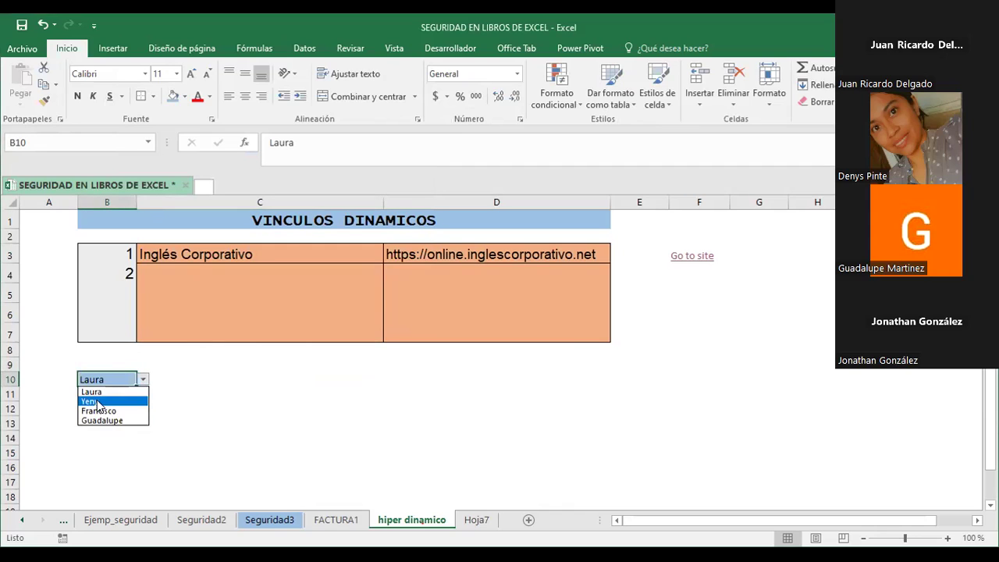
{"action": "left_click", "coordinate": [101, 399]}
{"action": "left_click", "coordinate": [142, 381]}
{"action": "left_click", "coordinate": [109, 409]}
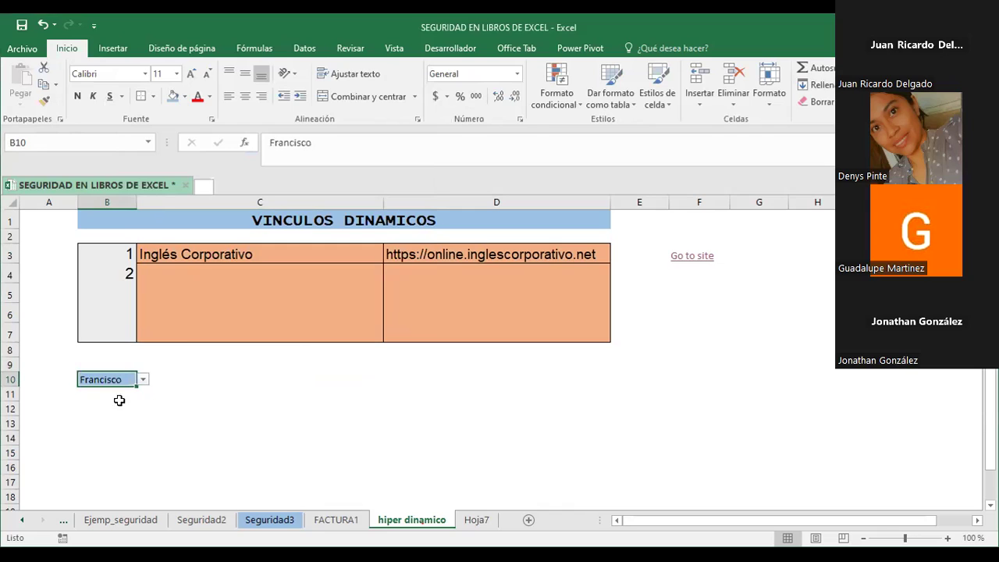
{"action": "left_click", "coordinate": [143, 381]}
{"action": "left_click", "coordinate": [110, 419]}
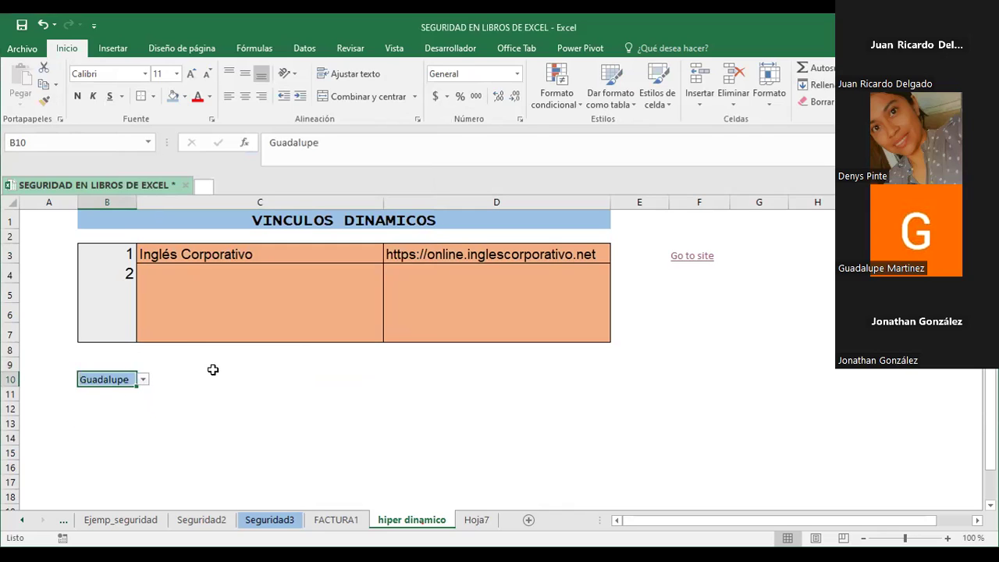
{"action": "left_click", "coordinate": [218, 366]}
{"action": "left_click", "coordinate": [125, 252]}
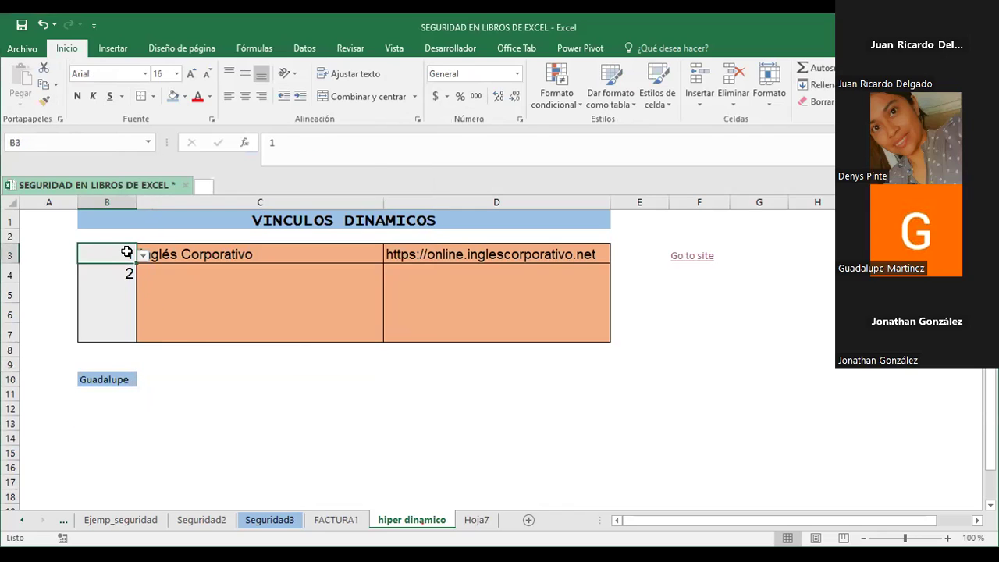
Enter =BUSCARV(B4;Hoja7!C4:E9;2;0) in C4, referencing B4 and Hoja7's C4:E9 table.
{"action": "left_click", "coordinate": [210, 259]}
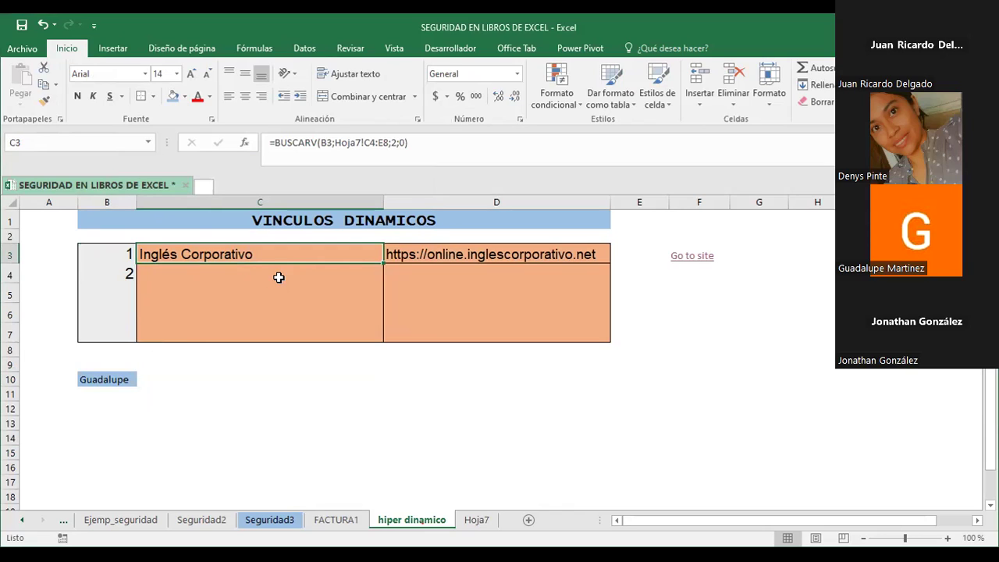
{"action": "left_click", "coordinate": [251, 276]}
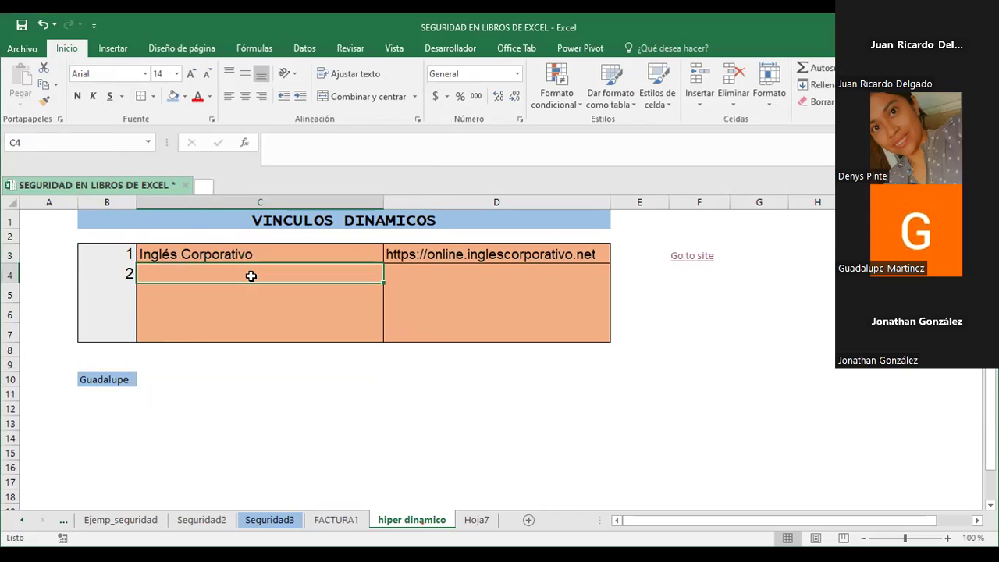
{"action": "type", "text": "=buscar"}
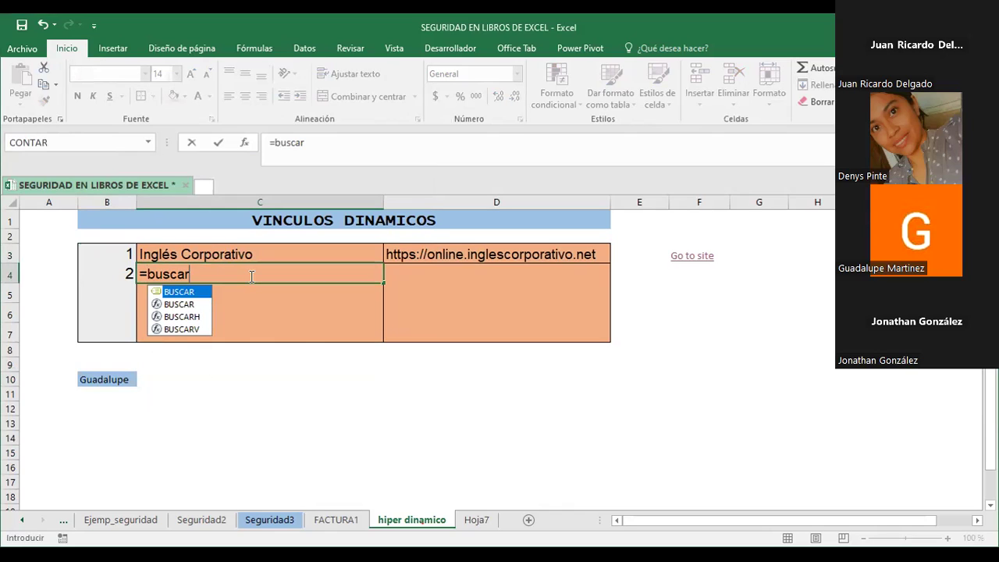
{"action": "type", "text": "v("}
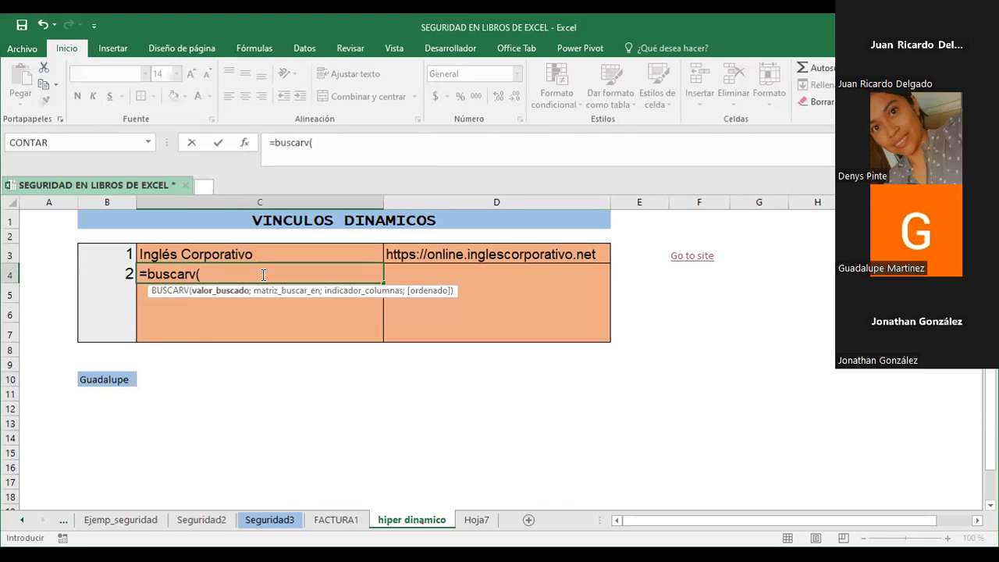
{"action": "left_click", "coordinate": [125, 274]}
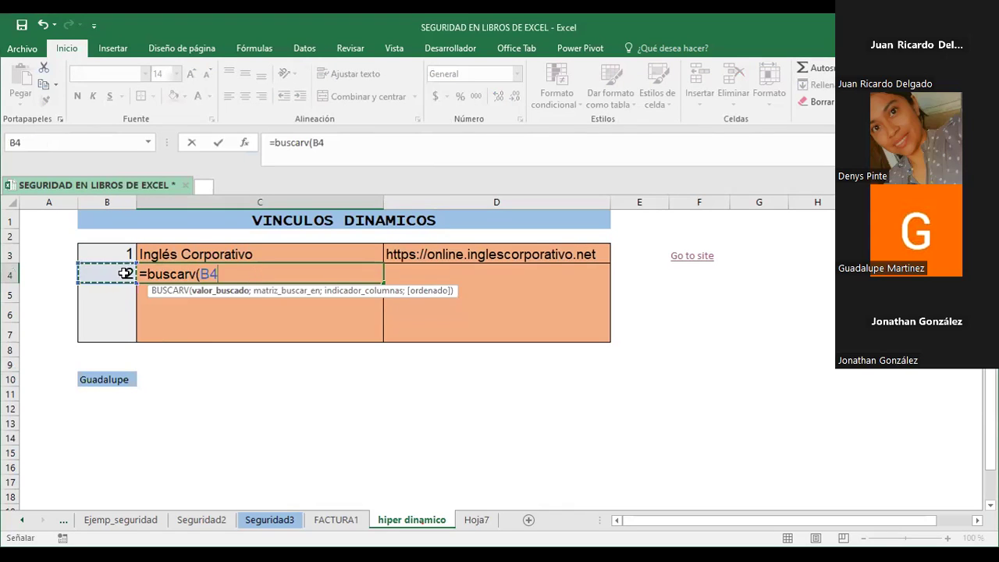
{"action": "type", "text": ";"}
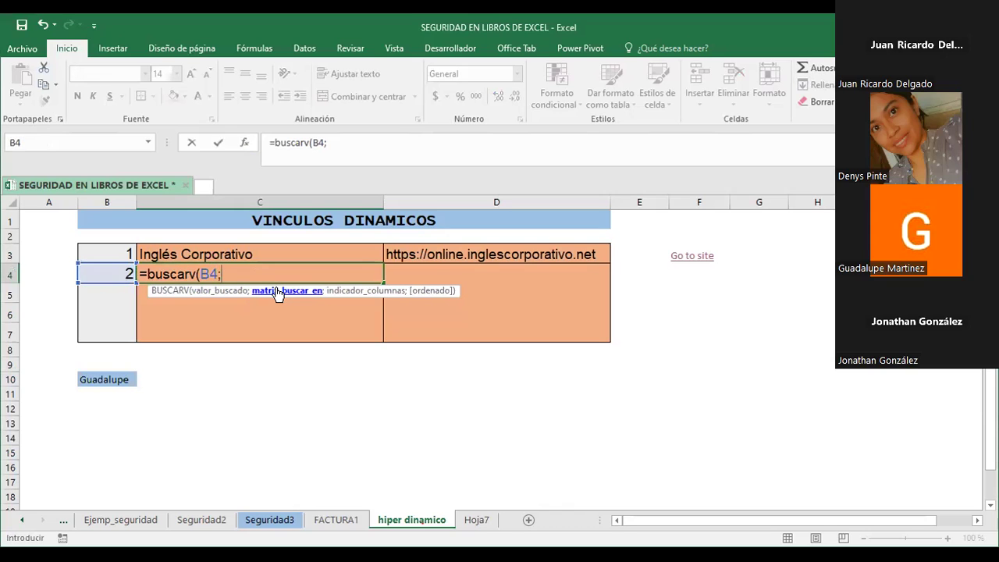
{"action": "left_click", "coordinate": [471, 521]}
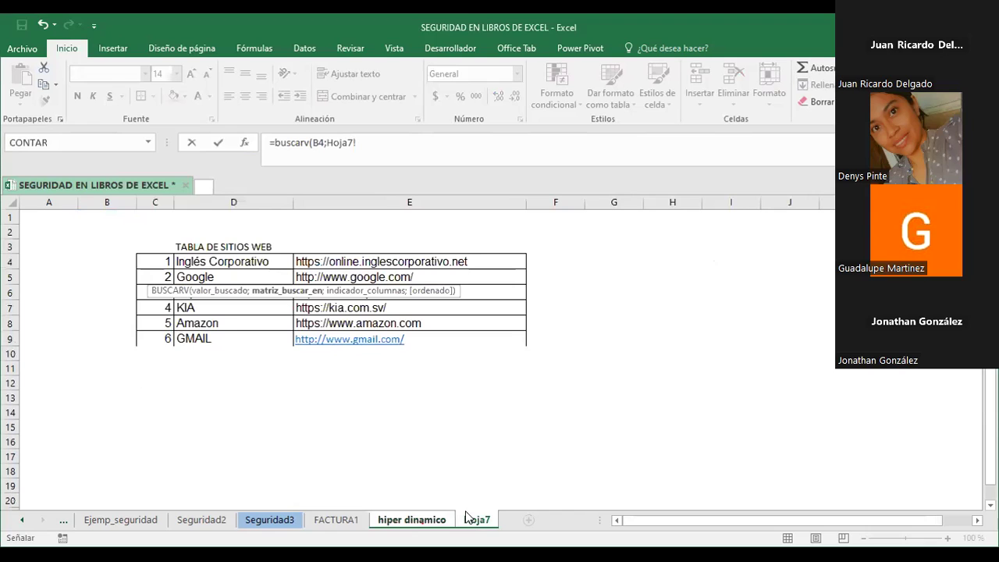
{"action": "left_click", "coordinate": [156, 263]}
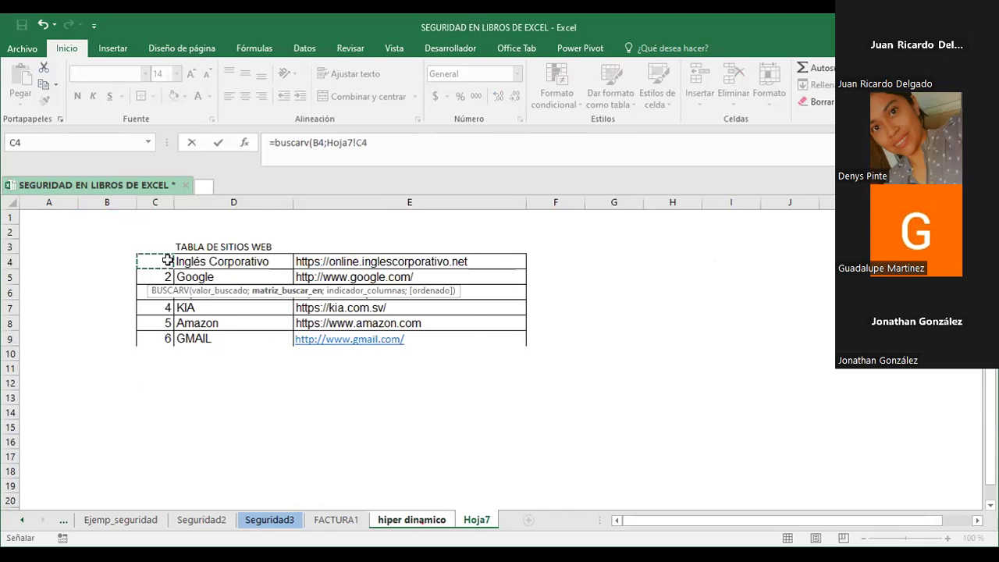
{"action": "left_click", "coordinate": [474, 341], "text": "shift"}
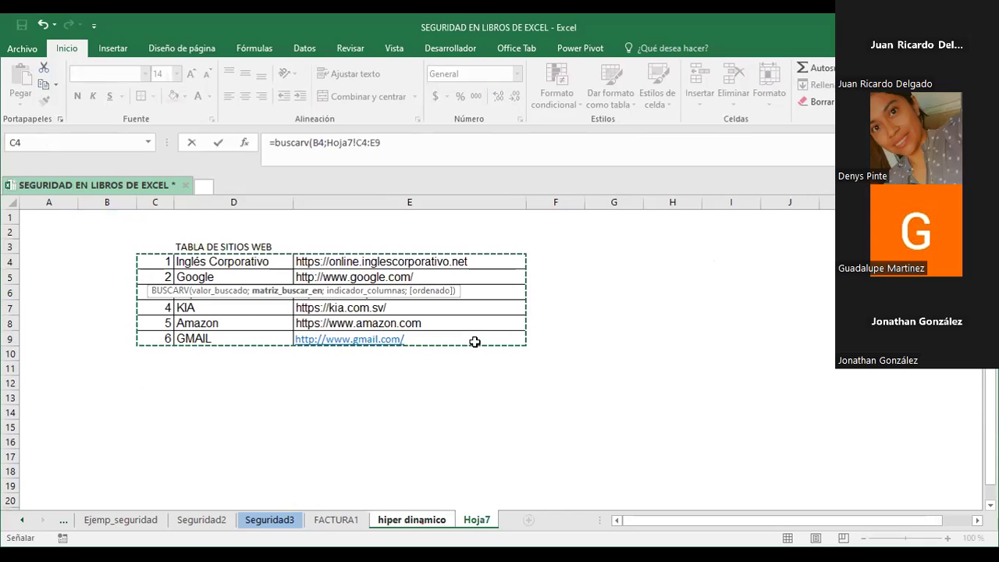
{"action": "left_click", "coordinate": [404, 145]}
{"action": "type", "text": ";"}
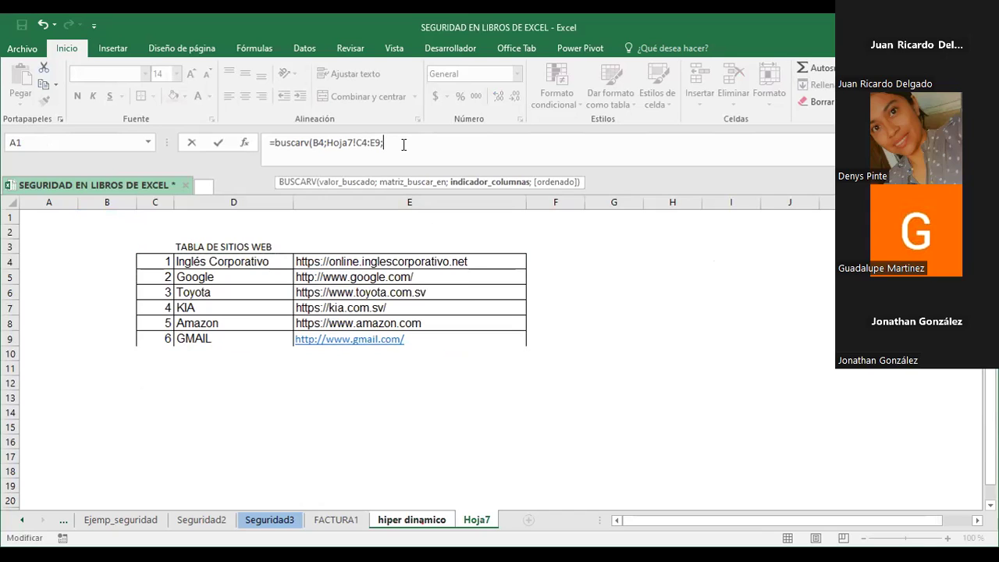
{"action": "type", "text": "2"}
{"action": "type", "text": ";0"}
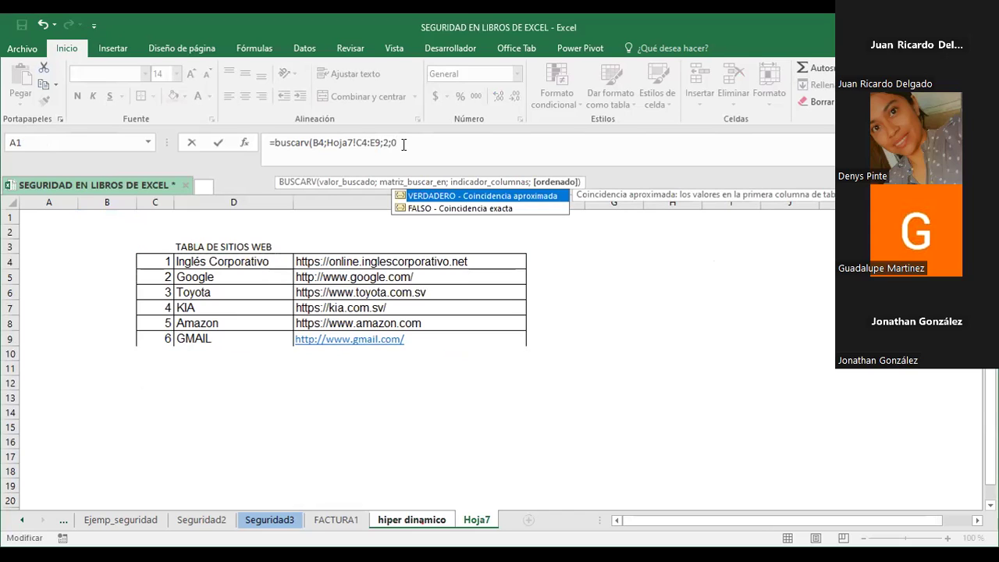
{"action": "type", "text": ")"}
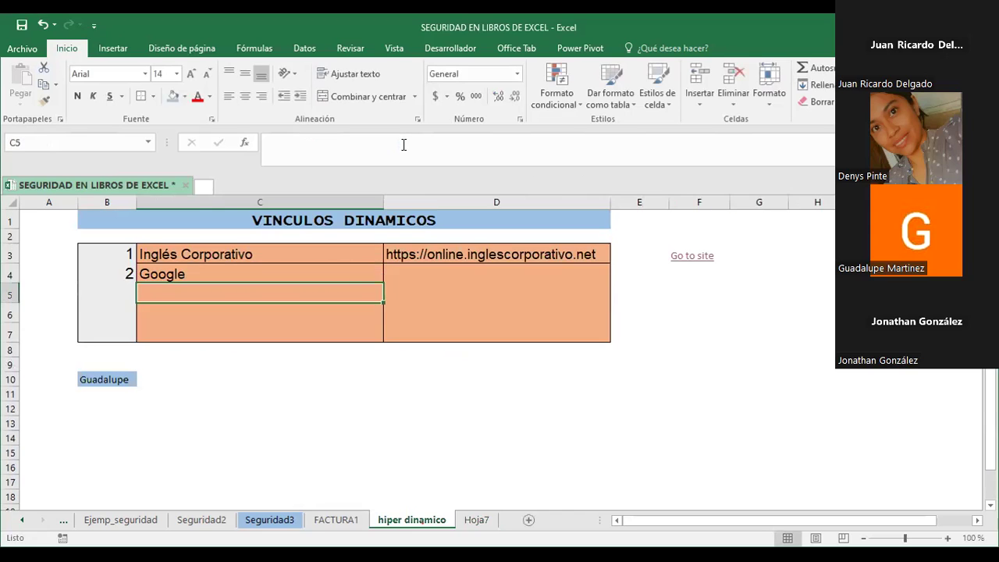
Try 3 and 4 in B4's dropdown, then set it to 5 so C4 shows Amazon.
{"action": "left_click", "coordinate": [248, 274]}
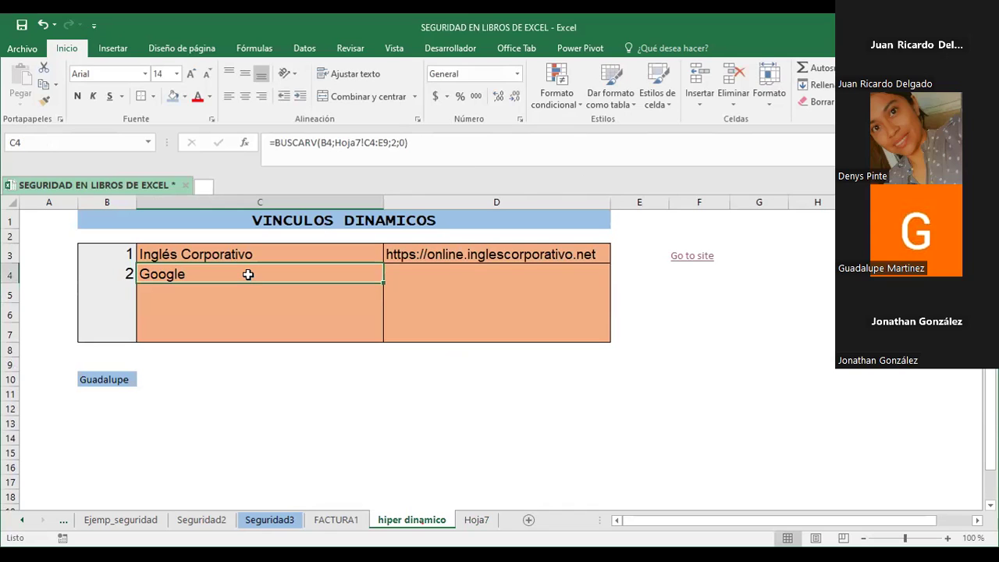
{"action": "left_click", "coordinate": [125, 272]}
{"action": "left_click", "coordinate": [143, 279]}
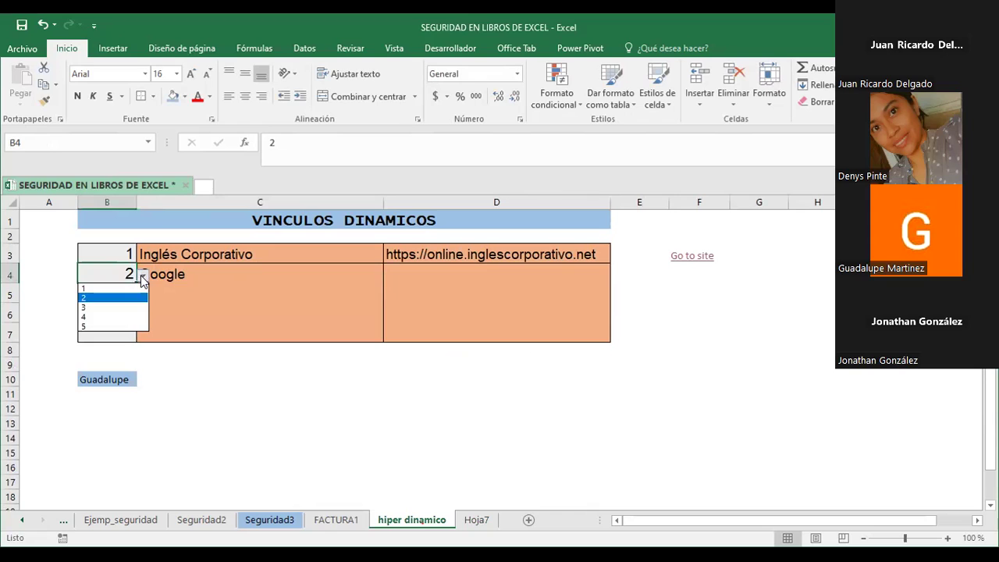
{"action": "left_click", "coordinate": [110, 307]}
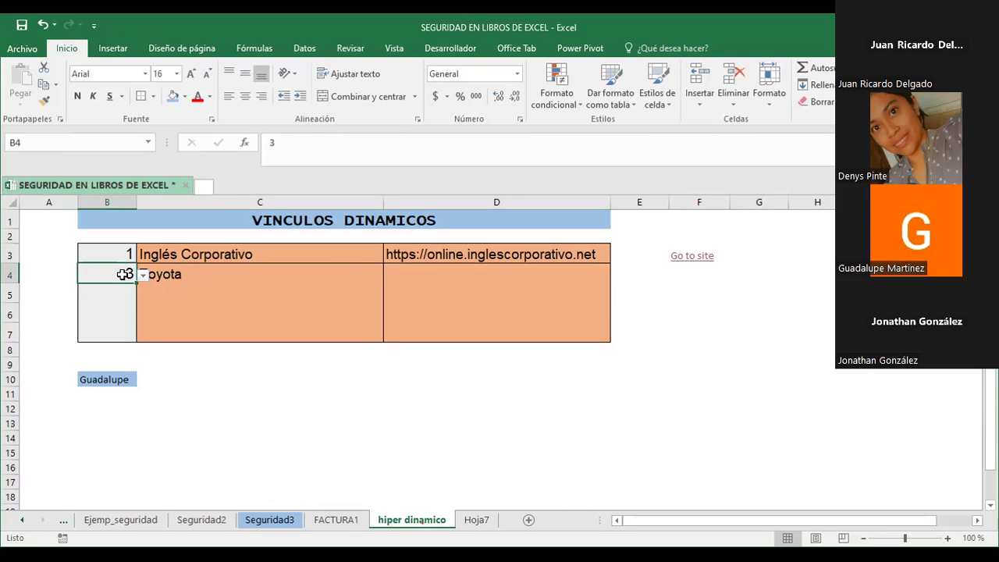
{"action": "left_click", "coordinate": [143, 277]}
{"action": "left_click", "coordinate": [113, 317]}
{"action": "left_click", "coordinate": [143, 276]}
{"action": "left_click", "coordinate": [111, 320]}
{"action": "left_click", "coordinate": [144, 278]}
{"action": "left_click", "coordinate": [111, 329]}
{"action": "left_click", "coordinate": [454, 299]}
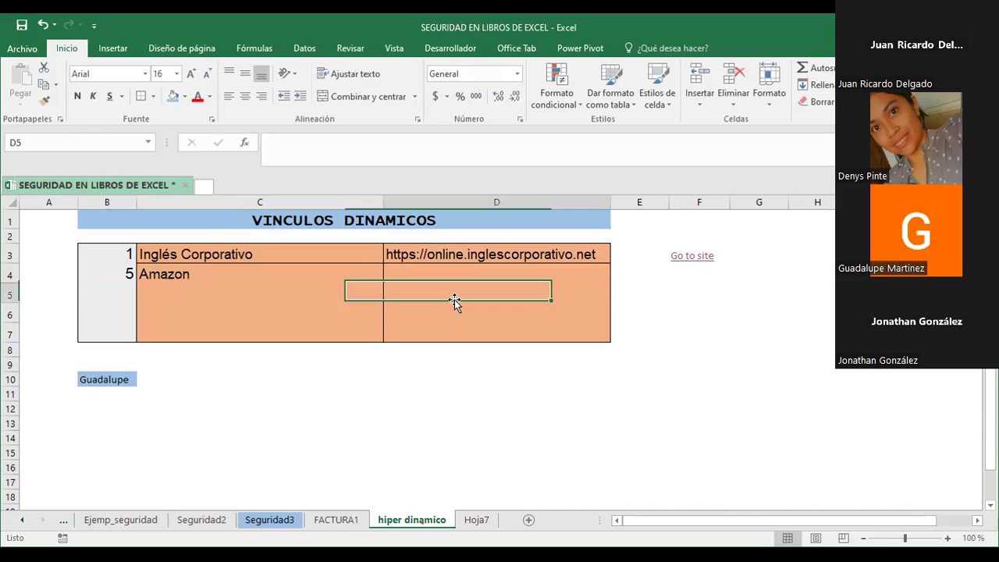
Compare against Hoja7's site table, return to hiper dinamico, and open B7's number list.
{"action": "left_click", "coordinate": [478, 520]}
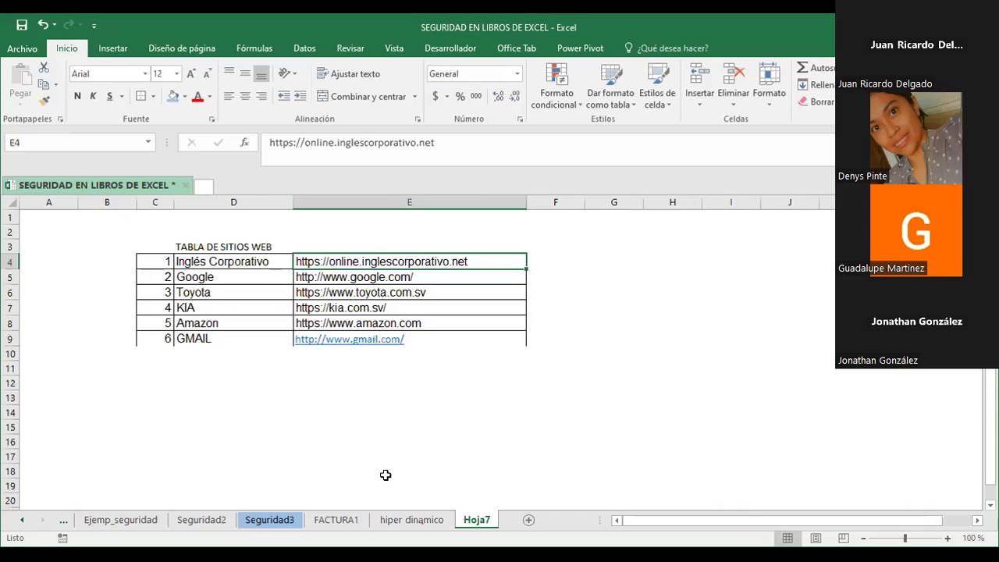
{"action": "left_click", "coordinate": [417, 520]}
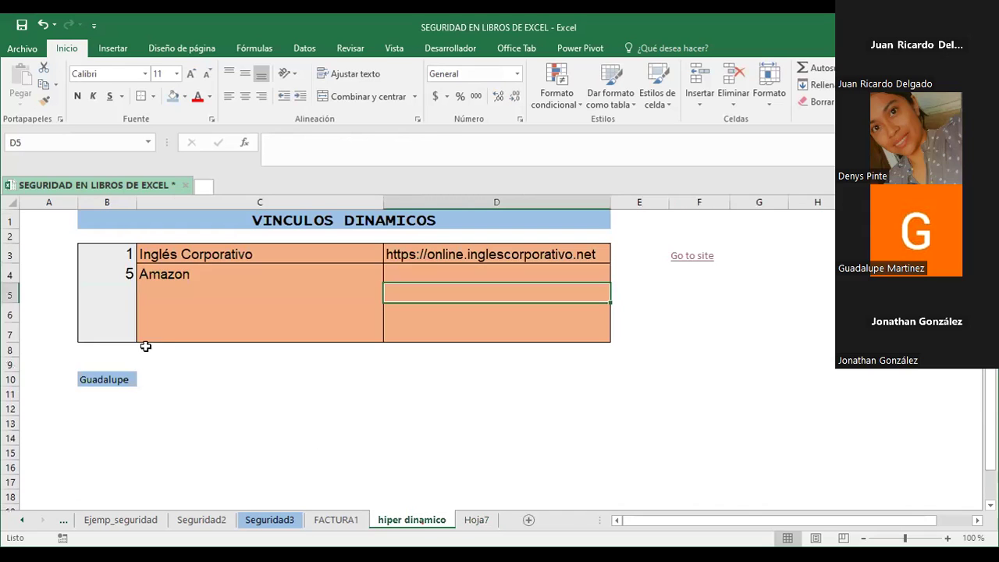
{"action": "left_click", "coordinate": [116, 332]}
{"action": "left_click", "coordinate": [142, 336]}
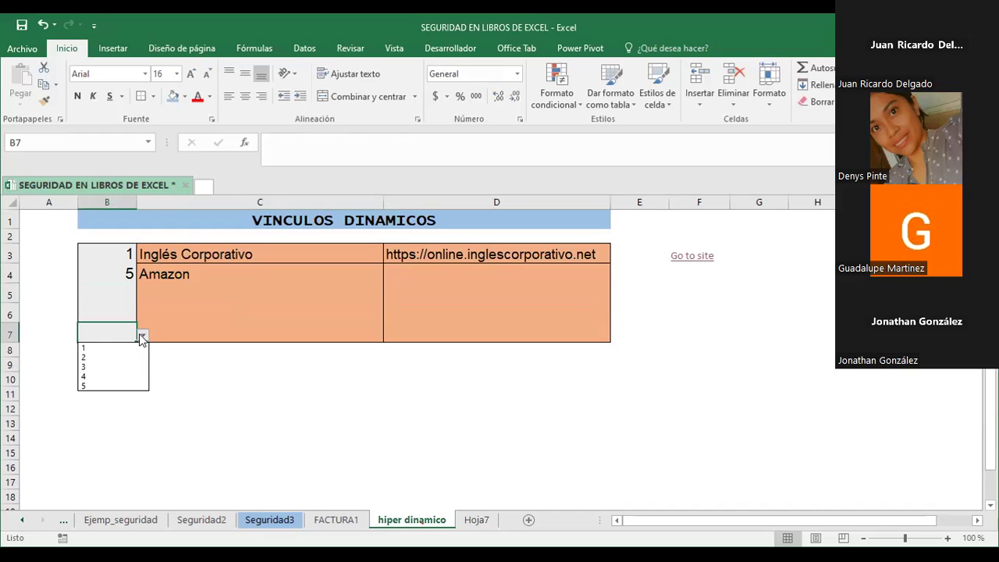
{"action": "left_click", "coordinate": [208, 366]}
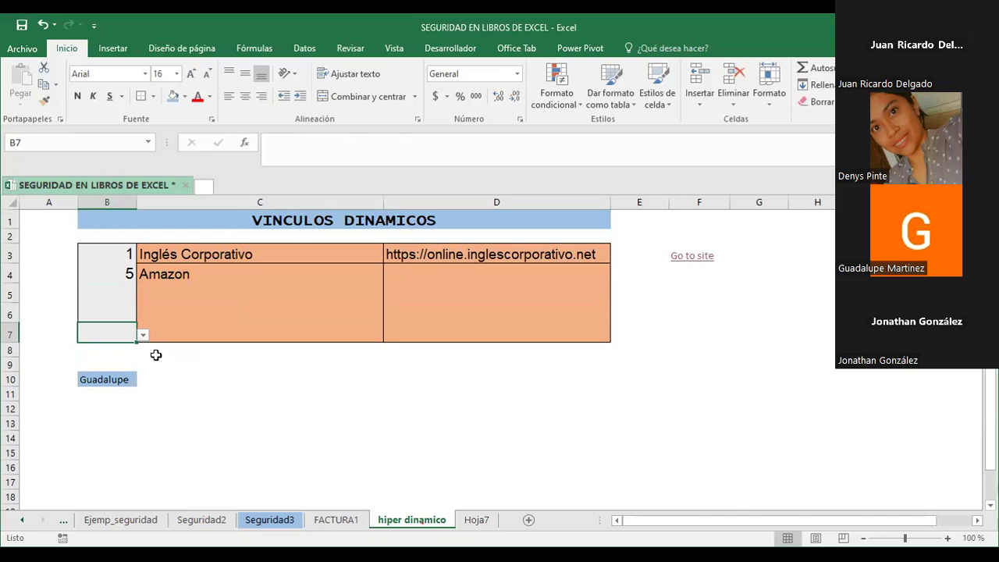
{"action": "left_click", "coordinate": [132, 276]}
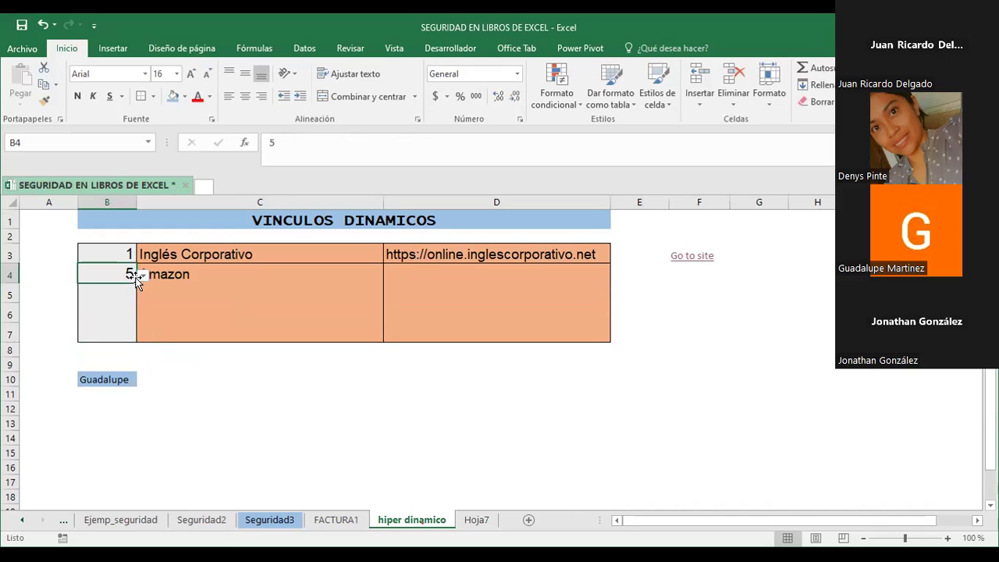
{"action": "left_click_drag", "start_coordinate": [136, 281], "coordinate": [131, 358]}
{"action": "left_click", "coordinate": [184, 367]}
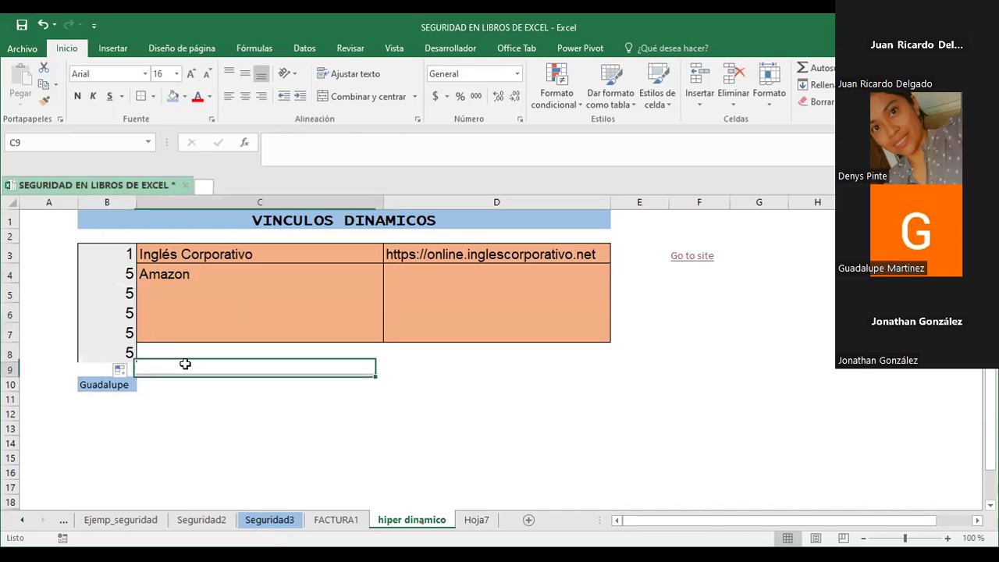
{"action": "left_click", "coordinate": [127, 295]}
{"action": "key", "text": "Delete"}
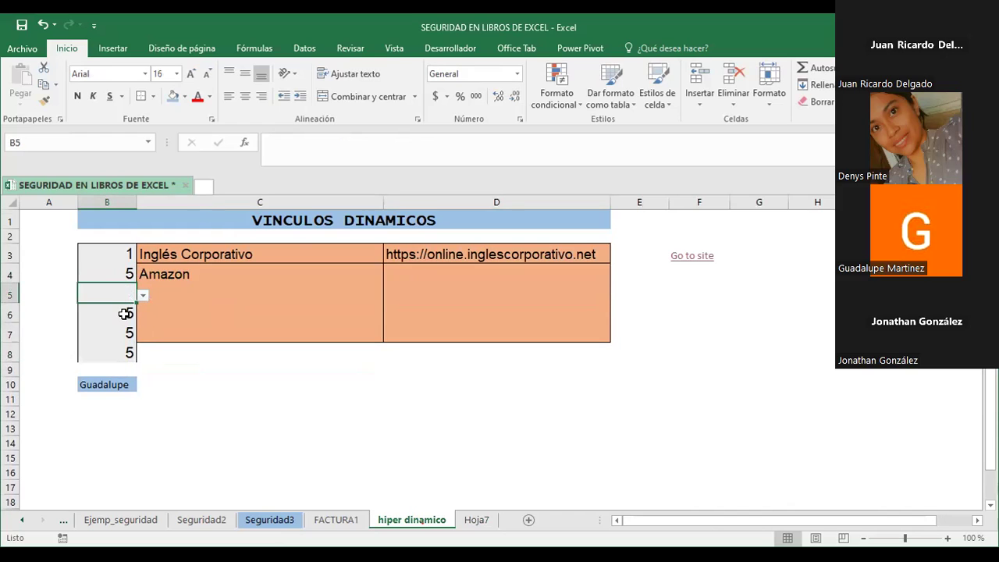
{"action": "left_click", "coordinate": [124, 313]}
{"action": "key", "text": "Delete"}
{"action": "left_click", "coordinate": [125, 332]}
{"action": "key", "text": "Delete"}
{"action": "left_click", "coordinate": [125, 353]}
{"action": "key", "text": "Delete"}
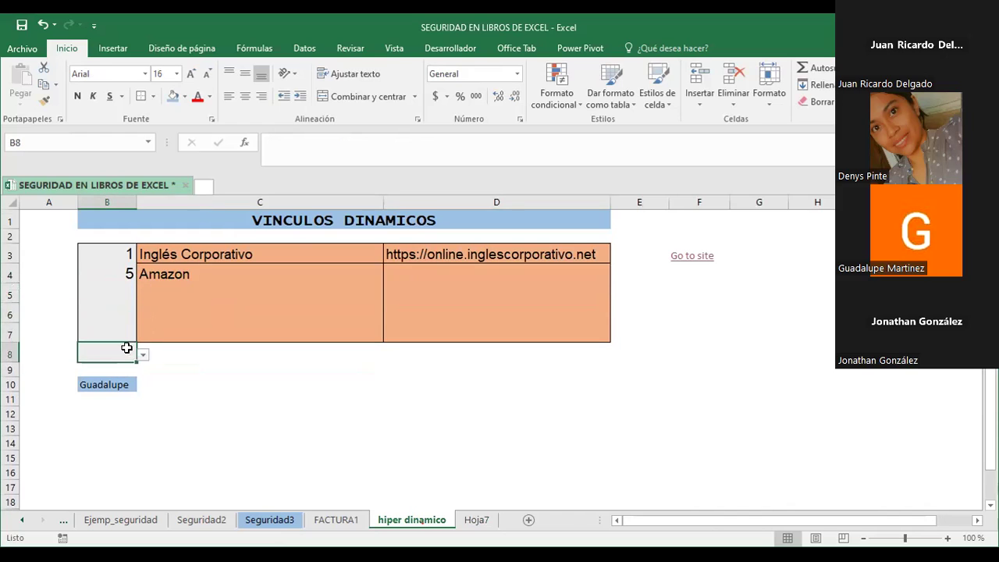
{"action": "type", "text": "6"}
{"action": "key", "text": "Return"}
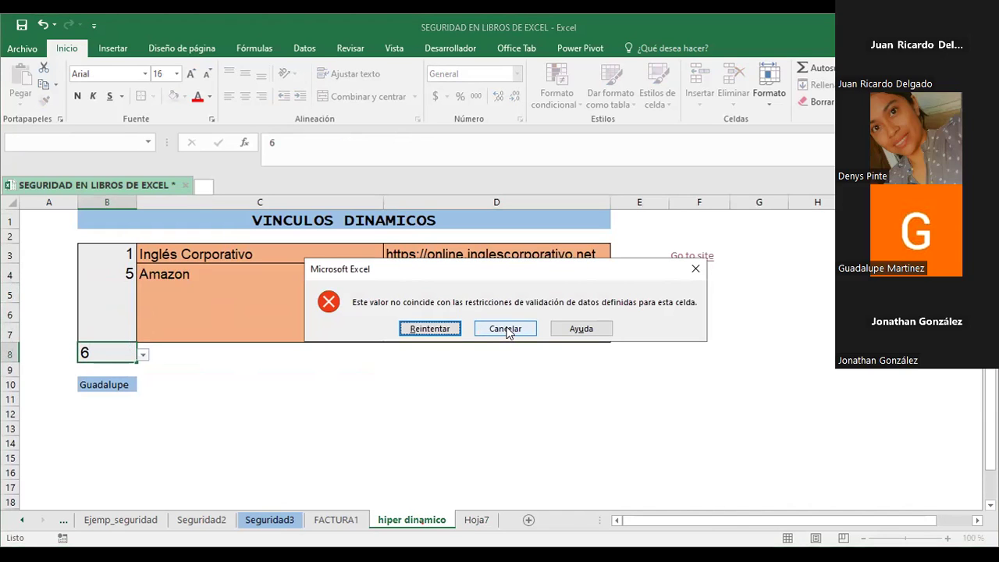
{"action": "left_click", "coordinate": [508, 331]}
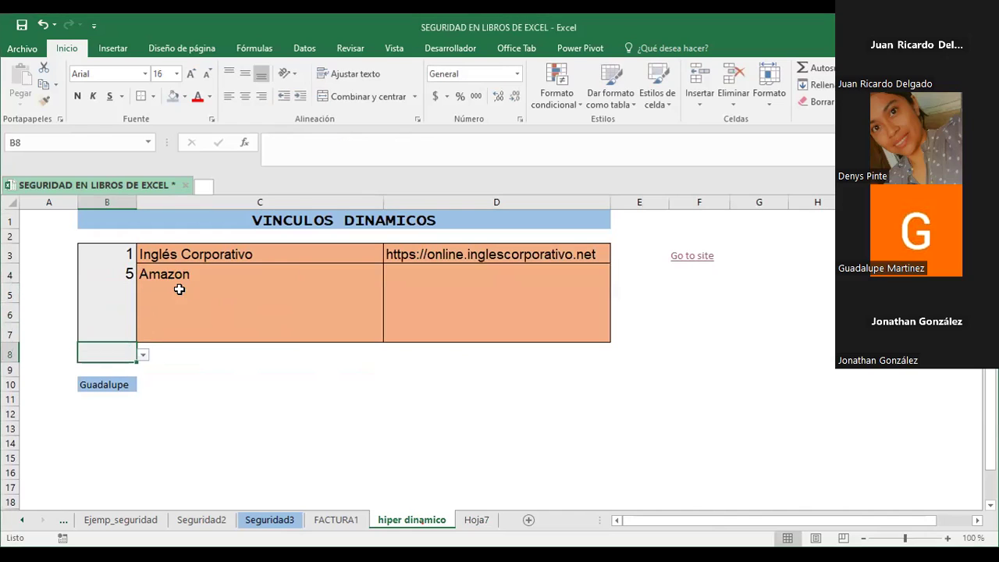
{"action": "left_click", "coordinate": [214, 292]}
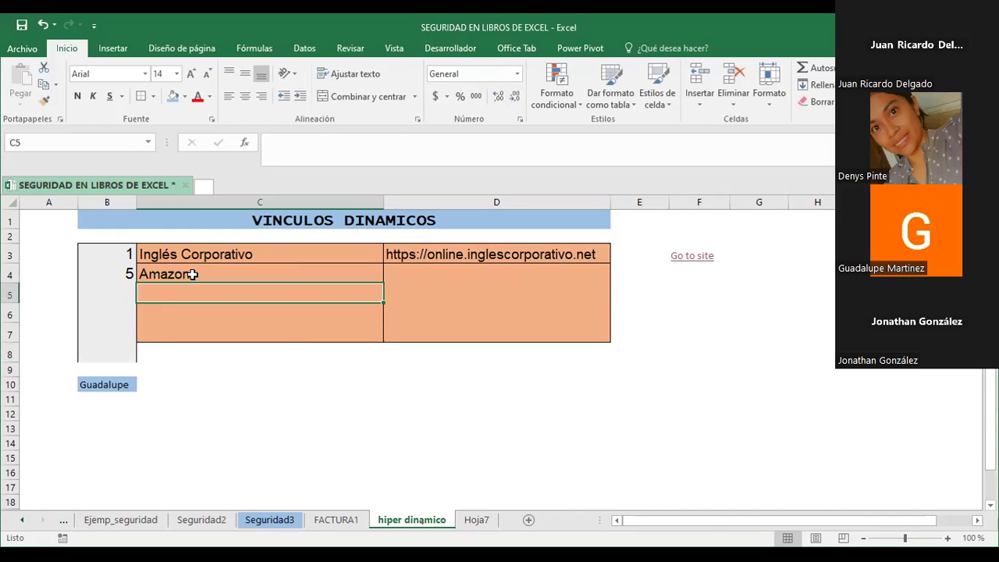
{"action": "left_click", "coordinate": [192, 274]}
{"action": "left_click_drag", "start_coordinate": [380, 278], "coordinate": [567, 289]}
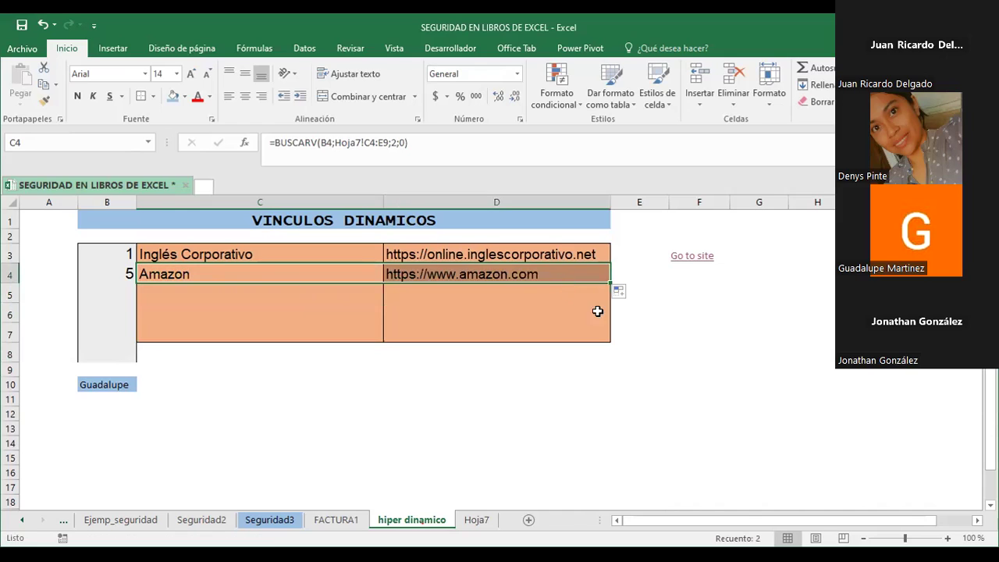
{"action": "left_click", "coordinate": [644, 328]}
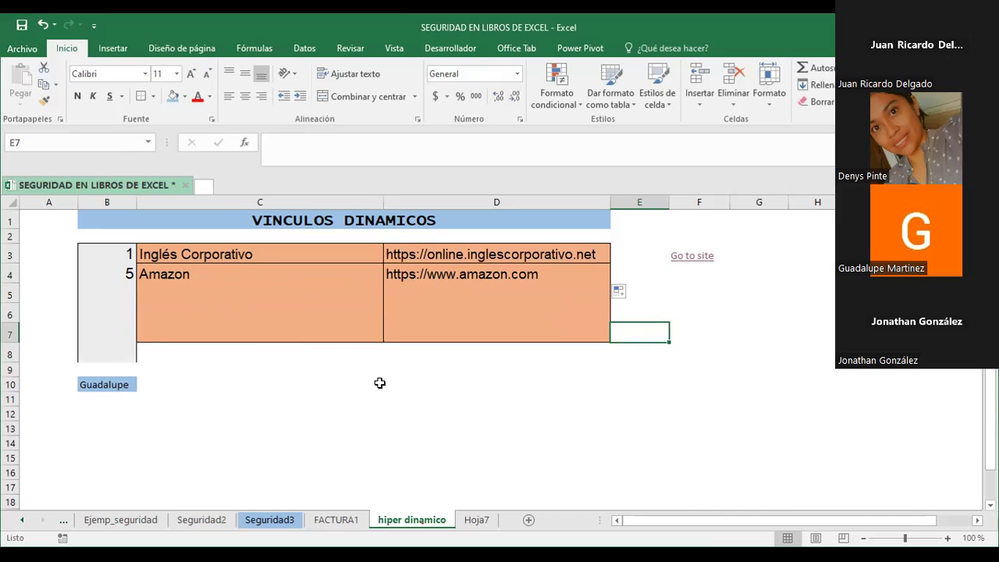
{"action": "left_click", "coordinate": [479, 521]}
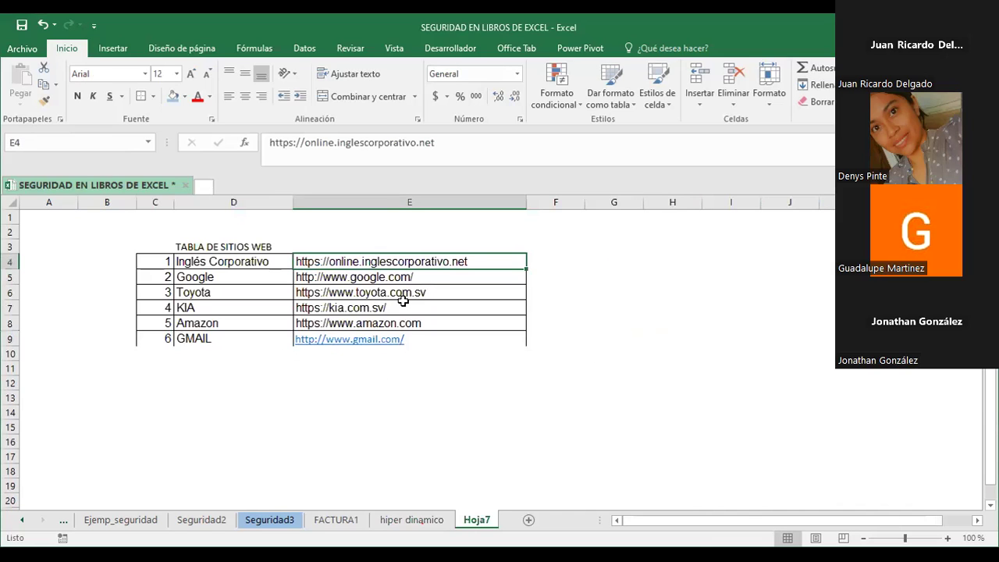
{"action": "left_click", "coordinate": [423, 522]}
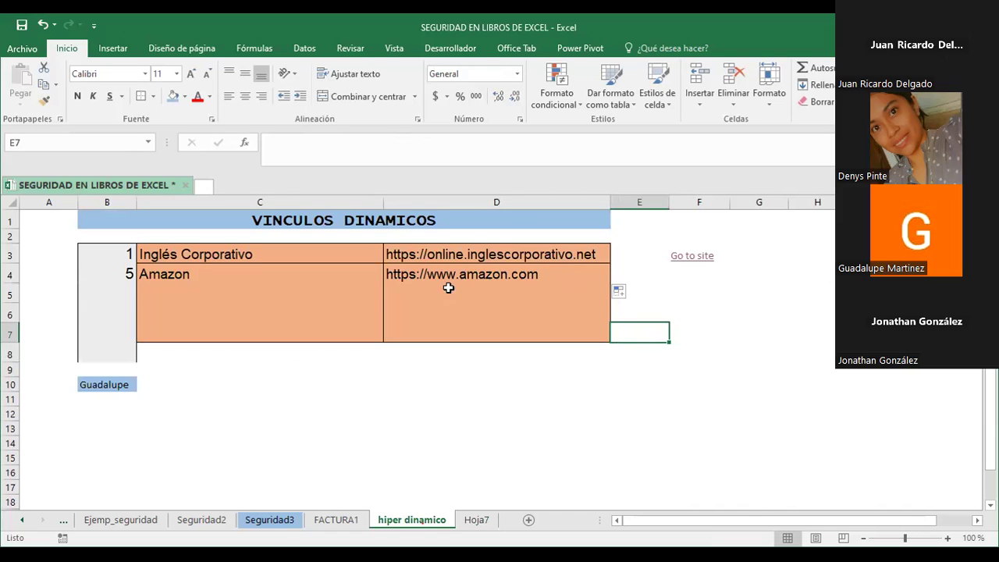
Set B4 to 2 so Google shows, and B5 to 3, from their dropdowns.
{"action": "left_click", "coordinate": [132, 275]}
{"action": "left_click", "coordinate": [142, 275]}
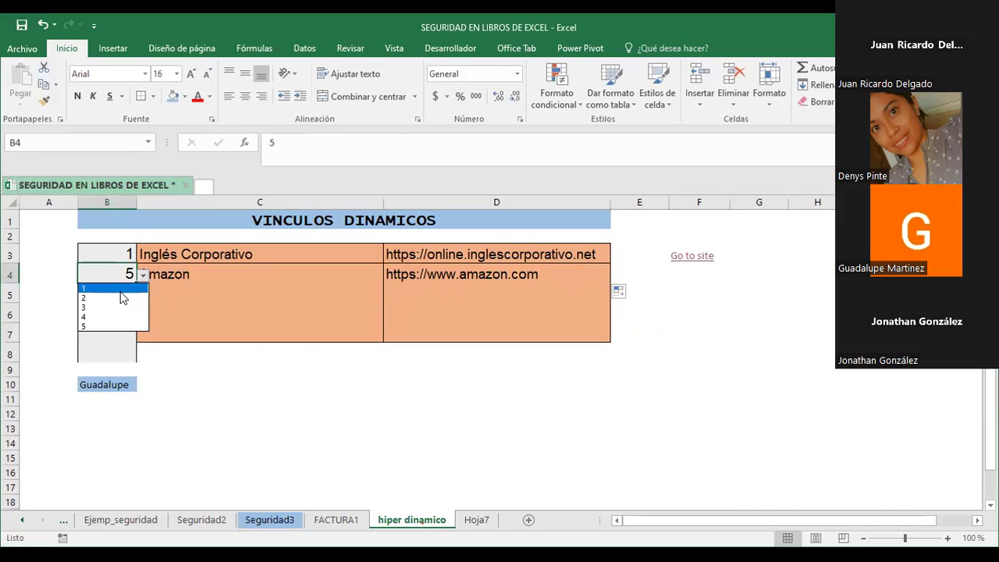
{"action": "left_click", "coordinate": [117, 293]}
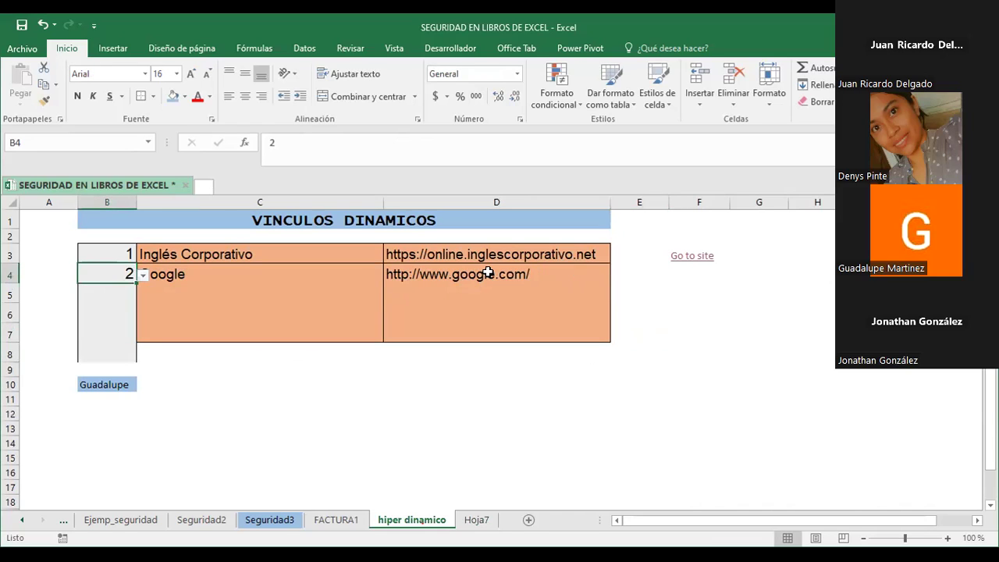
{"action": "left_click", "coordinate": [133, 301]}
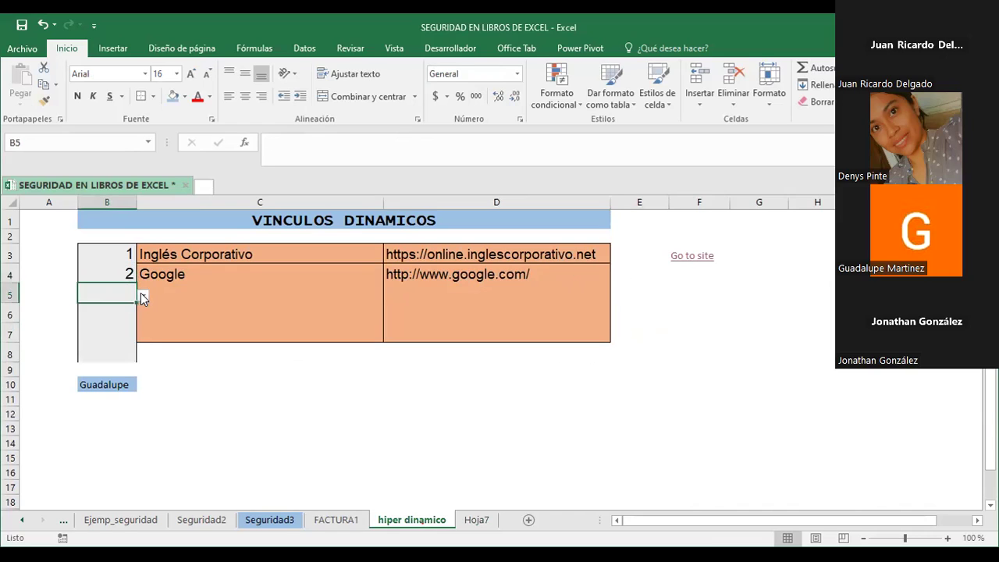
{"action": "left_click", "coordinate": [142, 295]}
{"action": "left_click", "coordinate": [97, 329]}
{"action": "left_click", "coordinate": [205, 292]}
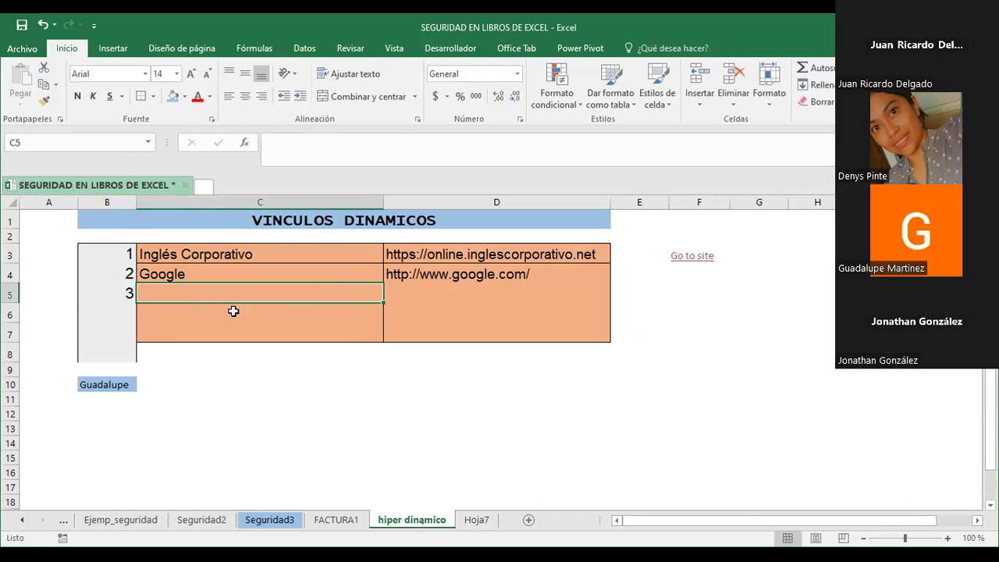
Fill the C4 lookup down through C8 and set B6 to 4 so C6 shows KIA.
{"action": "left_click", "coordinate": [205, 277]}
{"action": "left_click_drag", "start_coordinate": [370, 286], "coordinate": [381, 355]}
{"action": "left_click", "coordinate": [441, 329]}
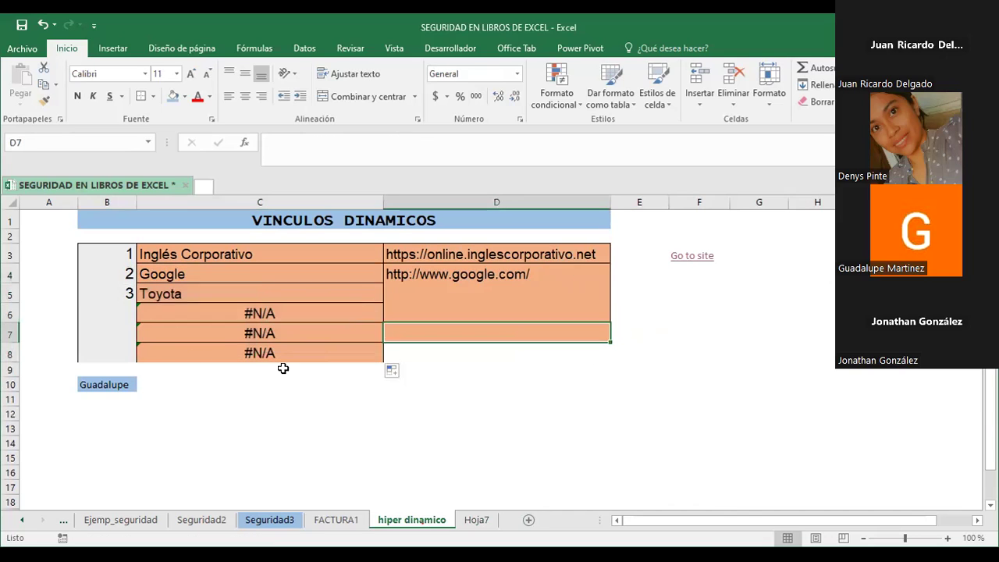
{"action": "left_click", "coordinate": [117, 312]}
{"action": "left_click", "coordinate": [143, 315]}
{"action": "left_click", "coordinate": [94, 356]}
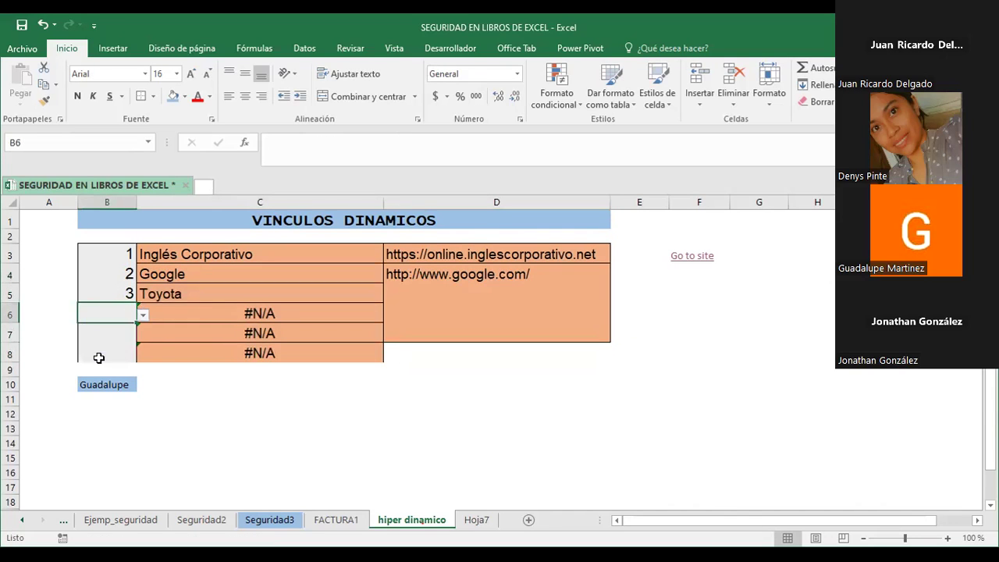
{"action": "left_click", "coordinate": [410, 311]}
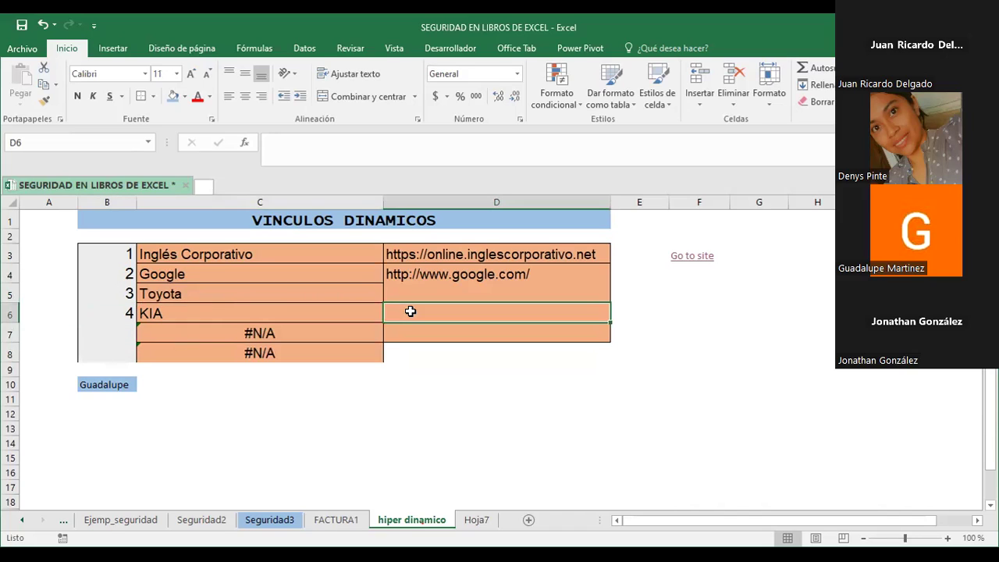
{"action": "left_click", "coordinate": [413, 292]}
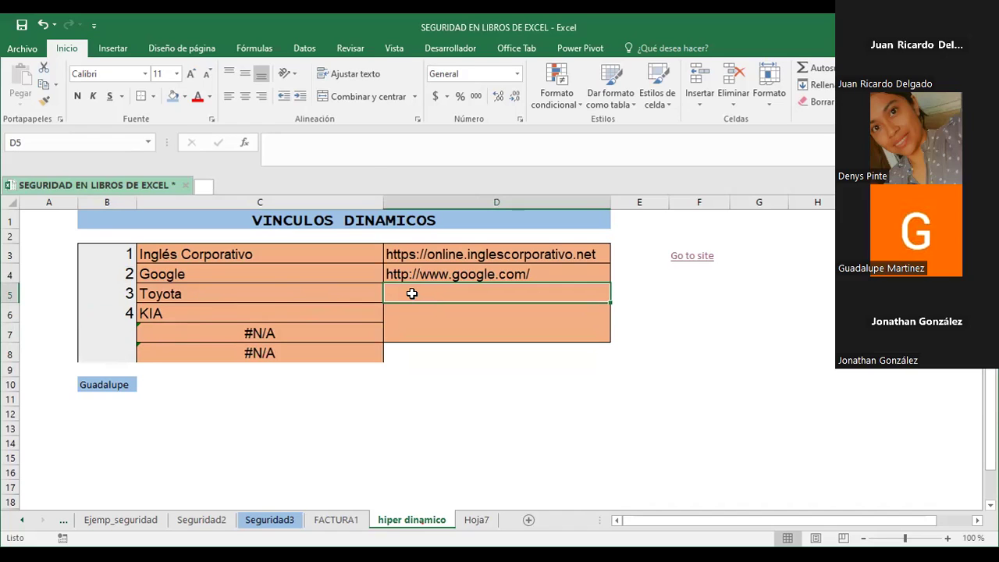
{"action": "left_click", "coordinate": [347, 294]}
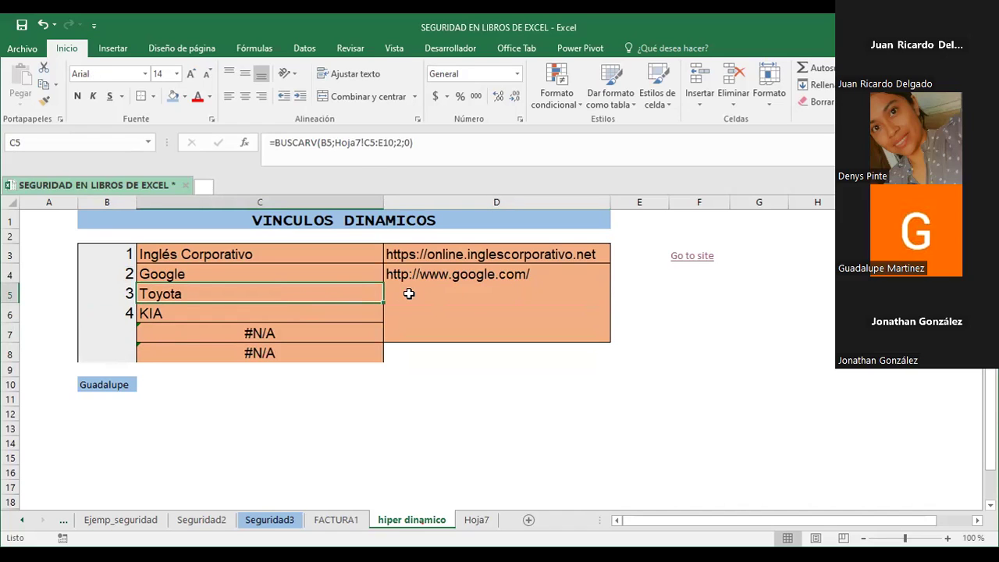
{"action": "left_click", "coordinate": [449, 274]}
{"action": "left_click", "coordinate": [639, 272]}
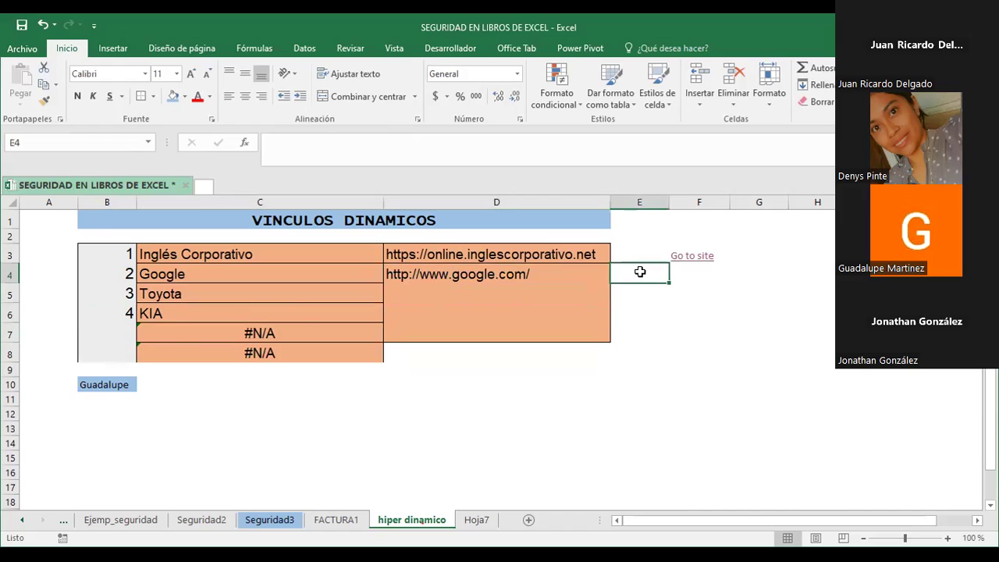
{"action": "left_click", "coordinate": [444, 274]}
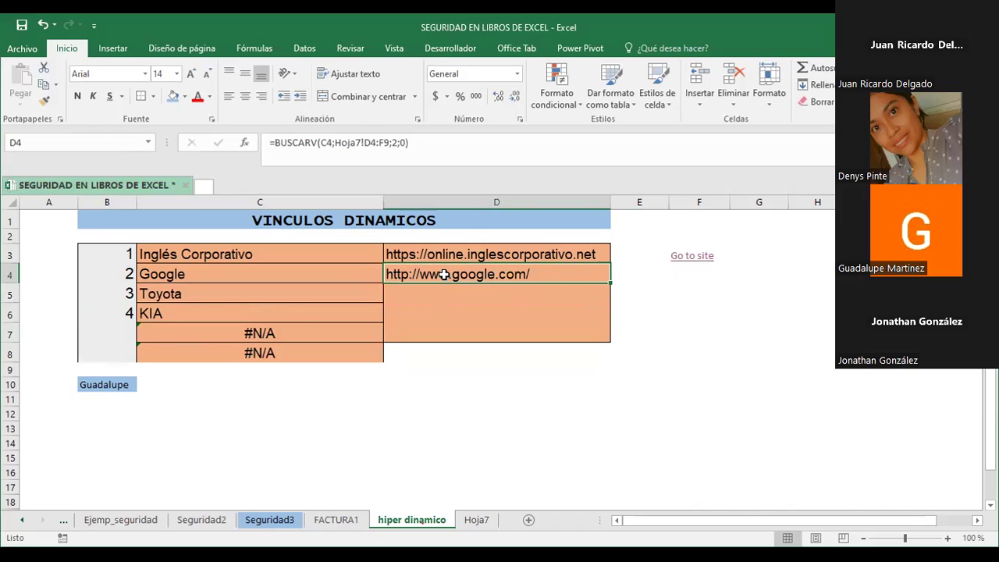
{"action": "left_click", "coordinate": [422, 142]}
{"action": "left_click", "coordinate": [318, 141]}
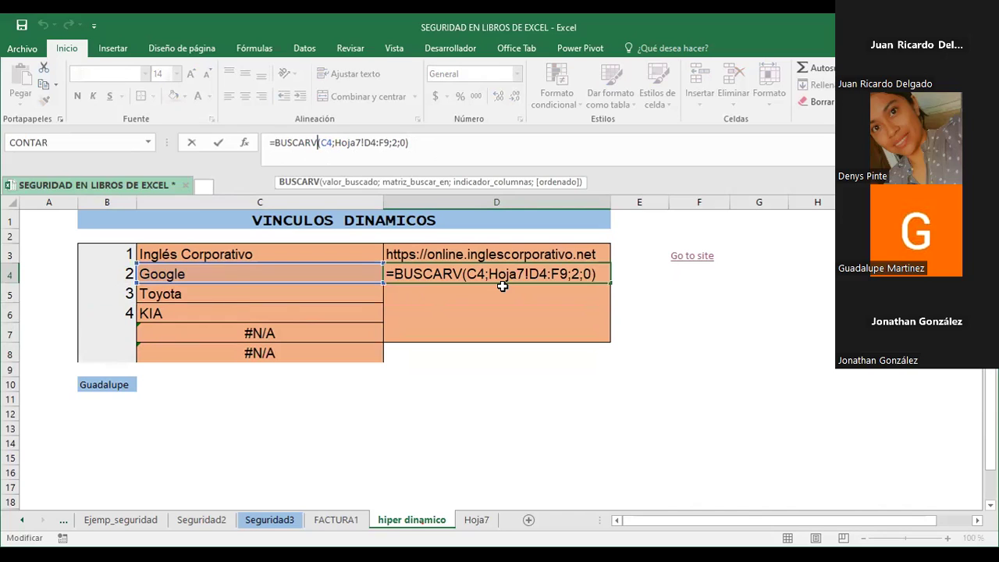
{"action": "key", "text": "ctrl+Return"}
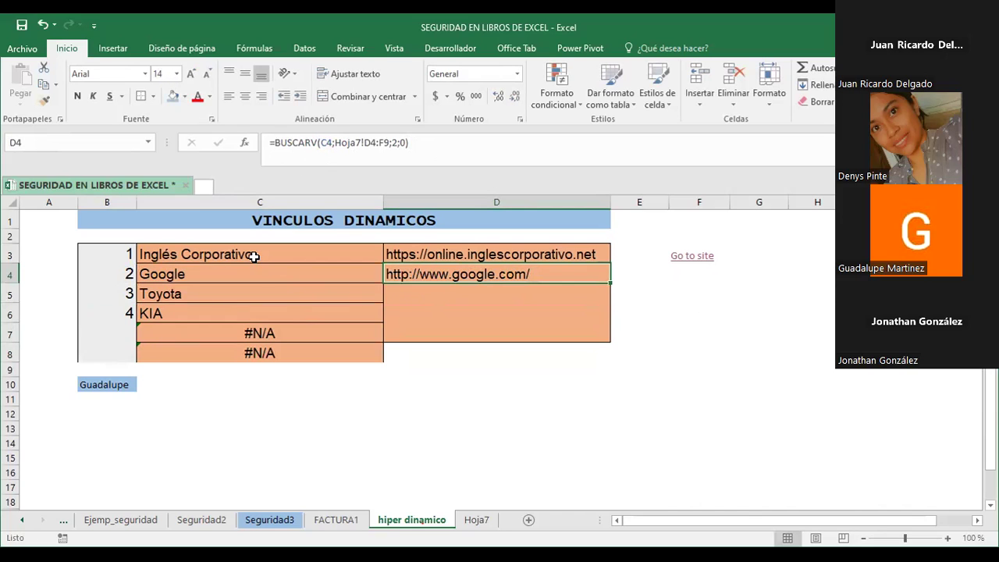
{"action": "left_click", "coordinate": [304, 257]}
{"action": "left_click", "coordinate": [429, 254]}
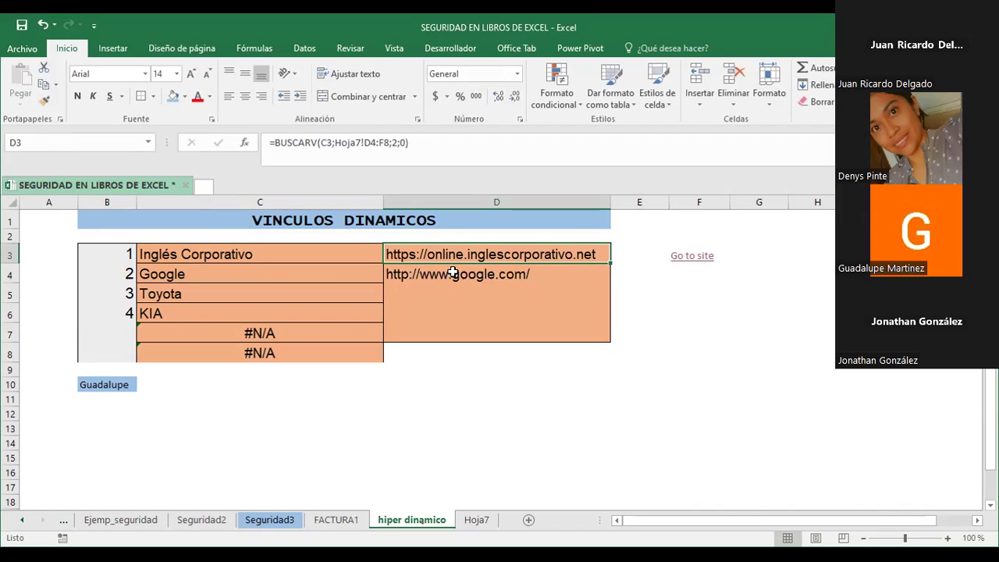
{"action": "left_click", "coordinate": [685, 261]}
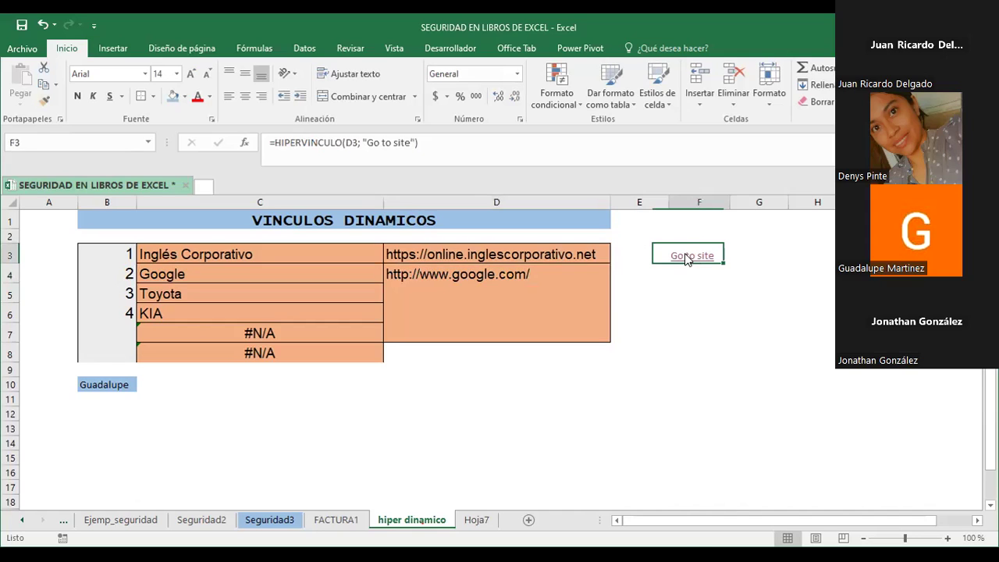
{"action": "right_click", "coordinate": [685, 266]}
{"action": "key", "text": "Escape"}
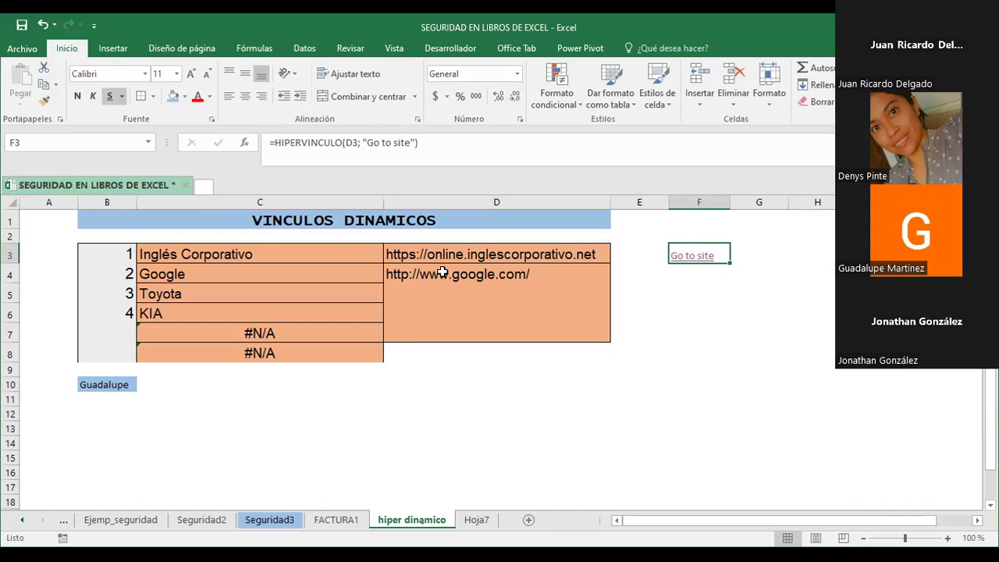
Wrap D3's BUSCARV in HIPERVINCULO with the label "Vamos a ingles corporativo".
{"action": "left_click", "coordinate": [429, 257]}
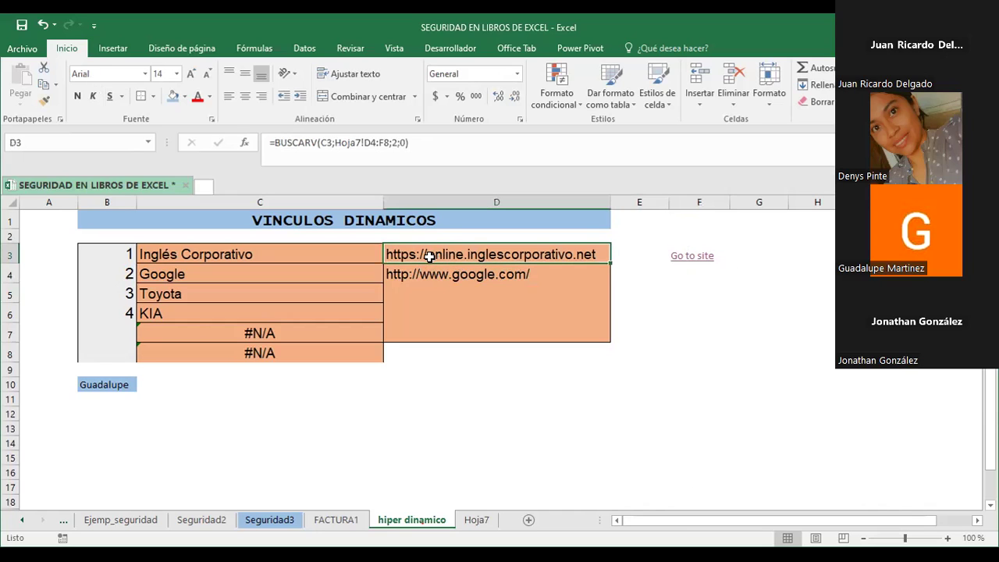
{"action": "left_click", "coordinate": [275, 143]}
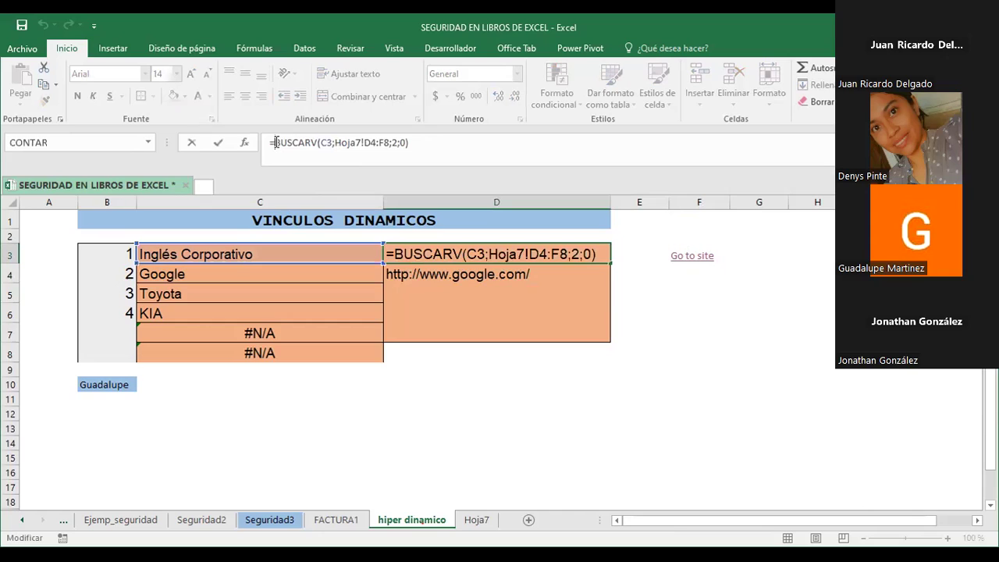
{"action": "type", "text": "hipervinculo"}
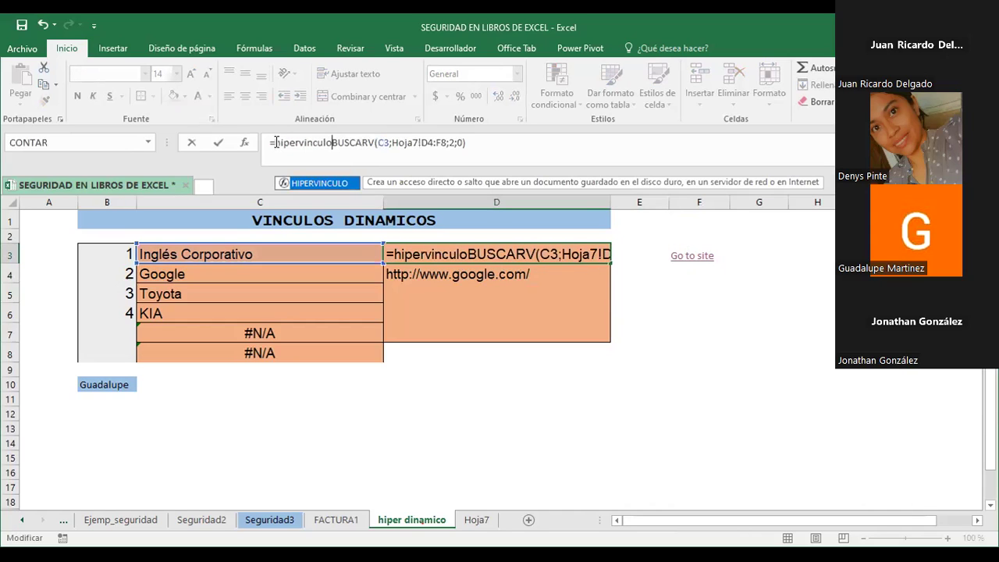
{"action": "type", "text": "("}
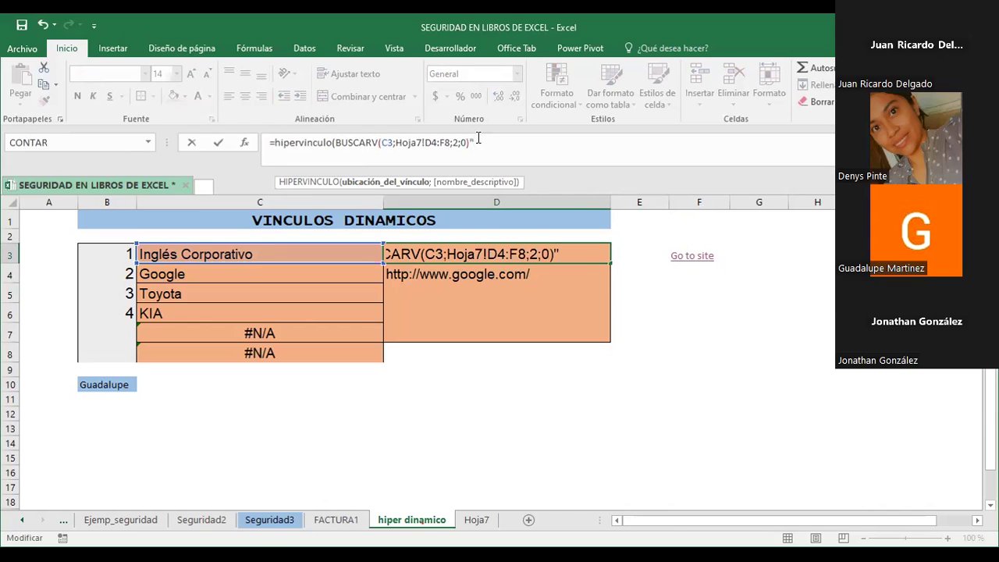
{"action": "type", "text": "VAMOS A"}
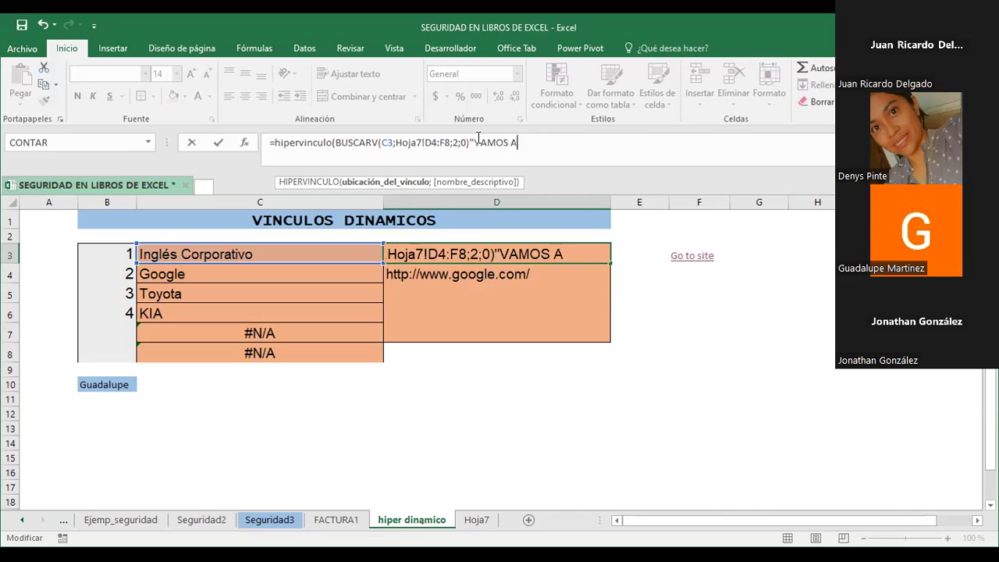
{"action": "key", "text": "BackSpace"}
{"action": "key", "text": "BackSpace"}
{"action": "key", "text": "BackSpace"}
{"action": "key", "text": "BackSpace"}
{"action": "key", "text": "BackSpace"}
{"action": "key", "text": "BackSpace"}
{"action": "type", "text": "amos a ingles corporativo"}
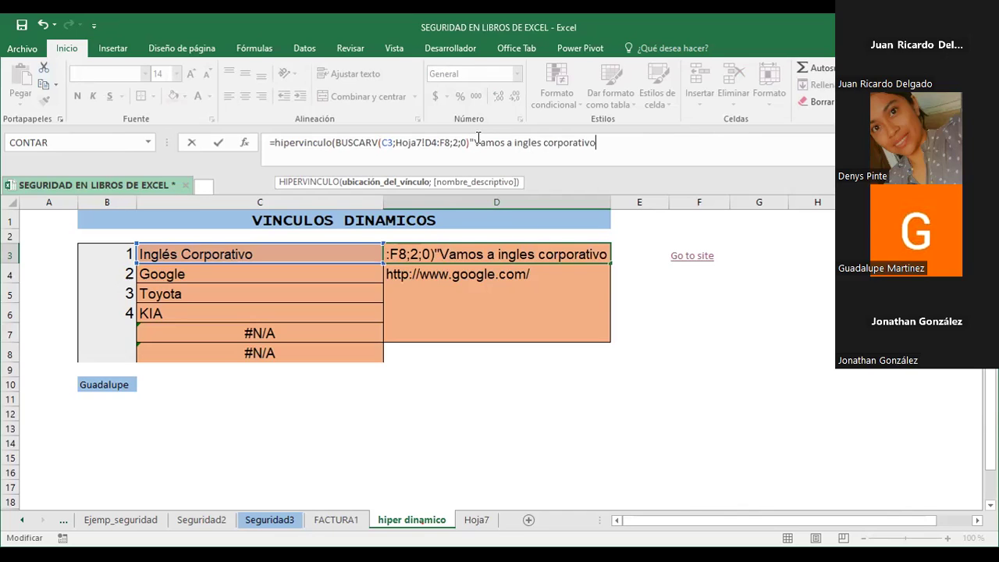
{"action": "type", "text": "\""}
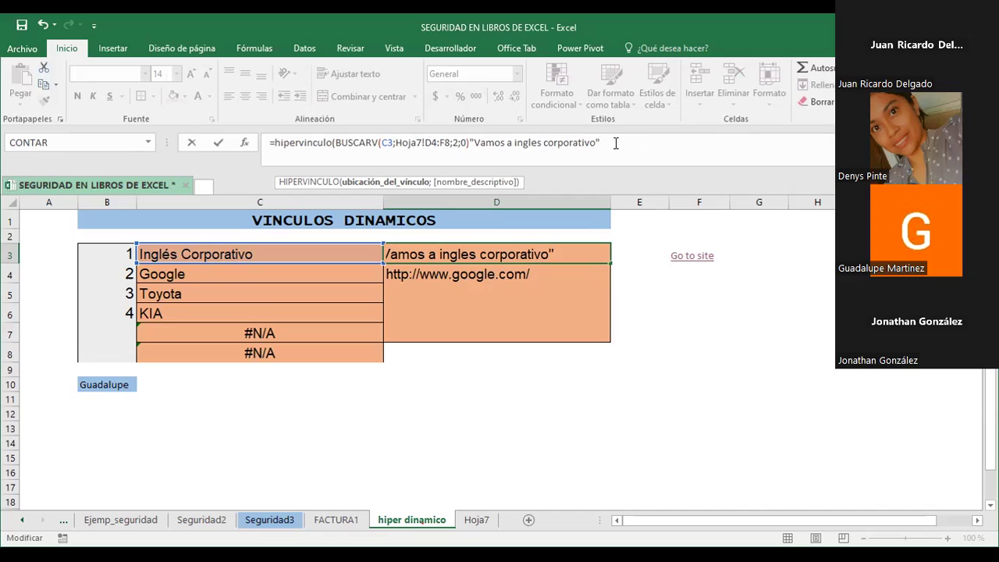
{"action": "key", "text": "Return"}
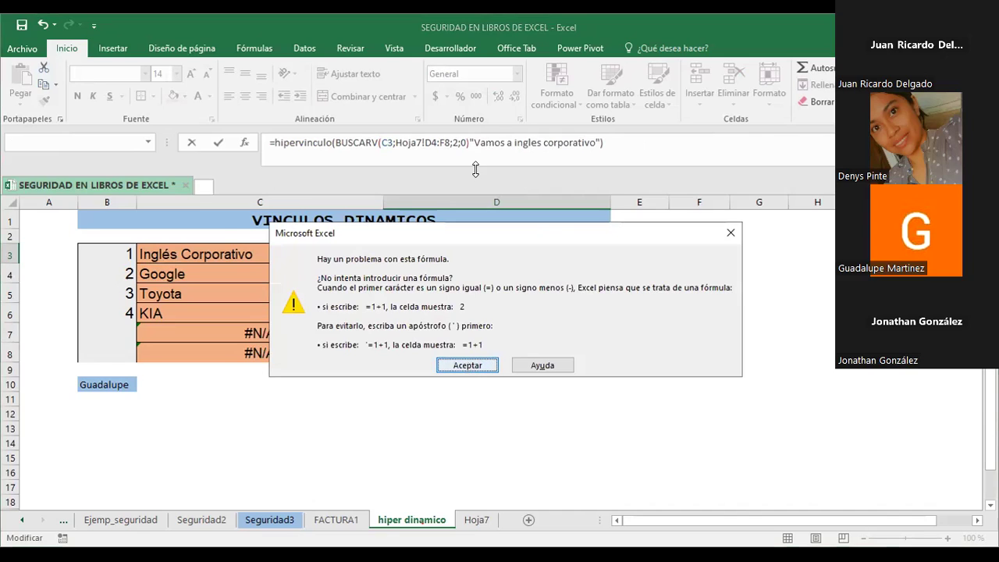
Dismiss the formula error, add the missing closing parenthesis after 2;0, and commit D3.
{"action": "key", "text": "Return"}
{"action": "left_click", "coordinate": [468, 145]}
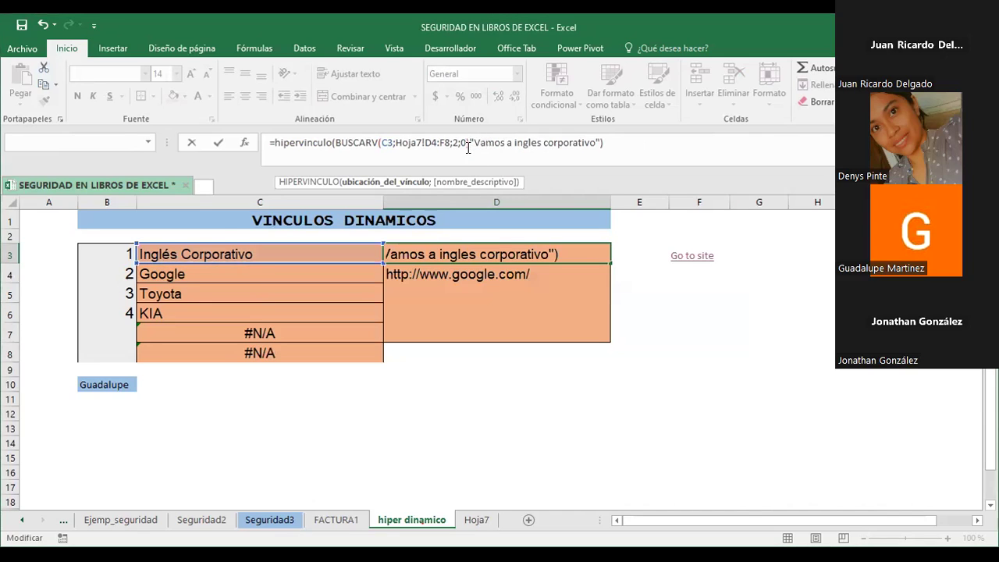
{"action": "type", "text": ");"}
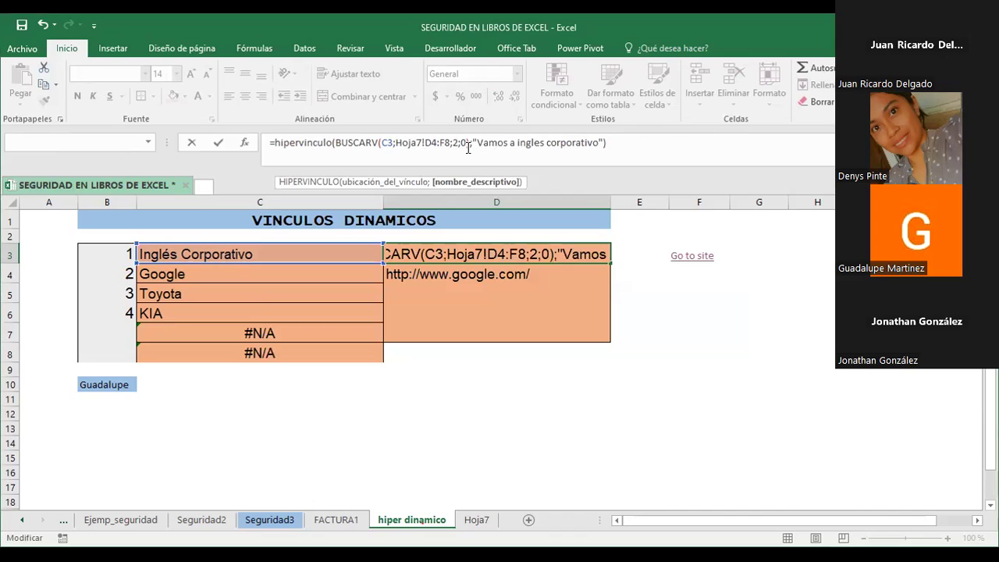
{"action": "key", "text": "Return"}
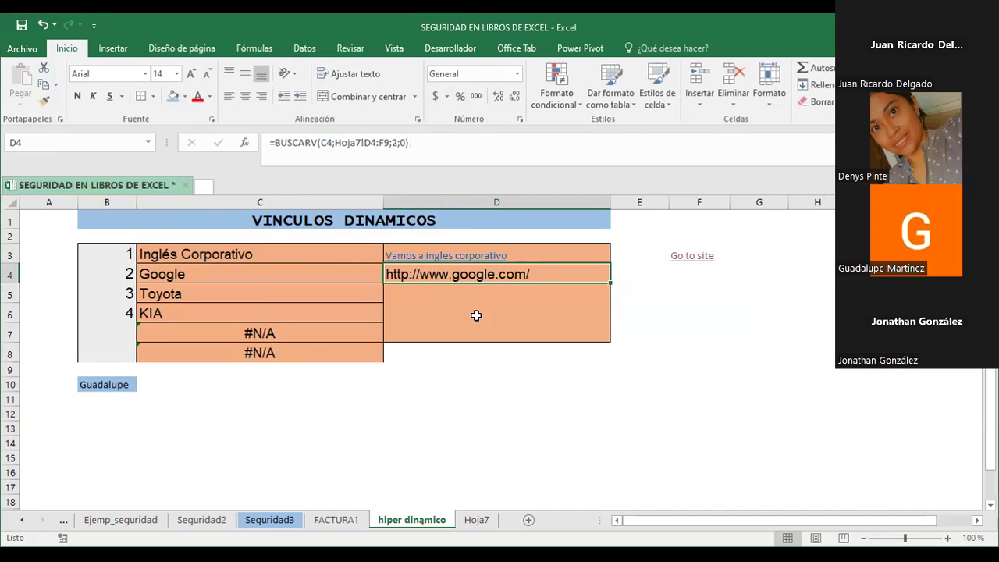
{"action": "scroll", "coordinate": [476, 316], "scroll_direction": "up", "scroll_amount": 2, "text": "ctrl"}
{"action": "scroll", "coordinate": [476, 315], "scroll_direction": "up", "scroll_amount": 1, "text": "ctrl"}
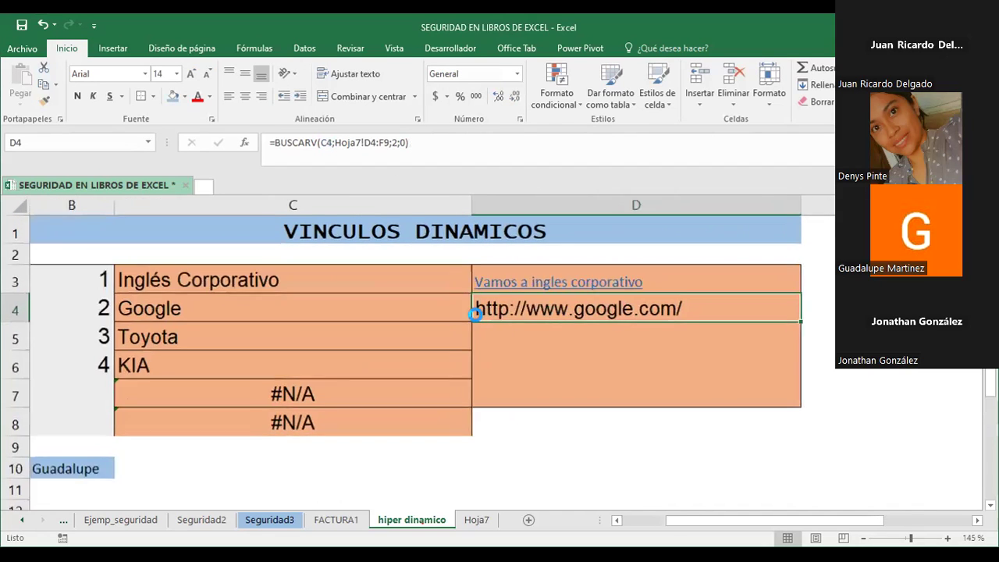
{"action": "scroll", "coordinate": [476, 315], "scroll_direction": "up", "scroll_amount": 1, "text": "ctrl"}
{"action": "mouse_move", "coordinate": [768, 522]}
{"action": "left_mouse_down"}
{"action": "mouse_move", "coordinate": [782, 521]}
{"action": "mouse_move", "coordinate": [736, 531]}
{"action": "left_mouse_up"}
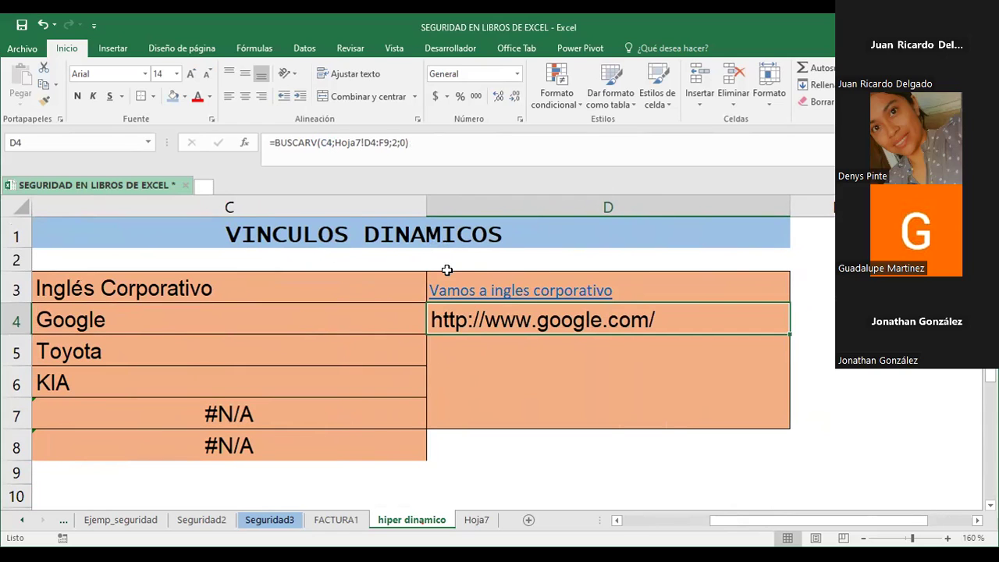
{"action": "scroll", "coordinate": [386, 328], "scroll_direction": "down", "scroll_amount": 1}
{"action": "scroll", "coordinate": [382, 329], "scroll_direction": "down", "scroll_amount": 1}
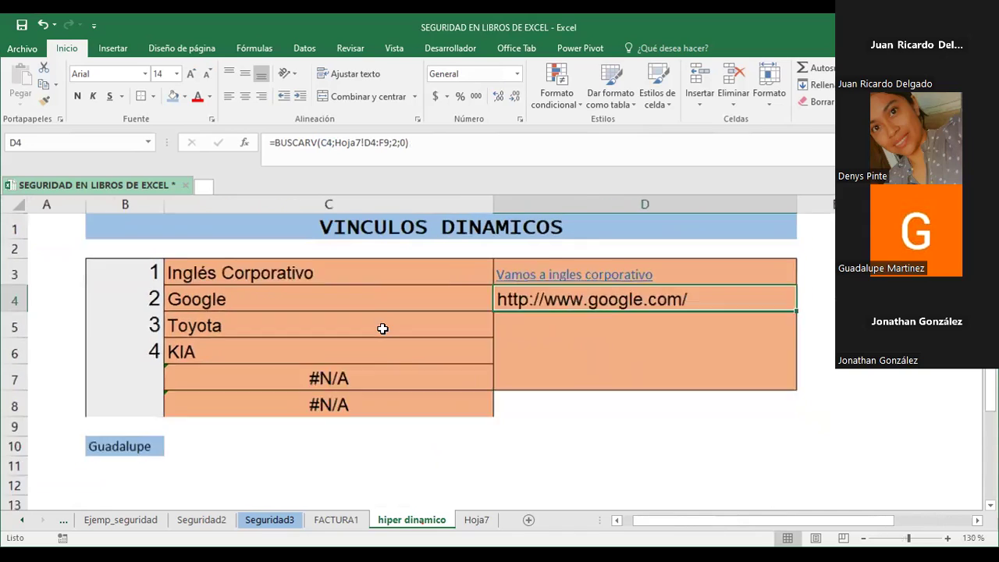
{"action": "scroll", "coordinate": [382, 329], "scroll_direction": "down", "scroll_amount": 1}
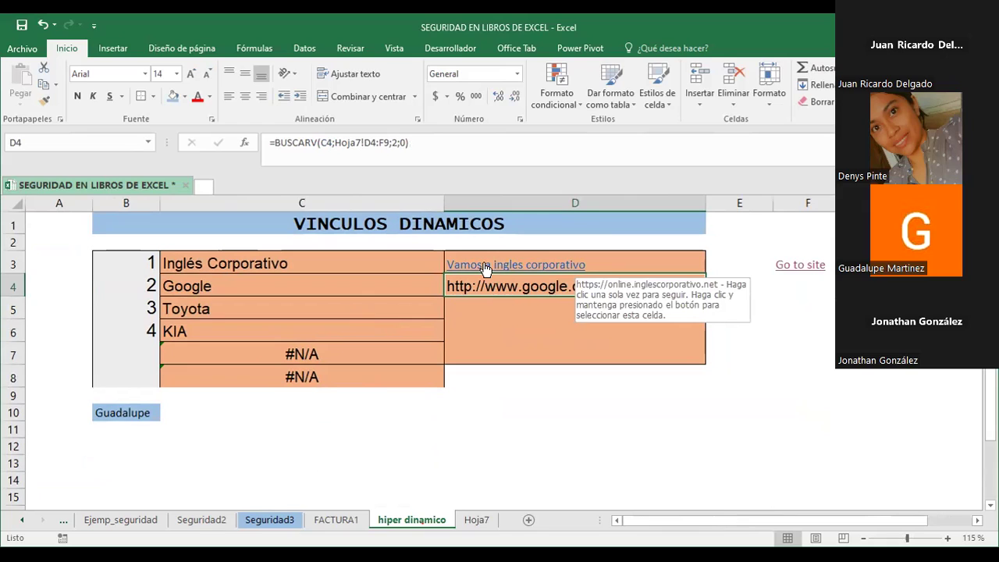
{"action": "key", "text": "F2"}
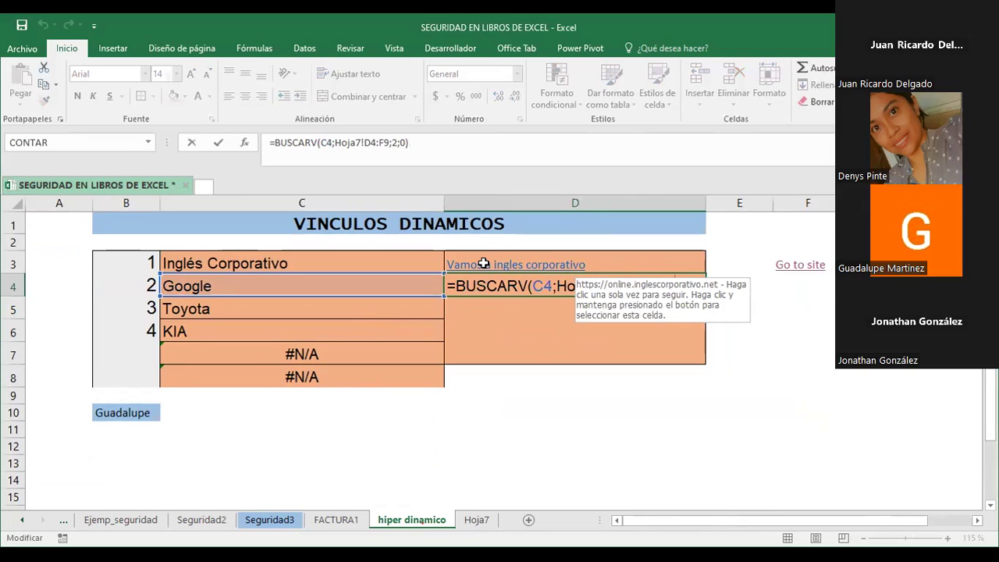
{"action": "left_click", "coordinate": [480, 369]}
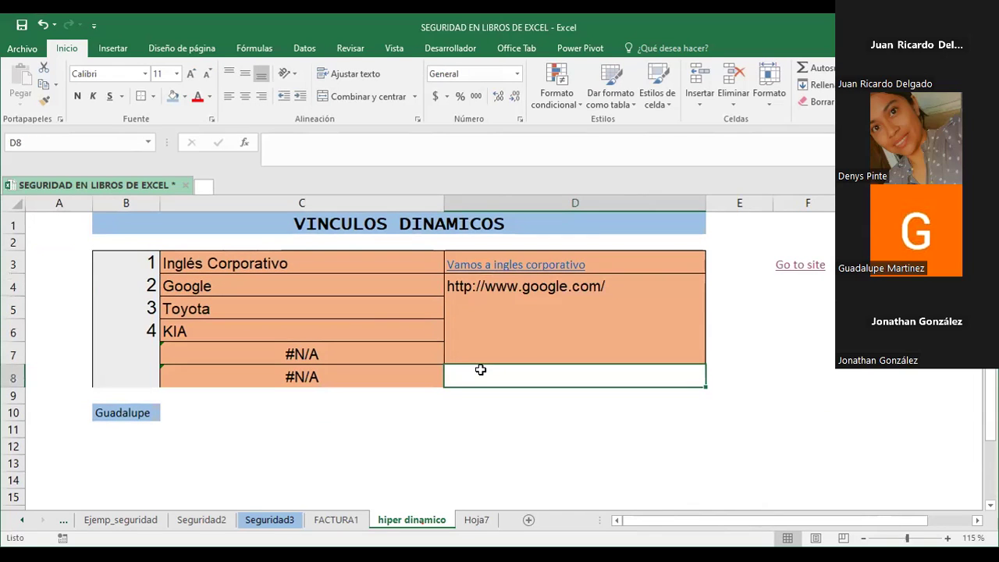